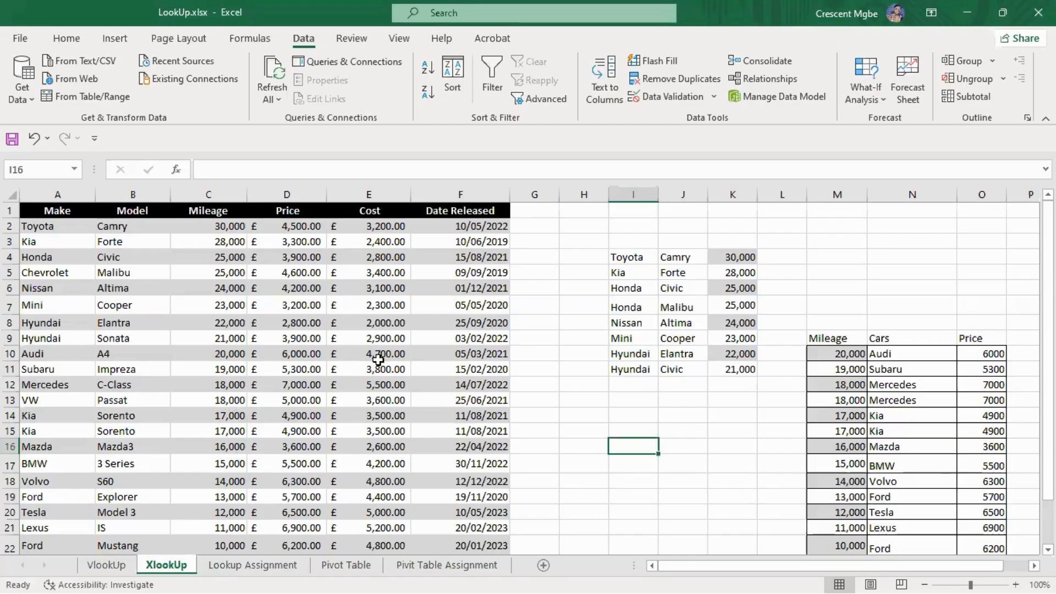
key(super)
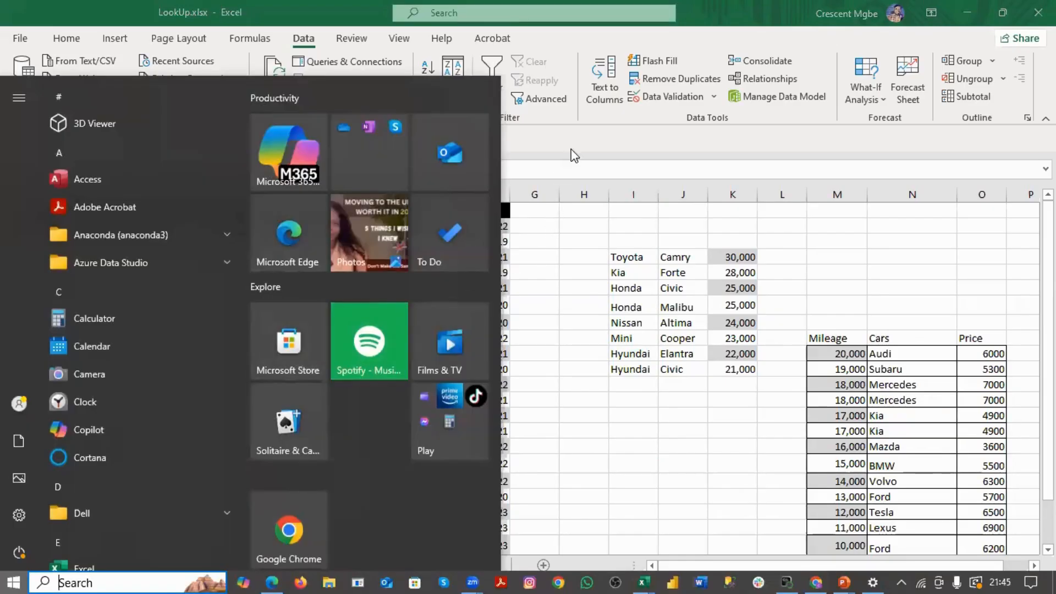
click(572, 149)
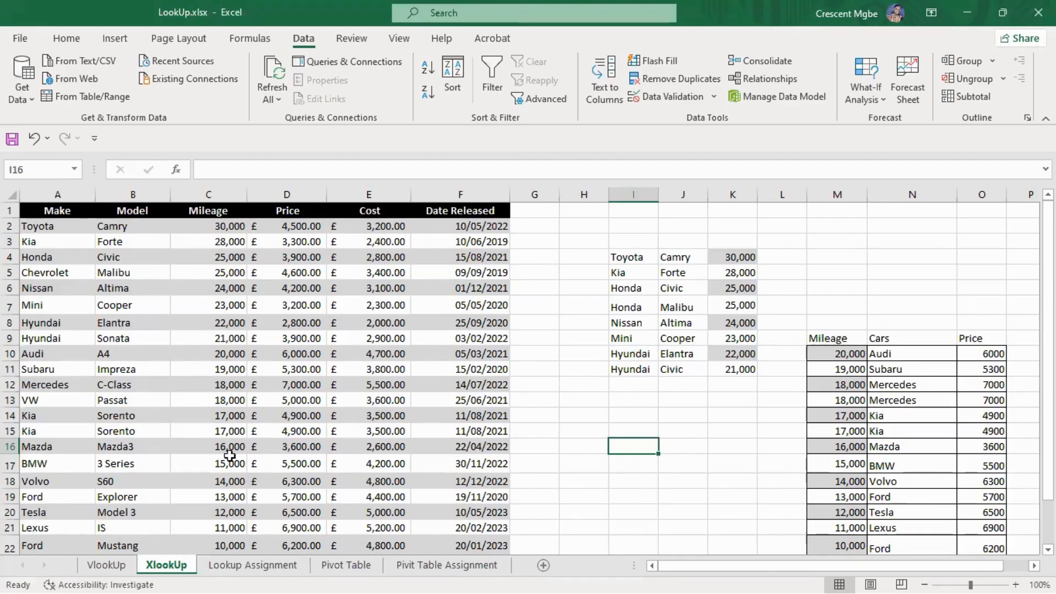
scroll(230, 307, down, 1)
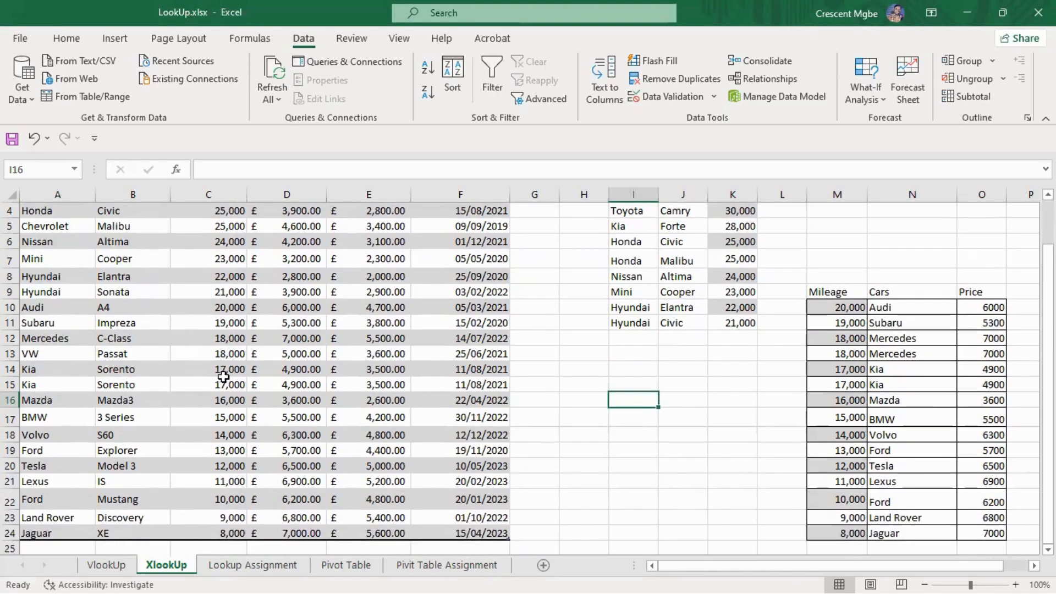
Switch to the running PowerPoint slide show with the slide explaining sorting and filtering
key(super+Tab)
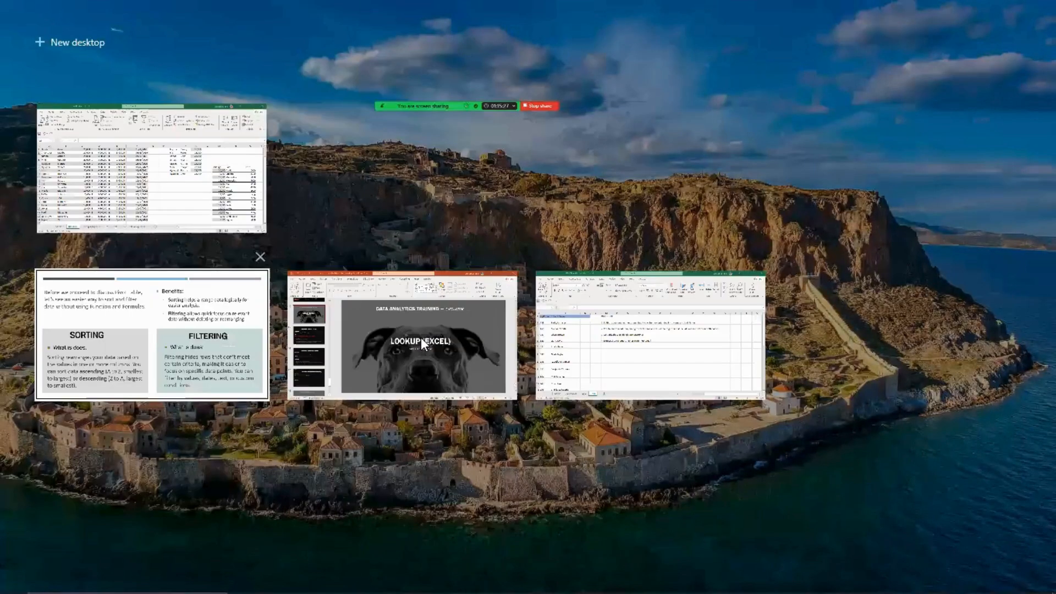
click(421, 338)
key(alt+Tab)
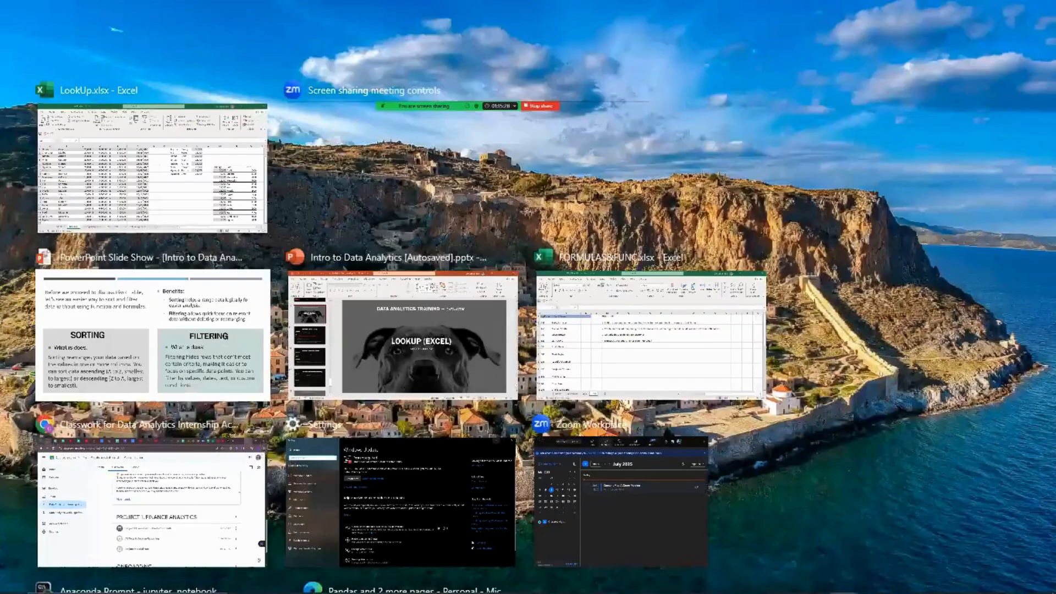
key(super+Tab)
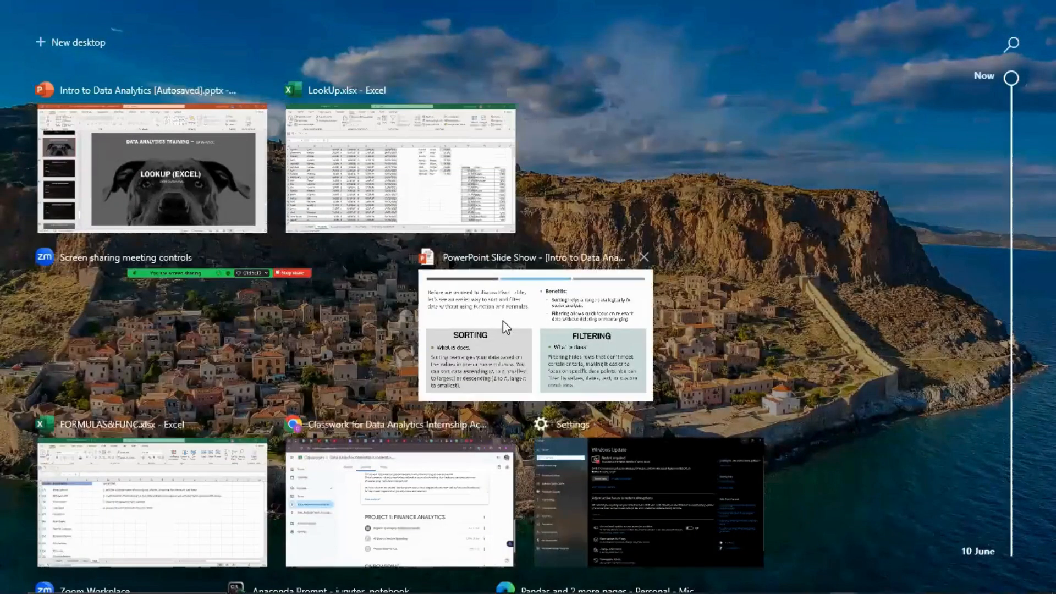
click(503, 321)
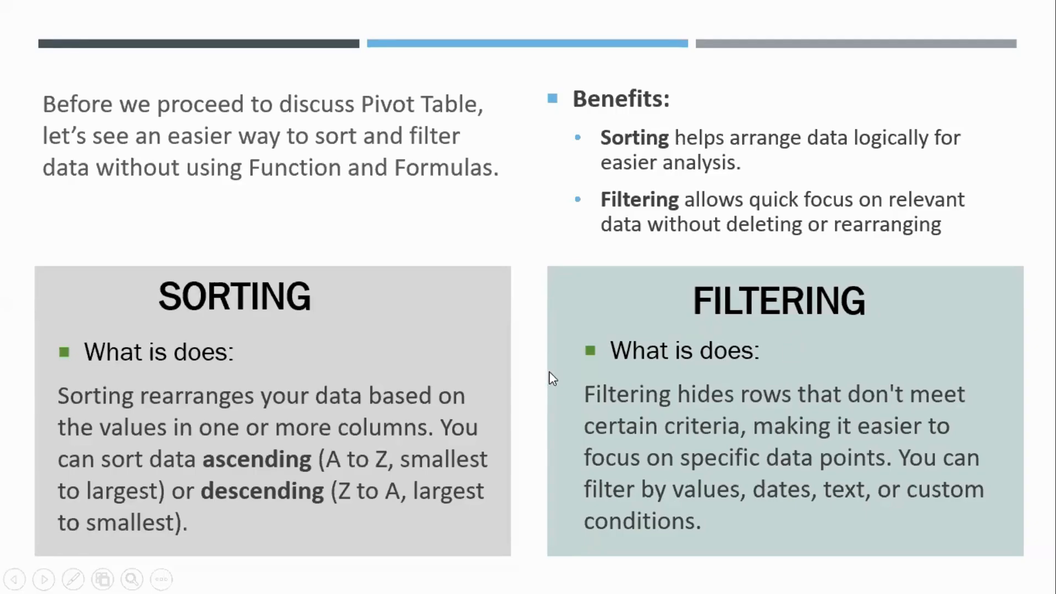
Switch to the LookUp.xlsx workbook in Excel and open its VlookUp sheet
key(super+Tab)
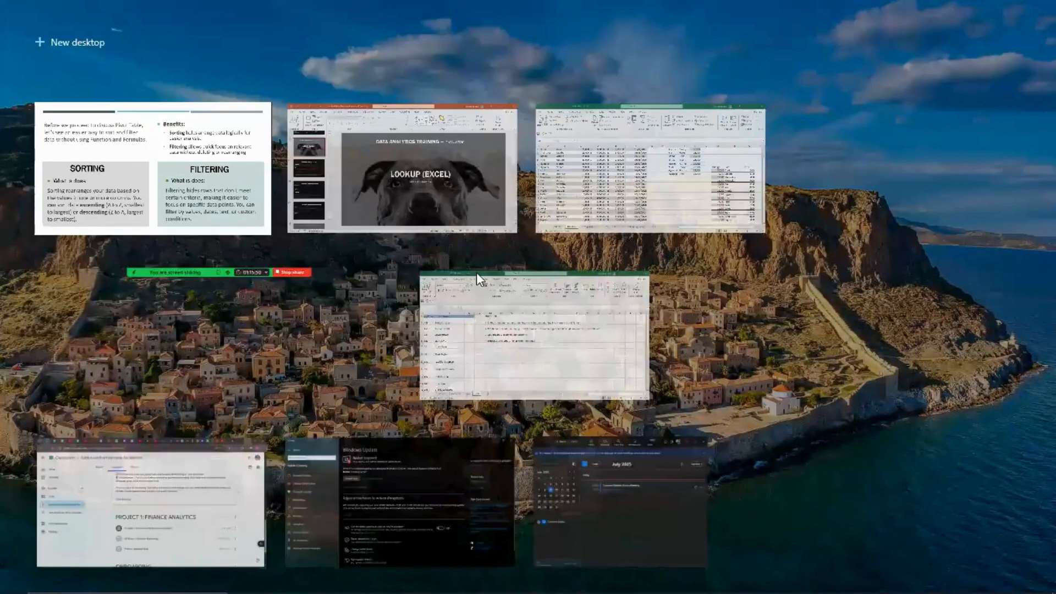
click(664, 166)
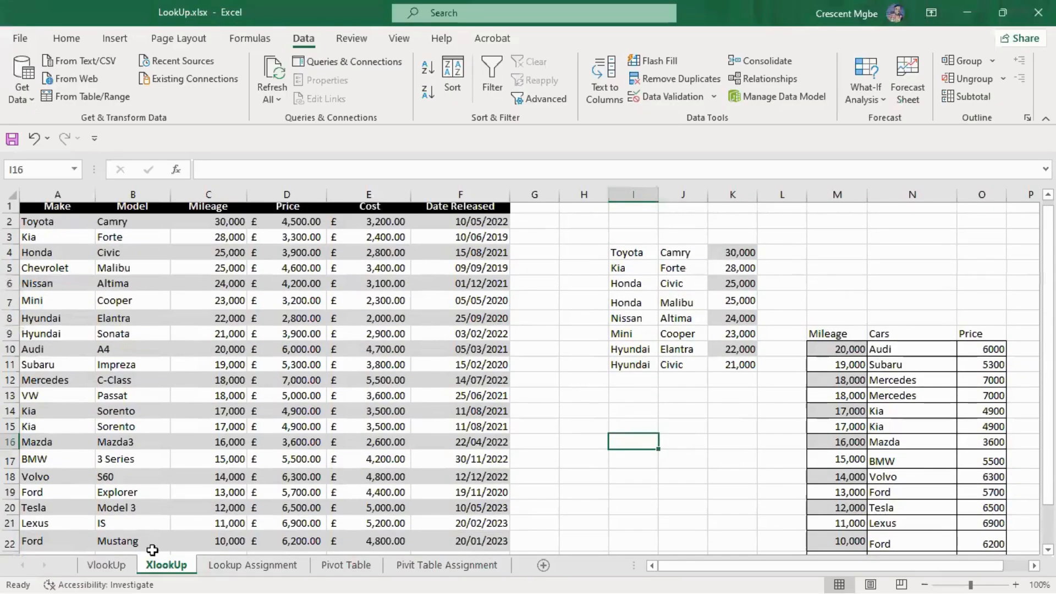
click(106, 564)
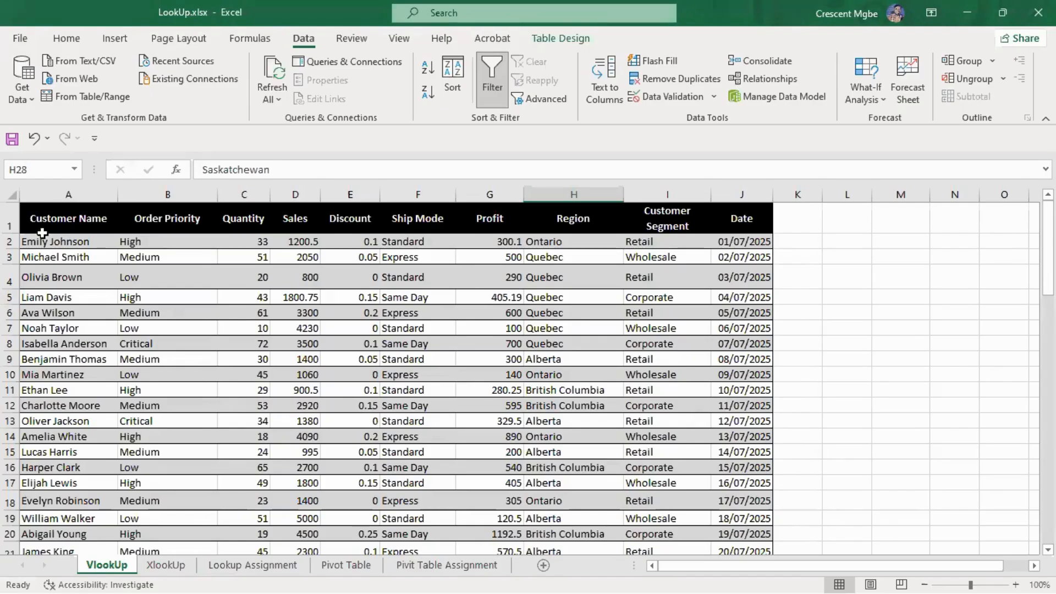
Examine the Customer Name, Order Priority, Quantity and Date columns of the sales table one after another
click(44, 196)
drag(167, 194, 60, 190)
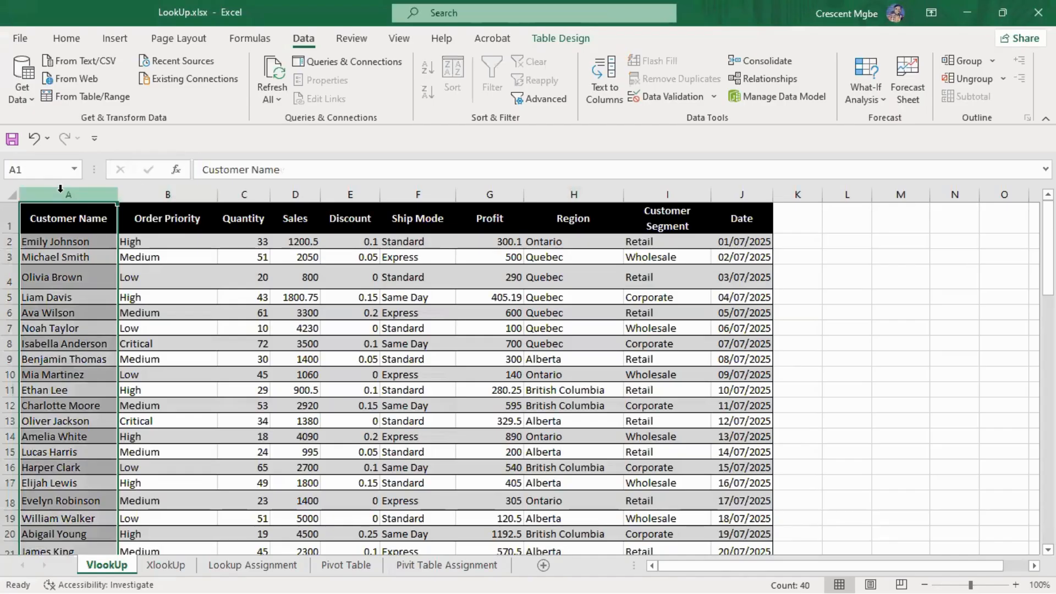
click(67, 244)
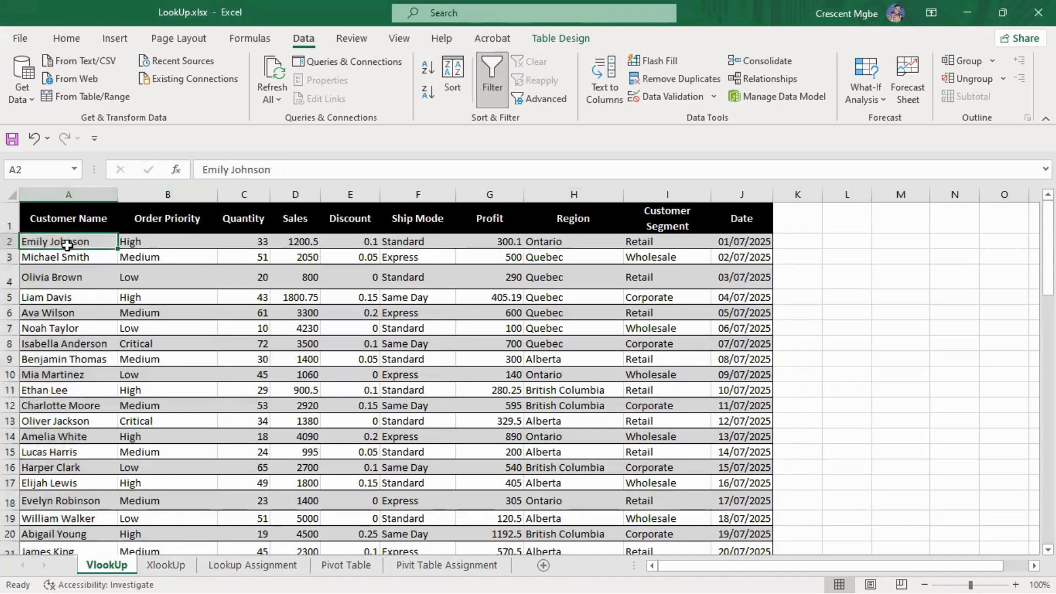
click(168, 194)
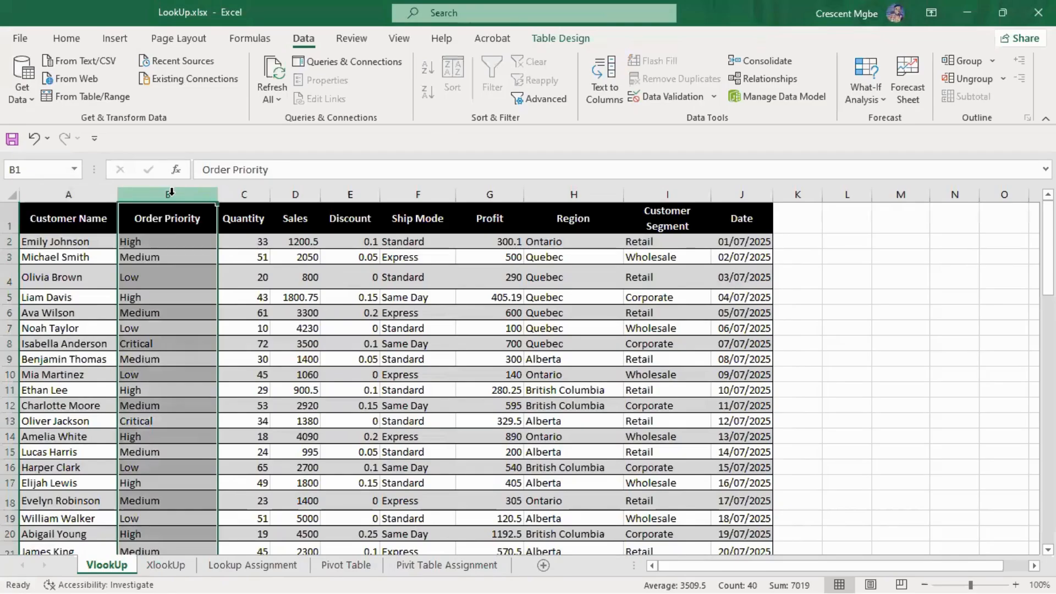
click(164, 241)
click(242, 195)
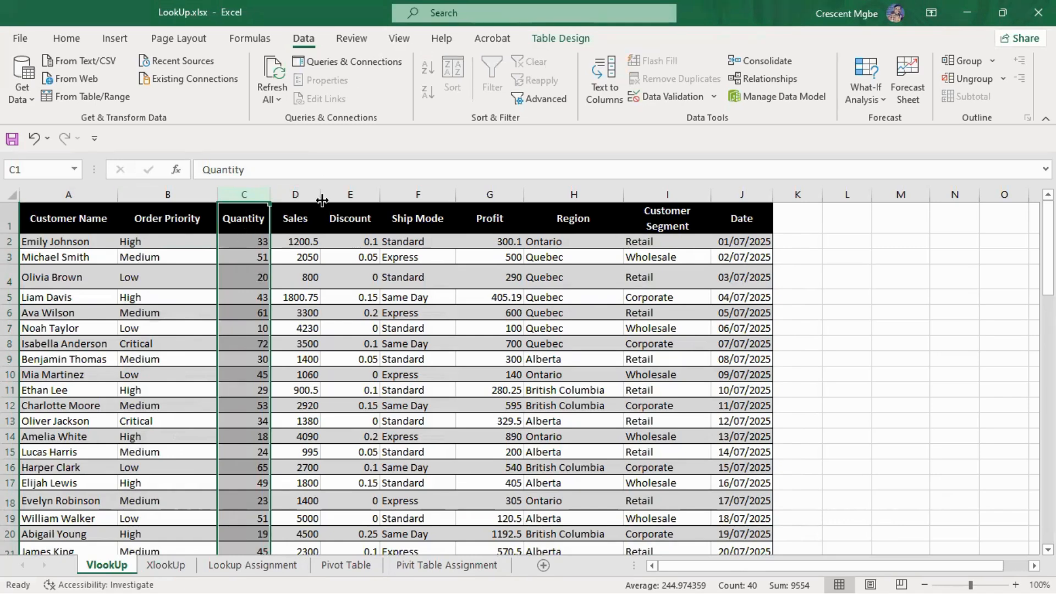
click(743, 189)
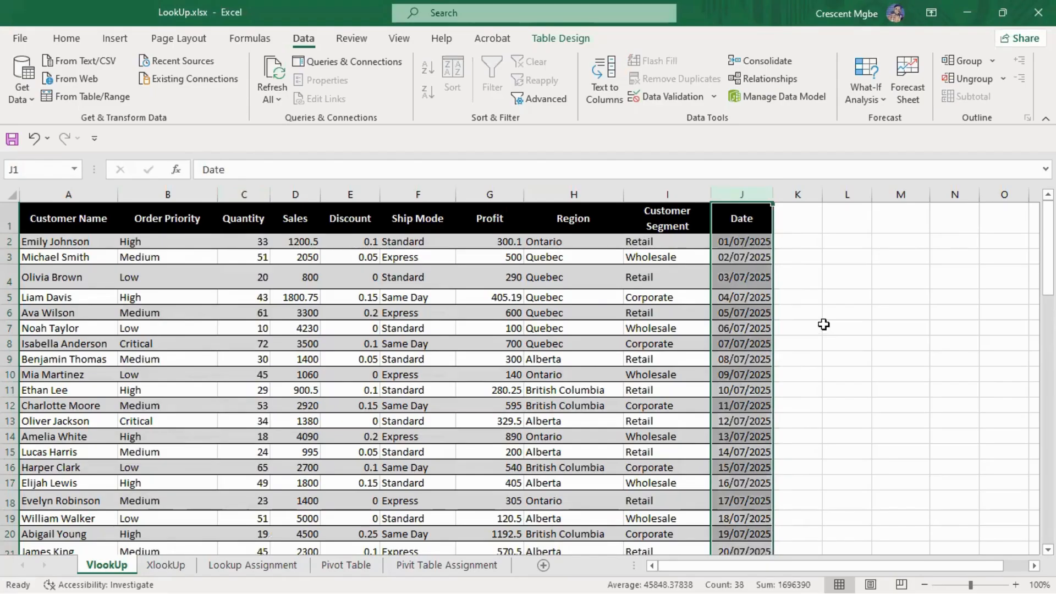
Enter the numbers 3, 4, 6, 8, 9 and 1 in cells M6 to M11 beside the table
scroll(864, 573, right, 1)
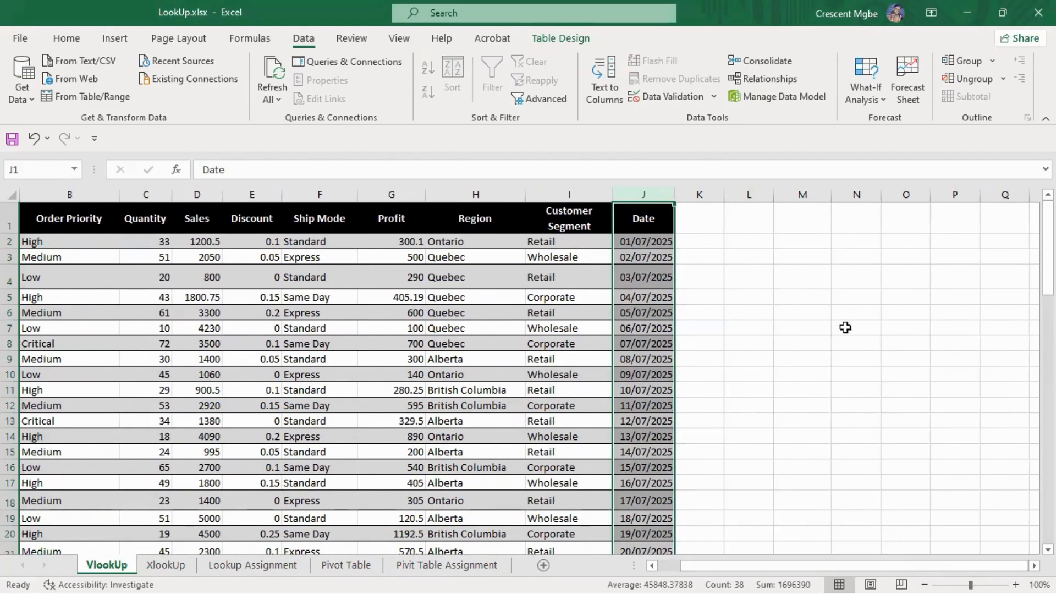
click(823, 312)
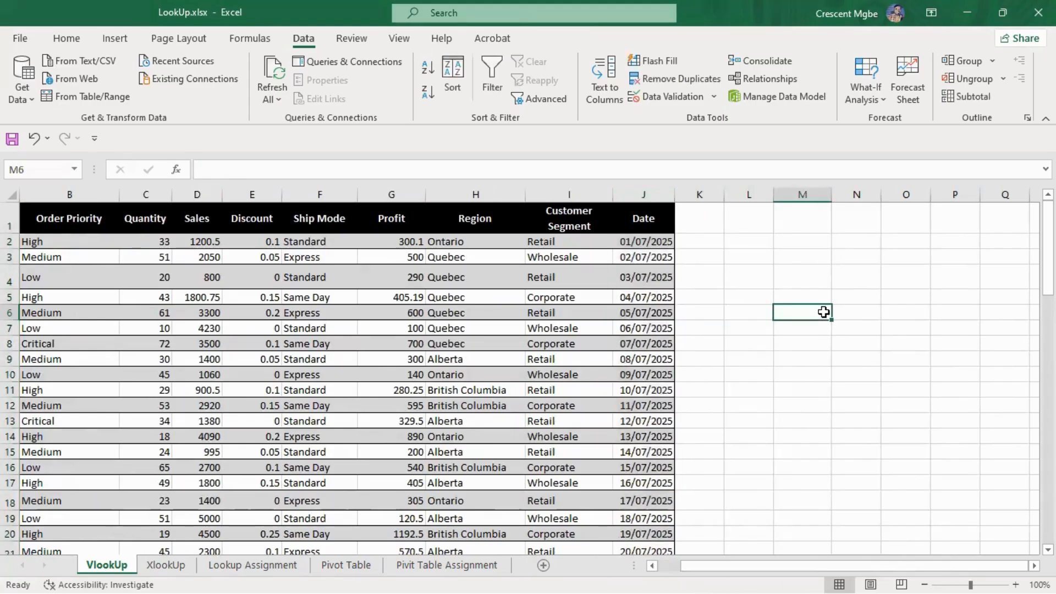
text(3)
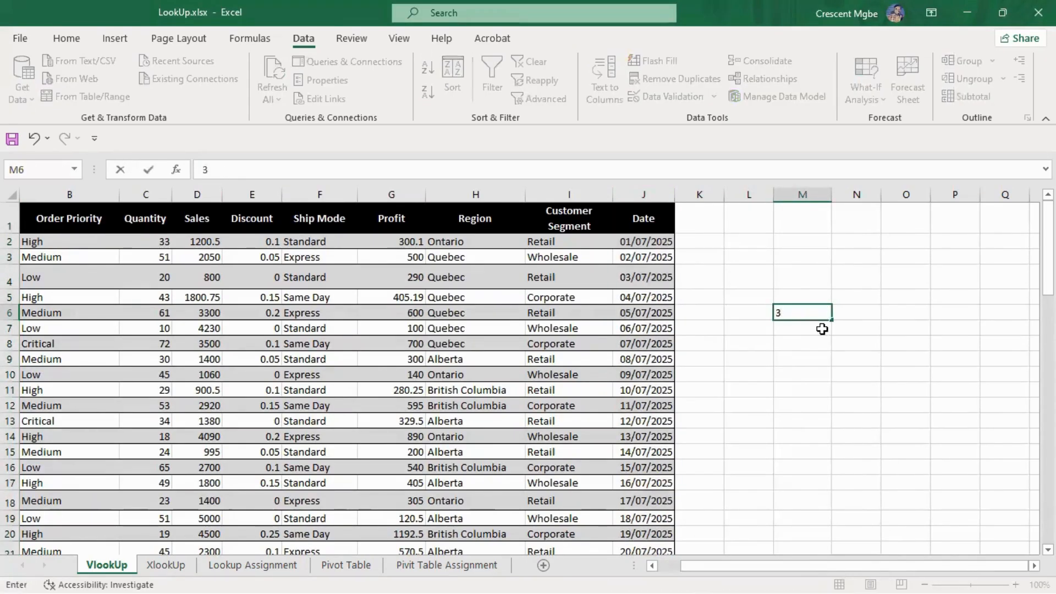
key(Return)
text(4)
key(Return)
text(6)
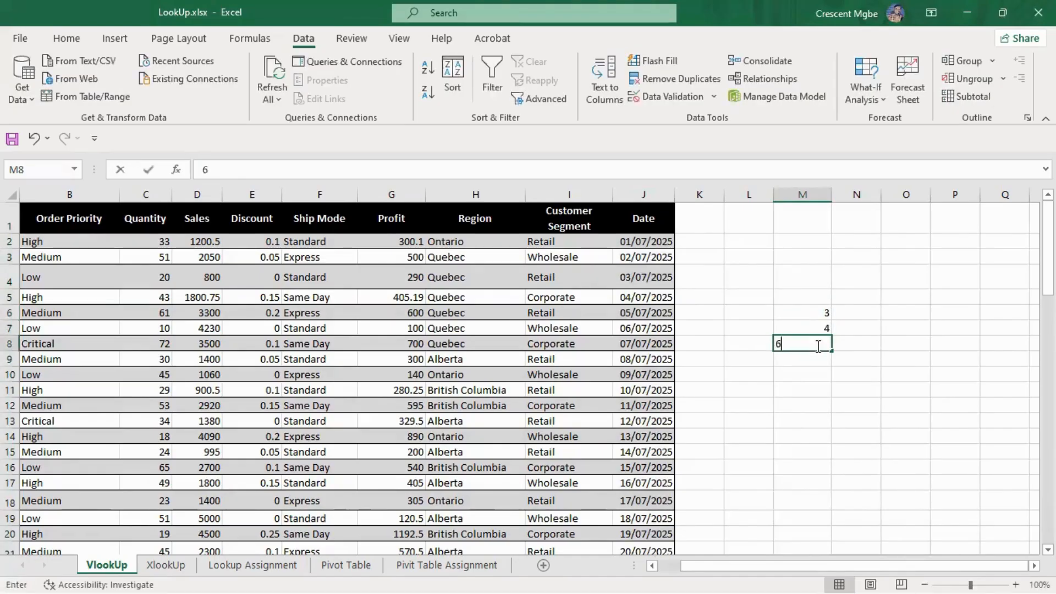
key(Return)
text(8)
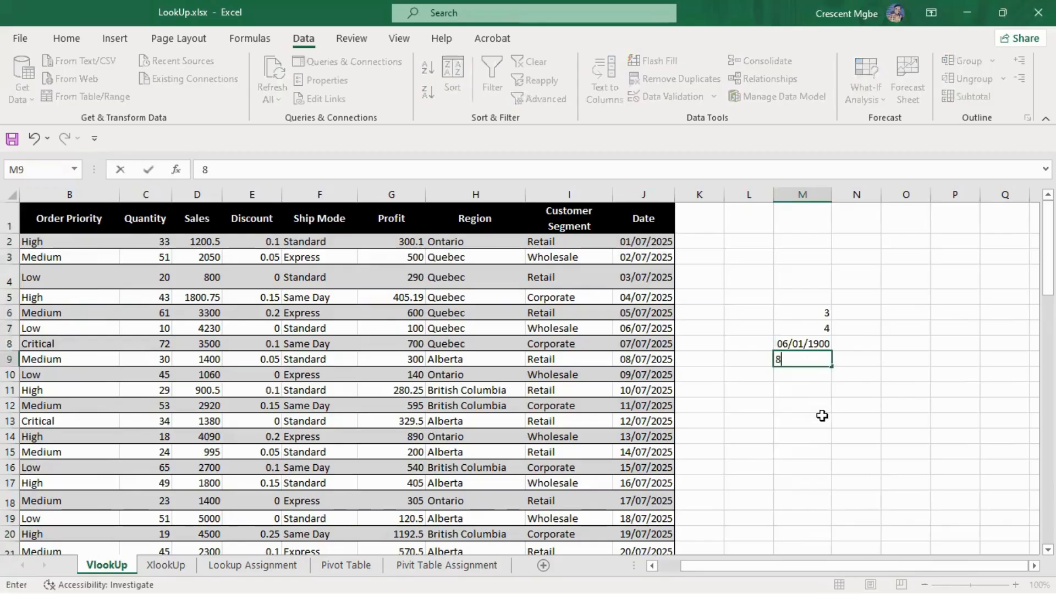
key(Return)
text(9)
key(Return)
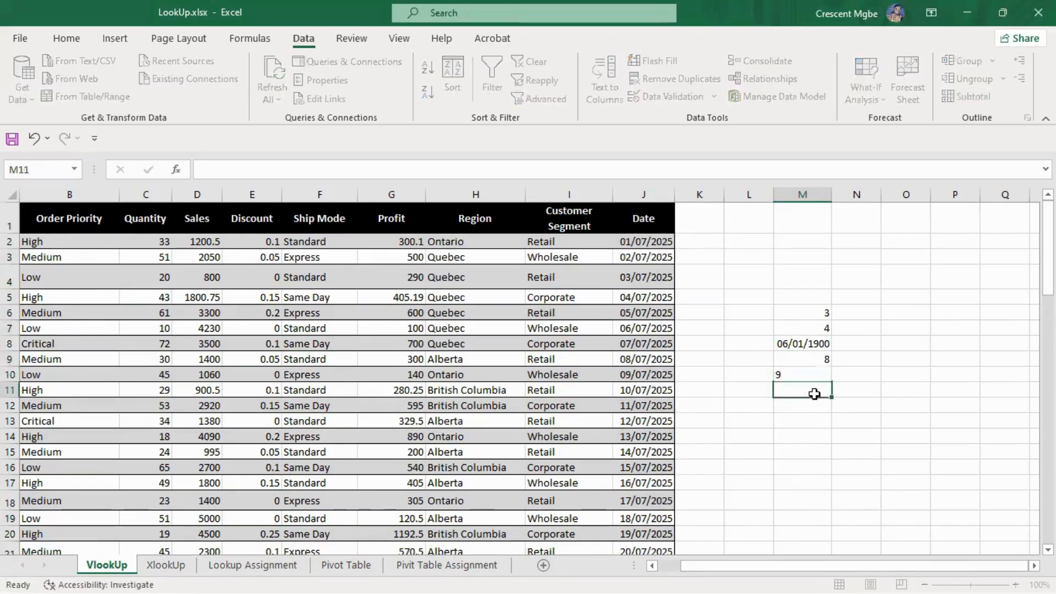
text(1)
Clear the date shown in cell M8 and enter 6 there again
click(807, 345)
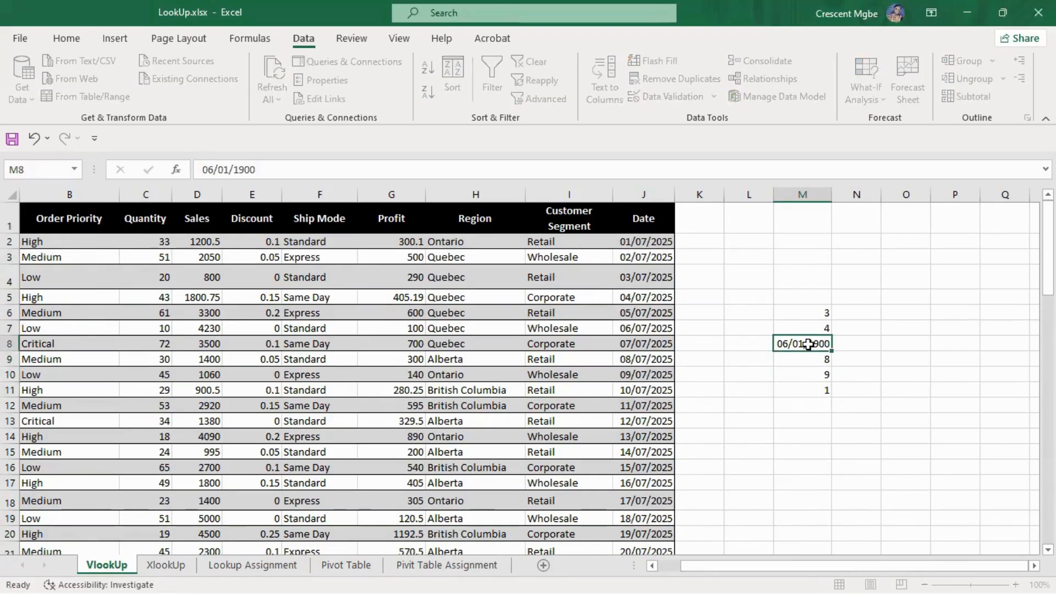
key(Delete)
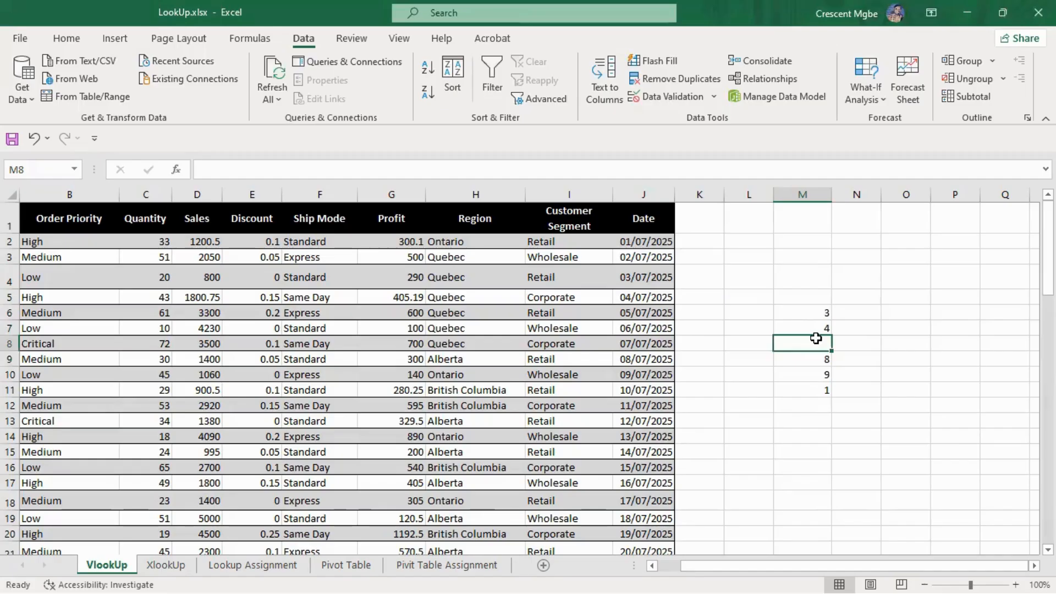
text(6)
click(905, 435)
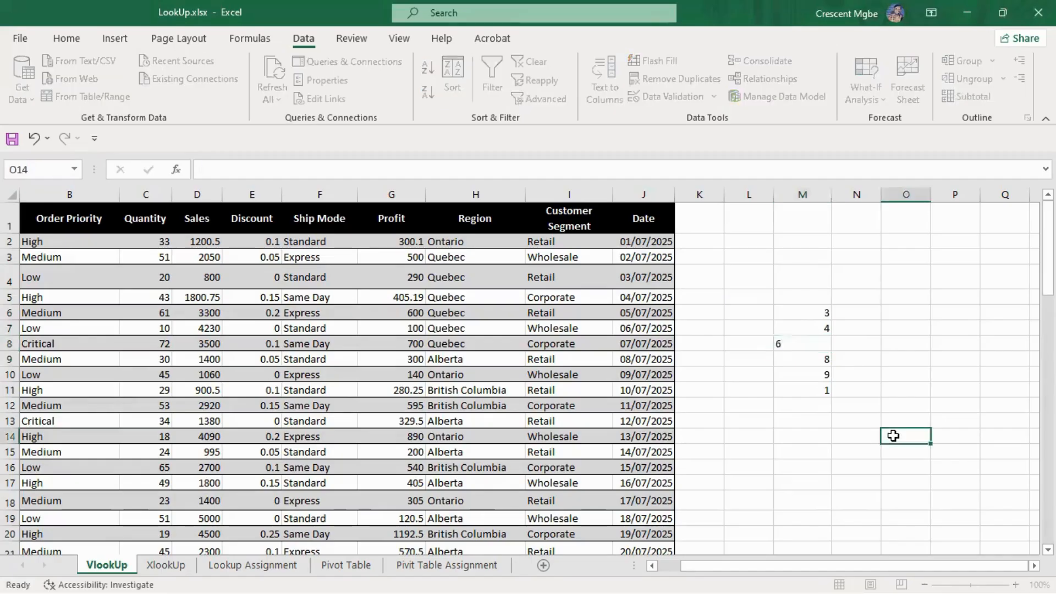
Change the number format of cell M8 from Date to General
click(803, 344)
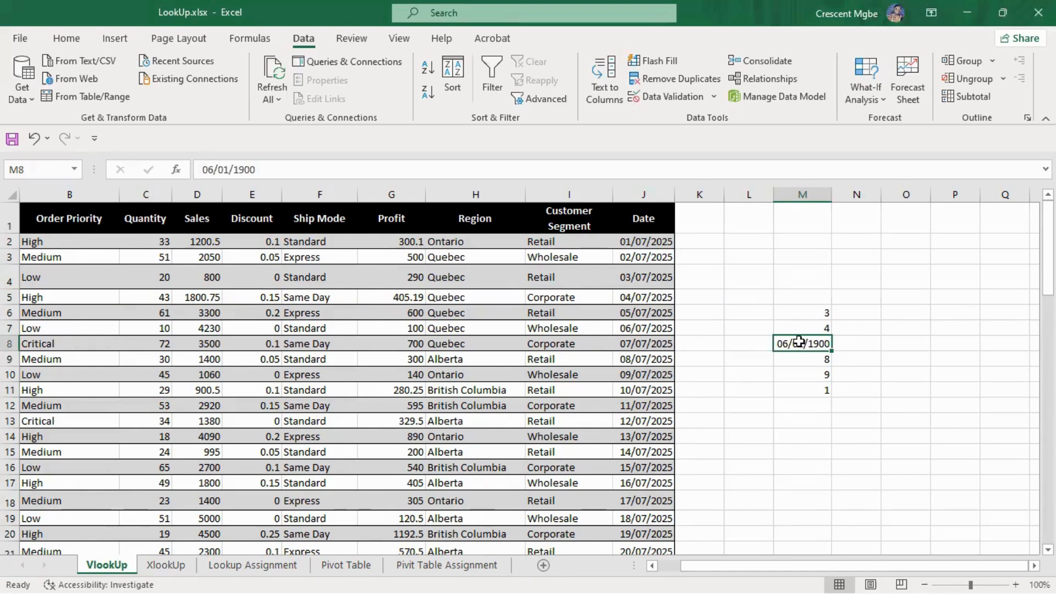
click(67, 38)
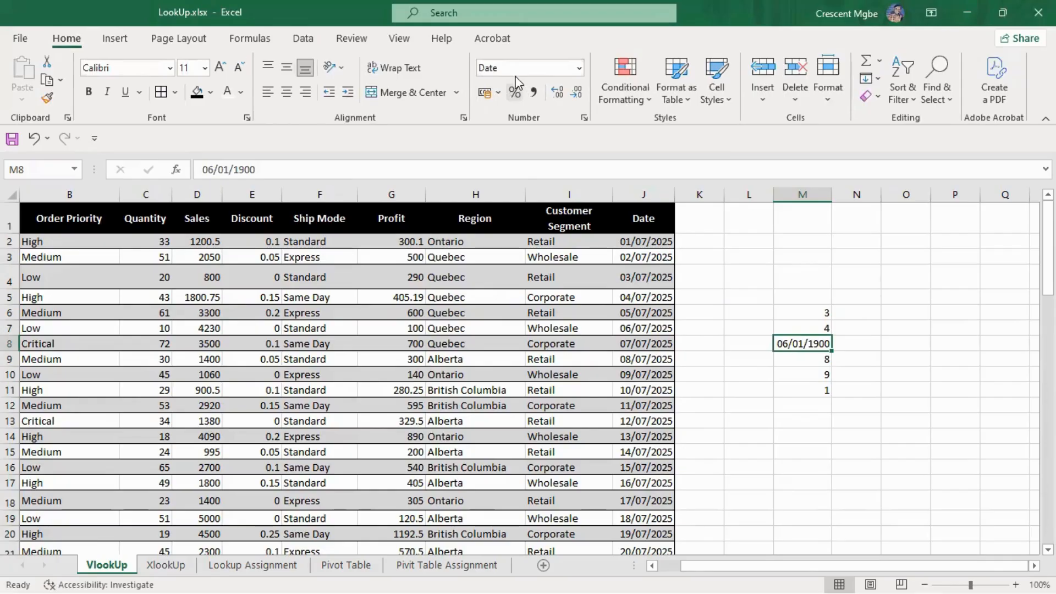
click(578, 68)
click(564, 103)
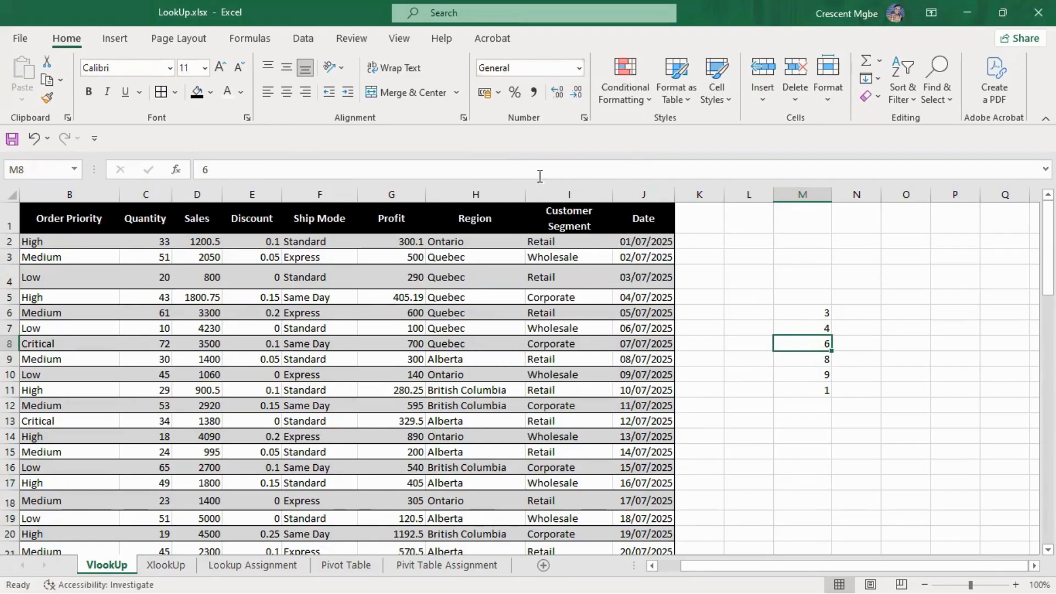
click(913, 436)
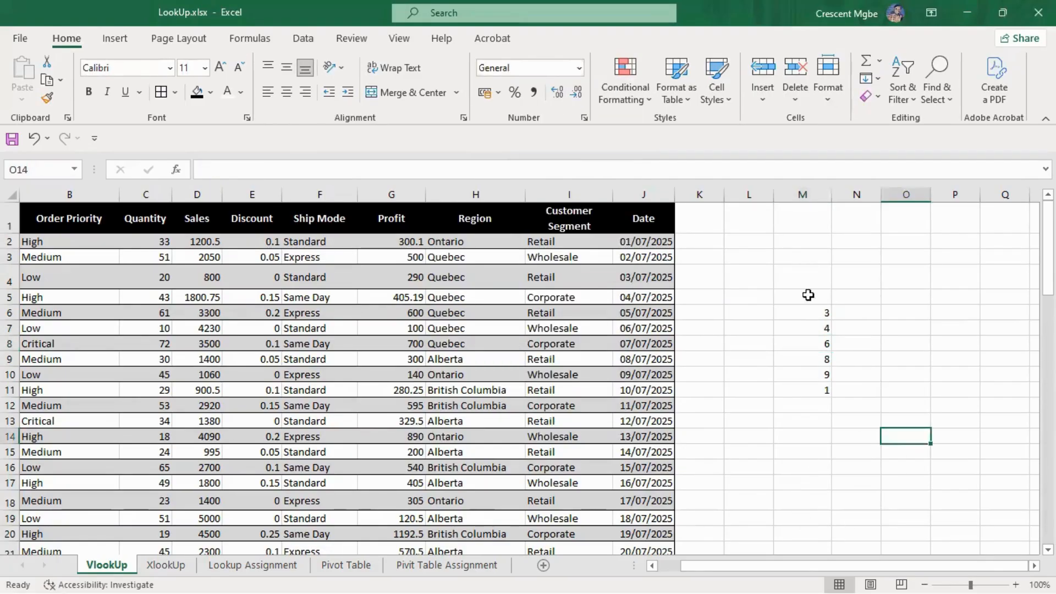
Sort the numbers in the range M5:M12 from smallest to largest
drag(819, 306, 815, 419)
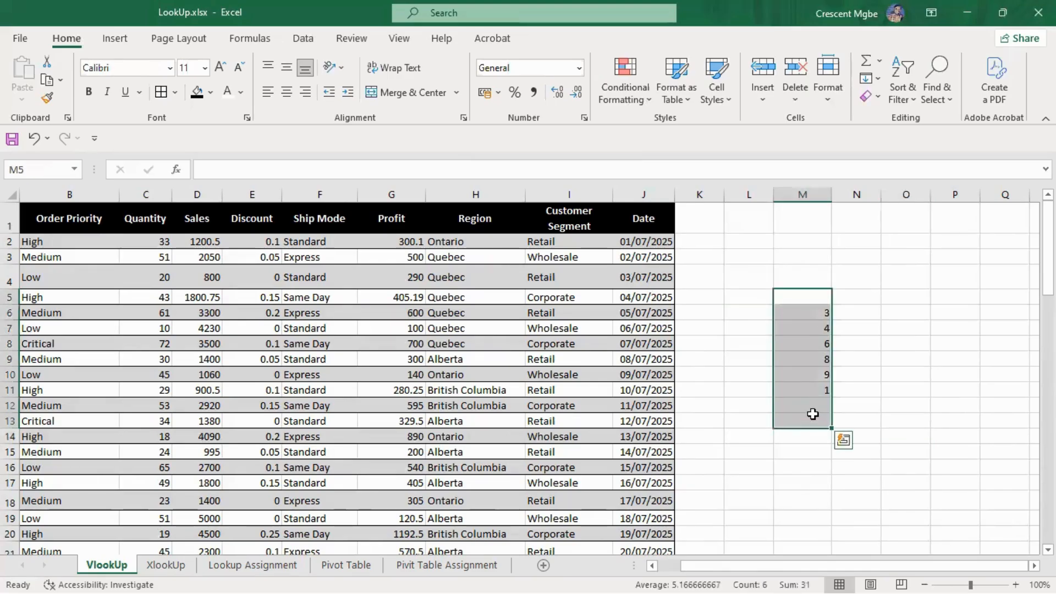
click(814, 296)
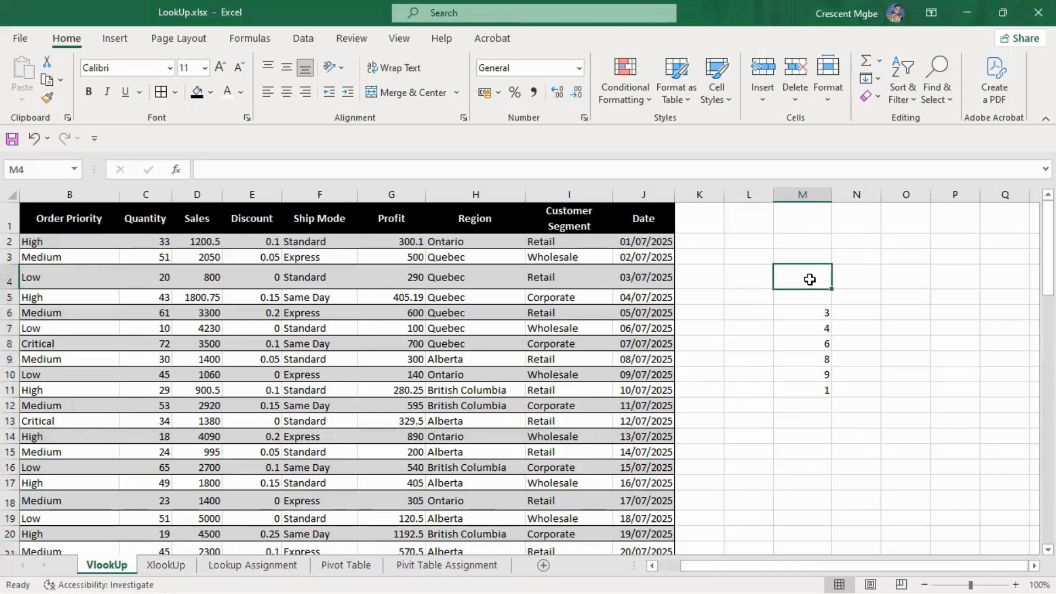
drag(810, 298, 816, 404)
right_click(813, 319)
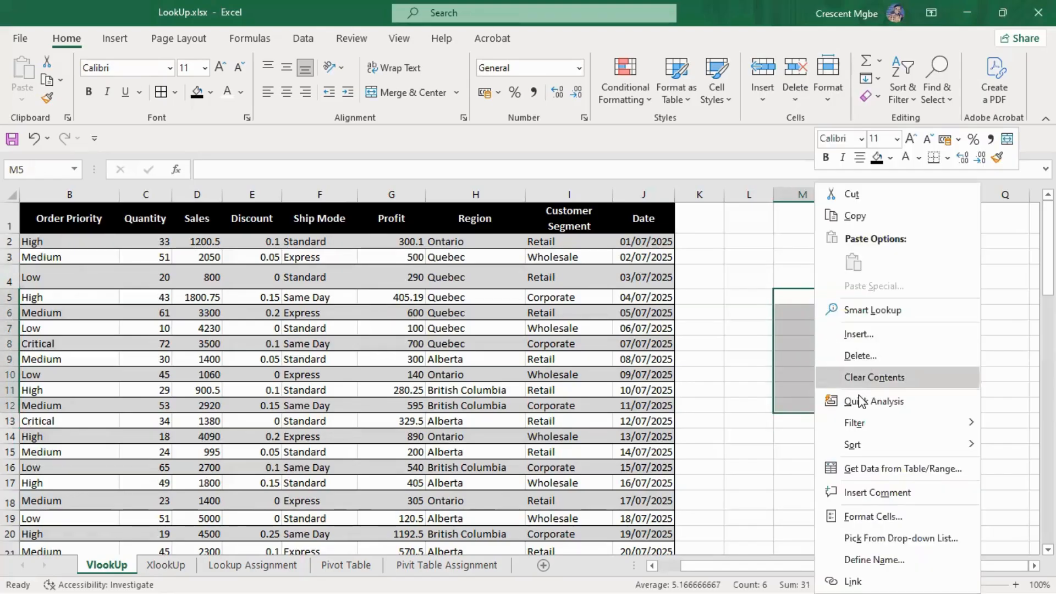
mouse_move(958, 451)
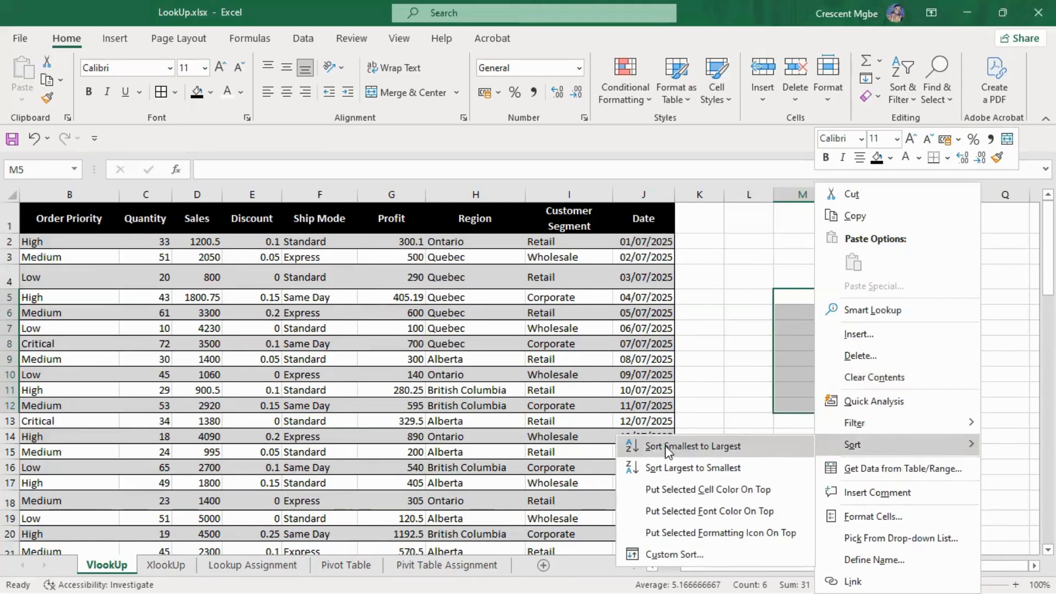
click(756, 453)
click(933, 347)
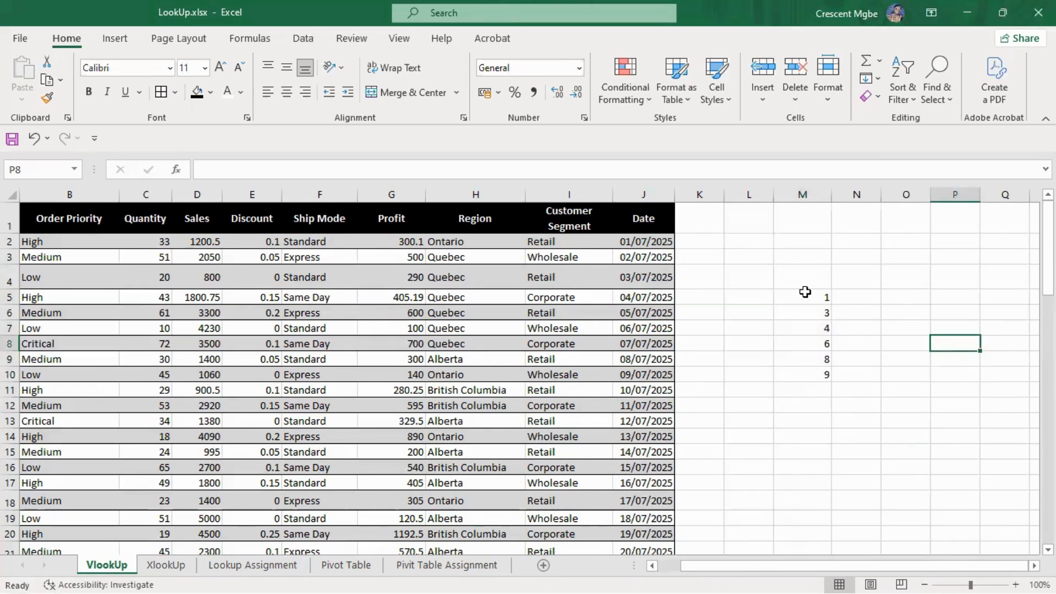
Sort the numbers in the range M5:M11 from largest to smallest
drag(799, 295, 825, 392)
right_click(805, 329)
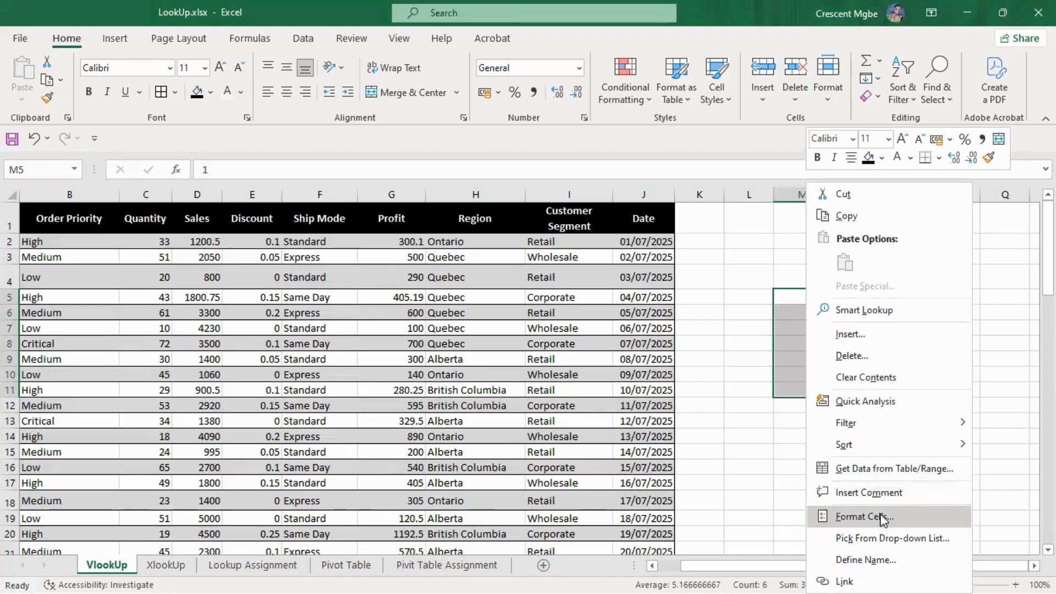
mouse_move(865, 440)
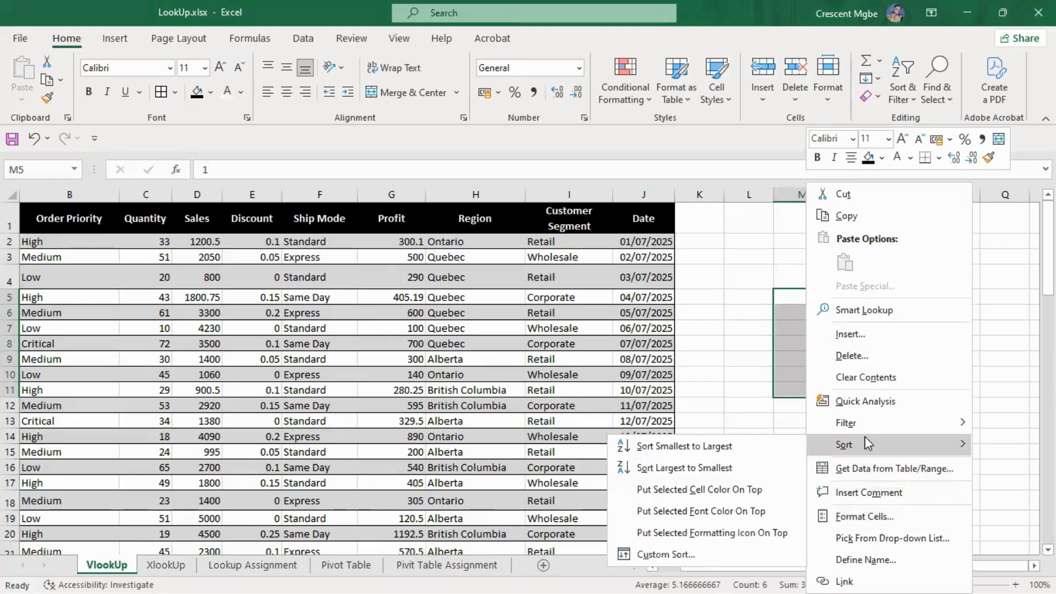
click(716, 469)
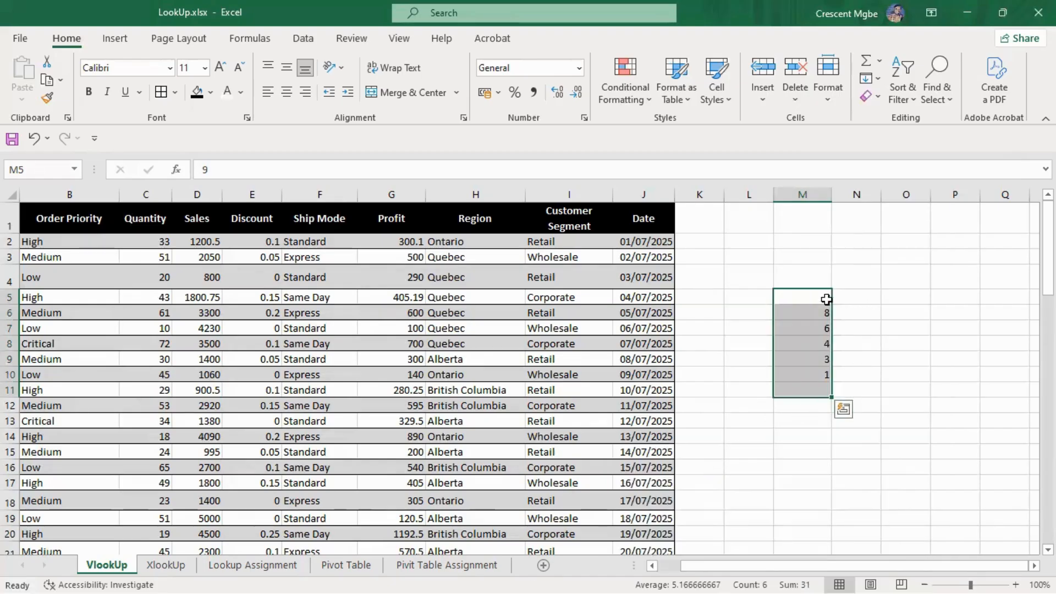
click(767, 278)
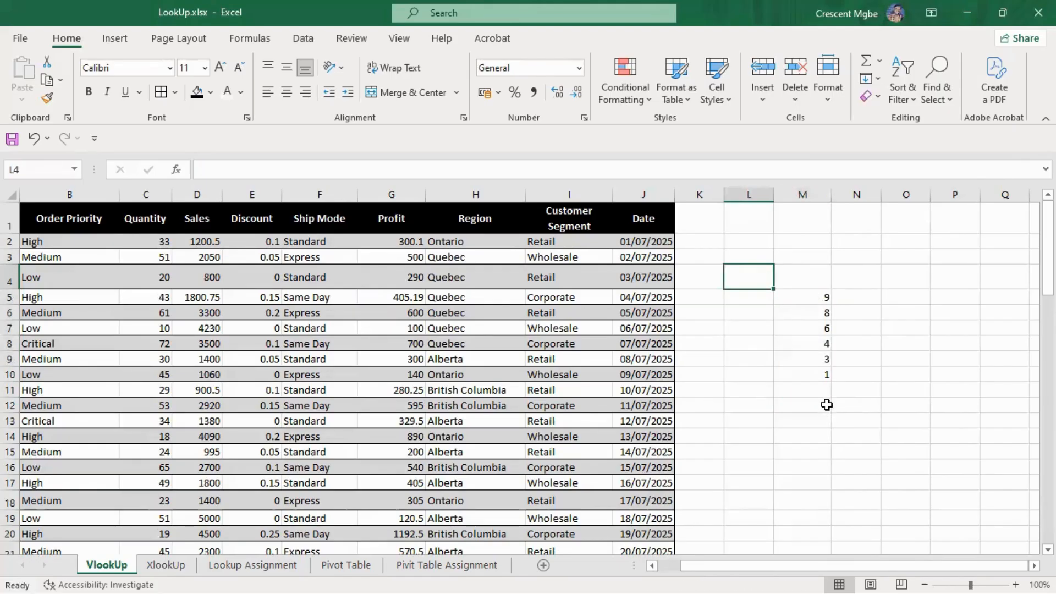
drag(828, 410, 821, 299)
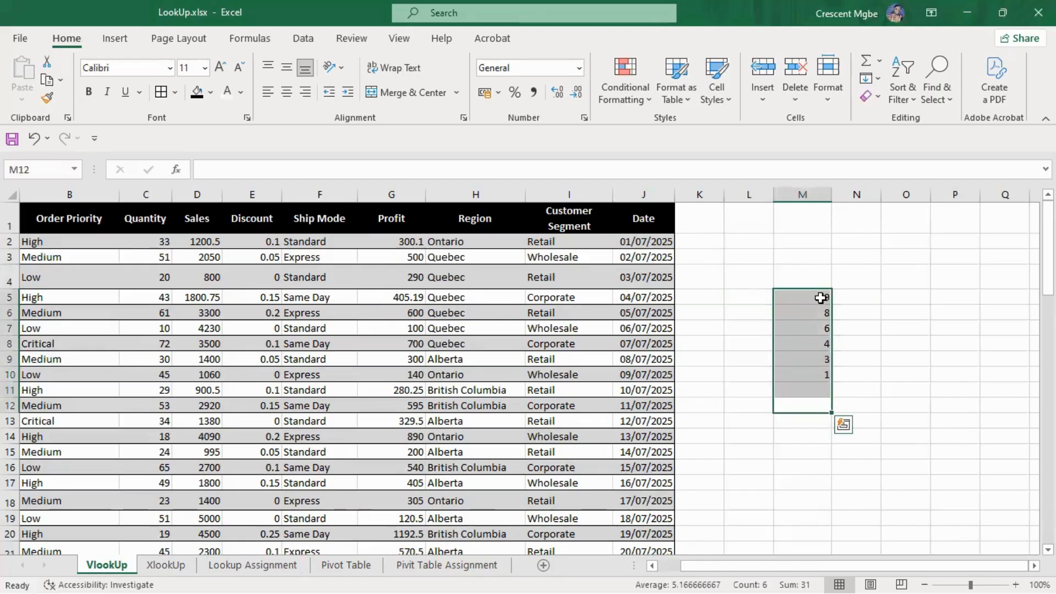
key(Delete)
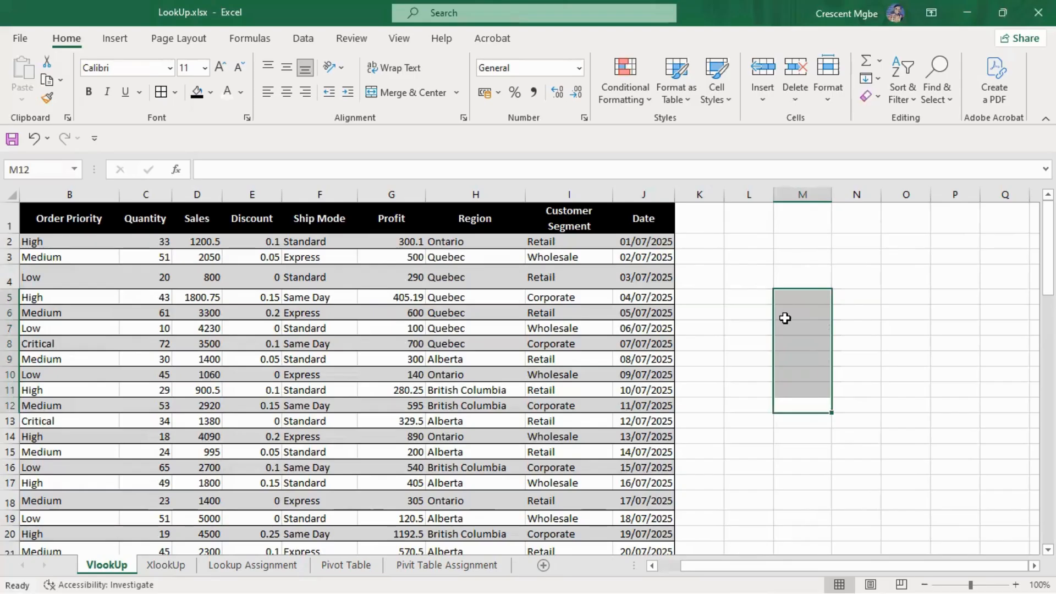
key(ctrl+z)
click(909, 357)
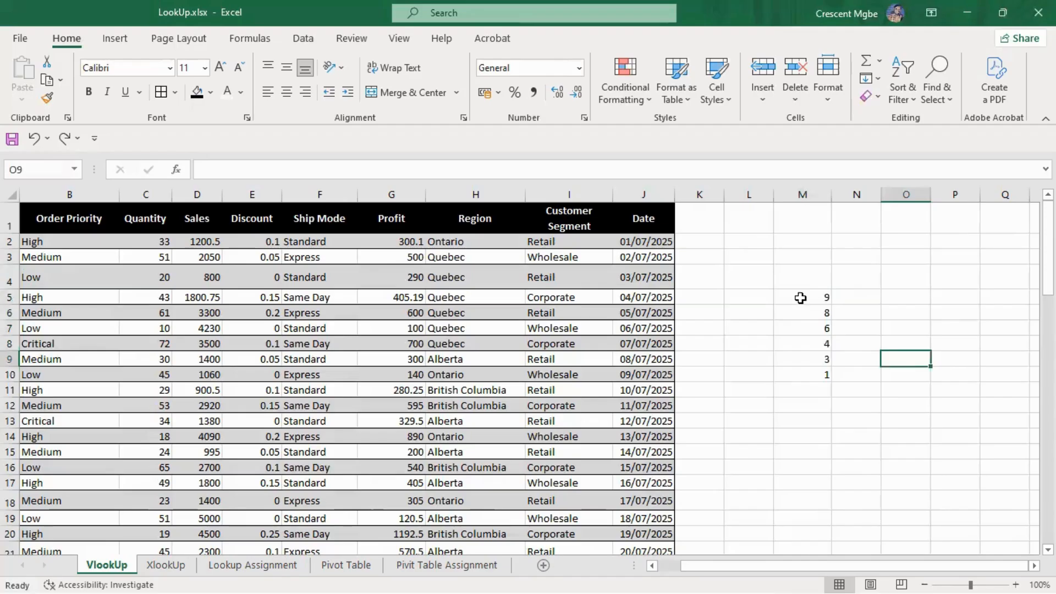
Undo both sorts of the practice numbers in column M, keeping cell M8 in General format
key(ctrl+z)
key(ctrl+z)
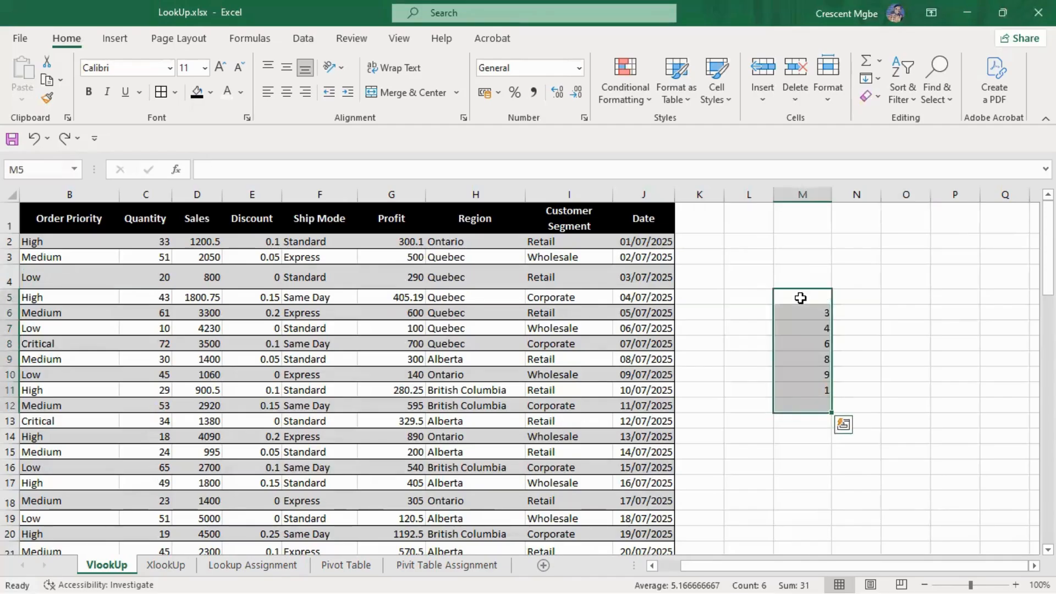
key(ctrl+z)
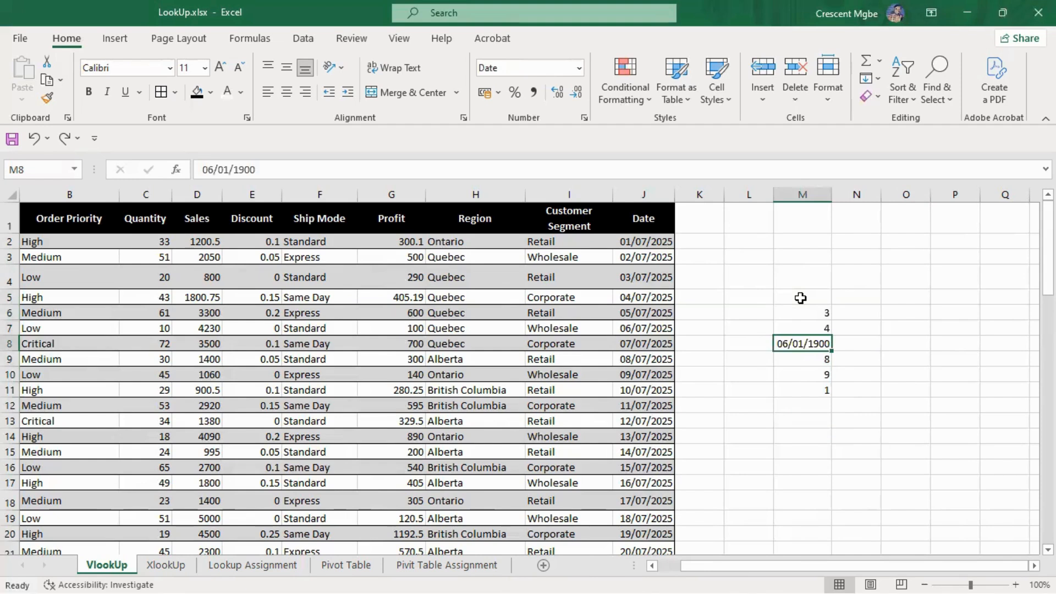
key(ctrl+z)
click(935, 328)
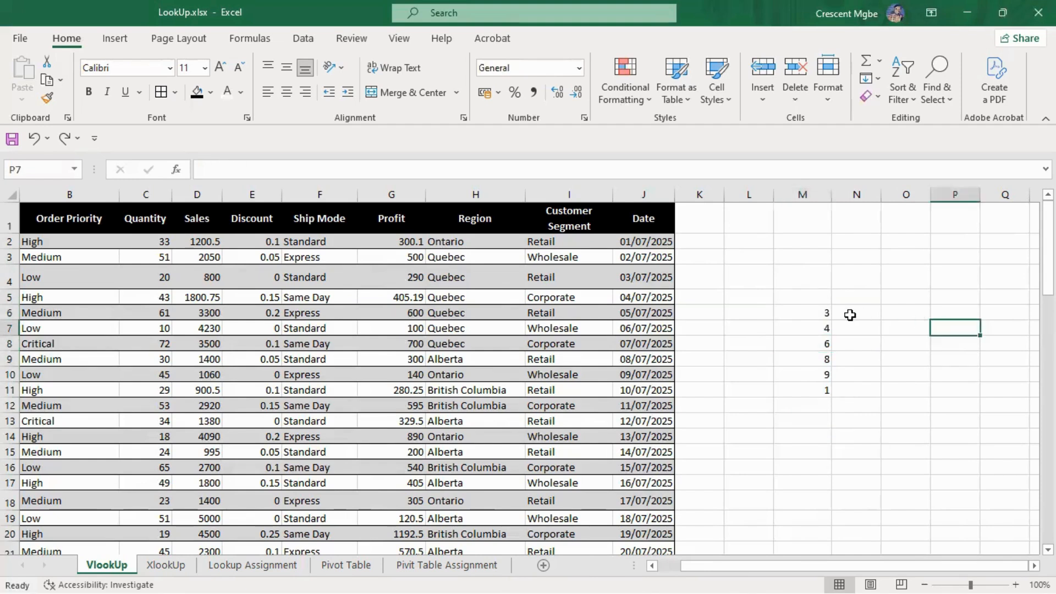
Sort the range M6:M11 through the Sort dialog by Column M on cell values, ordered Largest to Smallest
drag(813, 313, 813, 391)
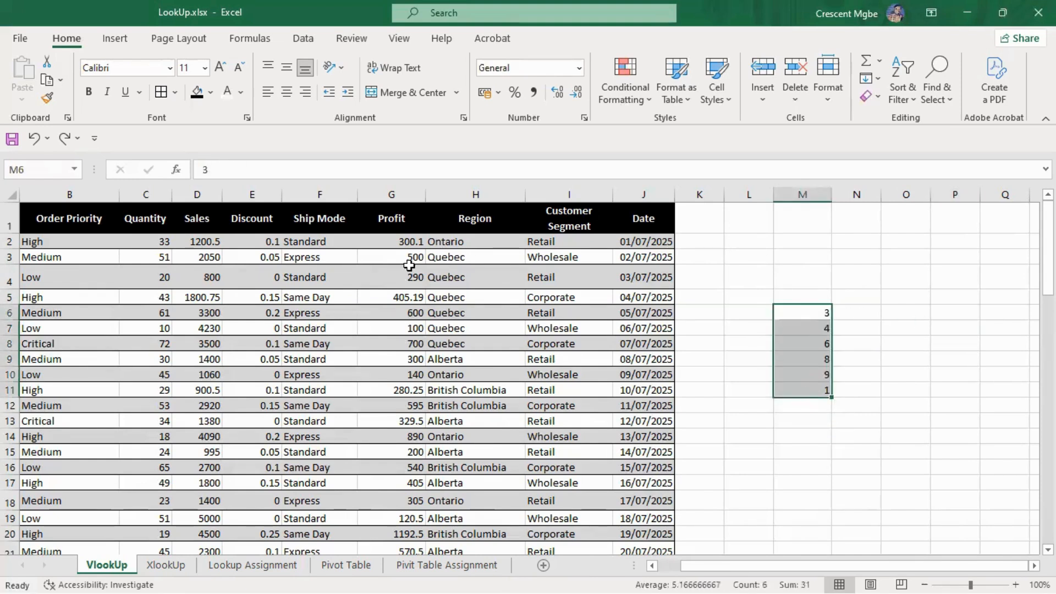
right_click(798, 347)
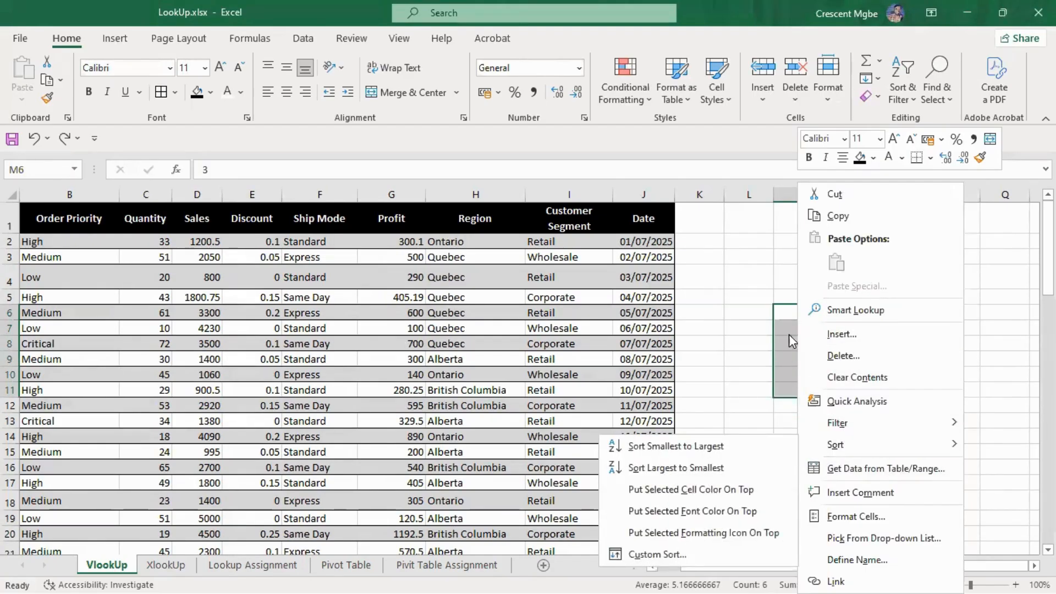
key(Escape)
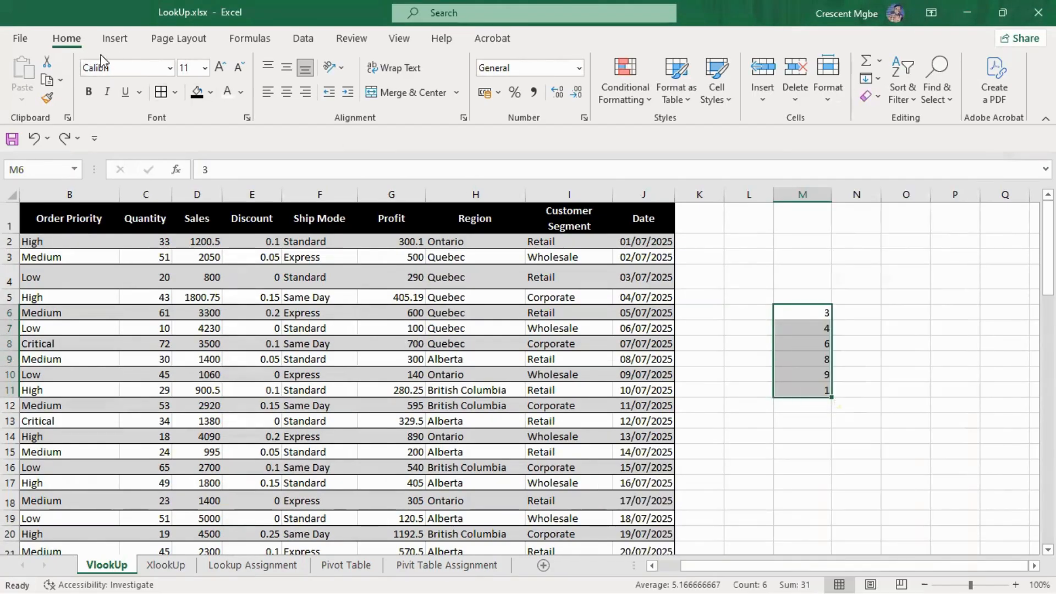
click(898, 88)
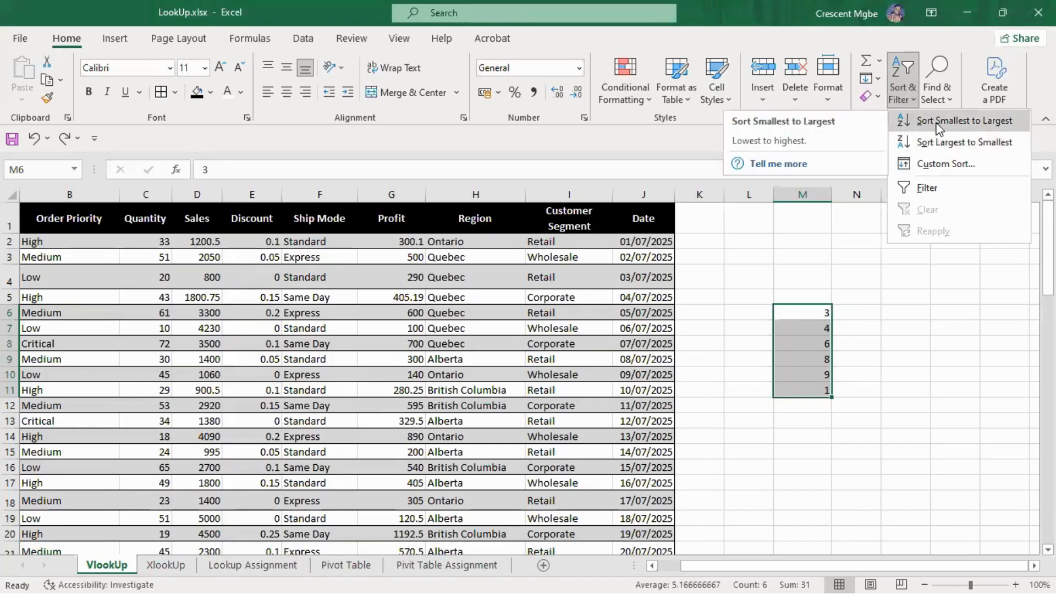
click(303, 39)
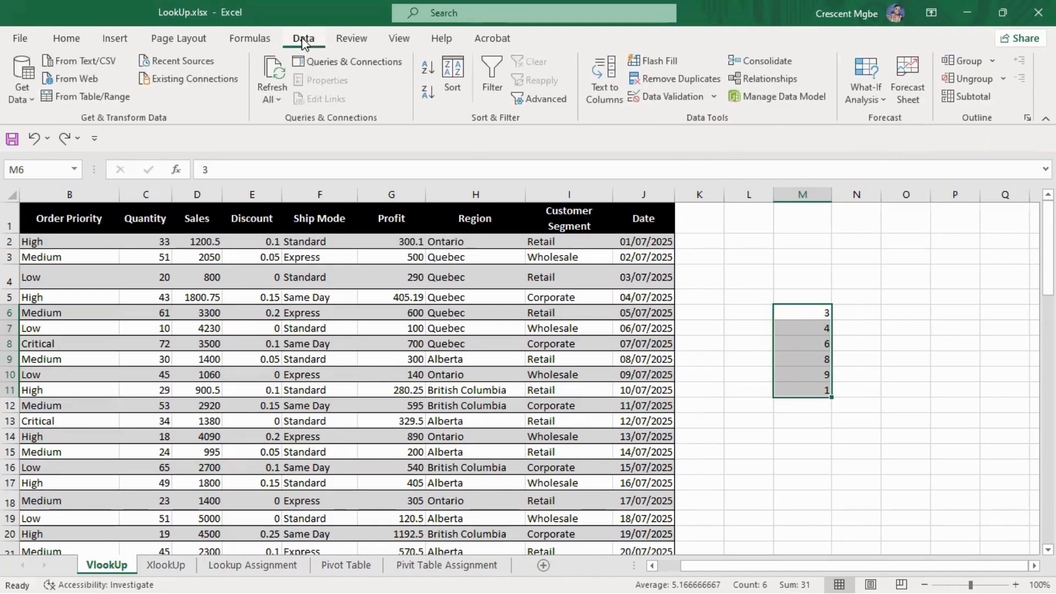
click(452, 77)
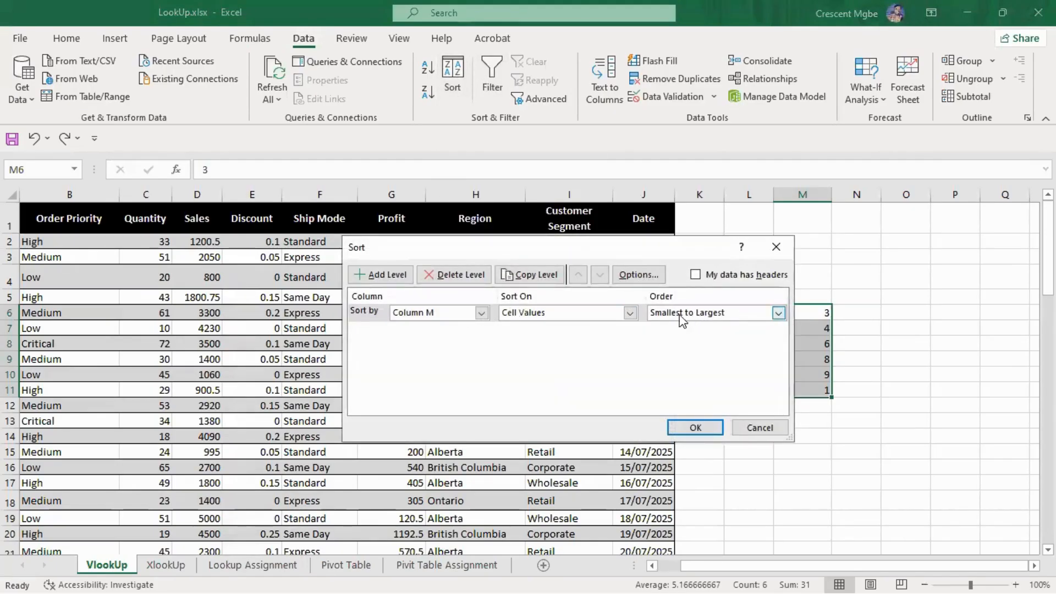
click(778, 314)
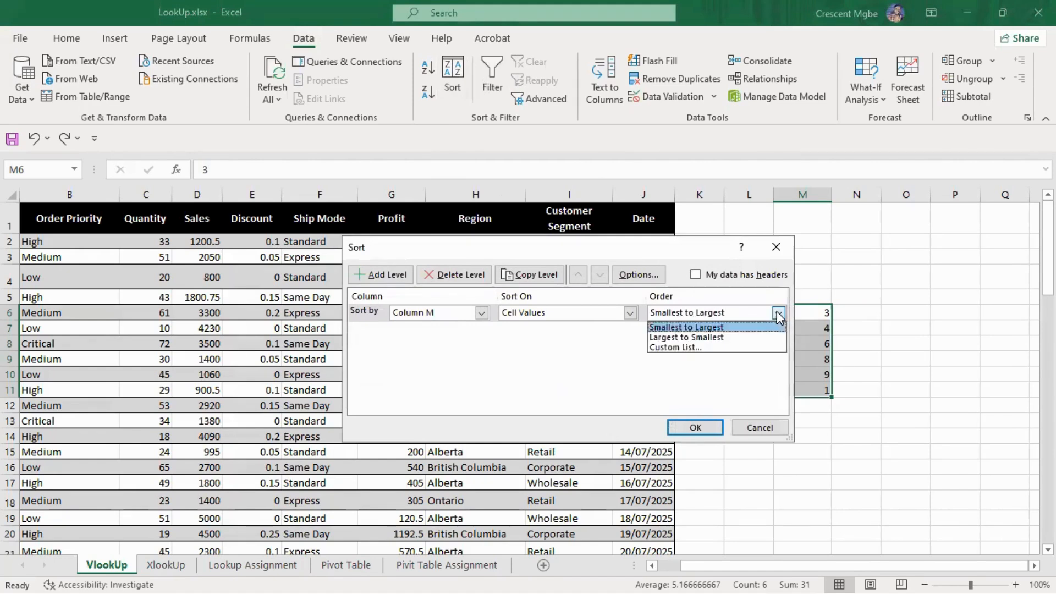
click(709, 338)
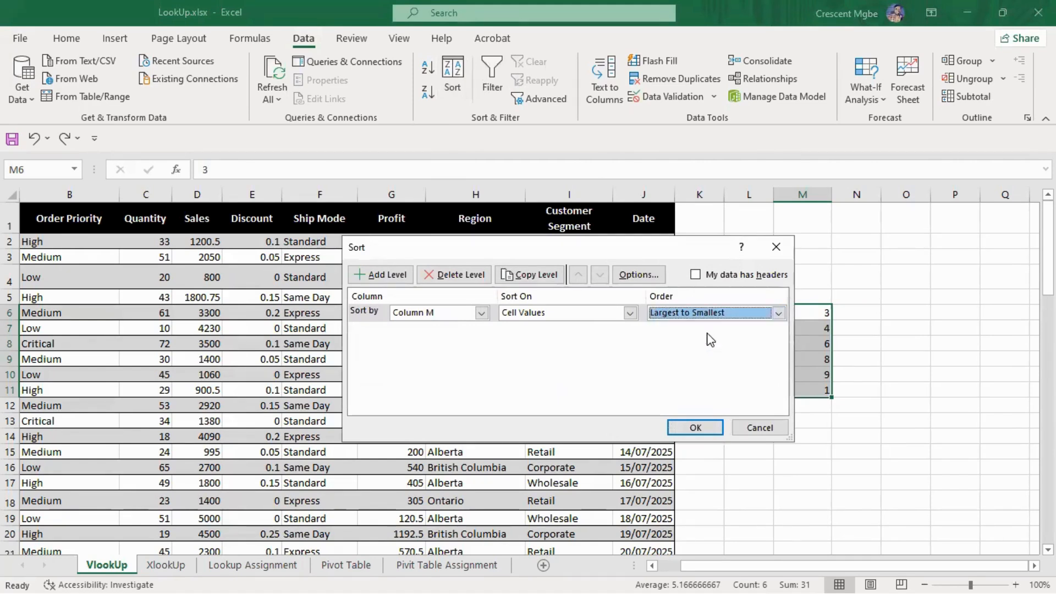
click(778, 314)
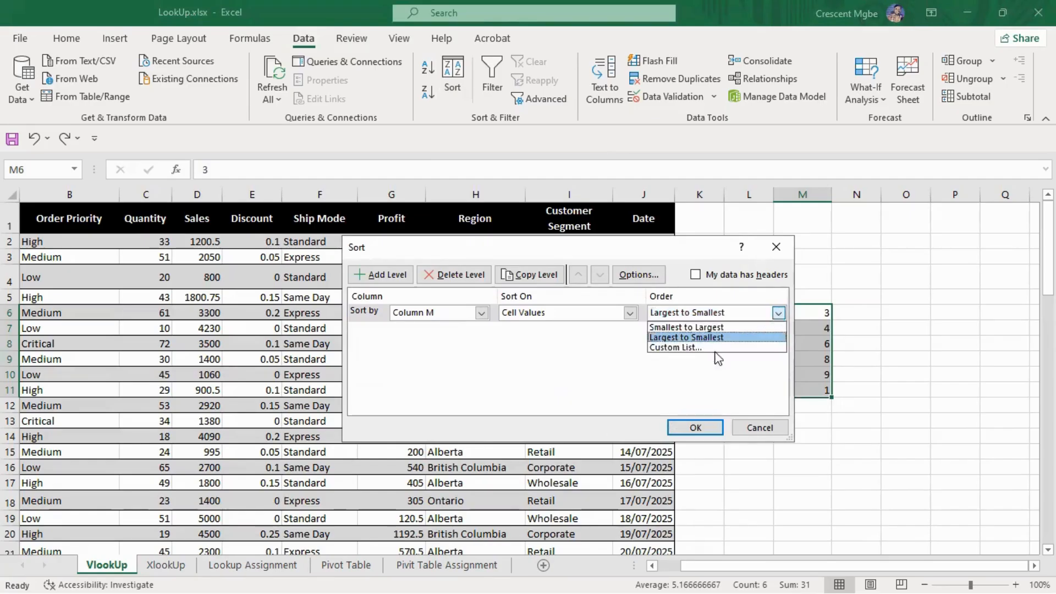
click(603, 358)
click(701, 428)
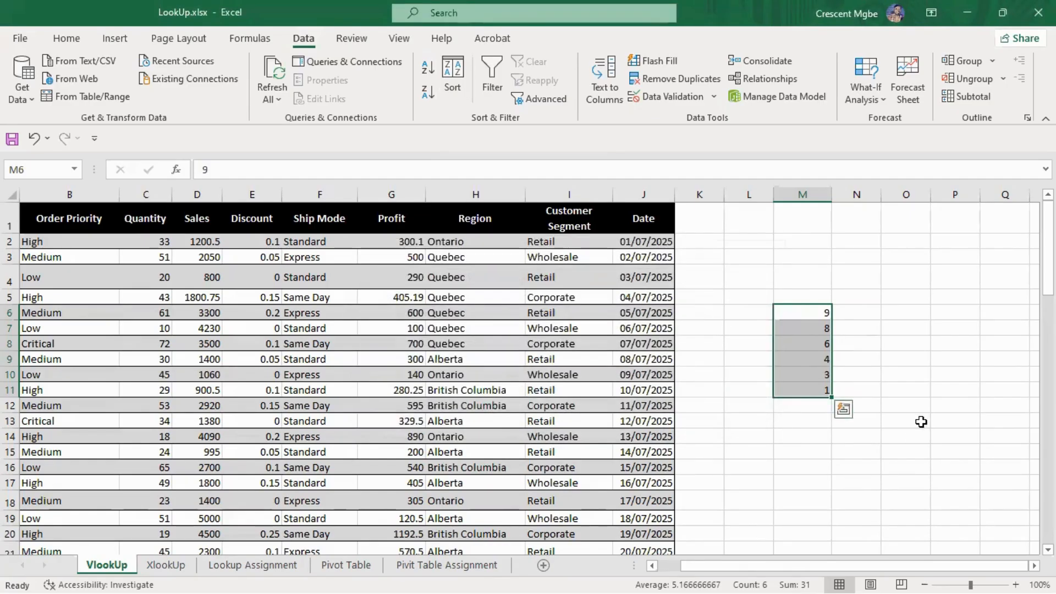
click(909, 360)
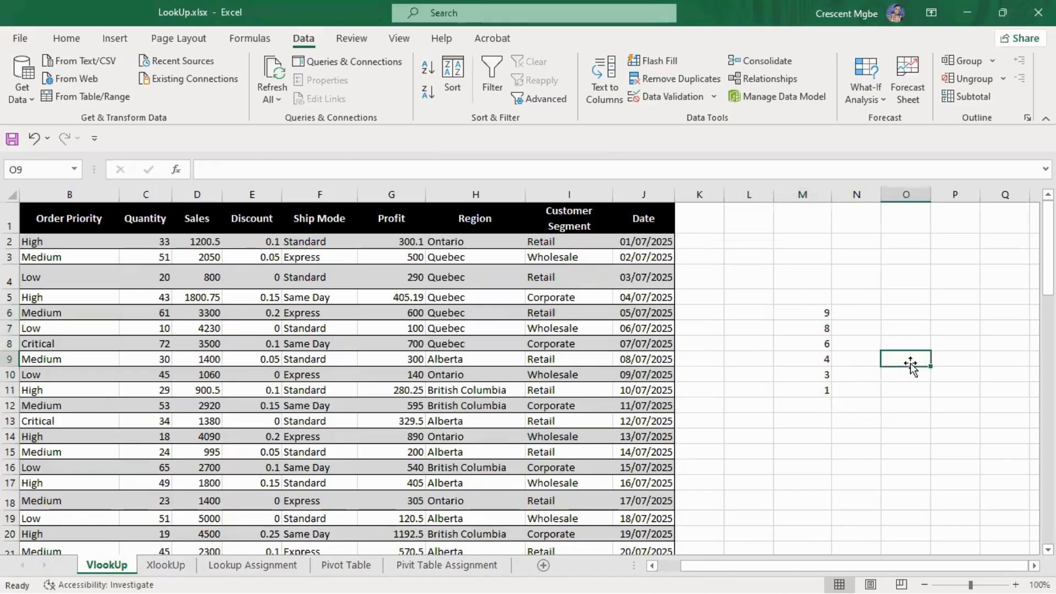
Clear the practice list in column M and enter 2, 4, 6, 7 and 1 across cells L5 to P5
drag(801, 297, 823, 391)
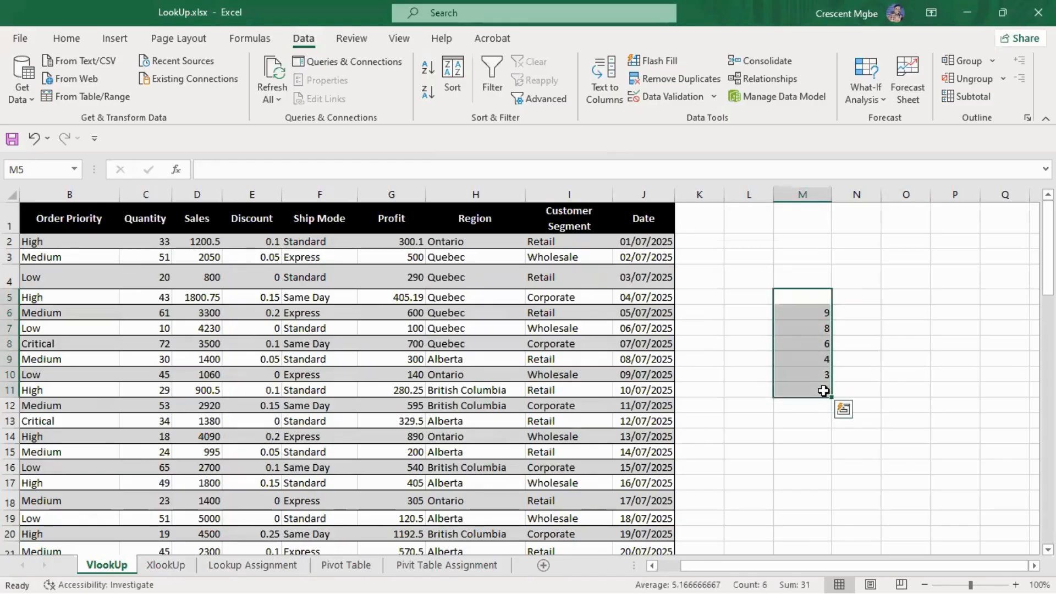
key(Delete)
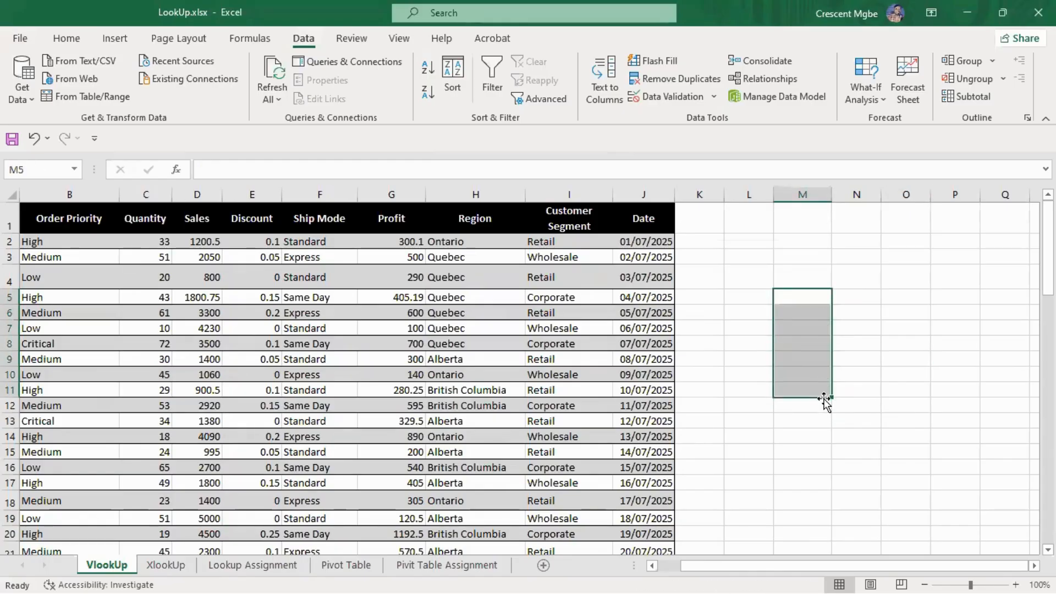
click(761, 301)
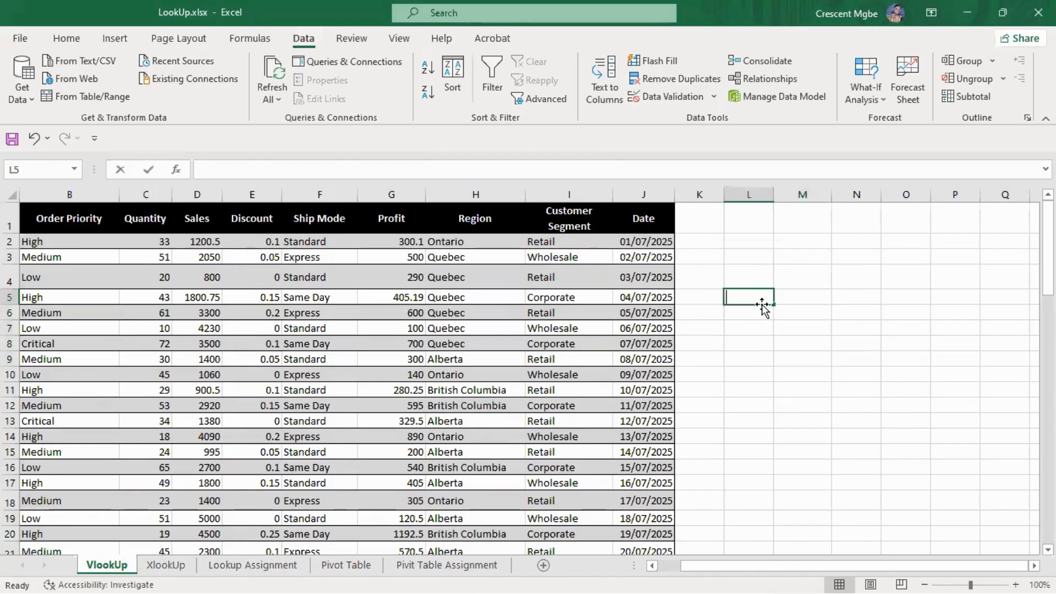
text(2)
click(802, 298)
text(4)
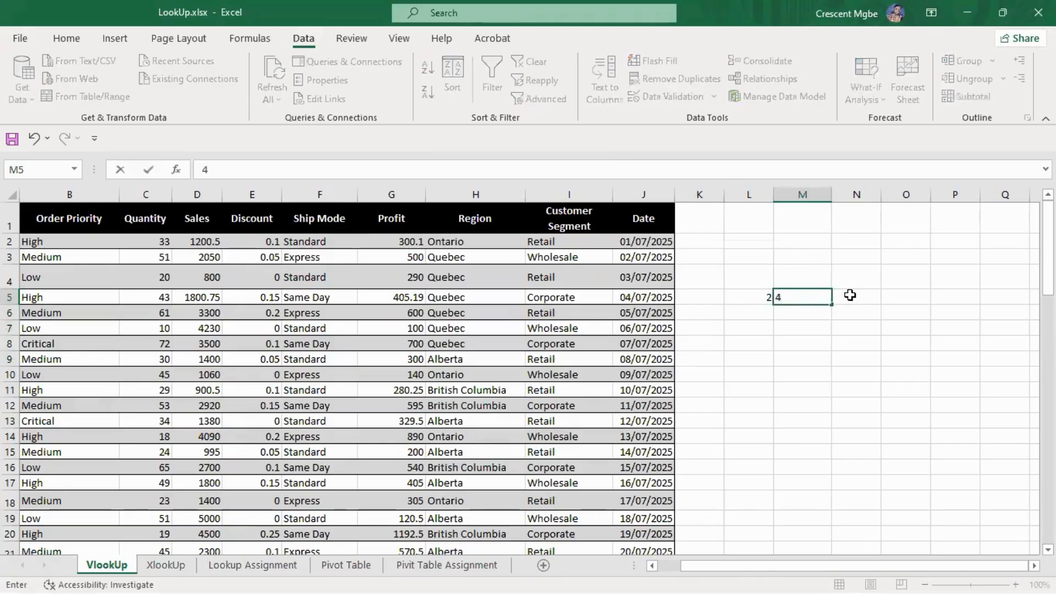
click(853, 296)
text(6)
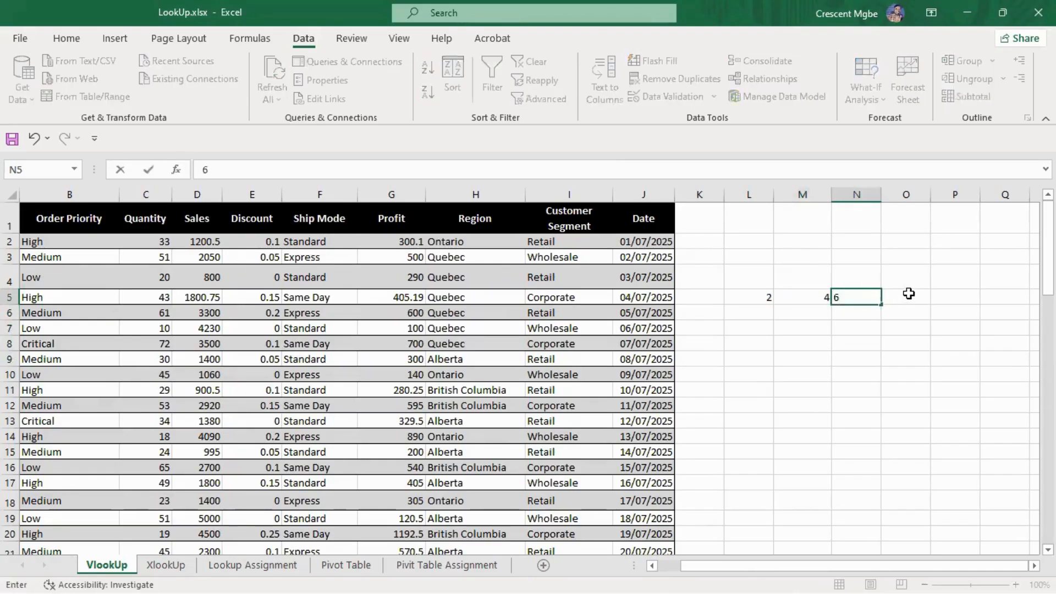
click(908, 295)
text(7)
click(951, 297)
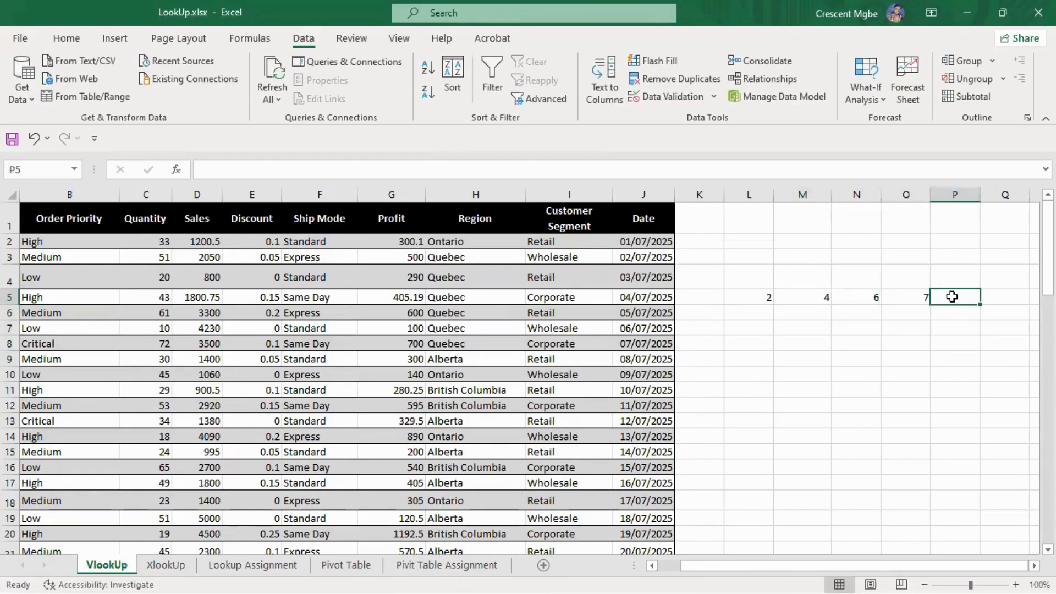
text(1)
click(917, 362)
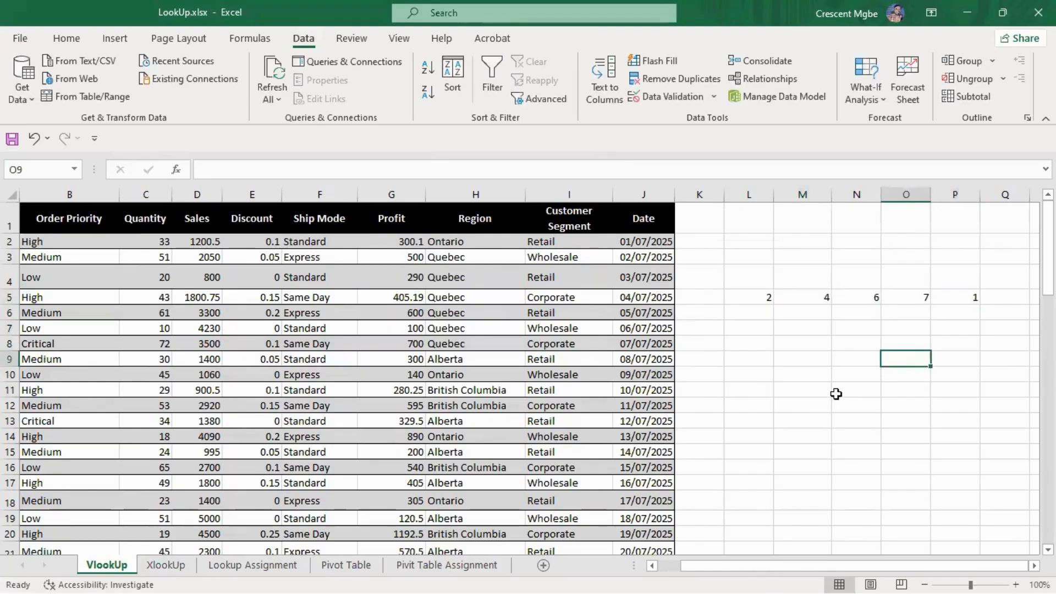
drag(744, 285, 974, 303)
right_click(819, 296)
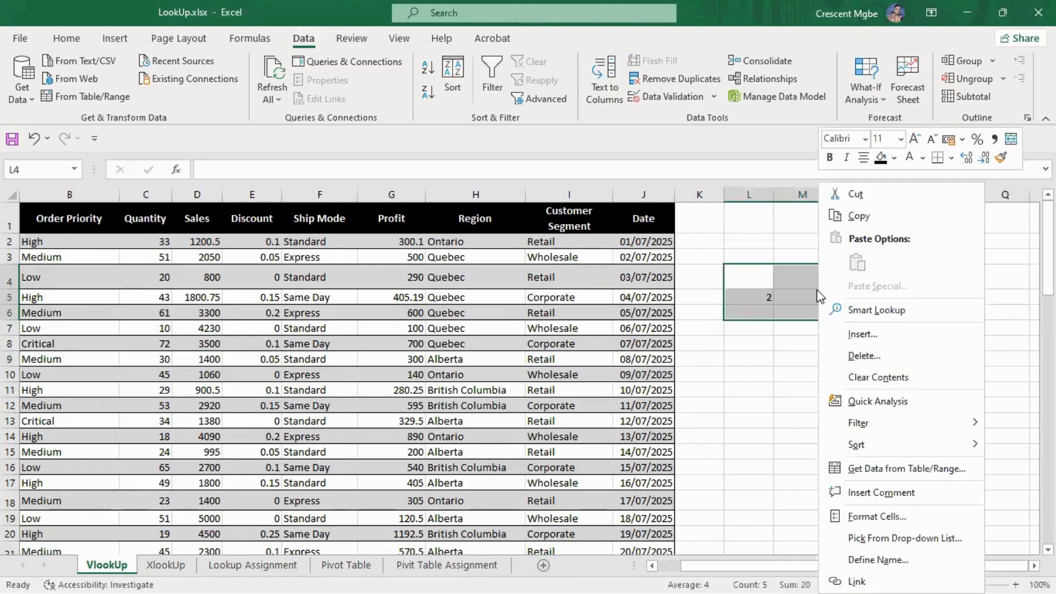
key(Escape)
Try to sort the horizontal numbers in L5:P5 from smallest to largest with the default sort
click(759, 297)
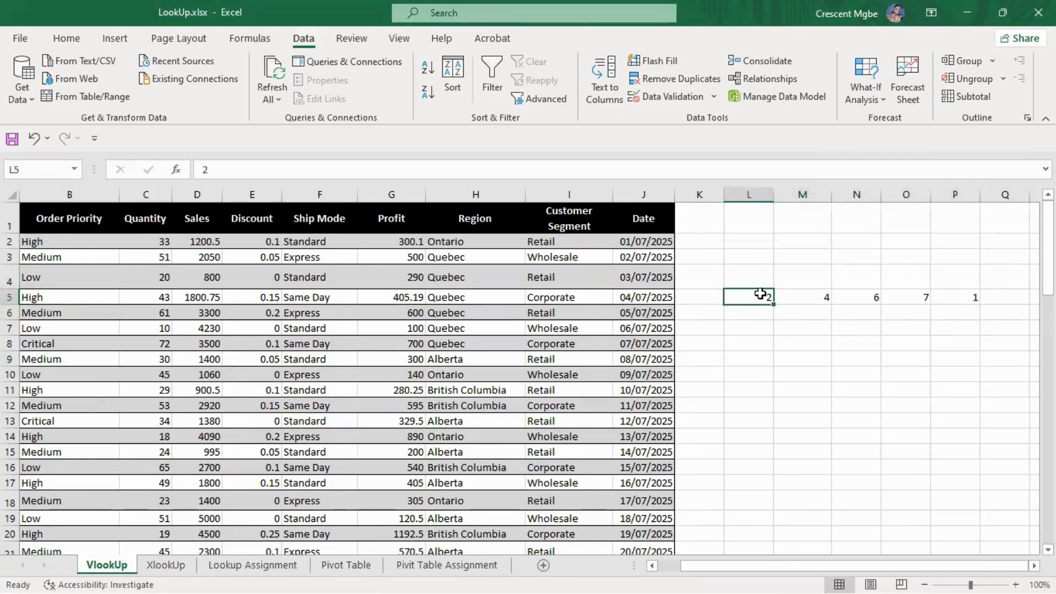
drag(760, 294, 946, 296)
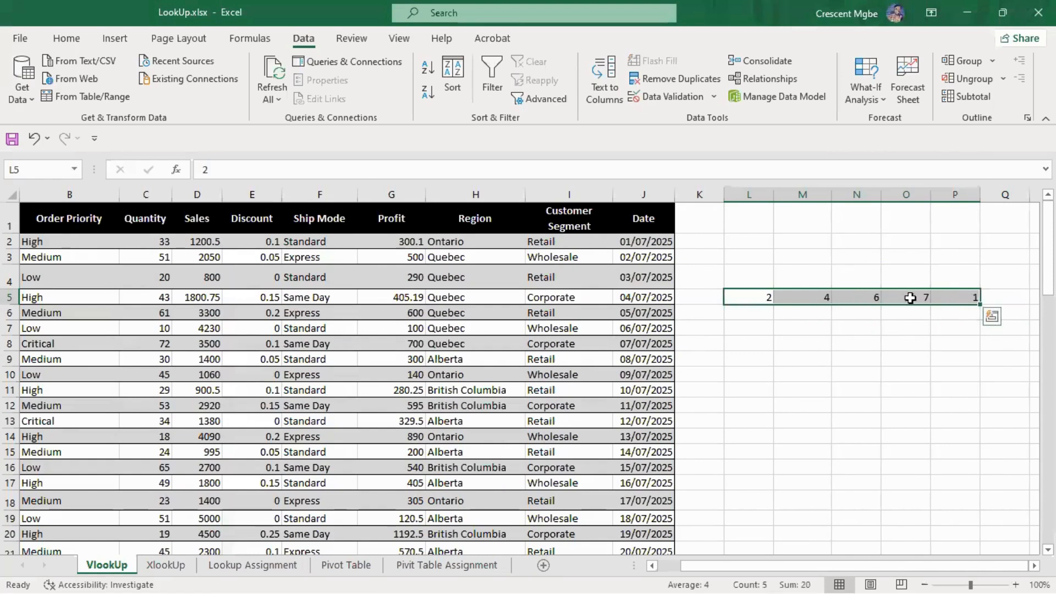
right_click(837, 295)
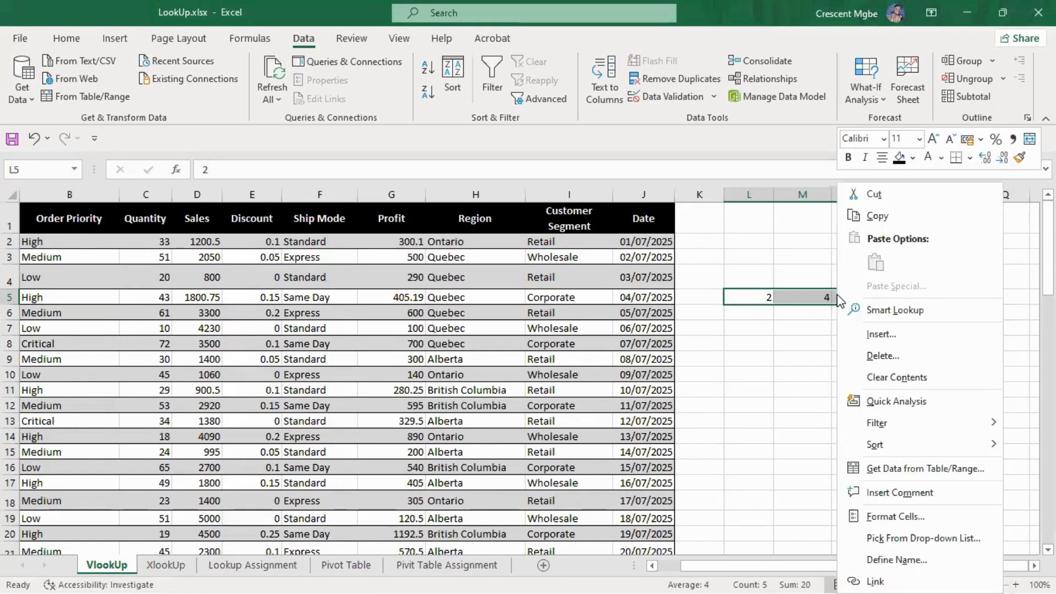
mouse_move(906, 442)
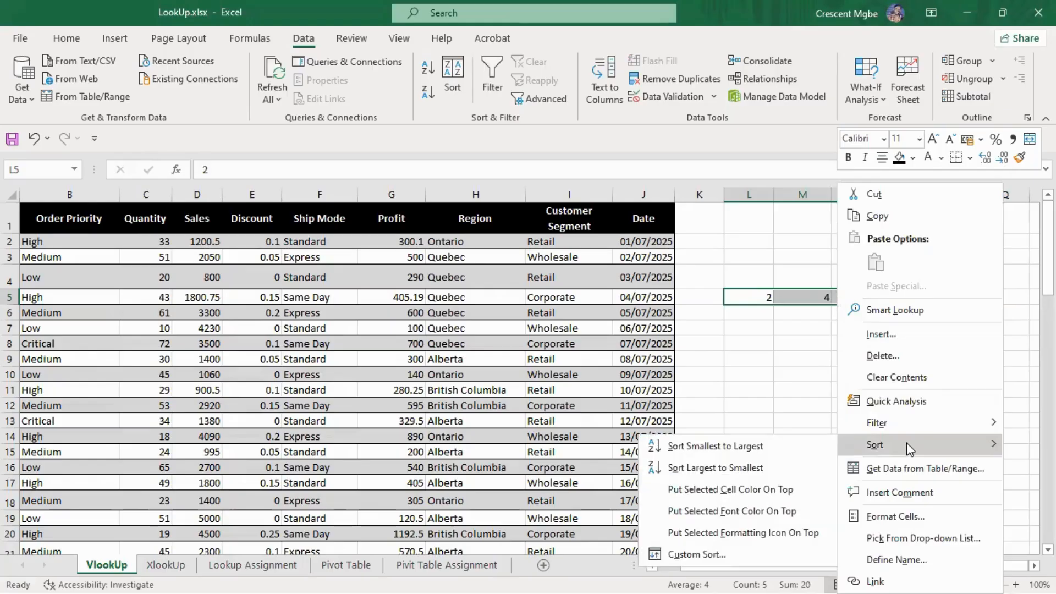
click(721, 449)
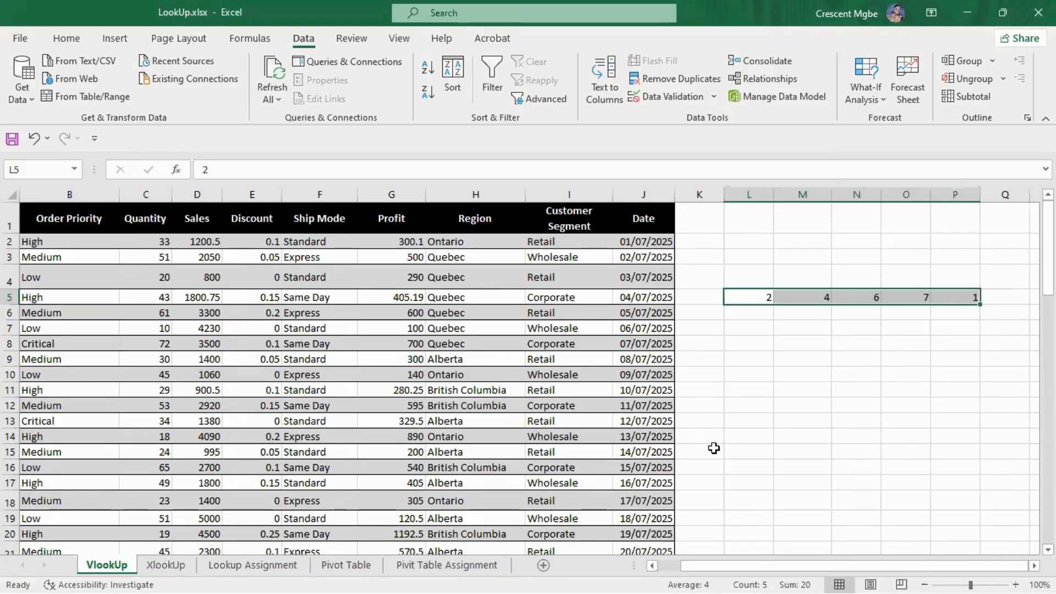
click(931, 448)
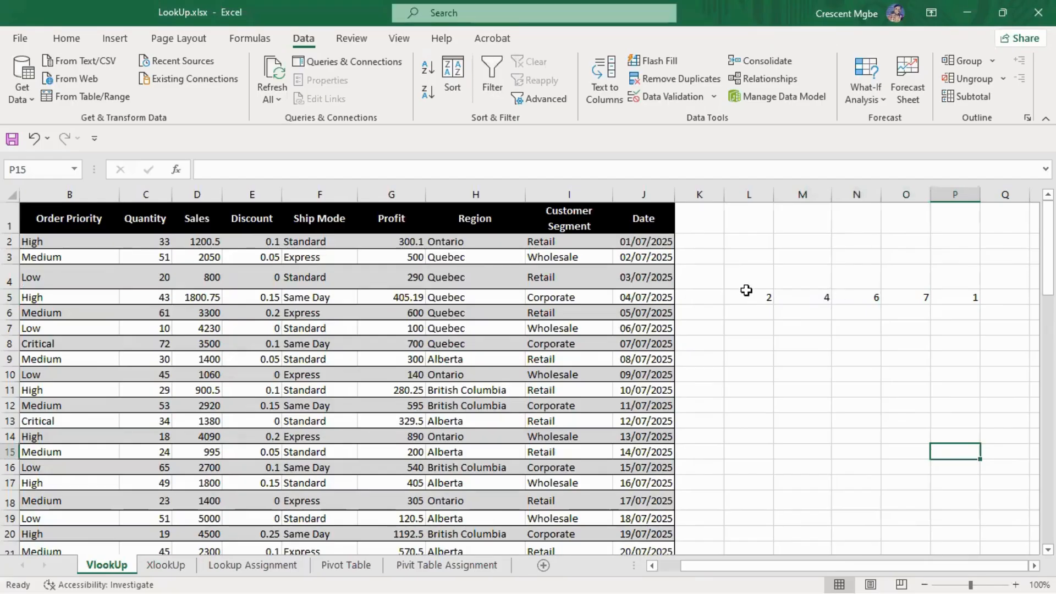
Select L5:P5 and try the ready-made Sort Smallest to Largest command on the row again
drag(746, 297, 964, 297)
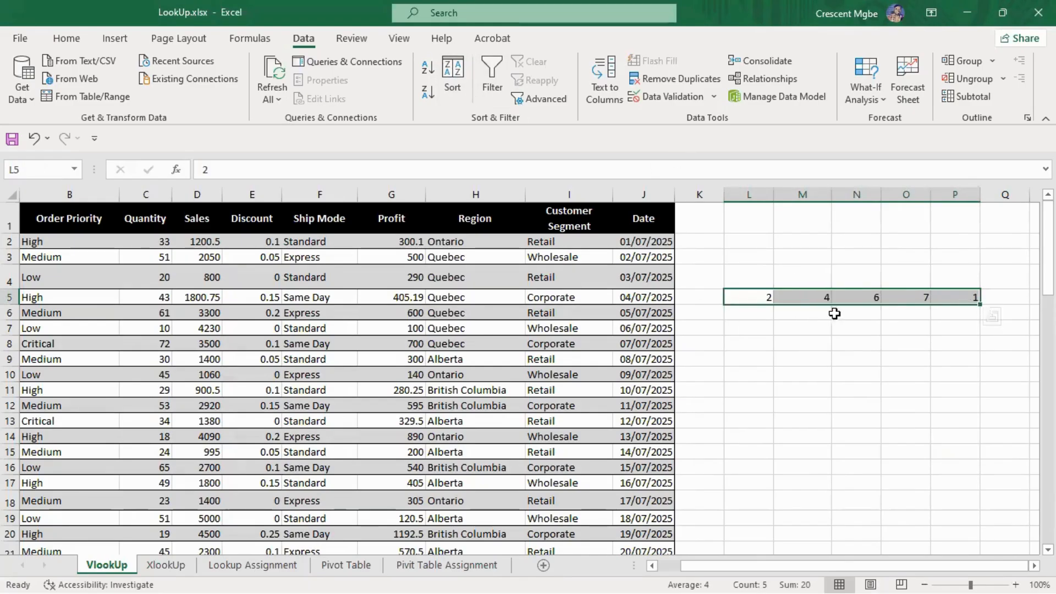
right_click(838, 297)
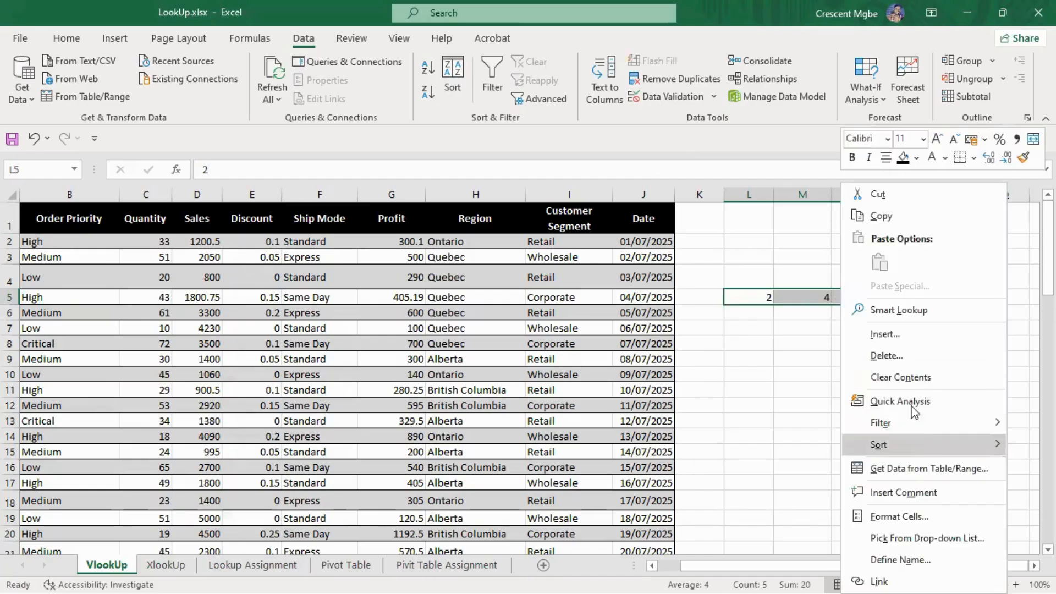
key(Escape)
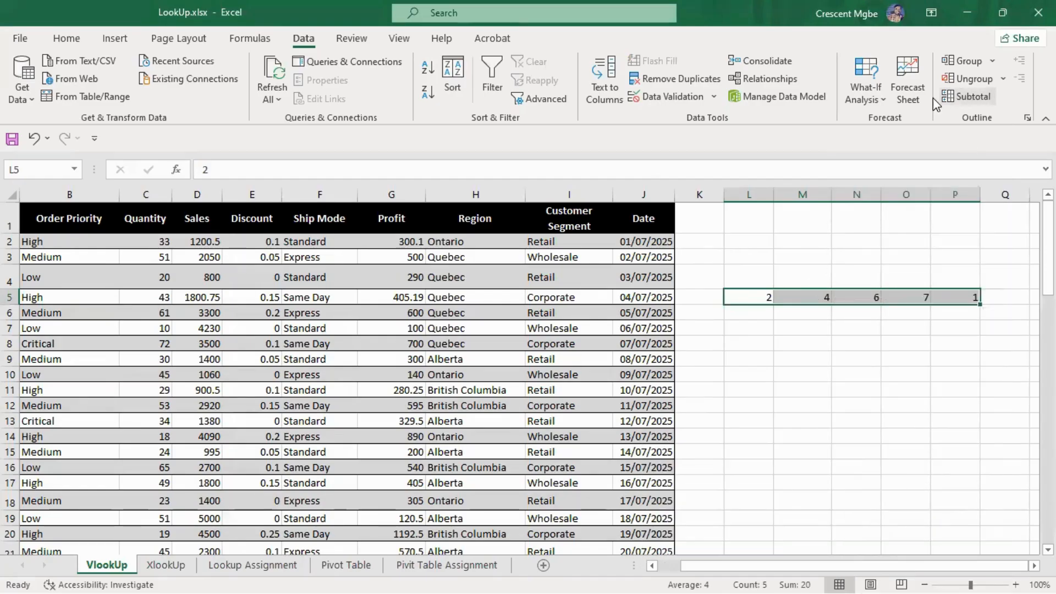
click(69, 39)
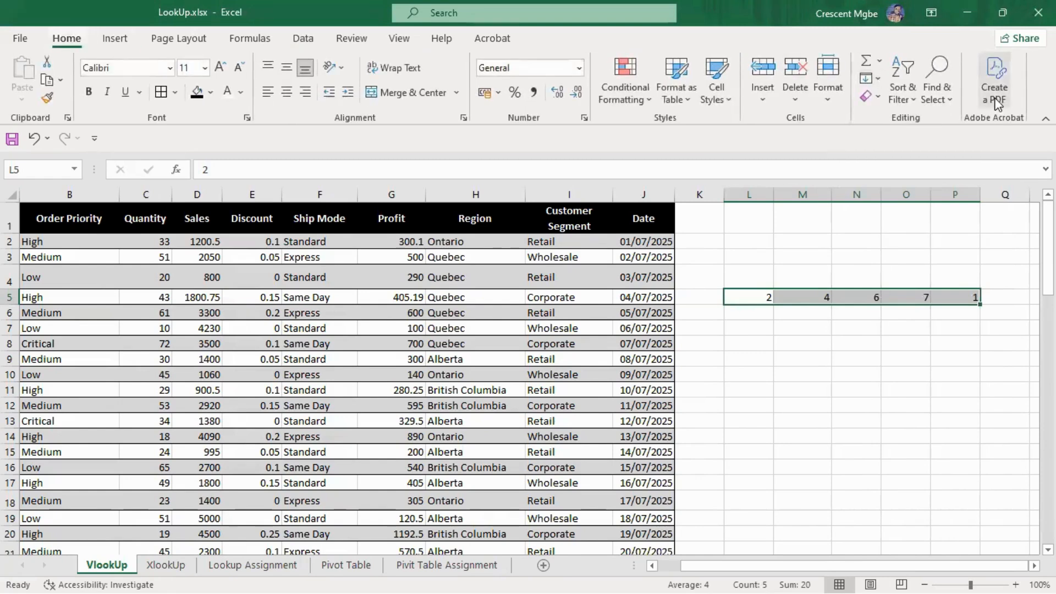
click(899, 88)
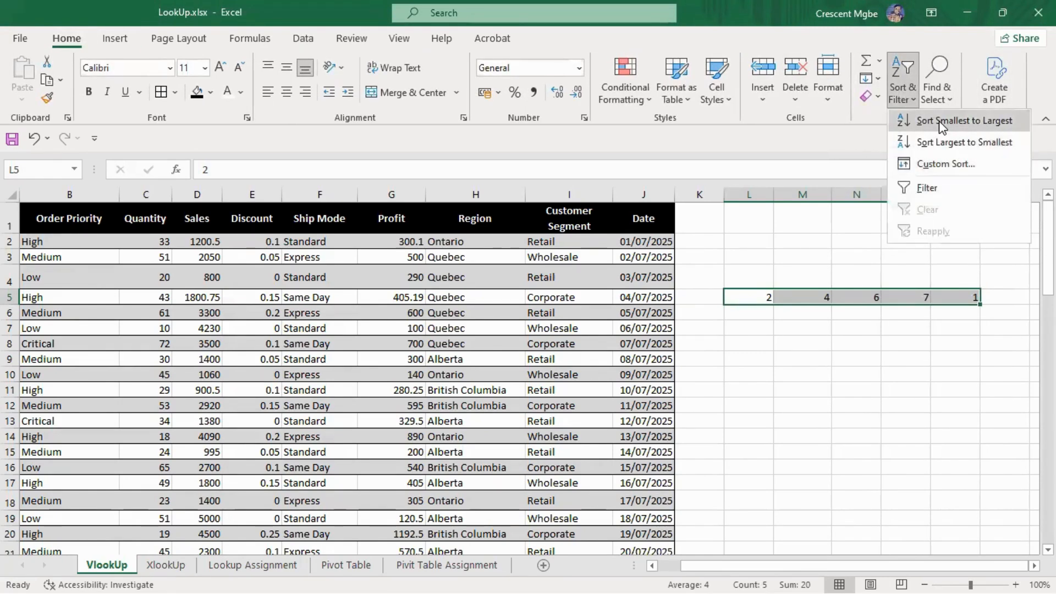
click(942, 122)
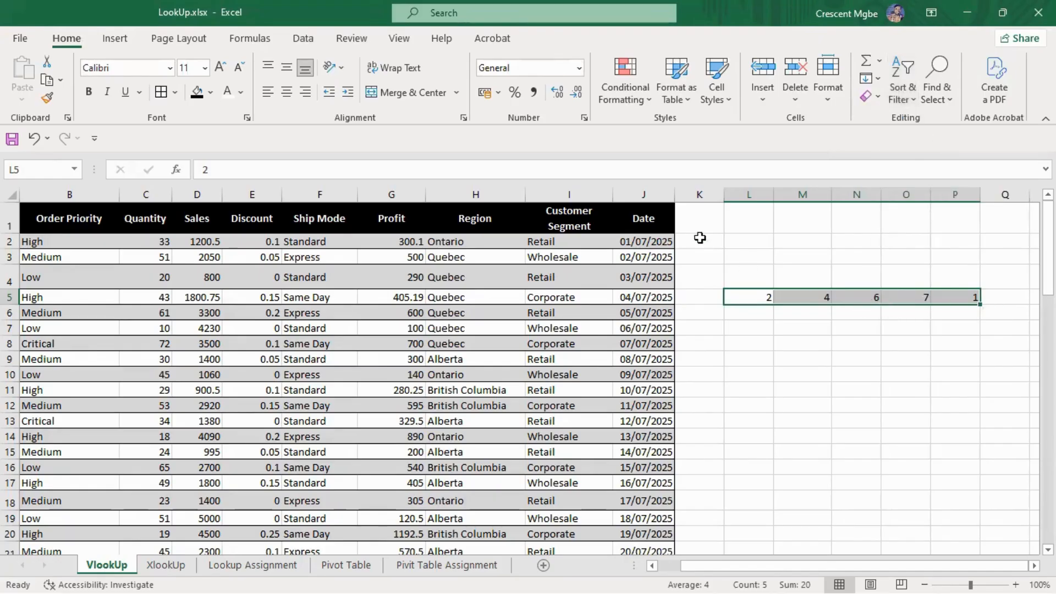
Sort L5:P5 left to right through the Sort dialog by Row 5 on cell values, ordered Smallest to Largest
click(304, 43)
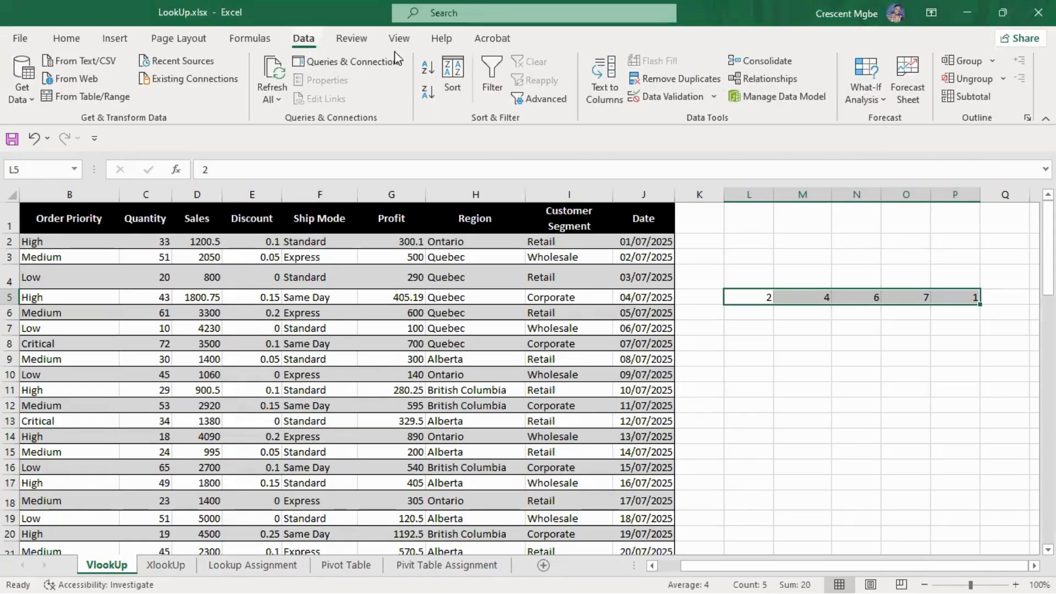
click(453, 80)
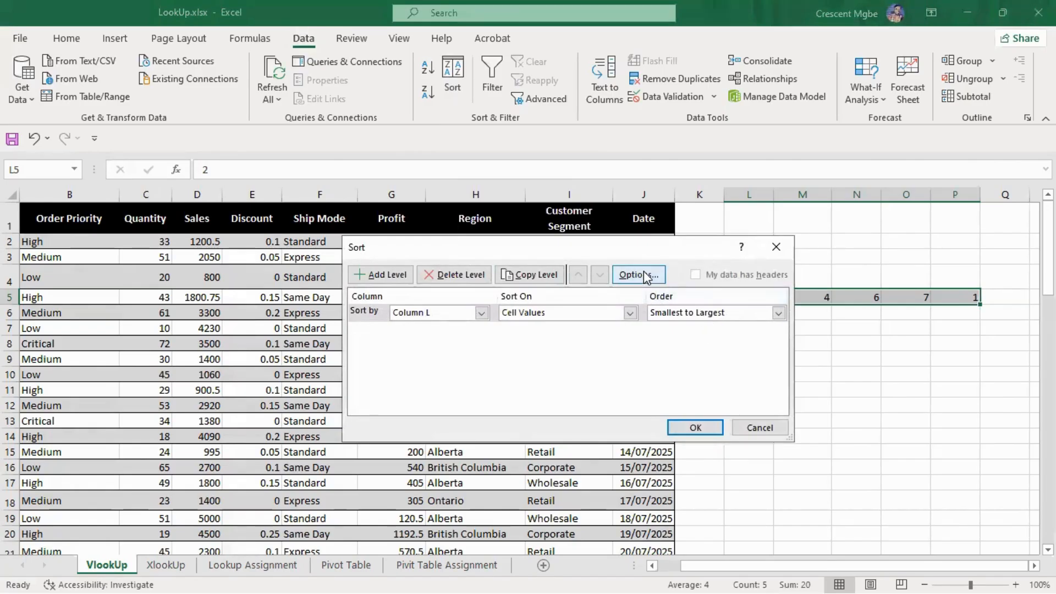
click(646, 275)
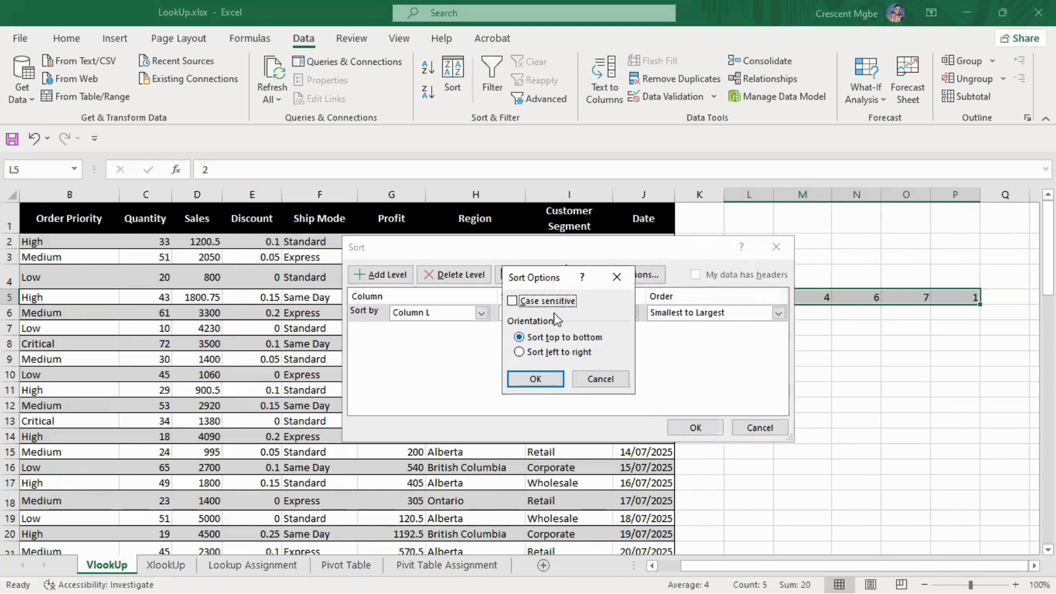
click(520, 353)
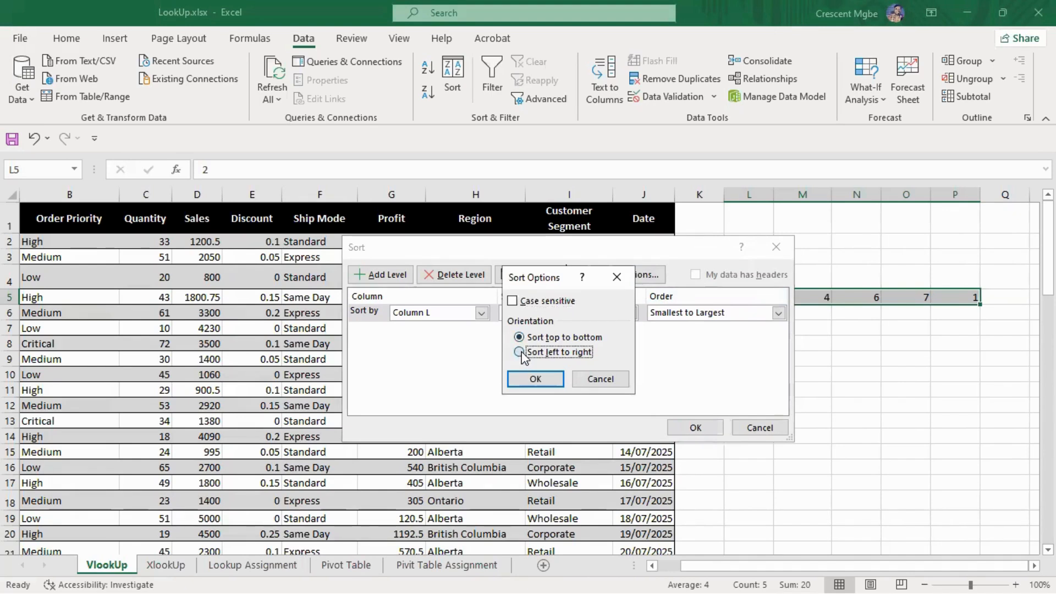
click(536, 379)
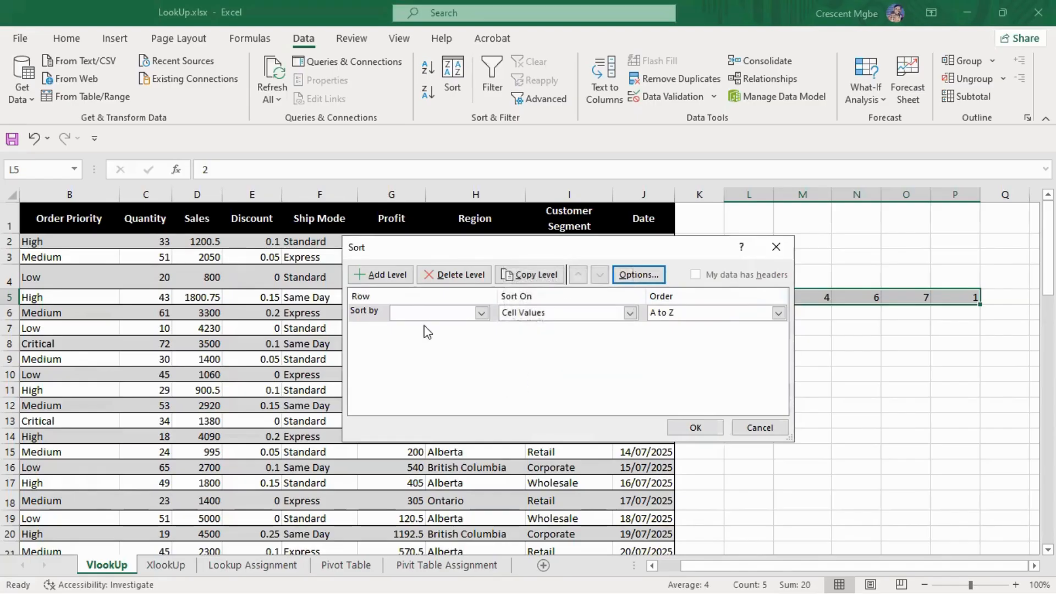
click(482, 313)
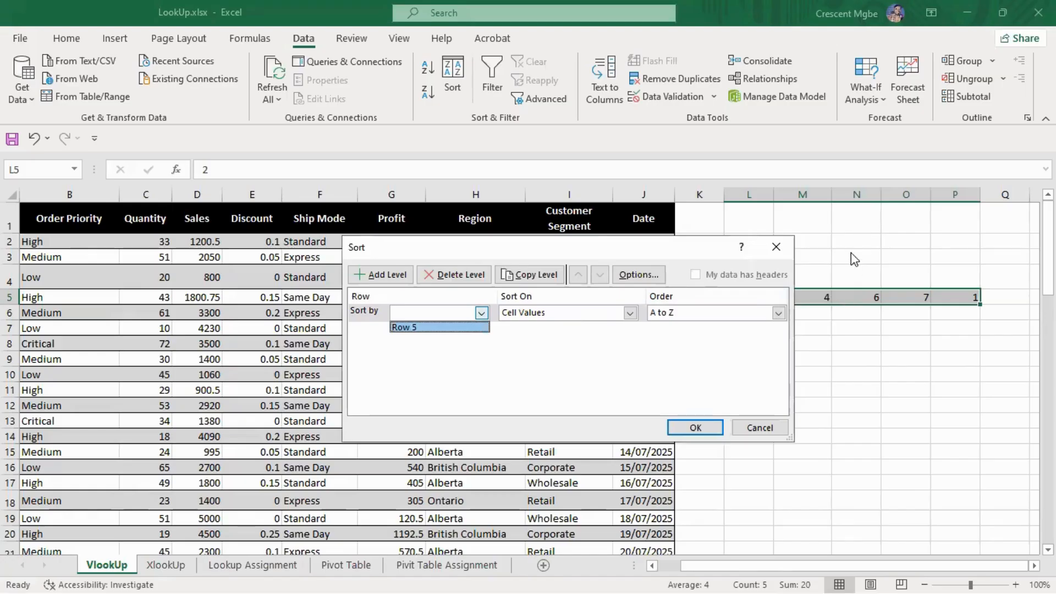
click(438, 328)
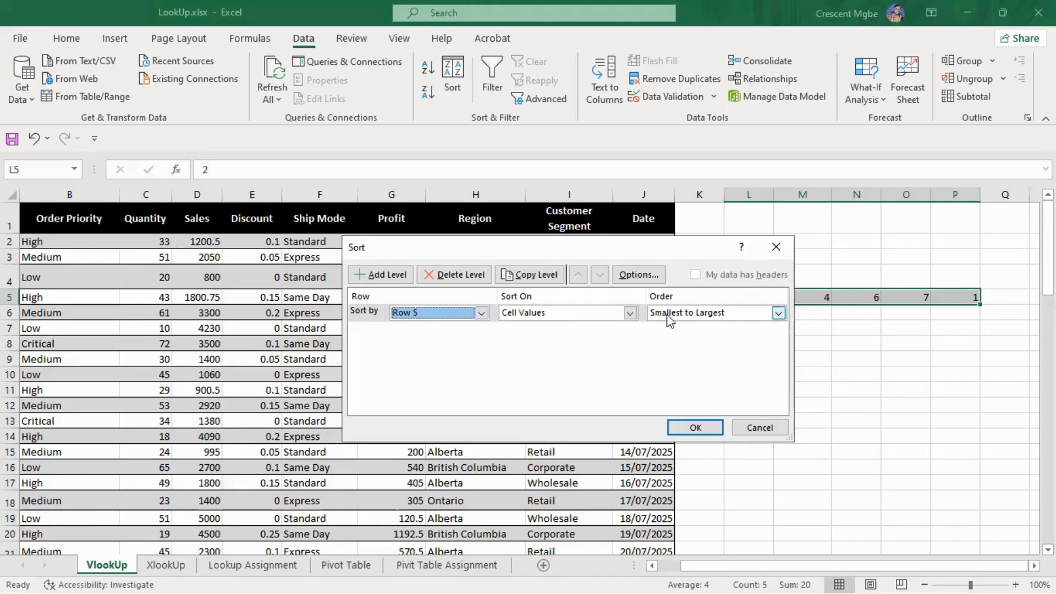
click(694, 427)
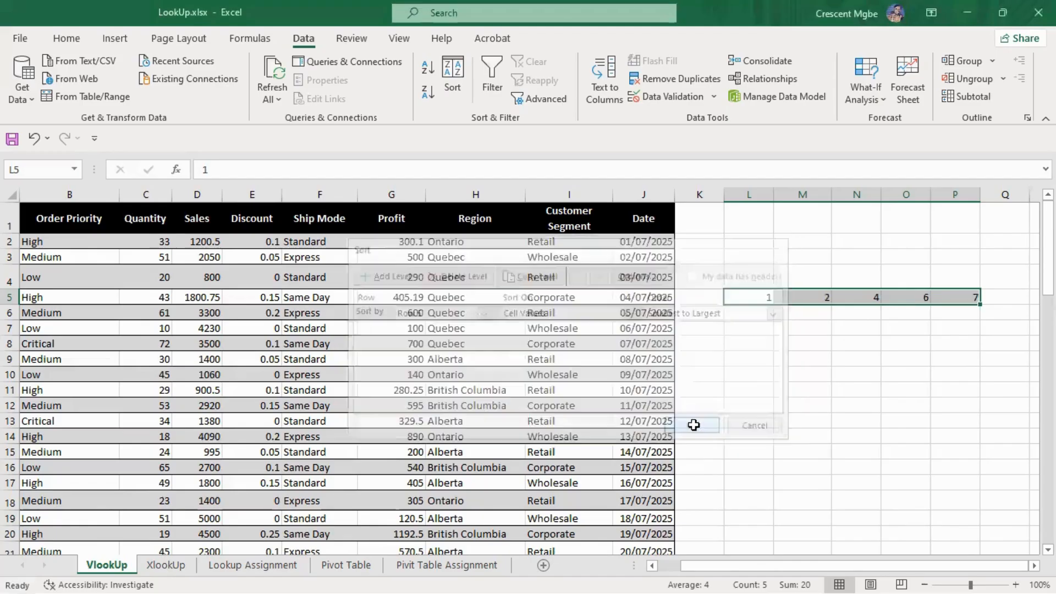
Clear the horizontal practice numbers from L5:P5
click(822, 379)
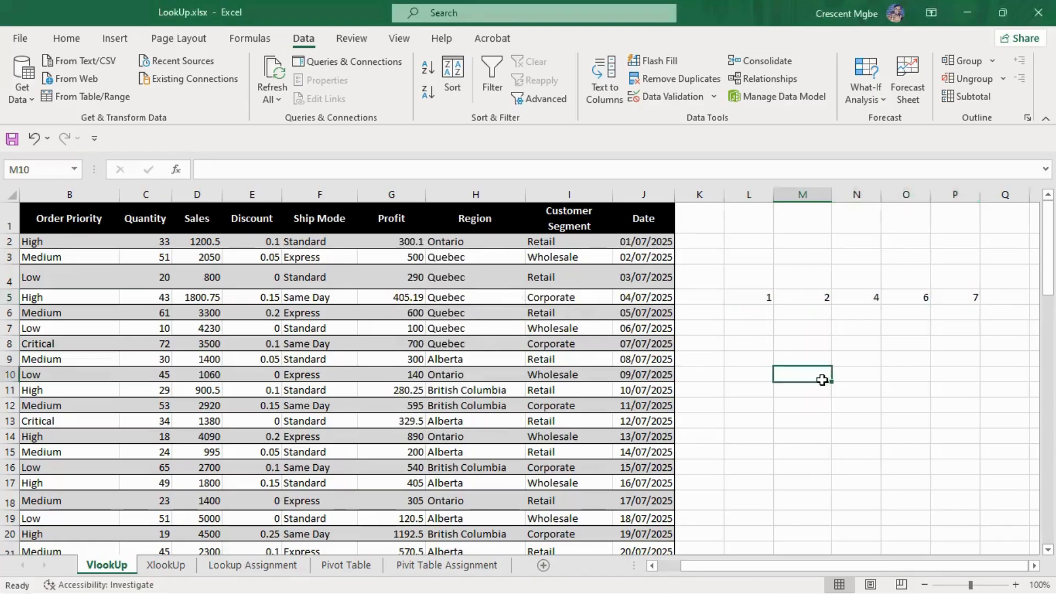
drag(751, 275, 973, 318)
click(813, 417)
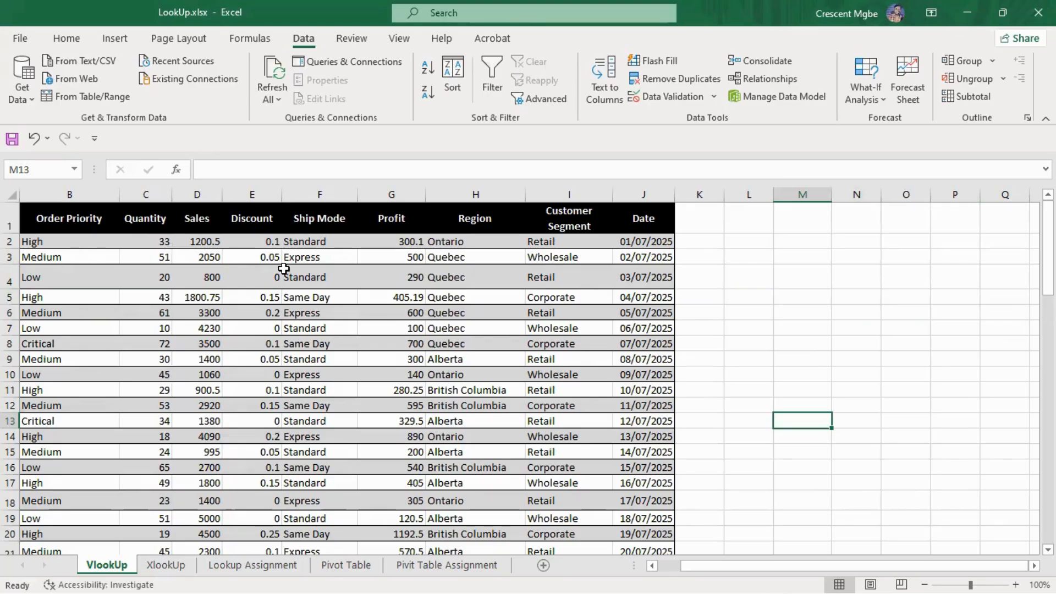
Examine the order of the Profit values in column G of the table
click(393, 194)
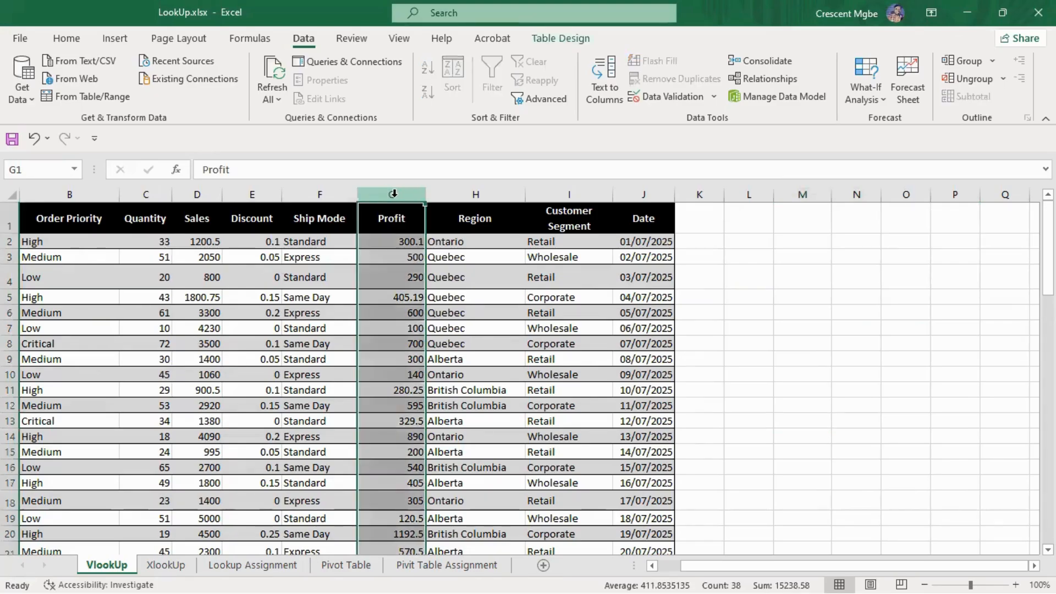
click(404, 243)
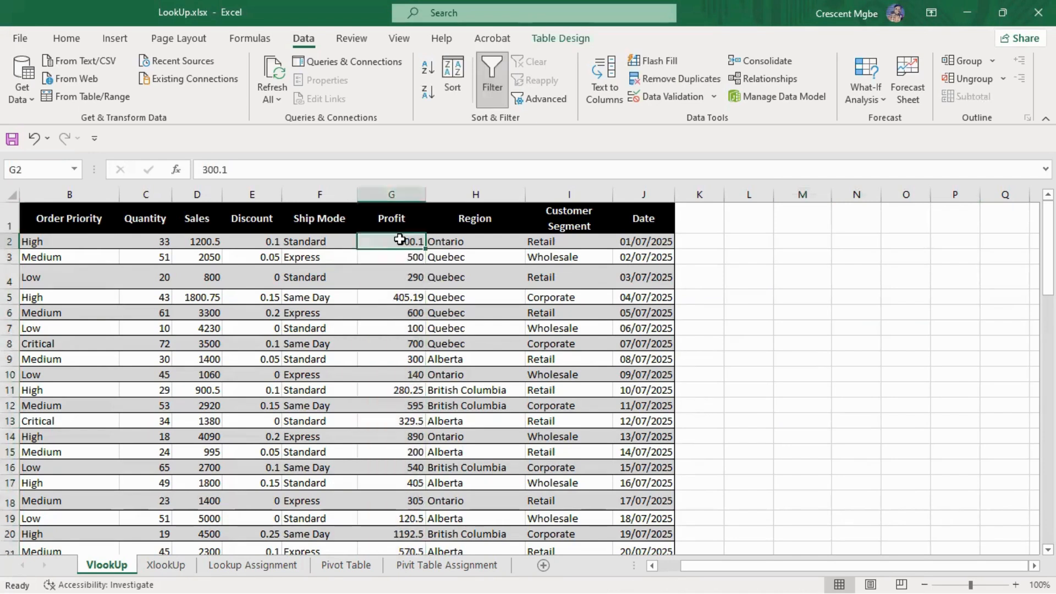
click(402, 258)
click(405, 276)
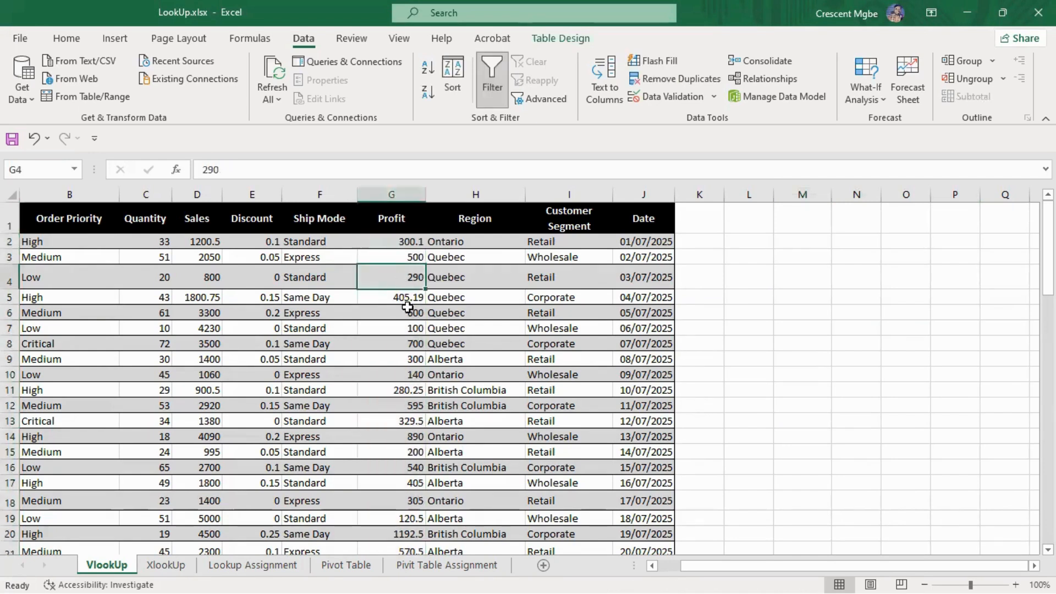
click(394, 298)
click(401, 313)
click(408, 329)
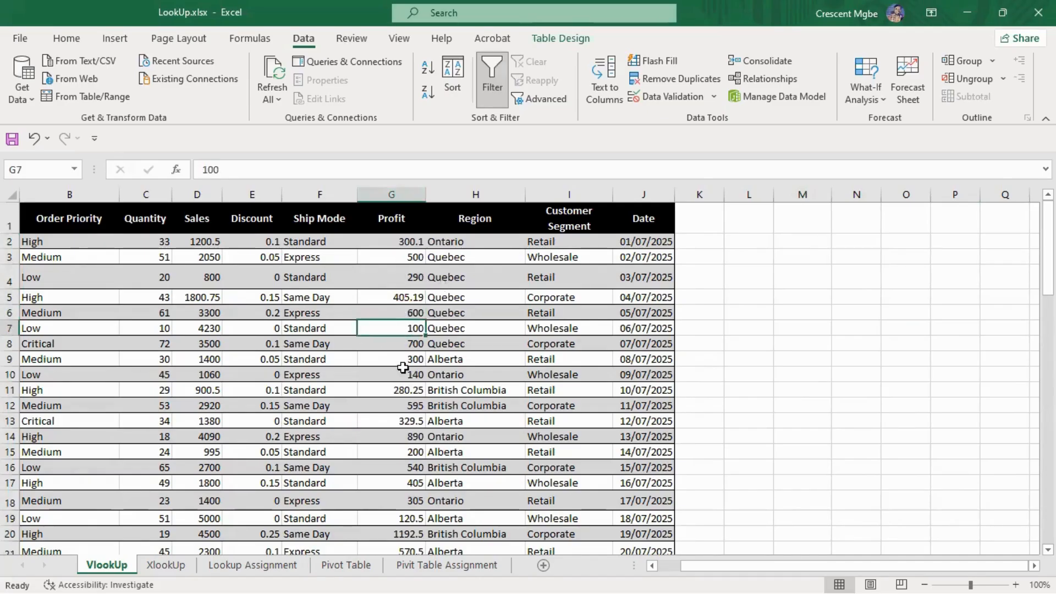
scroll(407, 358, down, 4)
scroll(406, 352, up, 4)
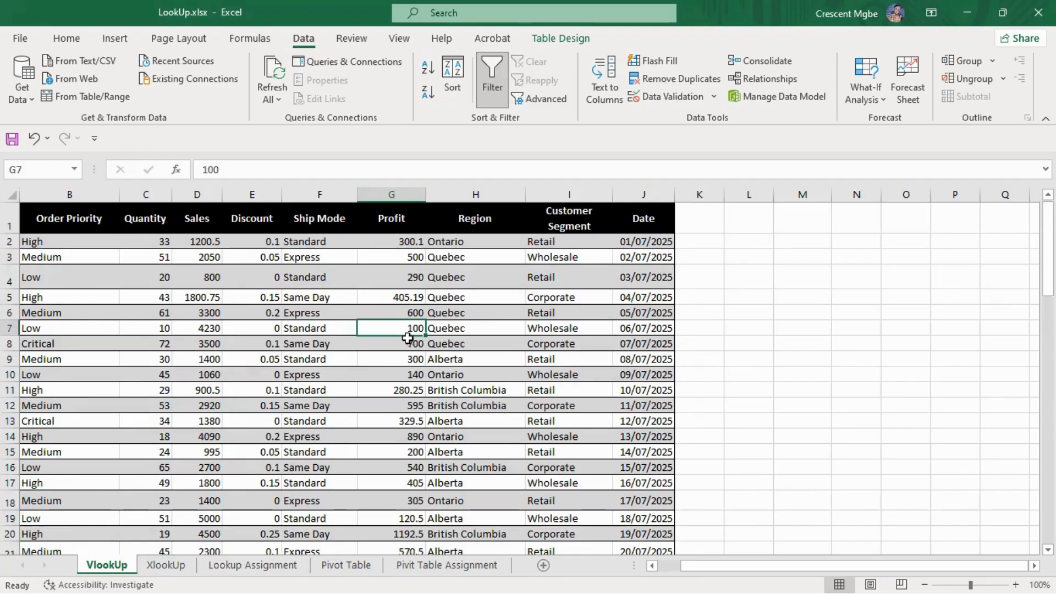
click(403, 242)
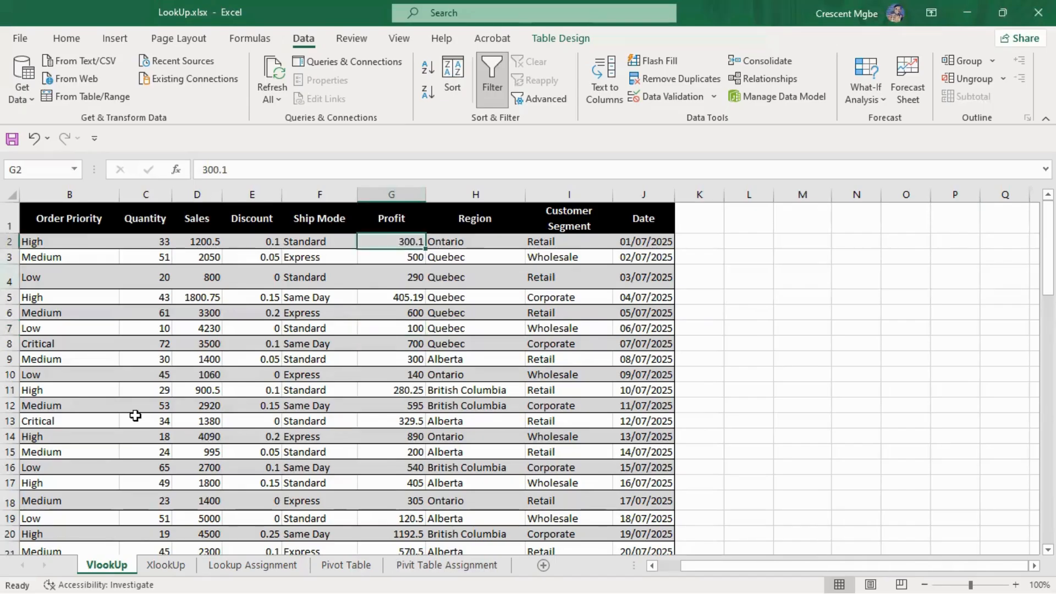
Look for the sort options offered for the whole Profit column and for the entire table
click(405, 196)
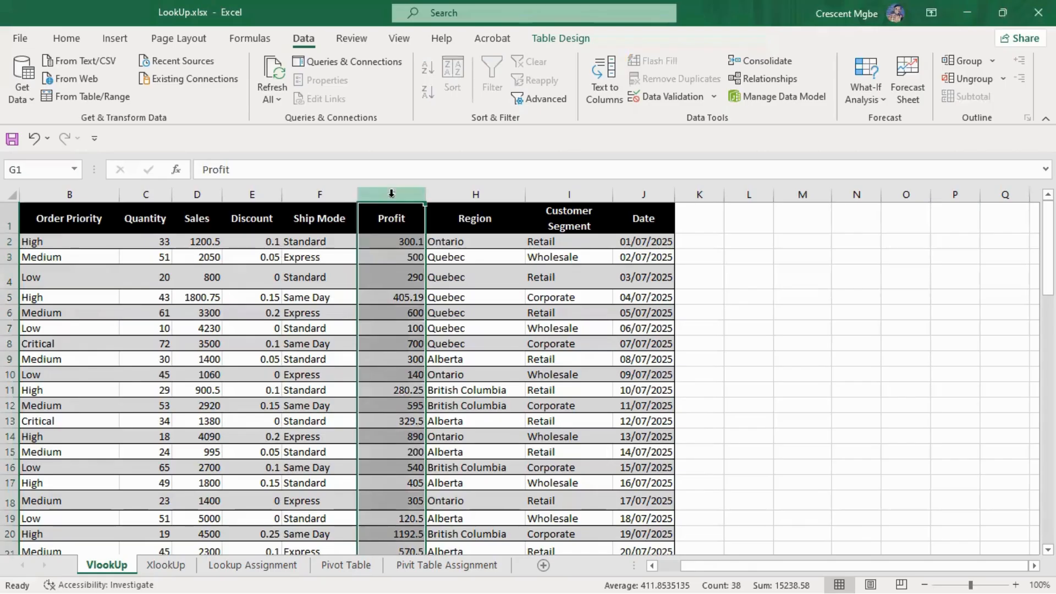
click(405, 277)
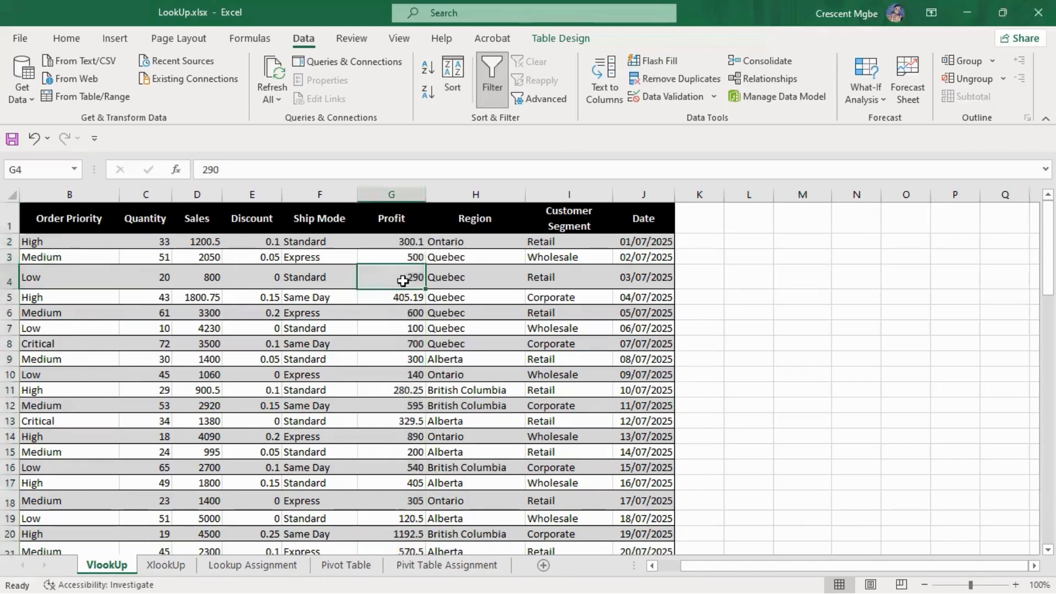
click(392, 193)
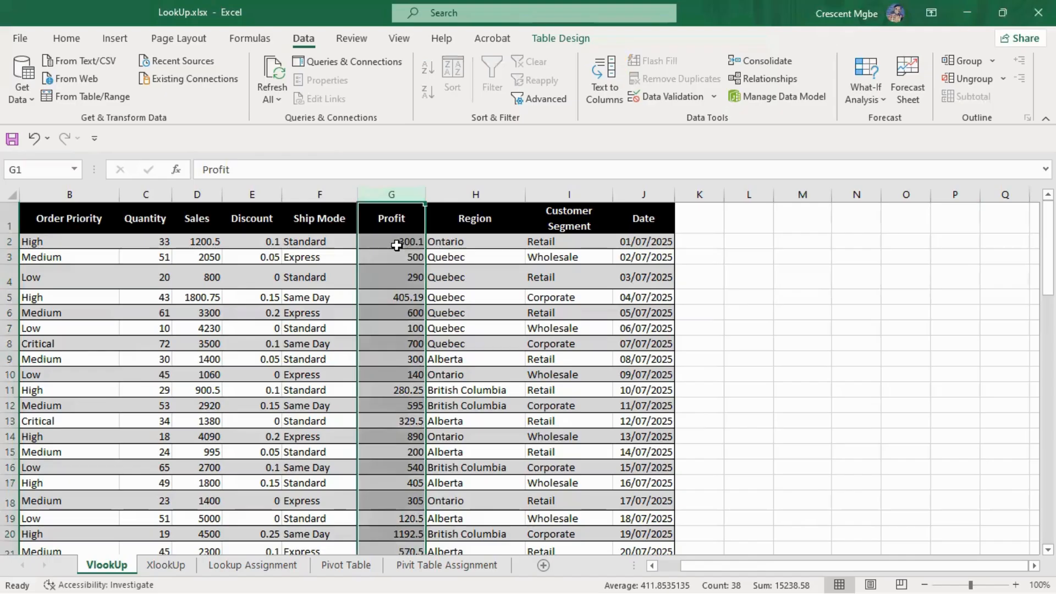
right_click(396, 286)
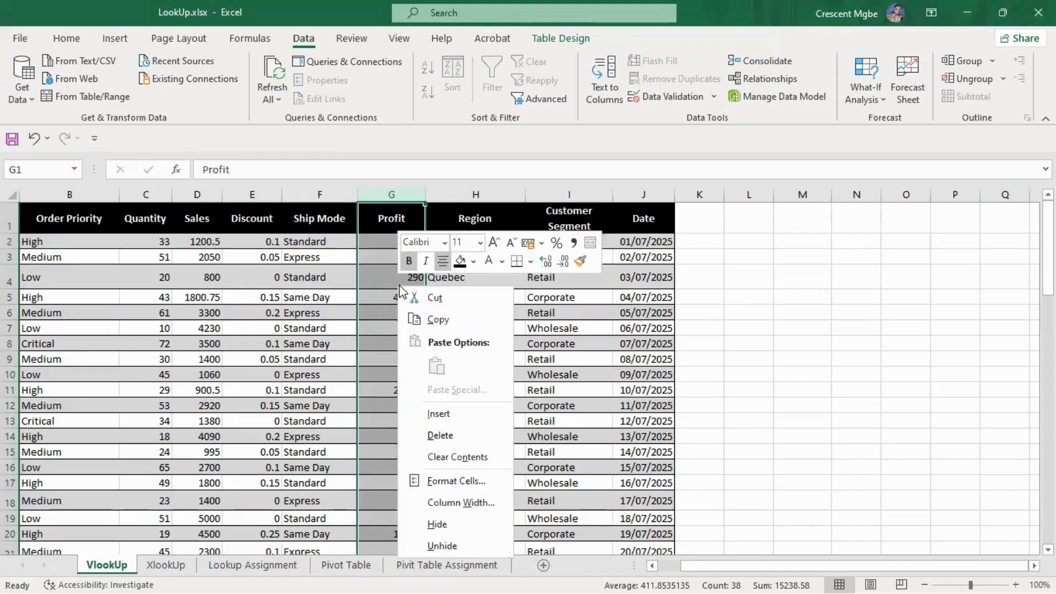
key(Escape)
key(Down)
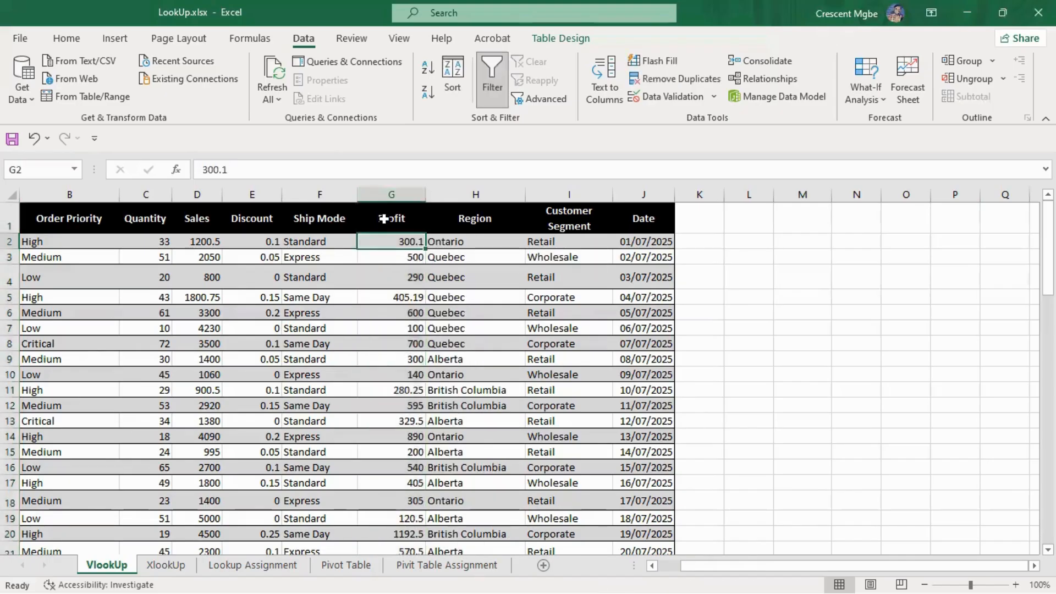
key(ctrl+a)
right_click(399, 276)
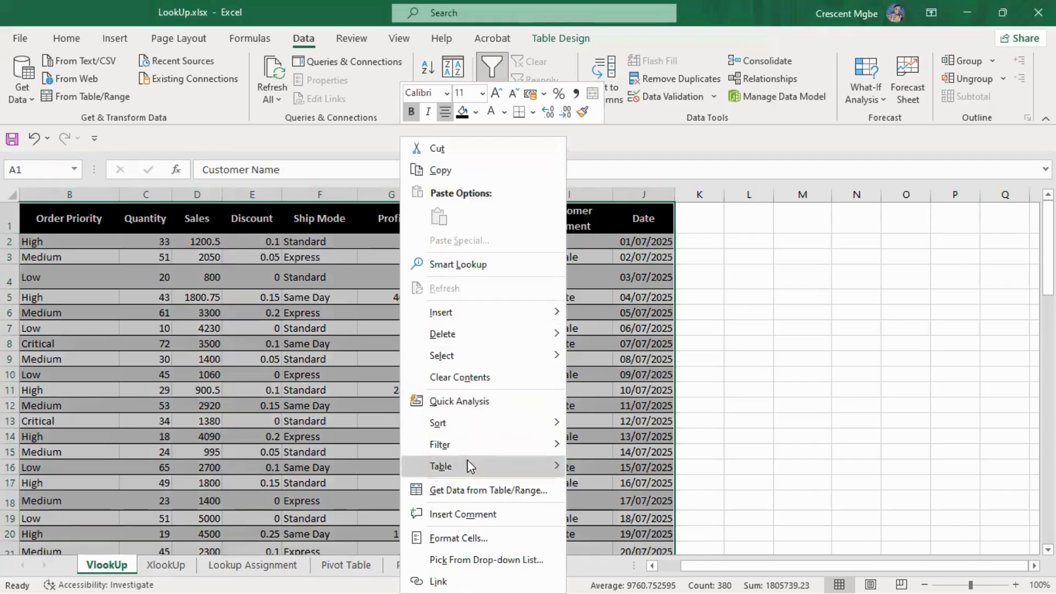
mouse_move(542, 432)
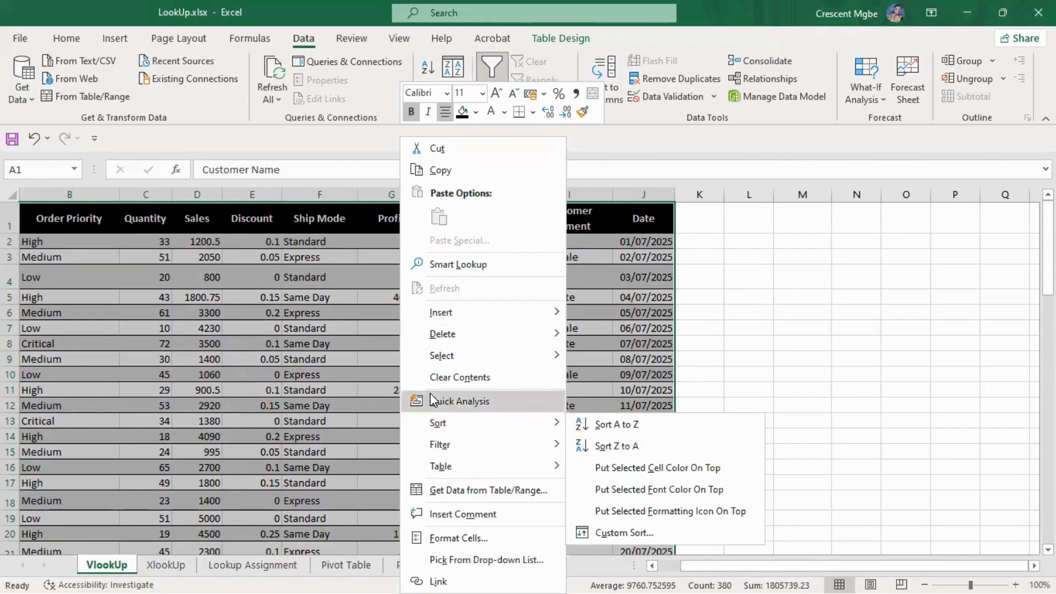
click(328, 365)
Check whether Sort & Filter is available for the whole Profit column and for a single Profit cell
click(378, 282)
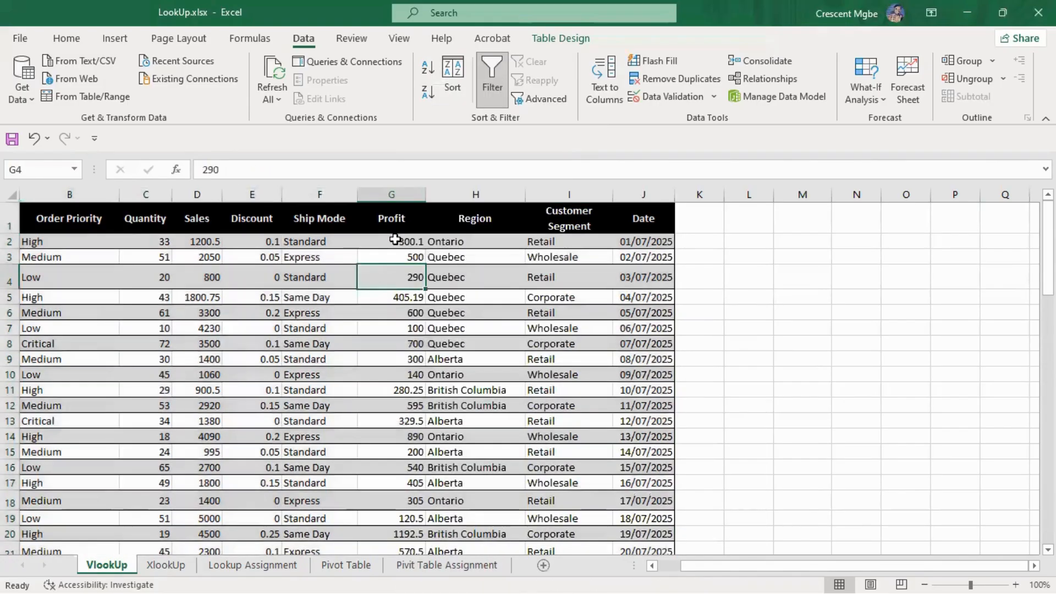
click(390, 188)
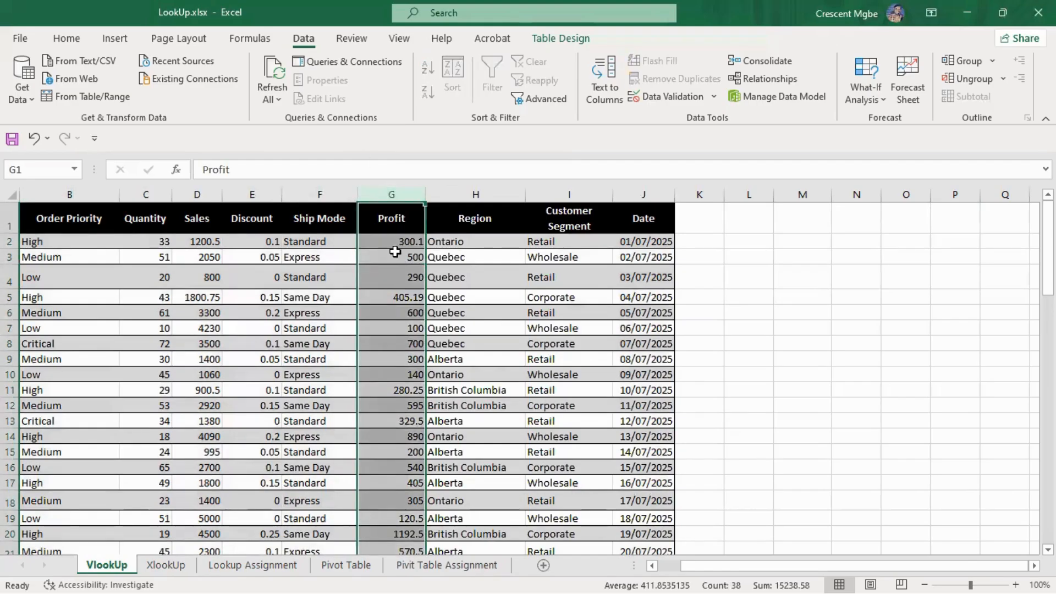
click(66, 39)
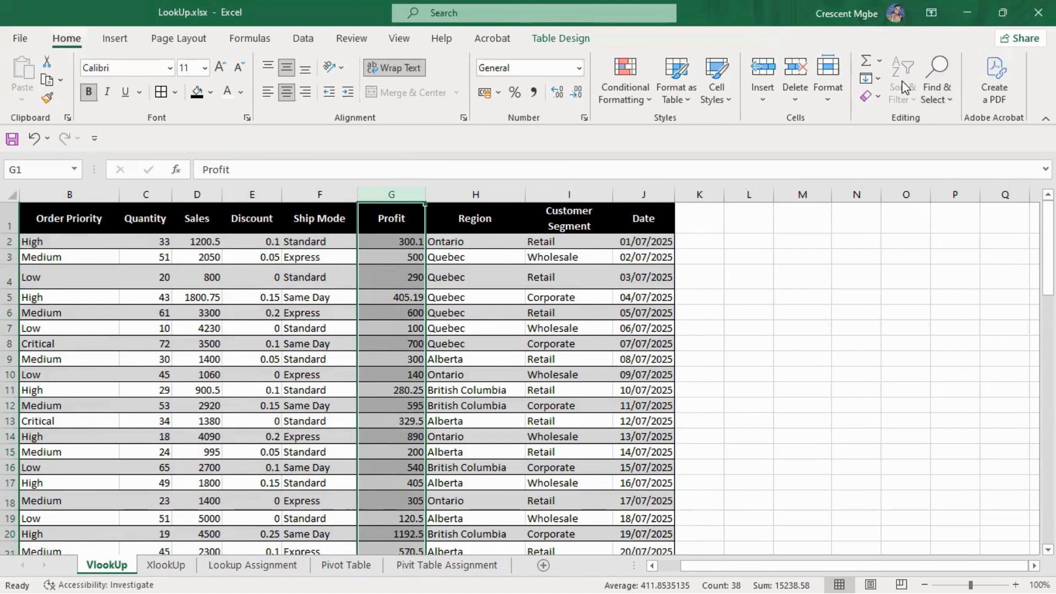
click(388, 281)
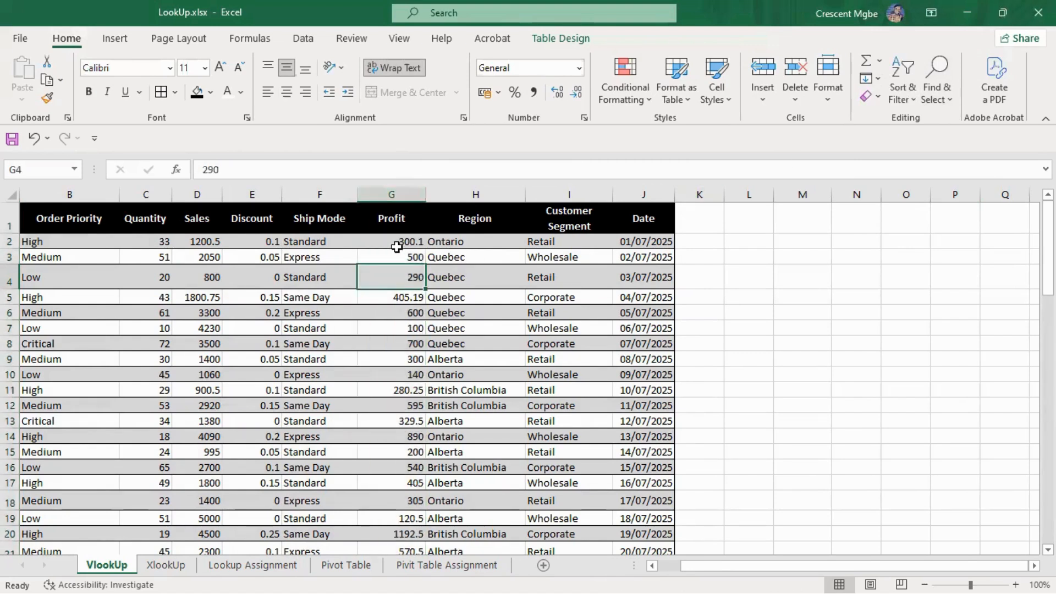
click(389, 193)
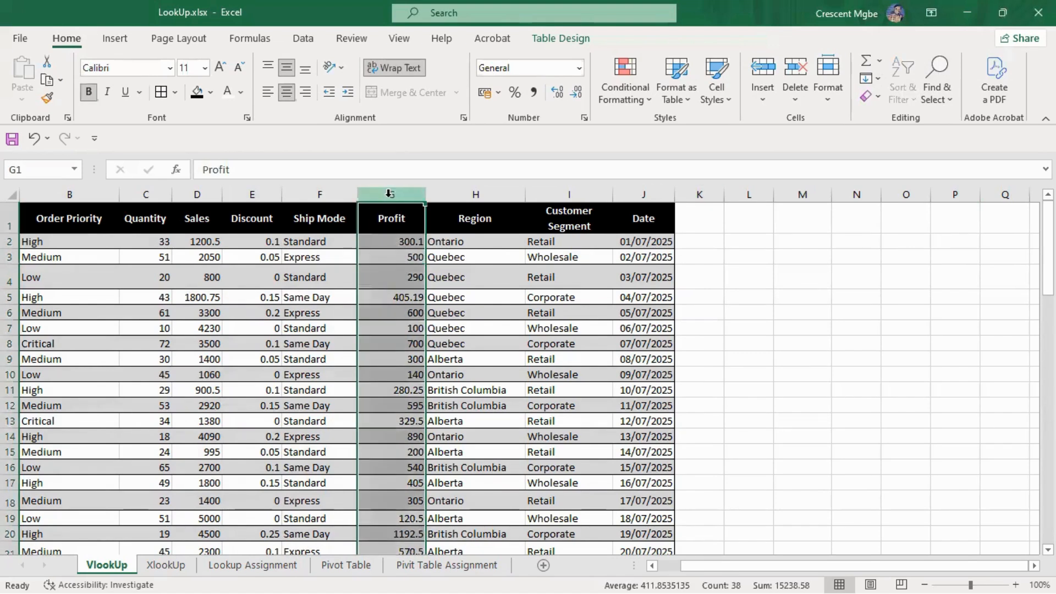
click(408, 317)
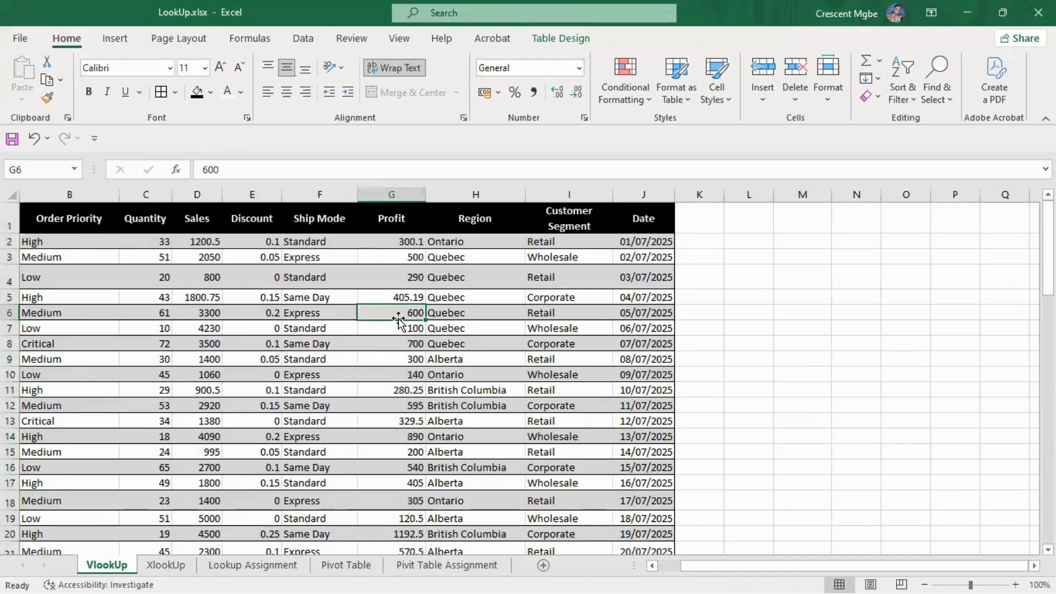
Look at the sort options offered for the single Profit cell G3, in both ascending and descending order
click(392, 259)
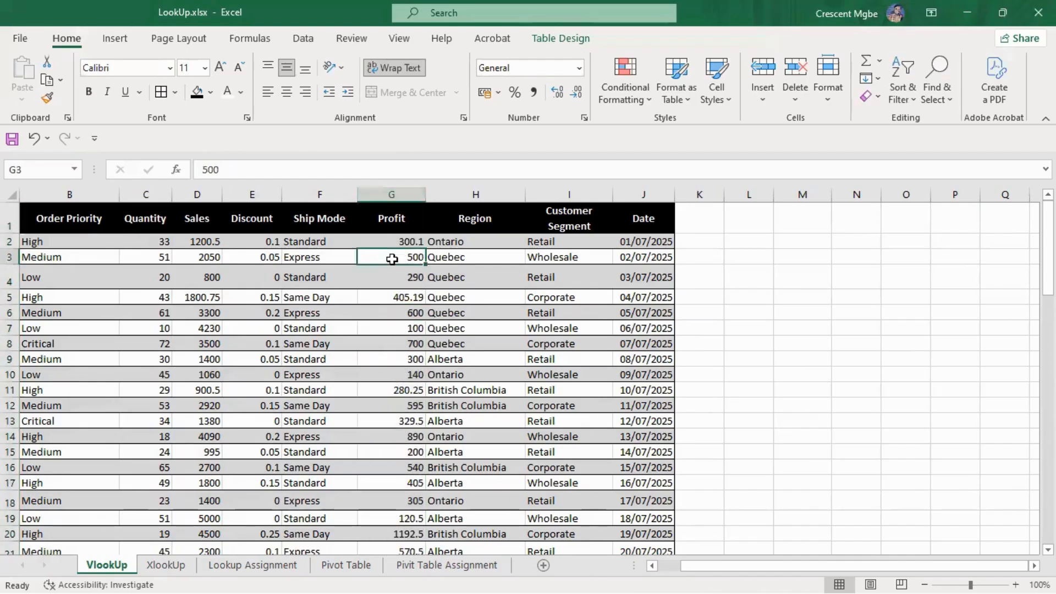
right_click(399, 263)
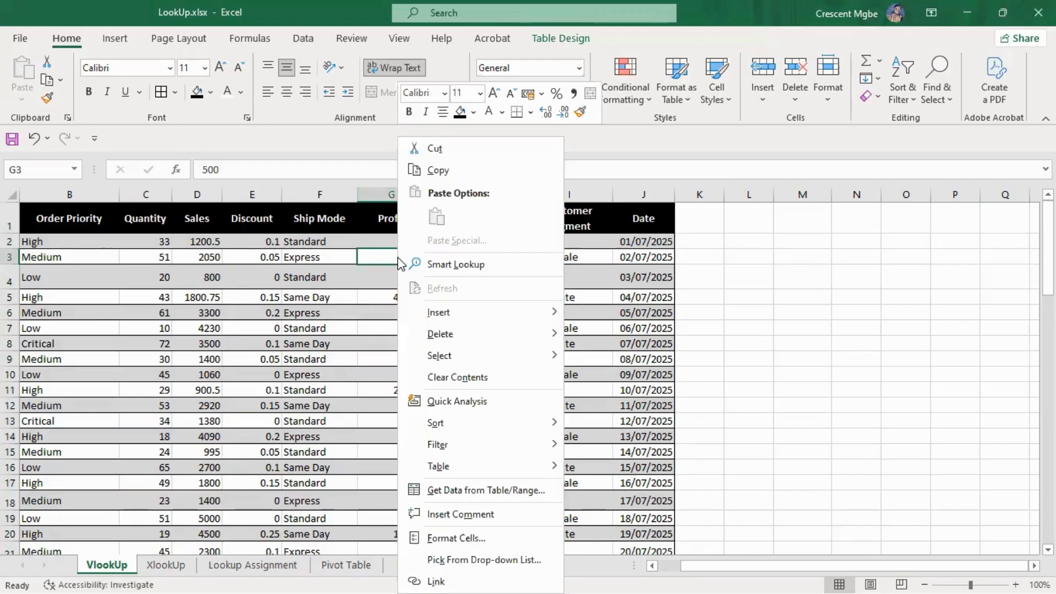
mouse_move(489, 418)
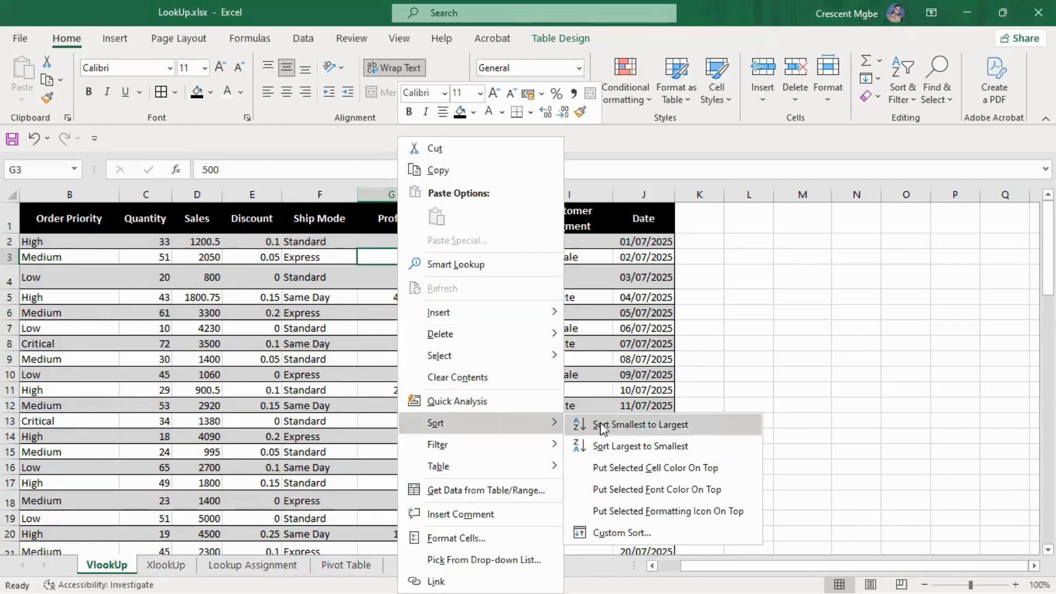
click(377, 256)
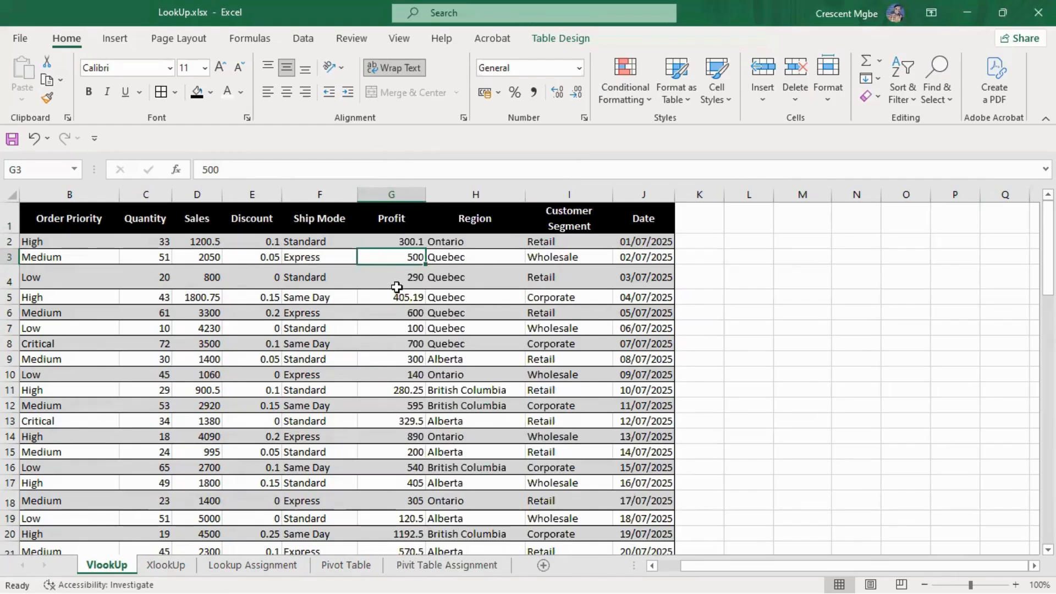
right_click(401, 257)
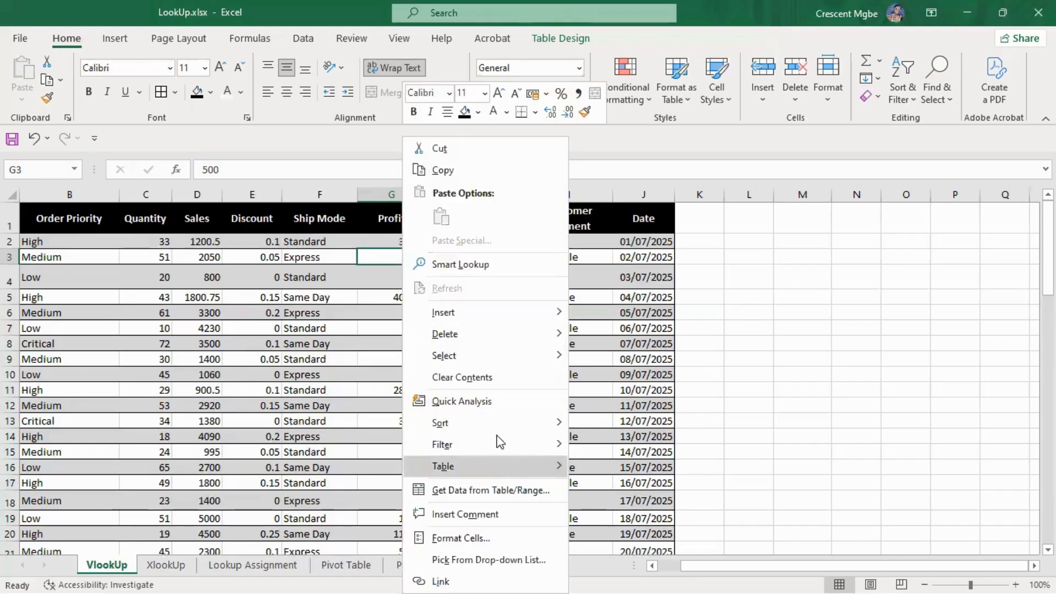
mouse_move(519, 418)
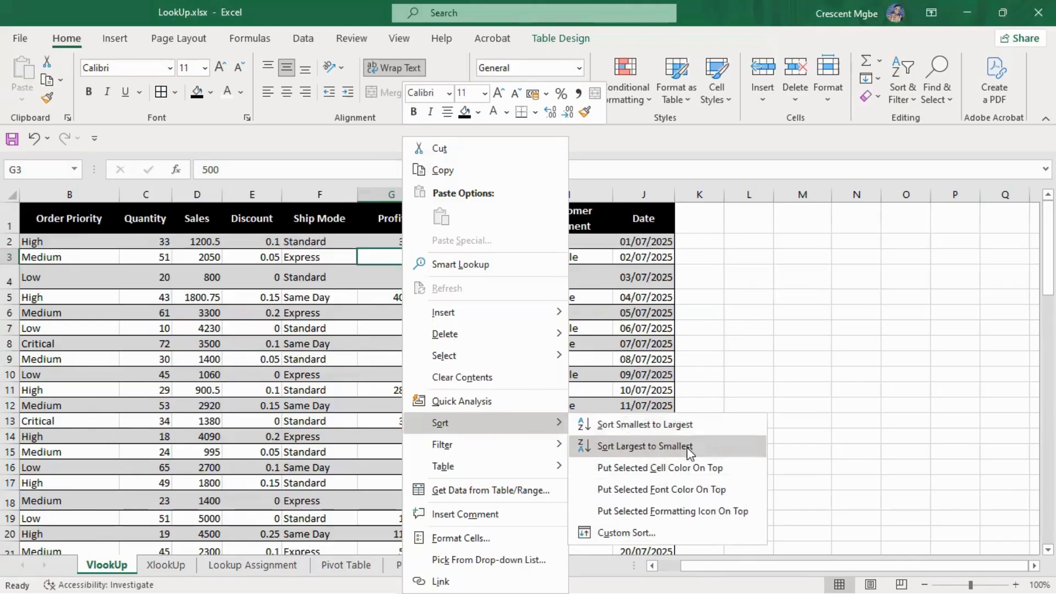
click(134, 379)
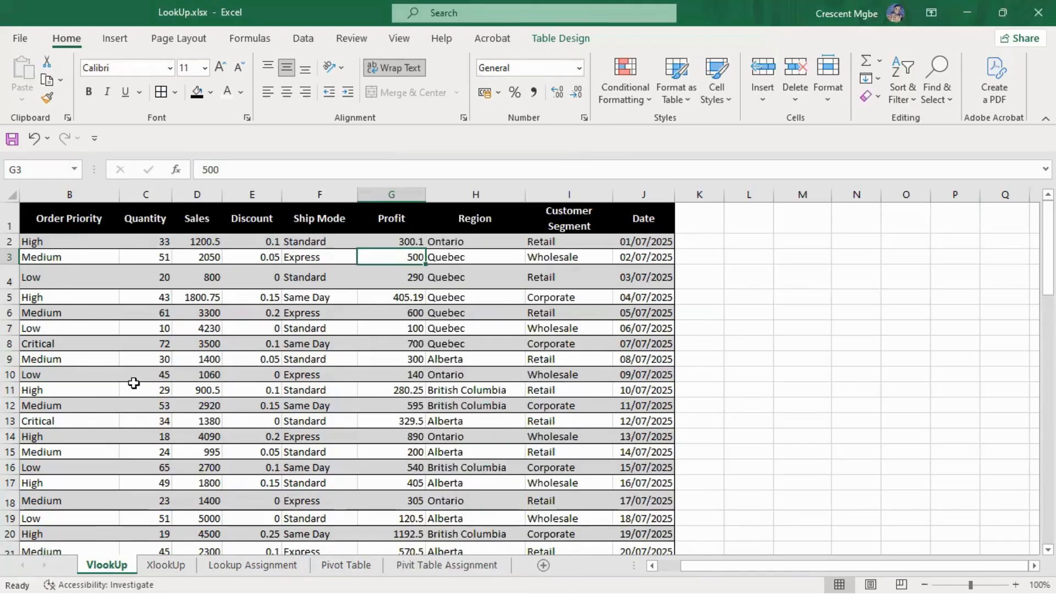
Look at the sort options offered for the first text cell in the Customer Name column
drag(712, 569, 689, 569)
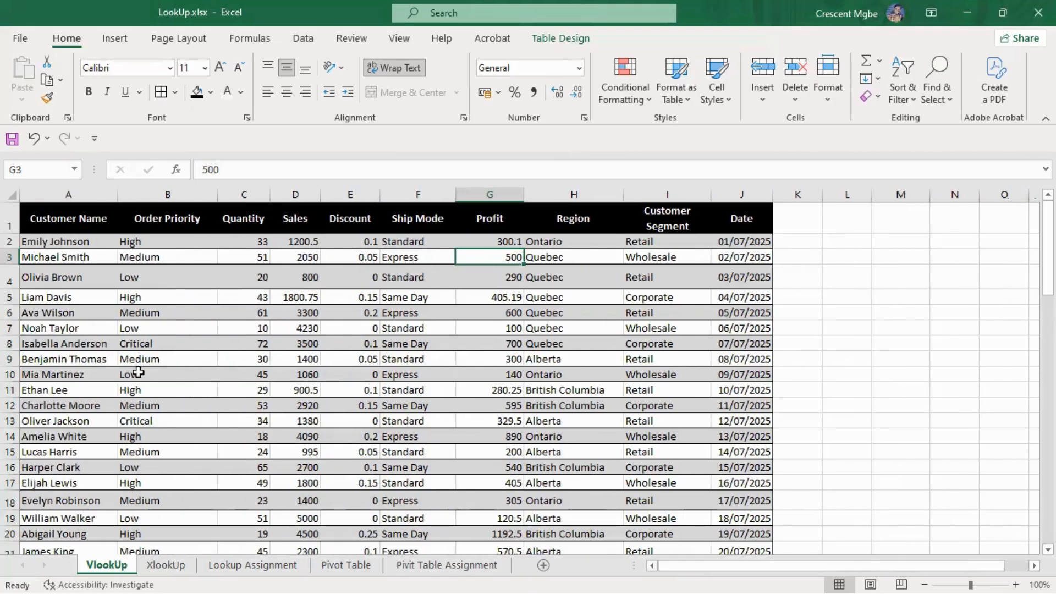
click(41, 241)
right_click(41, 241)
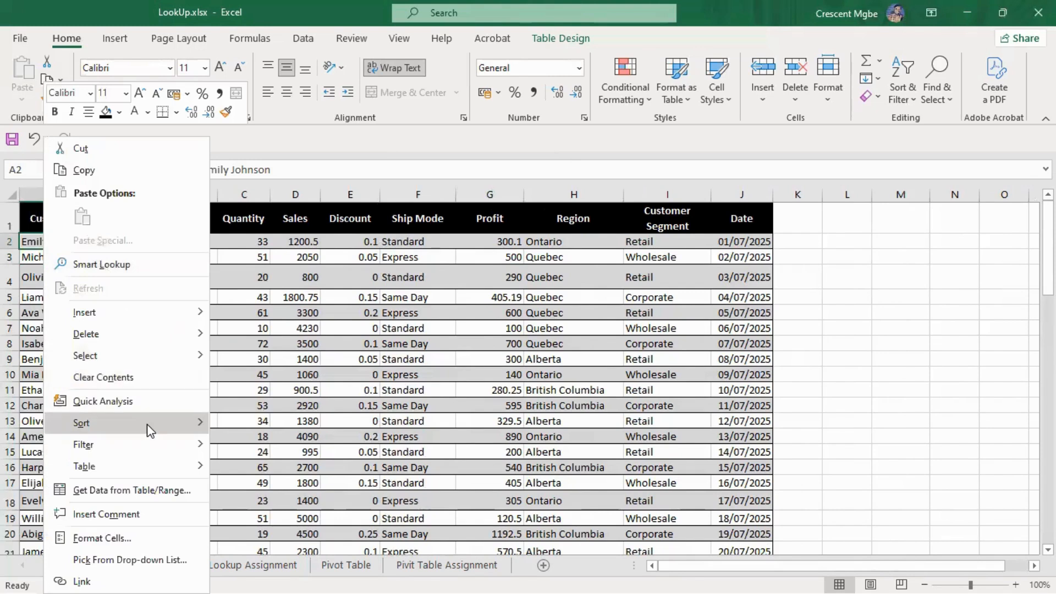
mouse_move(150, 425)
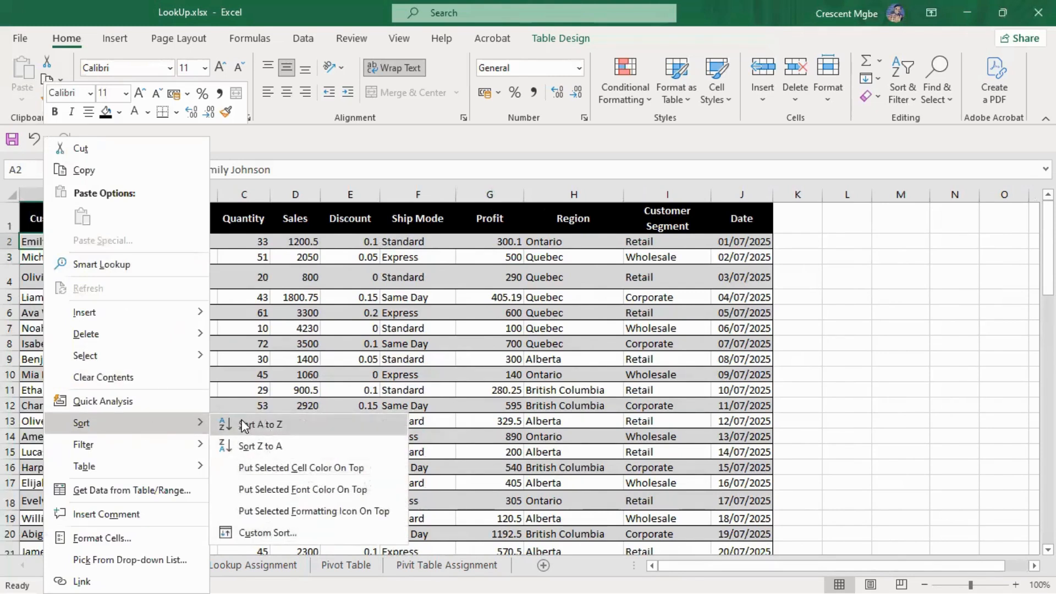
click(372, 275)
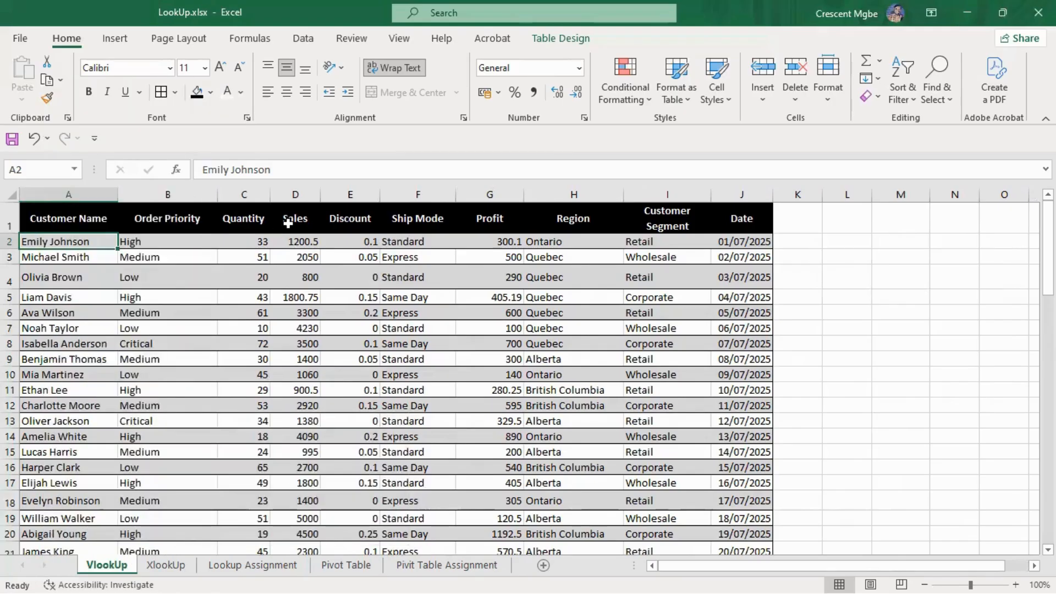
Sort the table by the Profit column from largest to smallest, starting from cell G3
click(492, 256)
right_click(494, 258)
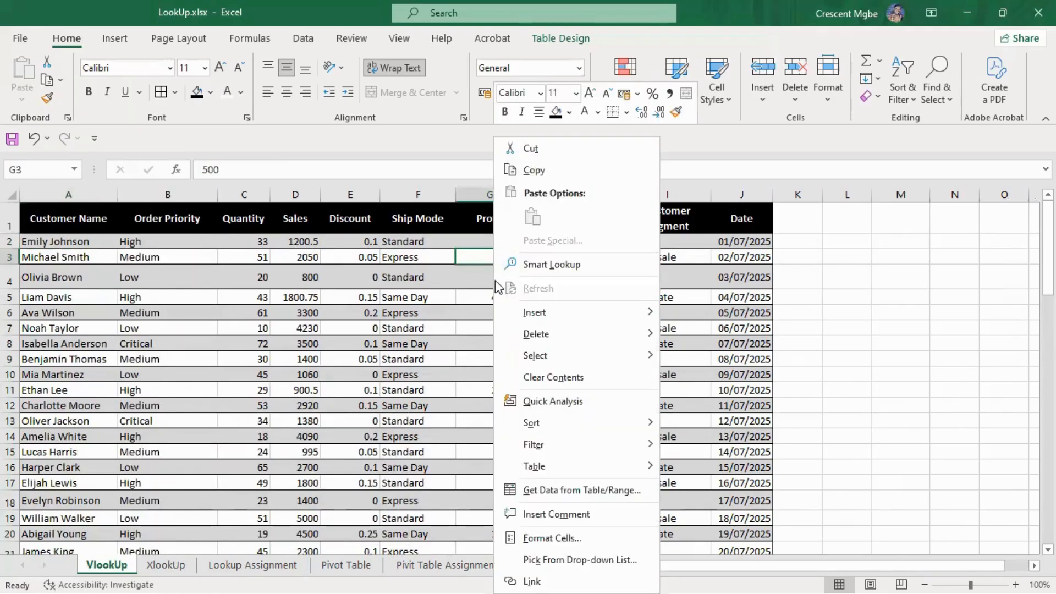
key(Escape)
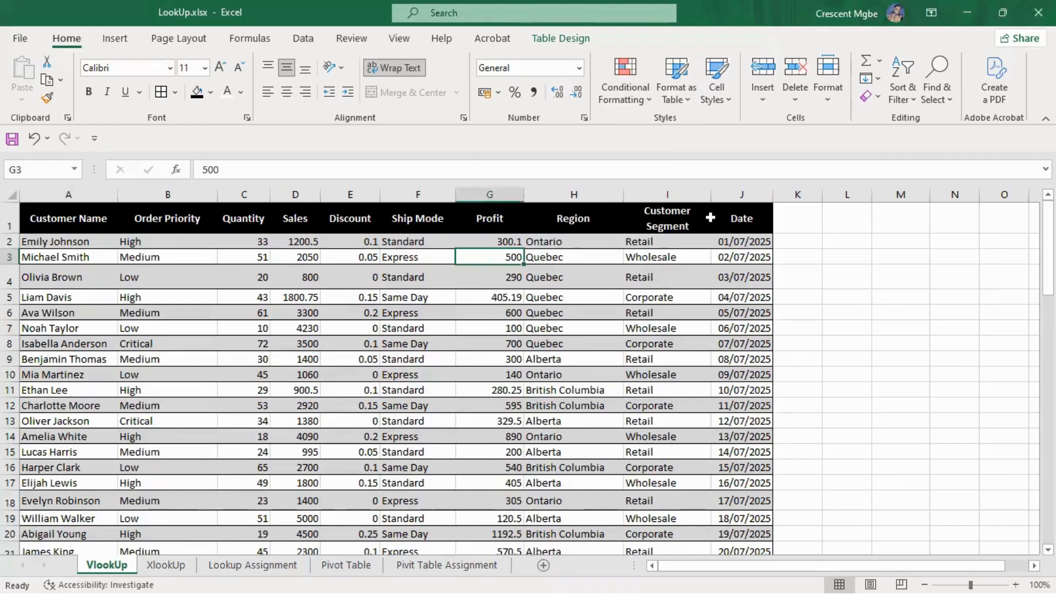
click(899, 80)
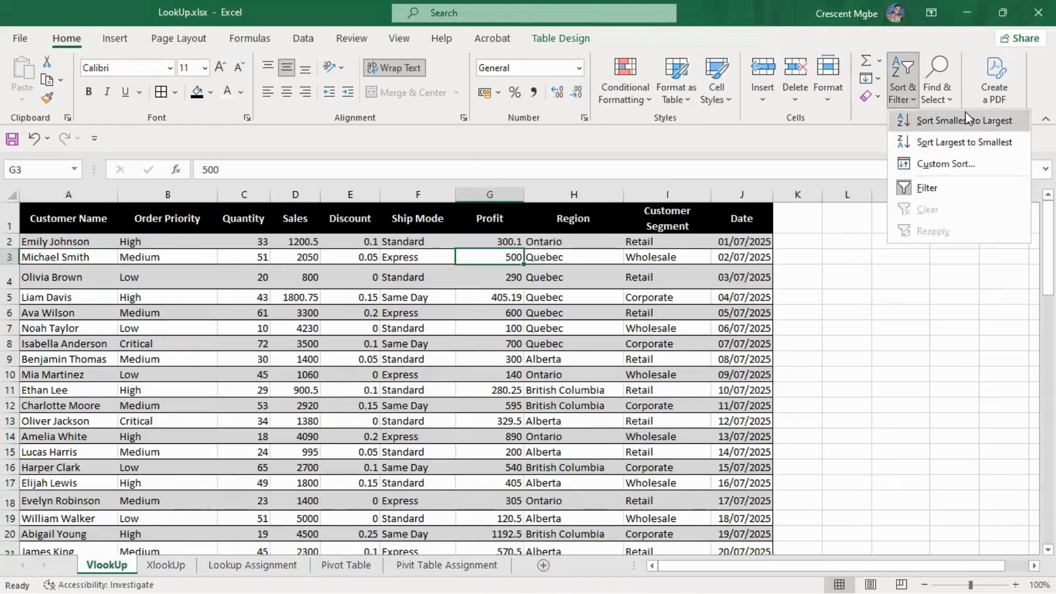
click(942, 142)
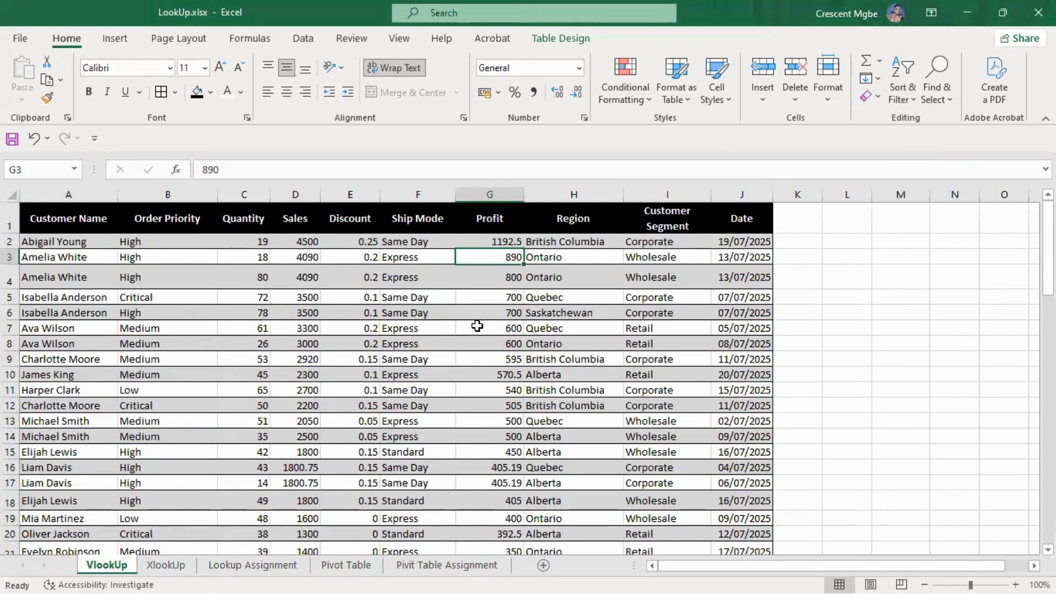
Examine the order of the Profit values from the first to the last table row and return to G2
click(498, 241)
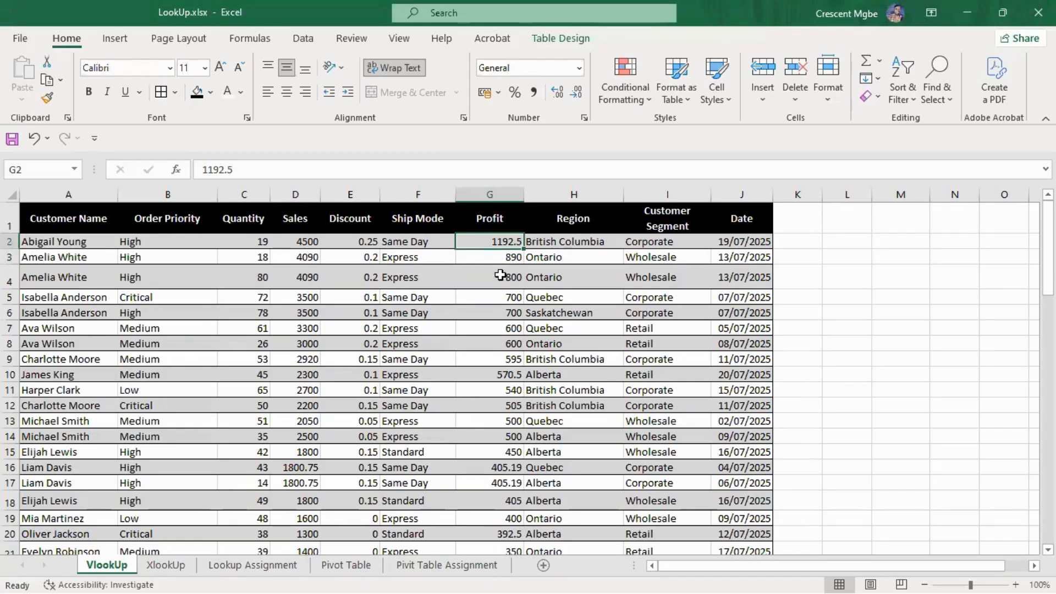
scroll(504, 413, down, 4)
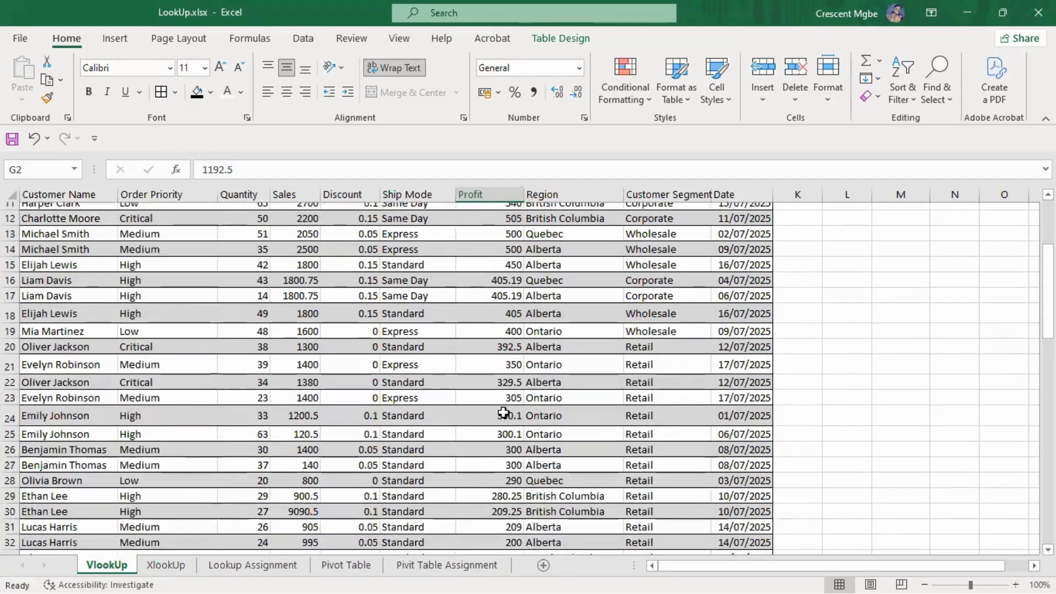
scroll(504, 413, down, 6)
click(504, 320)
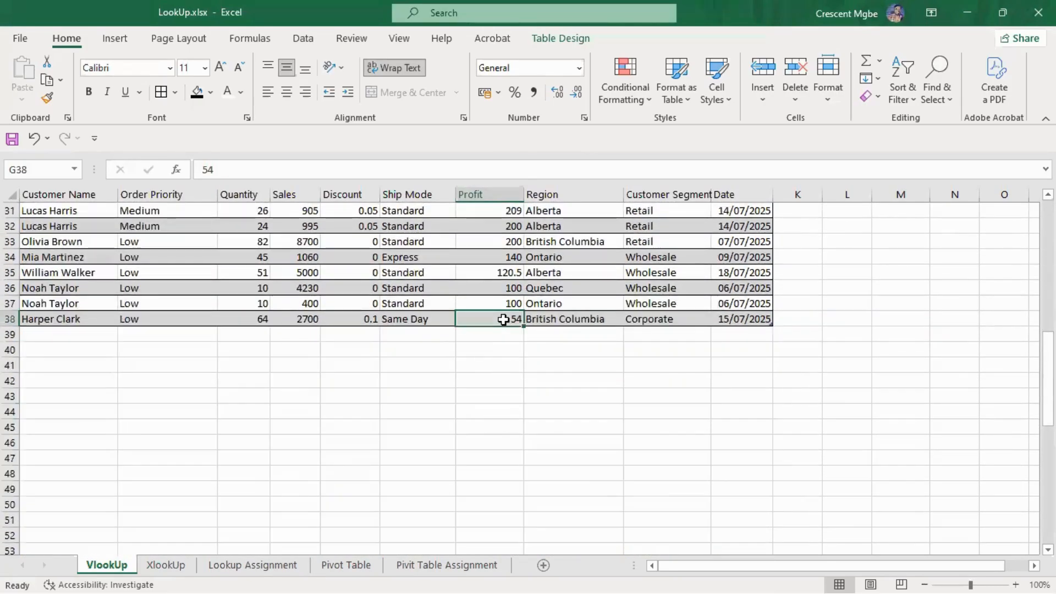
scroll(503, 318, up, 12)
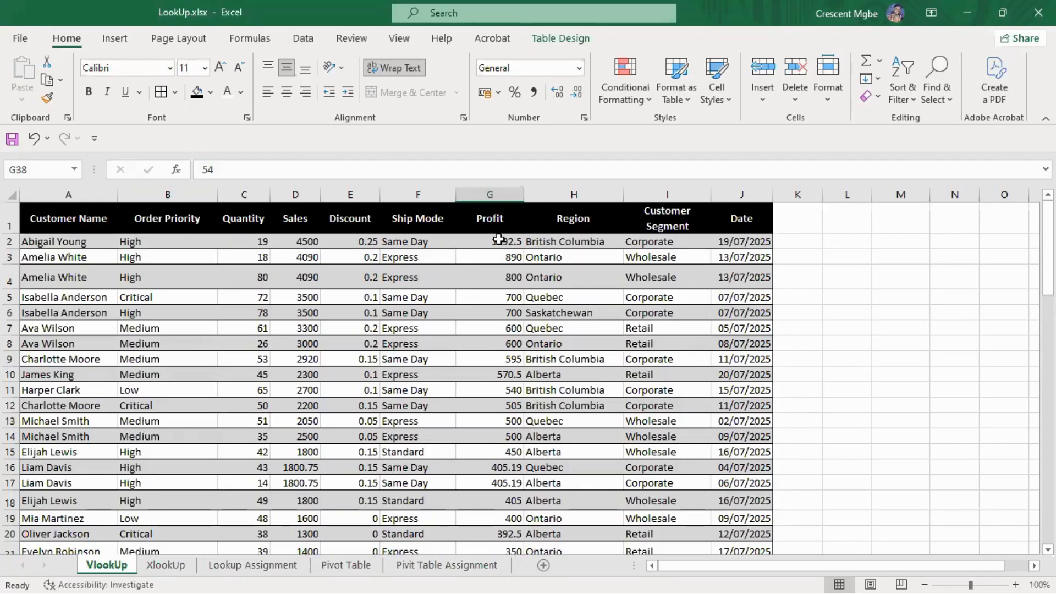
click(498, 240)
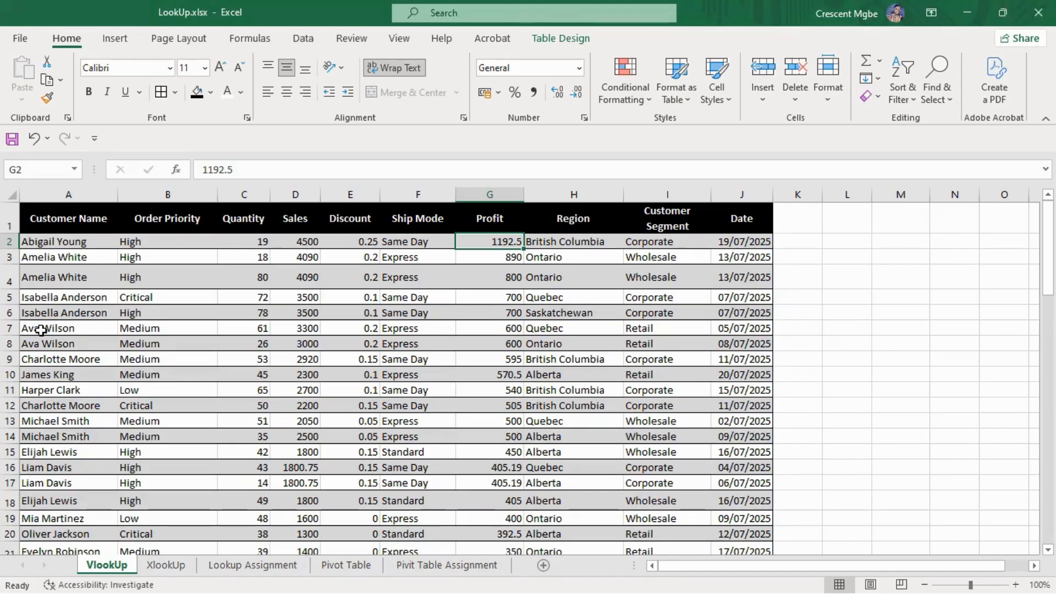
Sort the table by the Customer Name column from A to Z and review the order of the rows
right_click(56, 247)
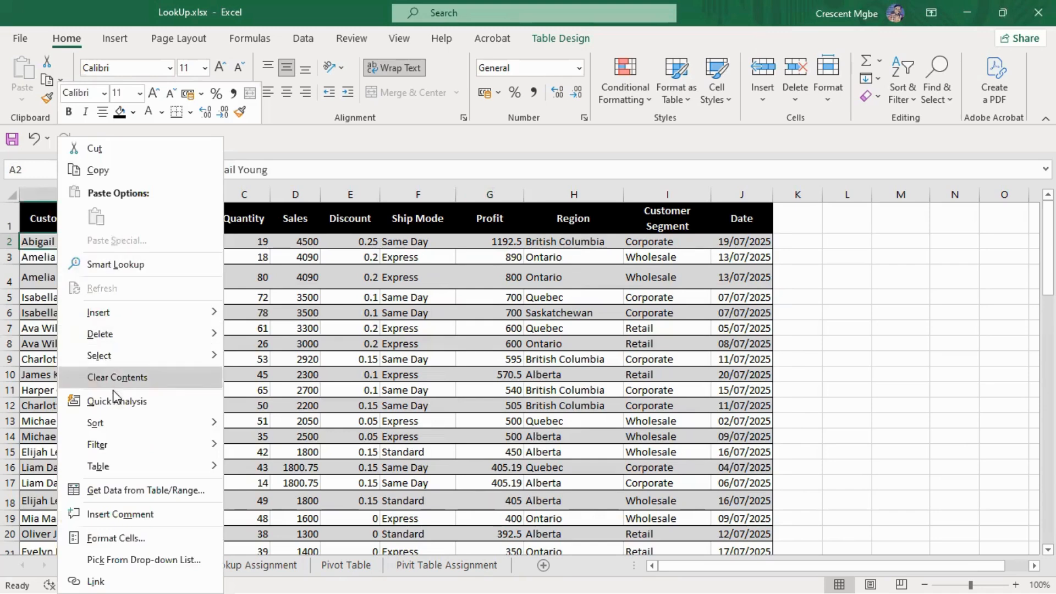
mouse_move(154, 427)
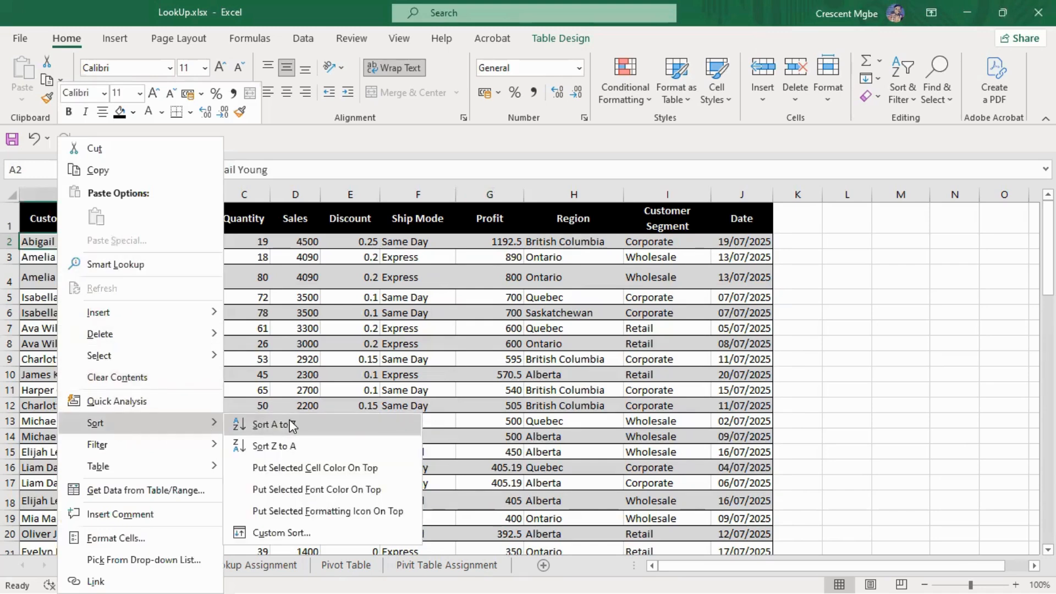
click(305, 424)
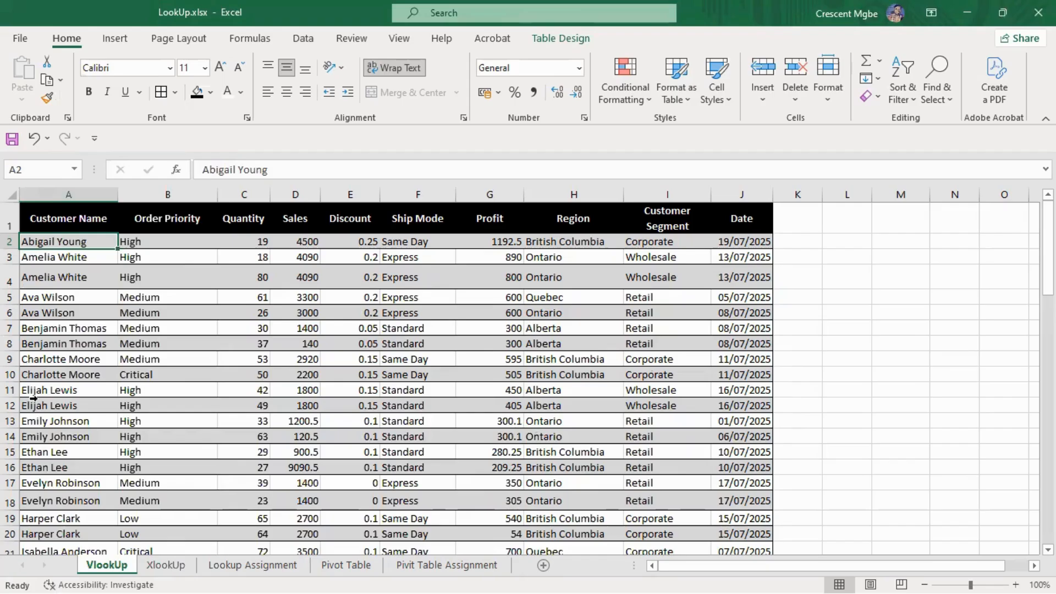
scroll(63, 427, down, 7)
scroll(61, 413, up, 7)
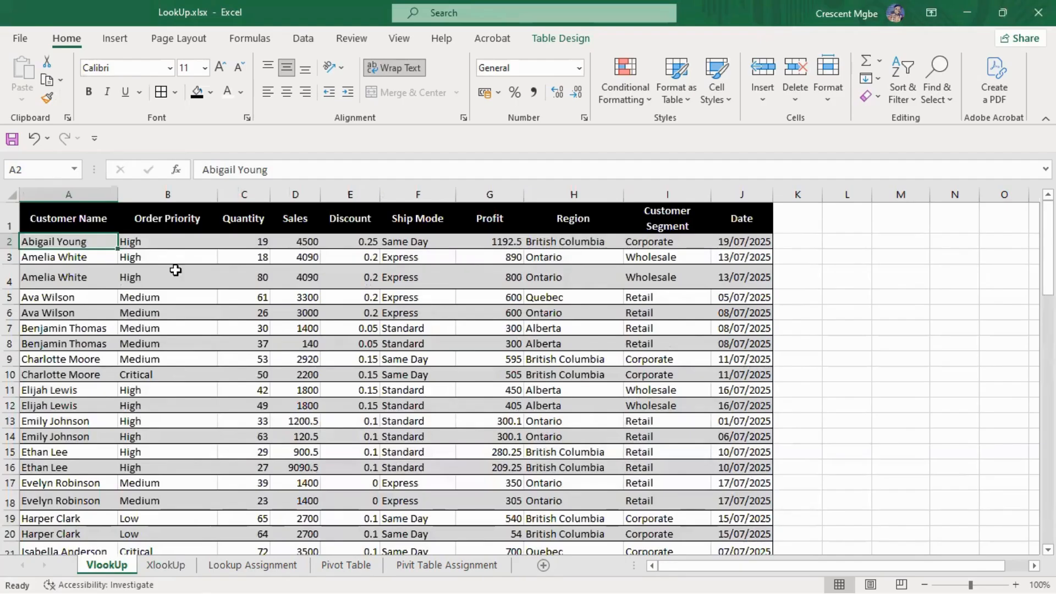
Compare the Order Priority column with the Quantity column and examine the priority levels High, Medium and Critical
click(813, 297)
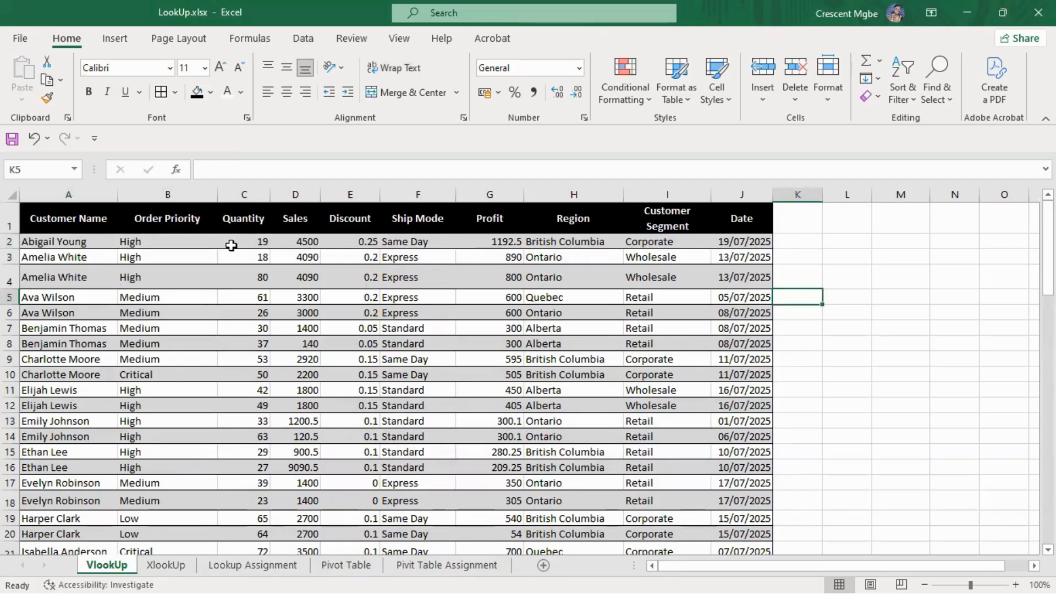
click(145, 244)
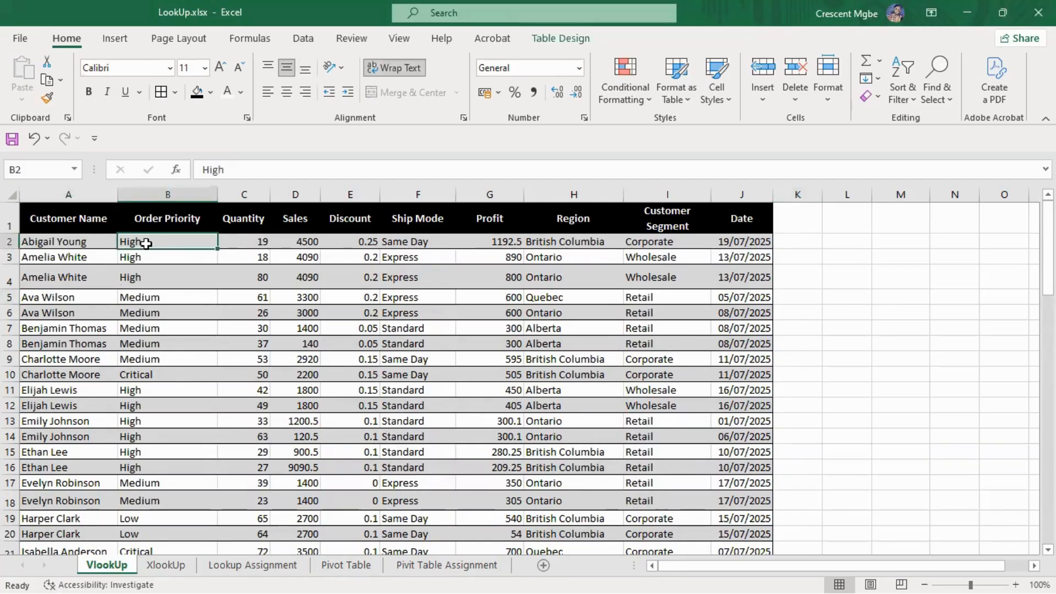
click(251, 237)
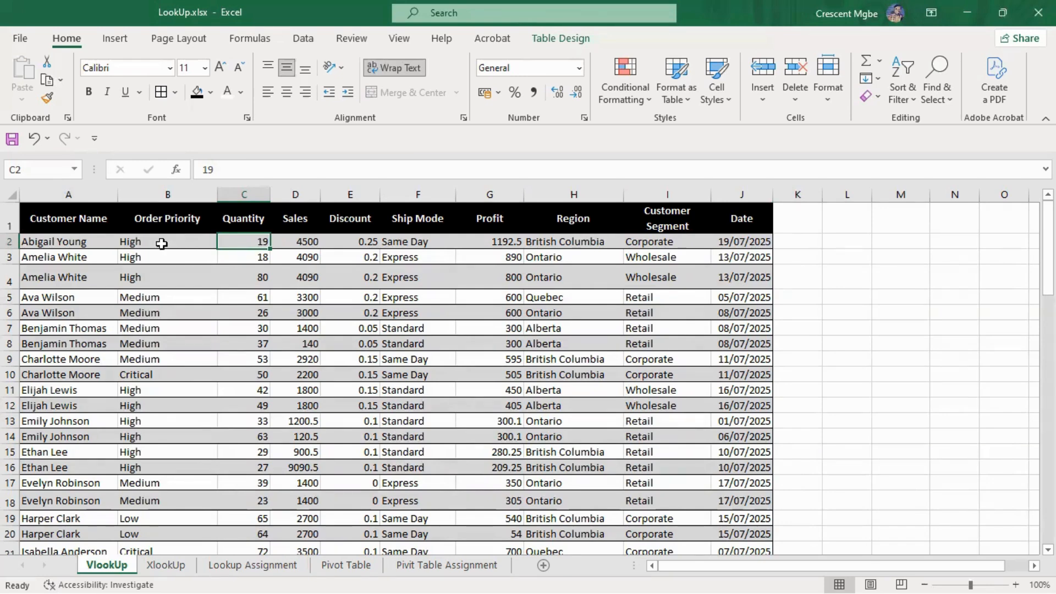
click(159, 371)
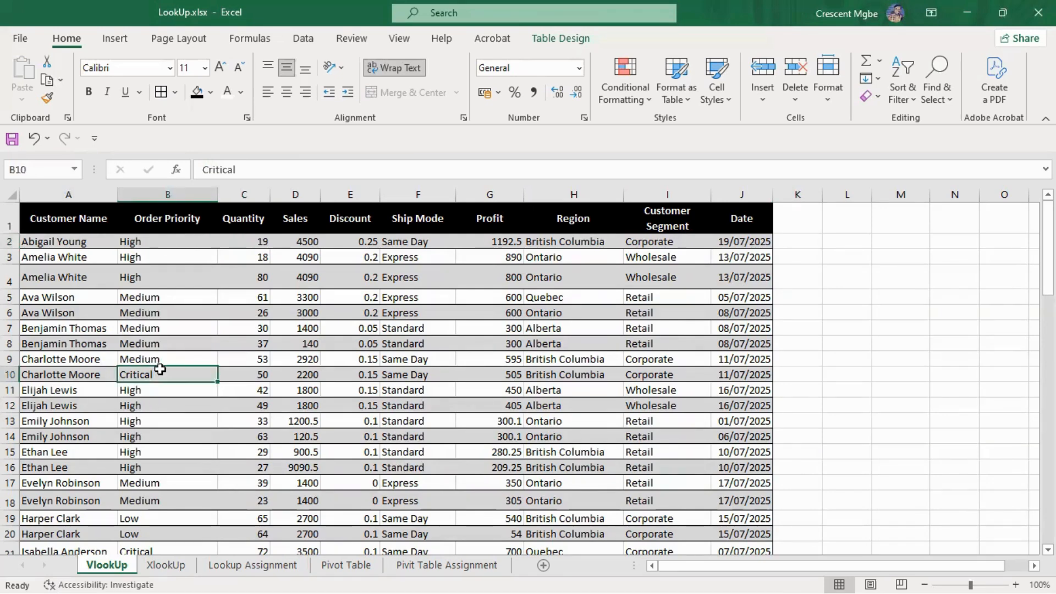
click(255, 374)
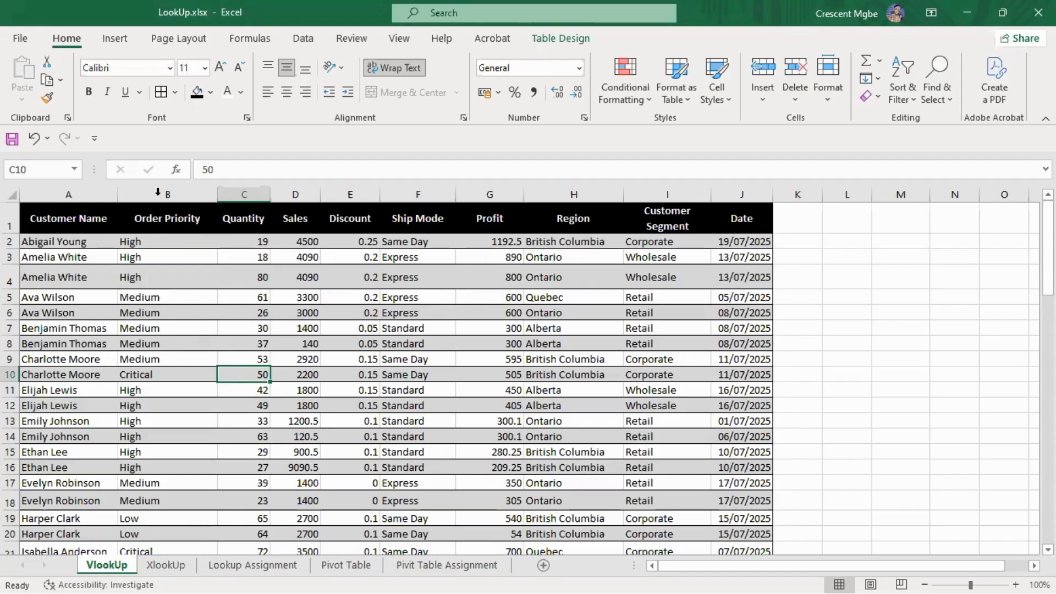
click(238, 188)
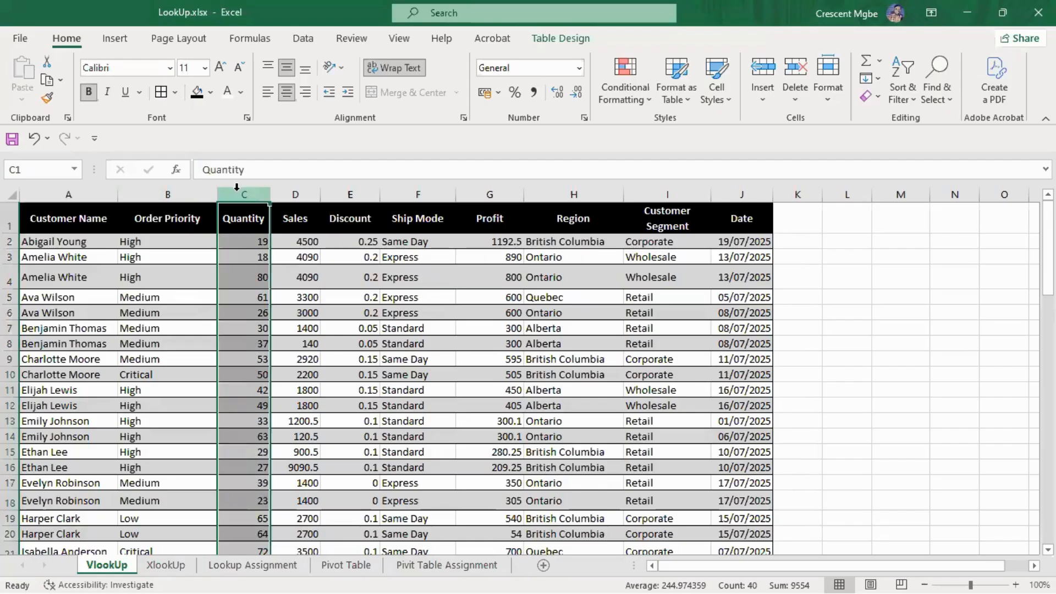
click(175, 191)
click(255, 190)
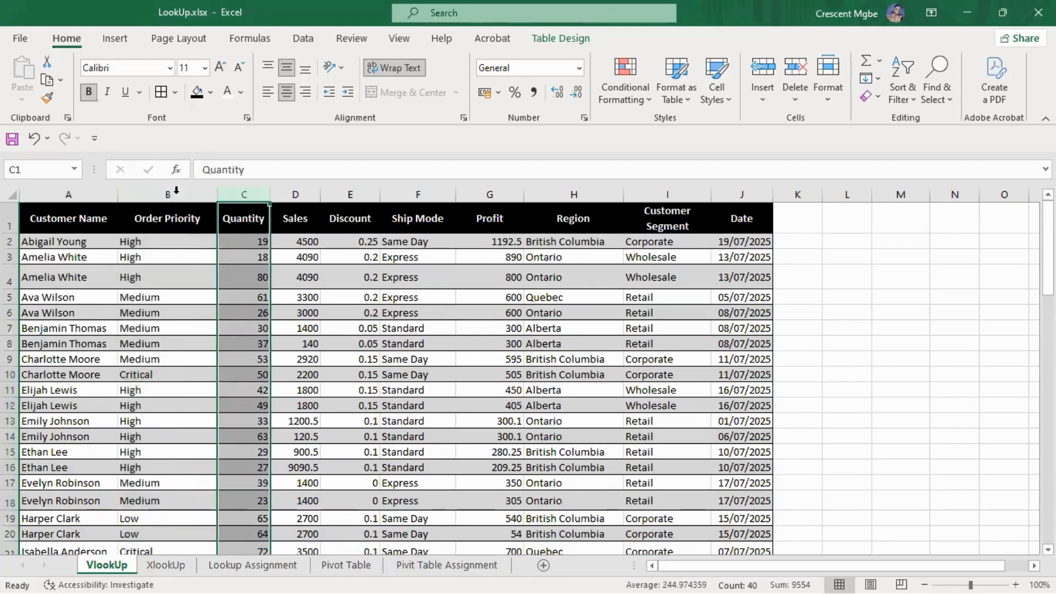
click(169, 190)
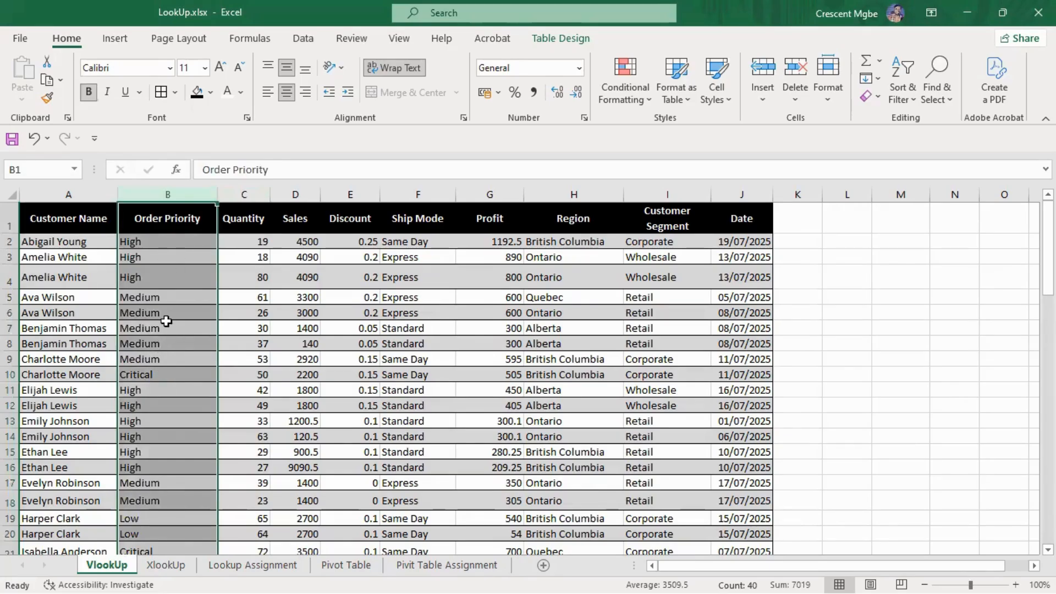
click(164, 376)
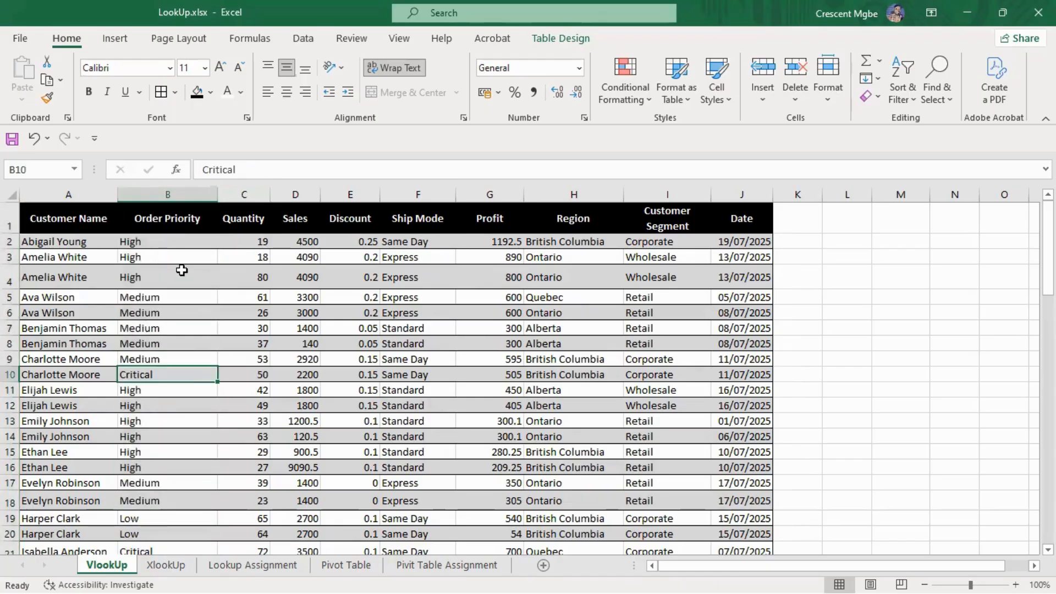
click(152, 255)
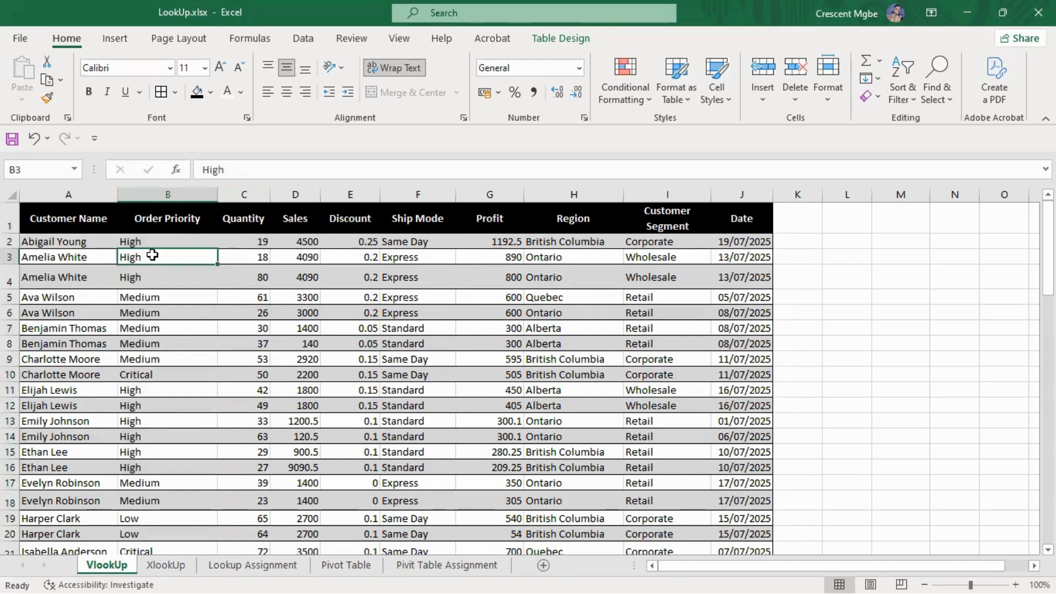
click(157, 302)
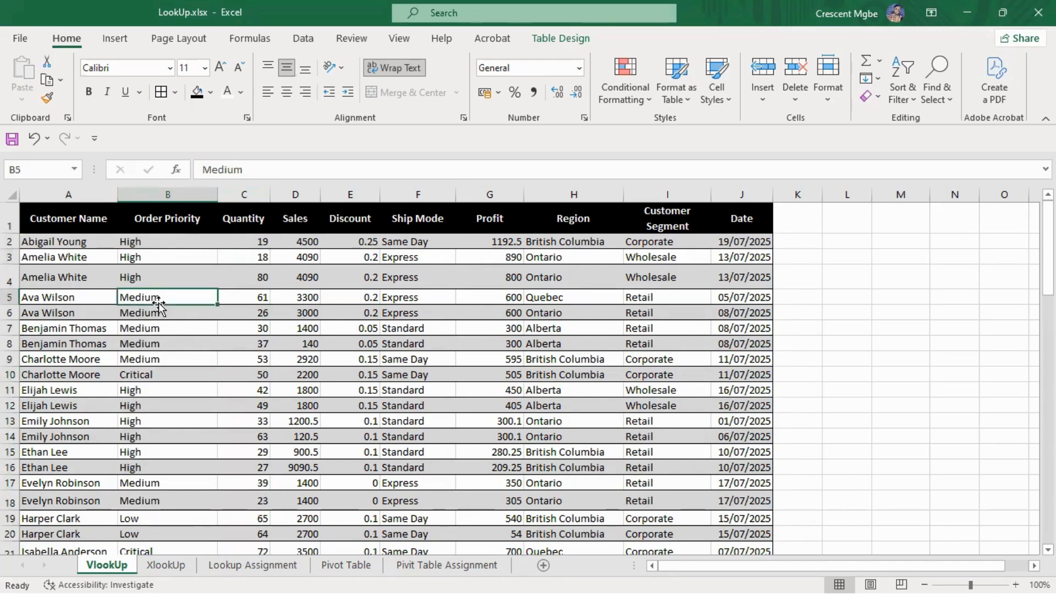
Sort the table by the Order Priority column from A to Z, starting from cell B2
scroll(165, 472, down, 2)
scroll(172, 429, up, 2)
key(ctrl+a)
click(181, 276)
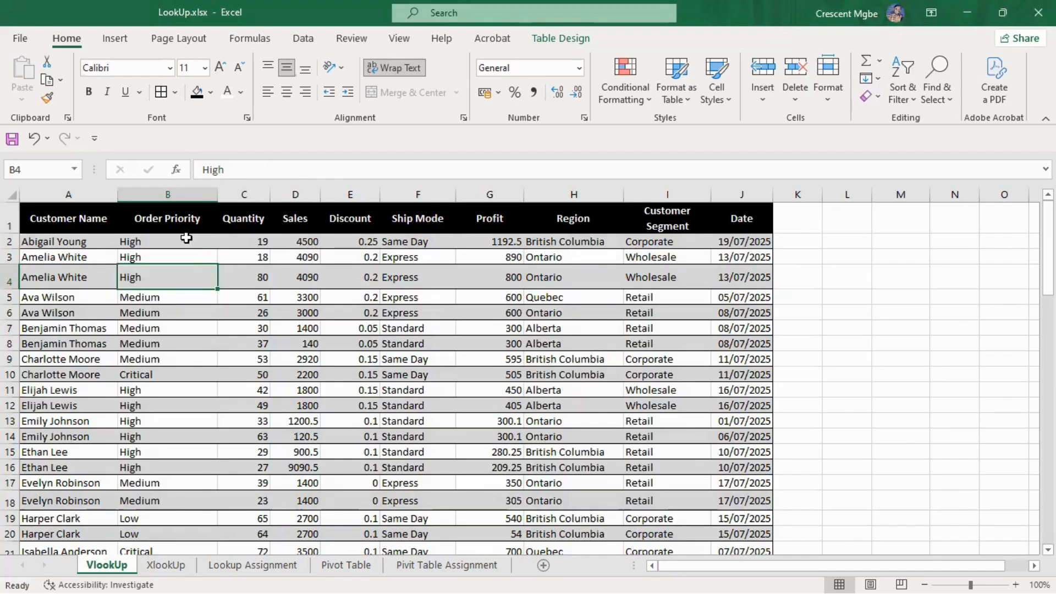
click(159, 242)
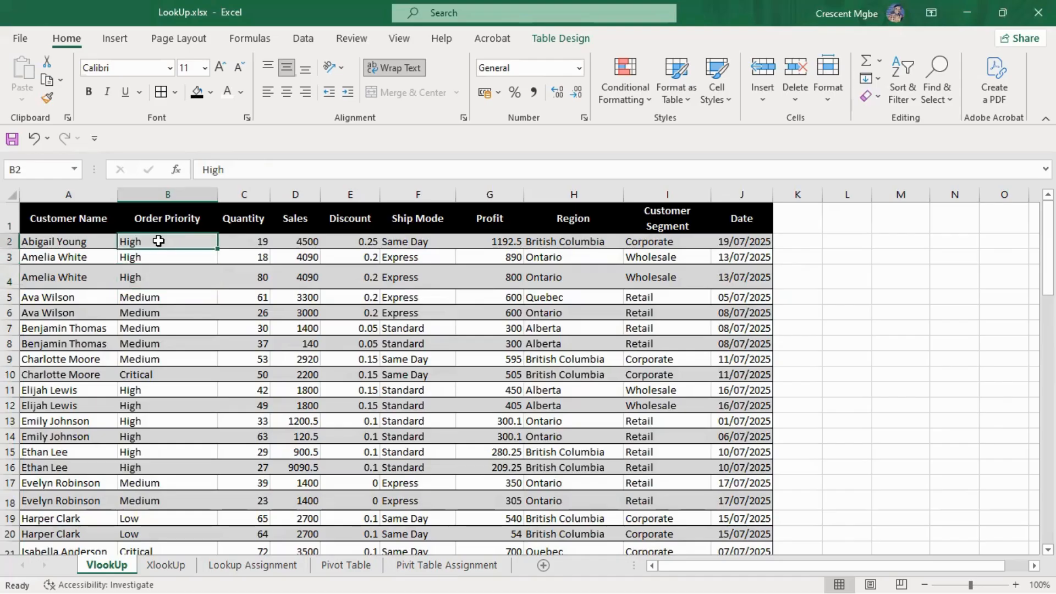
right_click(159, 242)
mouse_move(237, 424)
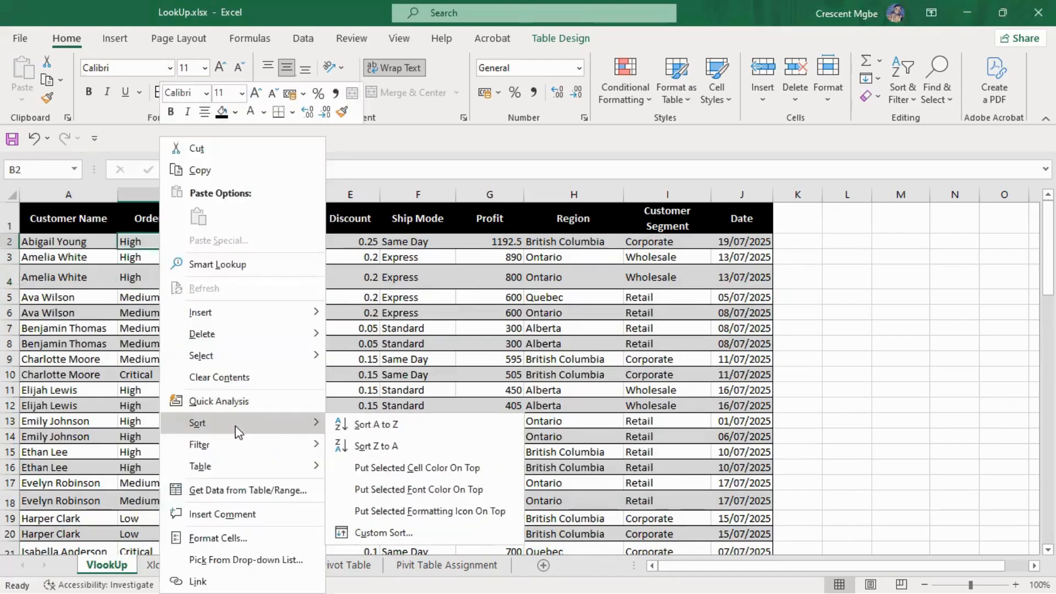
click(385, 426)
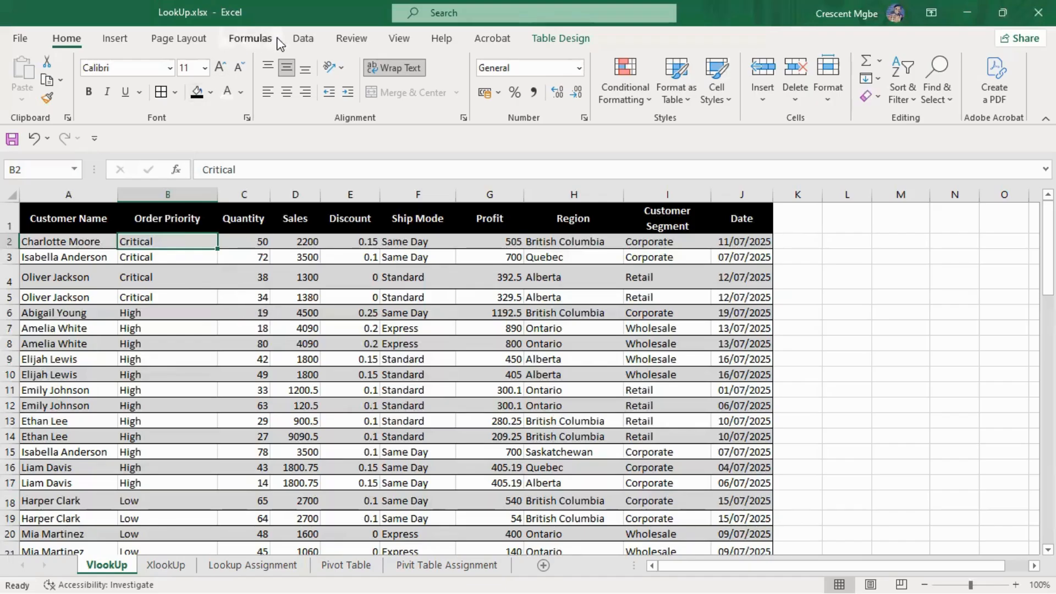
Open the custom Sort settings for the table and choose Order Priority as the first sort column
click(301, 39)
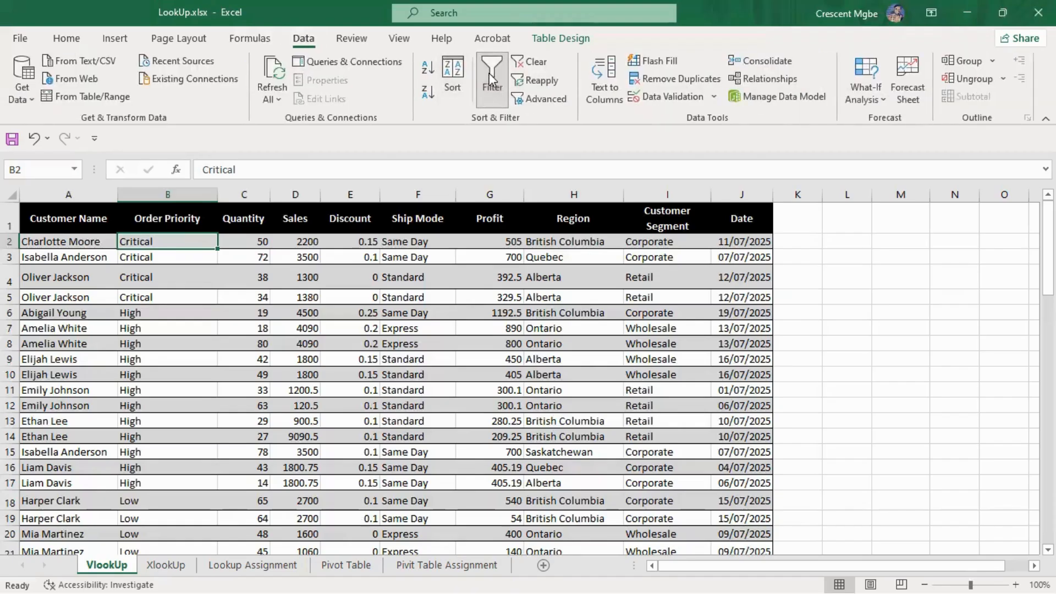
click(460, 78)
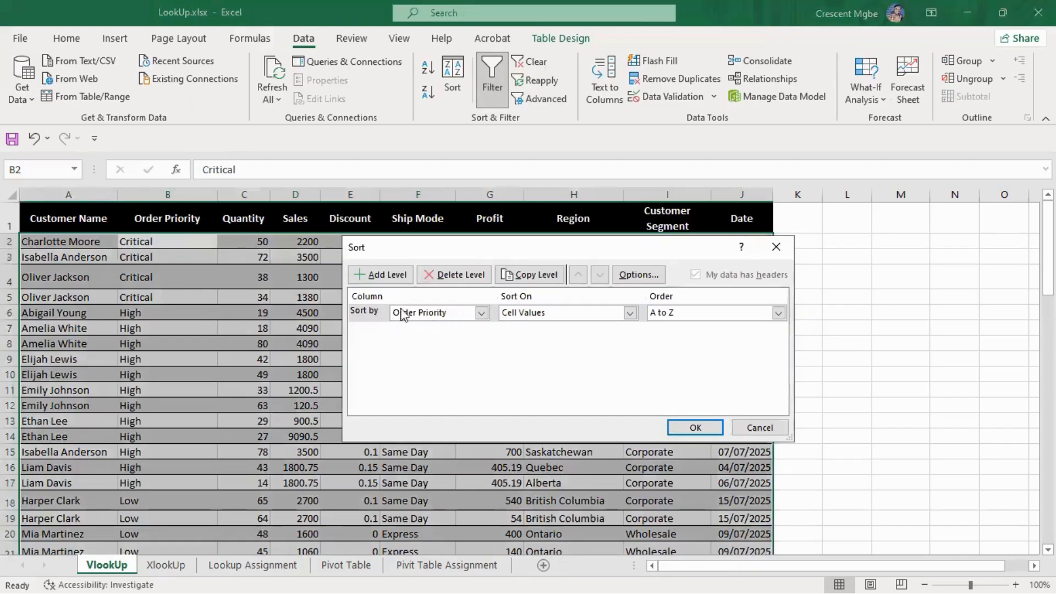
click(482, 313)
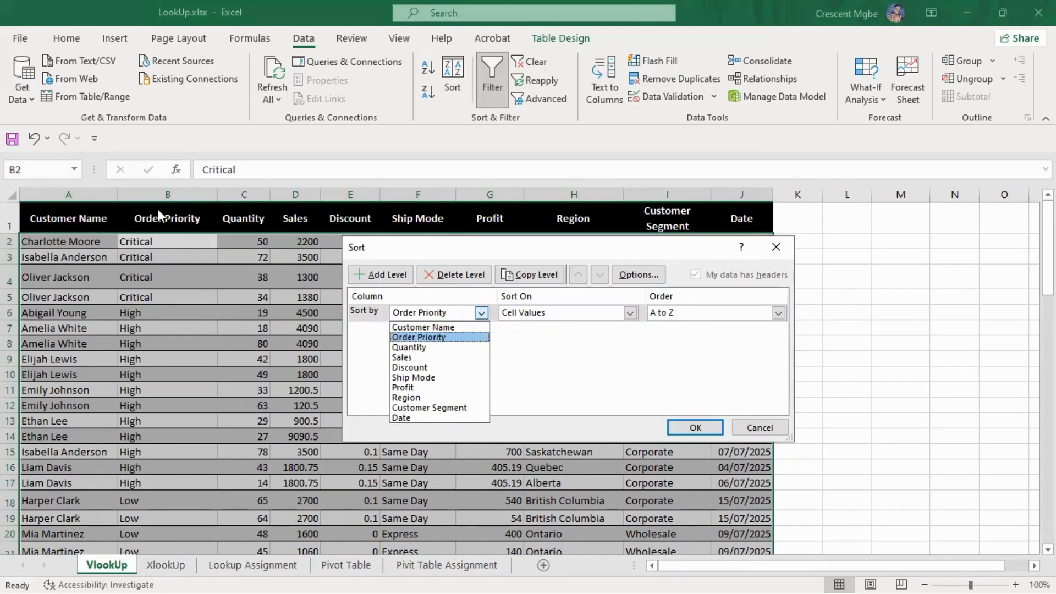
click(438, 337)
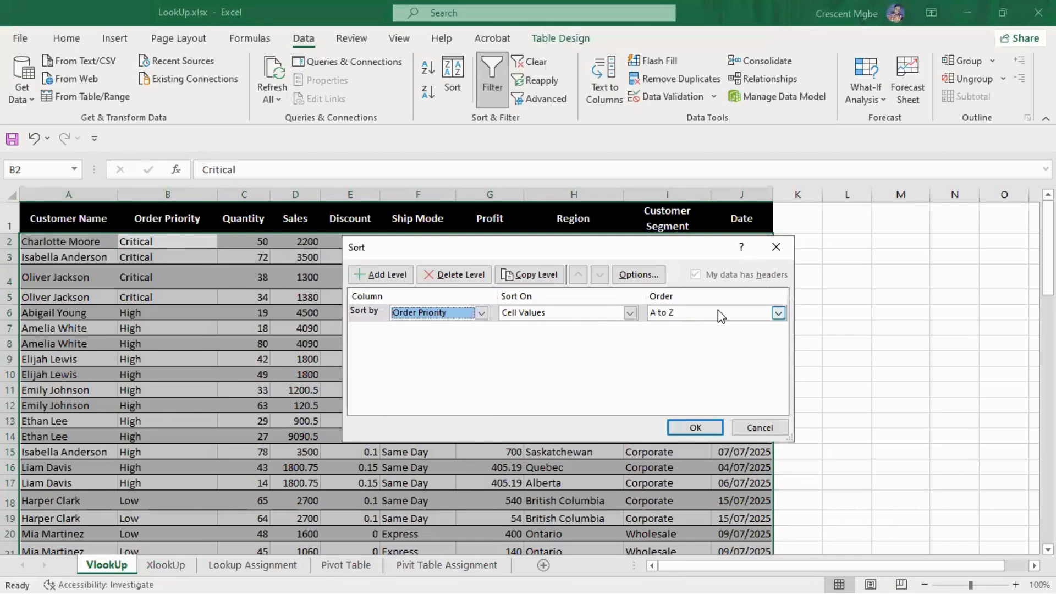
Add a second sort level on Quantity with the order Smallest to Largest and apply the sort
click(379, 278)
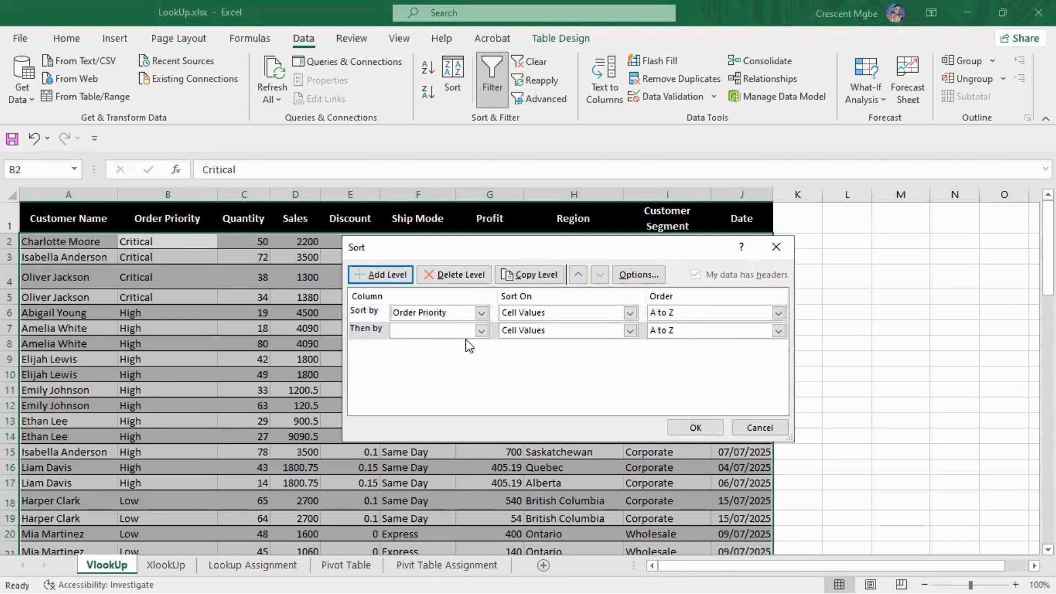
click(482, 330)
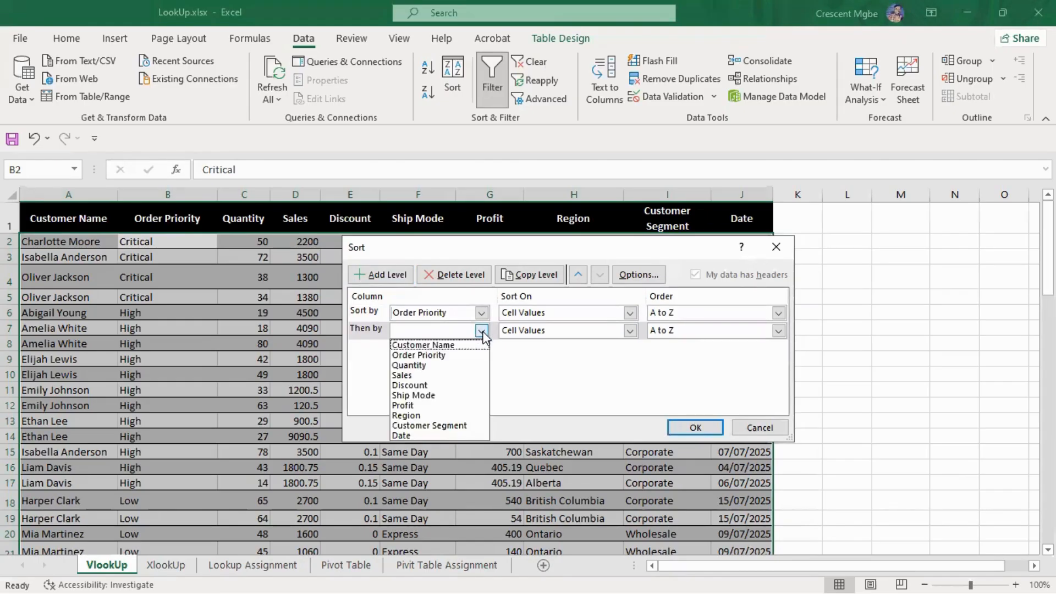
click(440, 366)
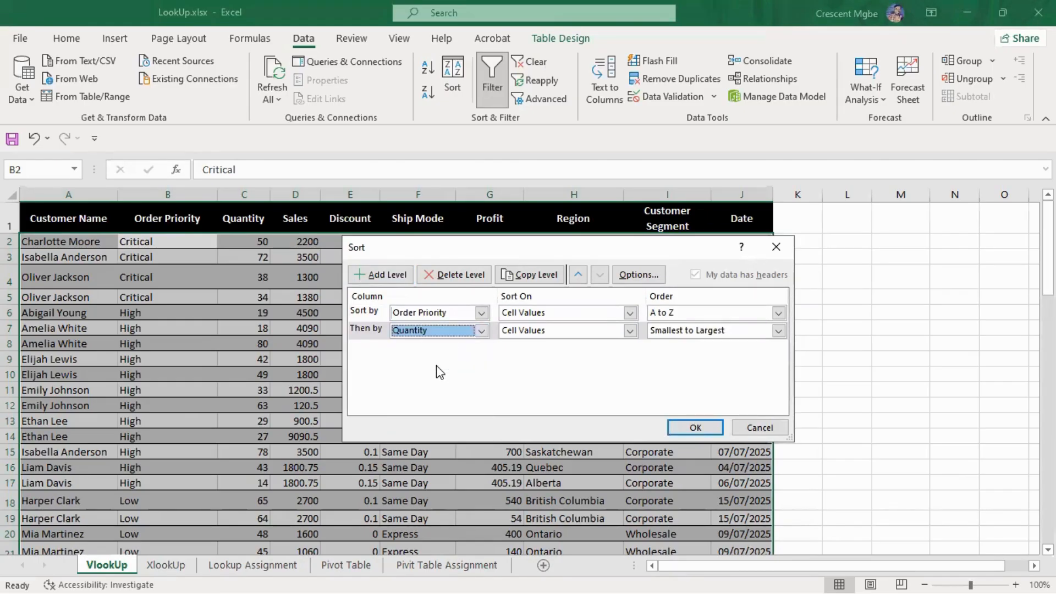
click(776, 331)
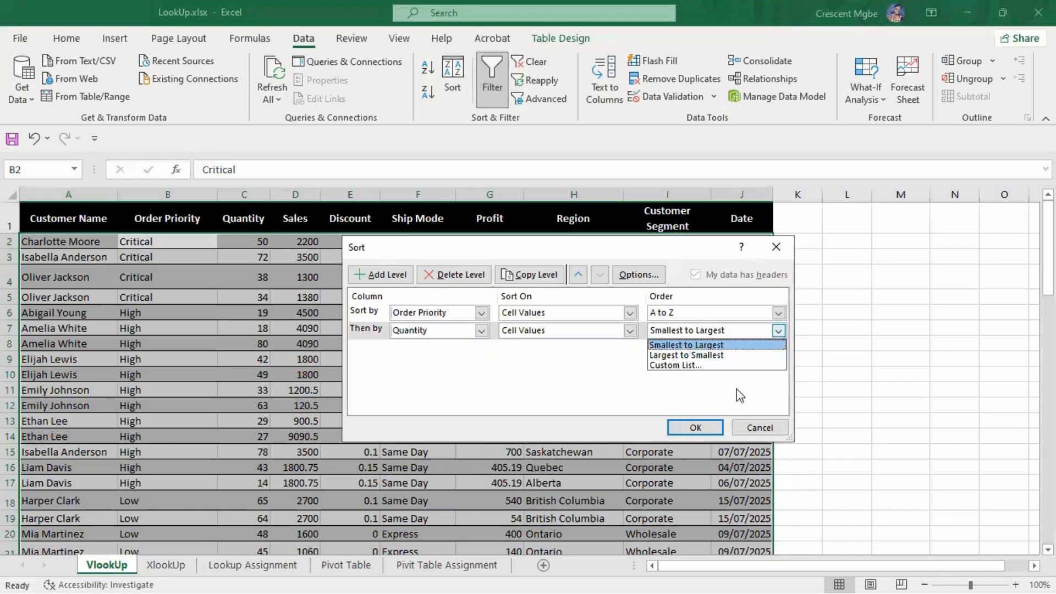
click(697, 428)
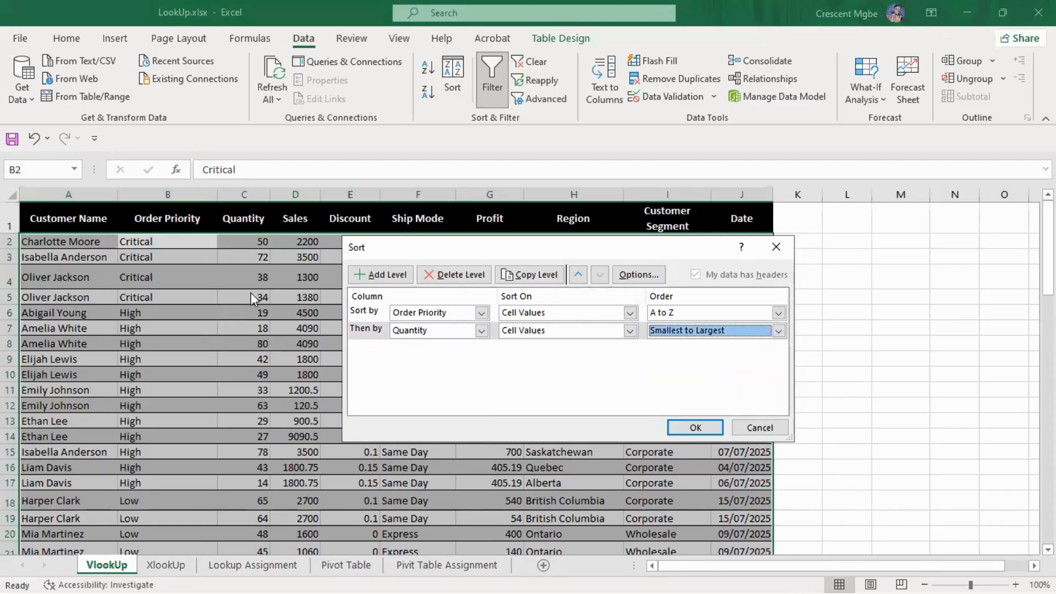
click(695, 429)
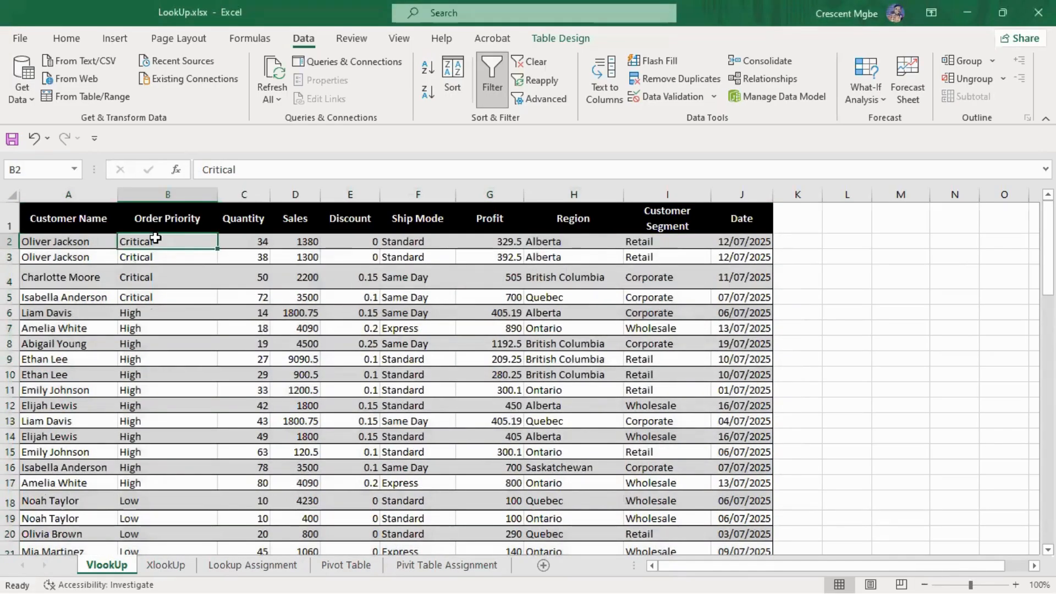
Check the Critical rows, then change the Quantity sort level to Largest to Smallest and apply the sort
drag(139, 225, 252, 302)
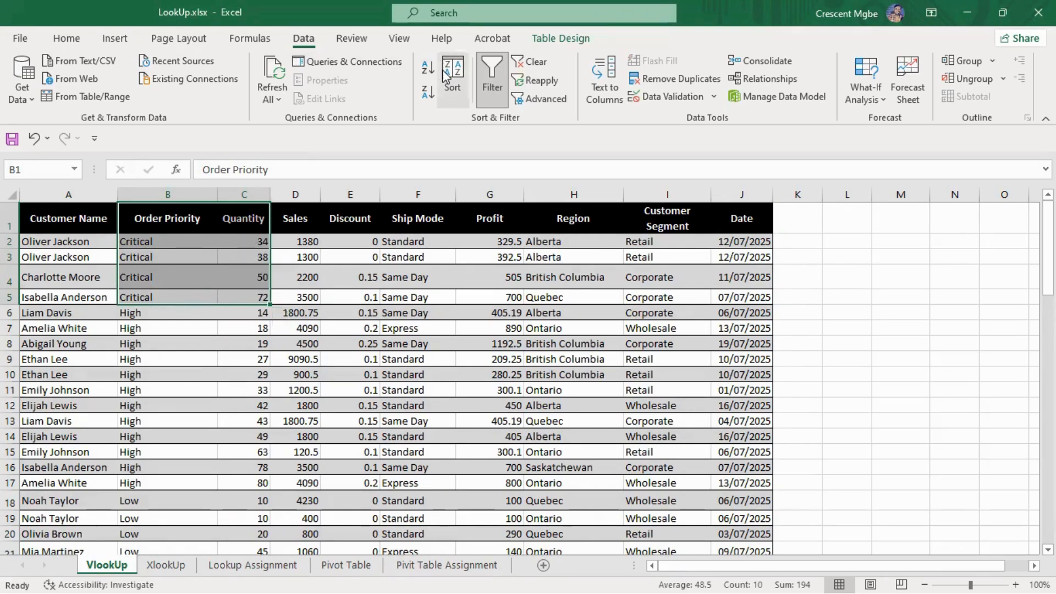
click(460, 81)
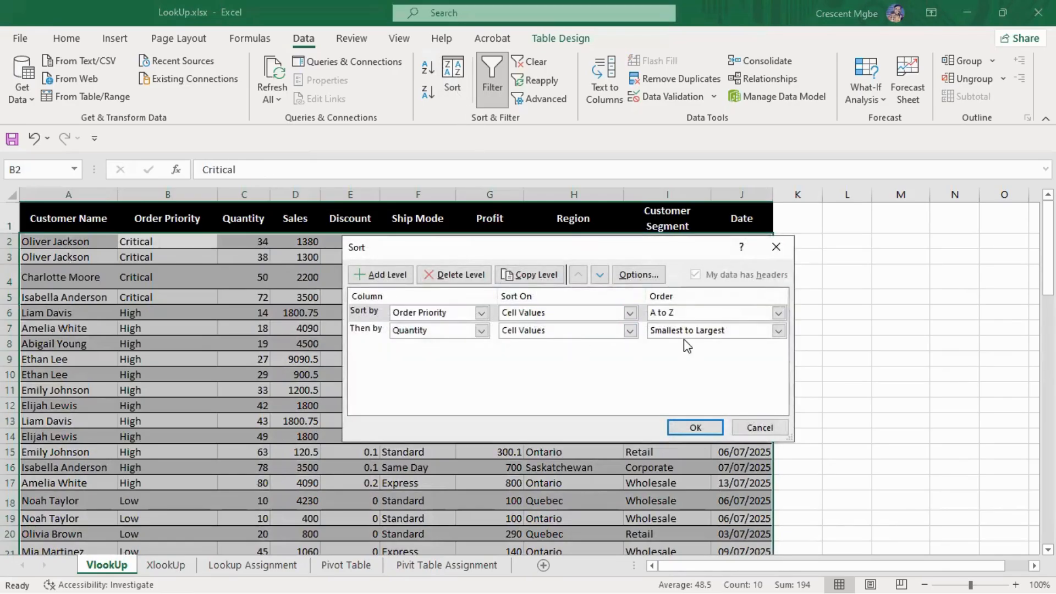
click(779, 330)
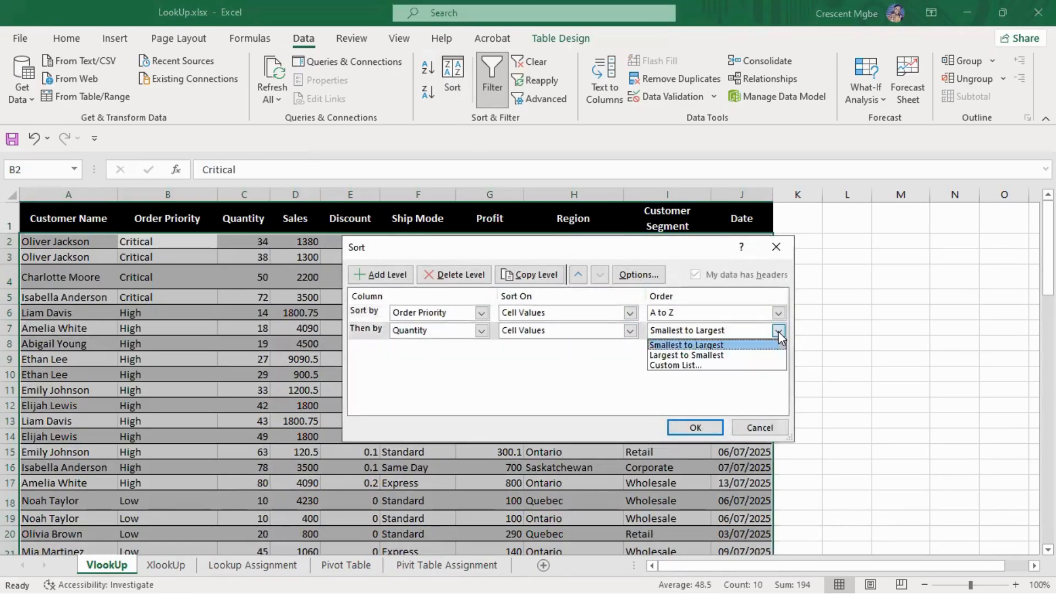
click(698, 355)
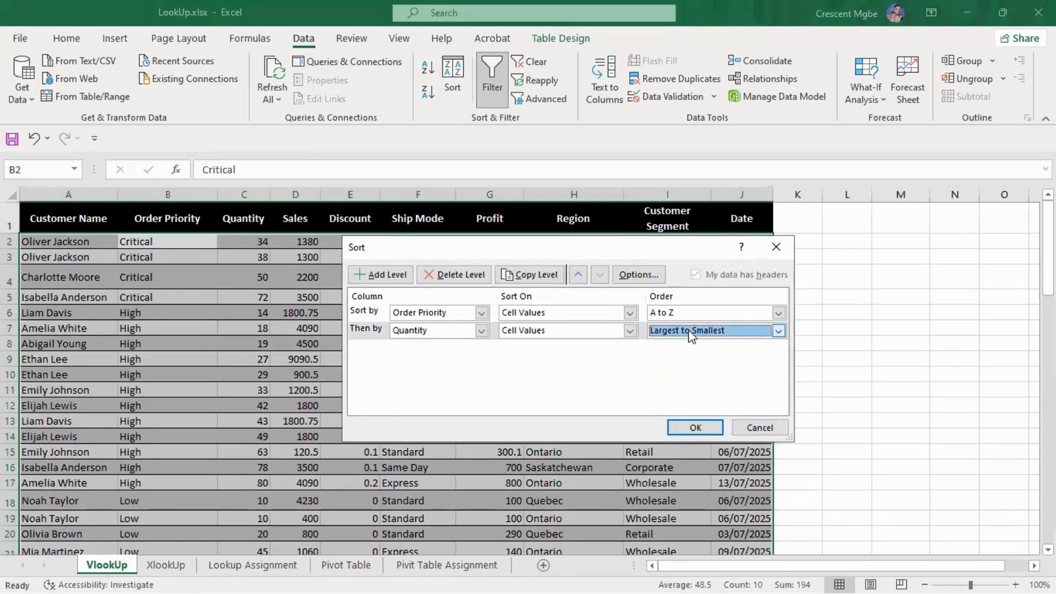
click(696, 428)
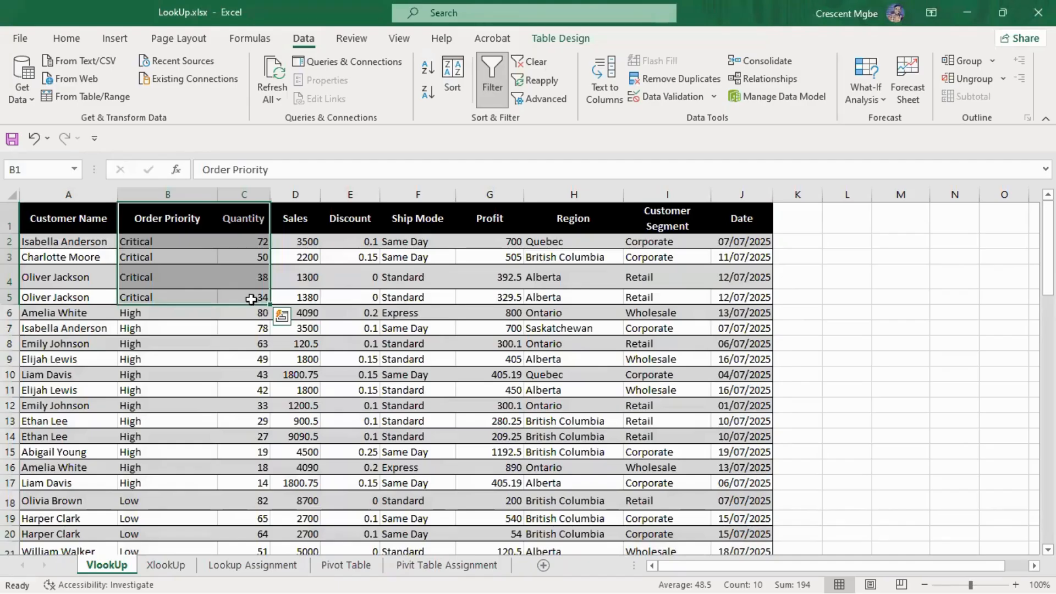
Examine how Quantity is ordered within the High, Low and Medium groups of Order Priority down to the last row
click(147, 313)
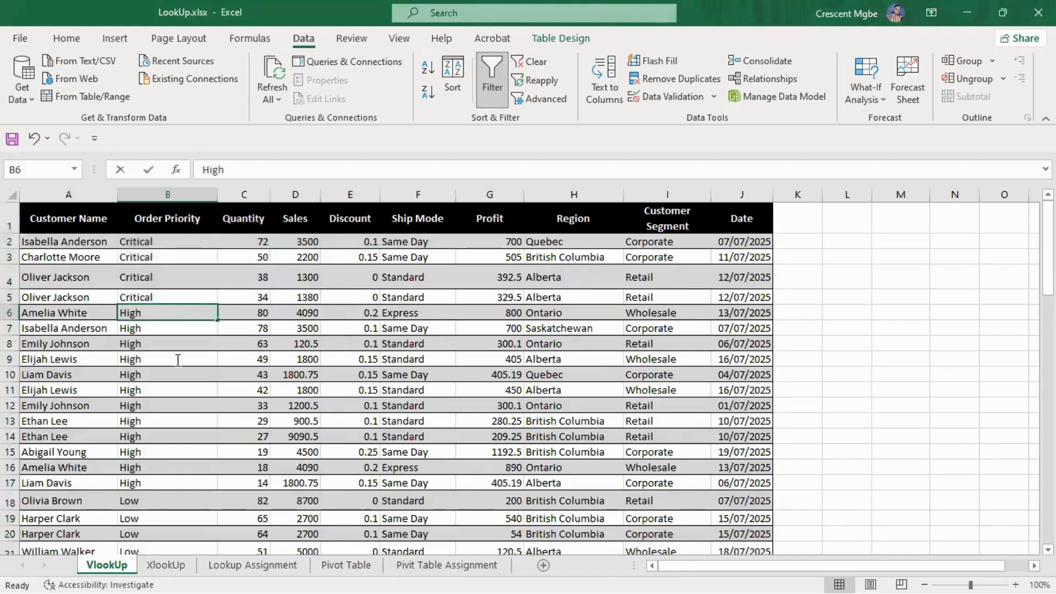
click(195, 375)
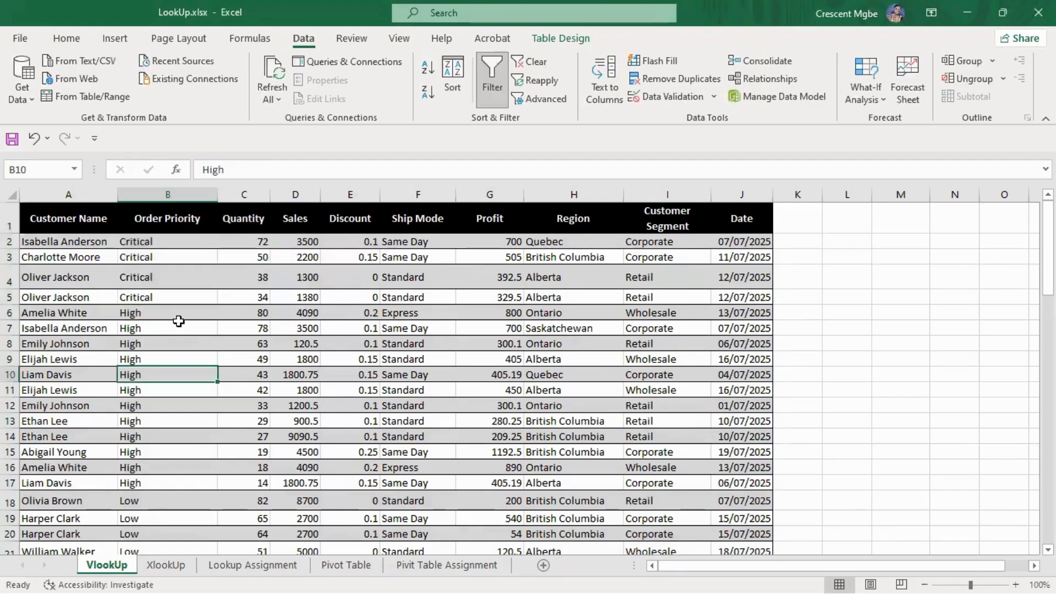
drag(179, 322, 253, 484)
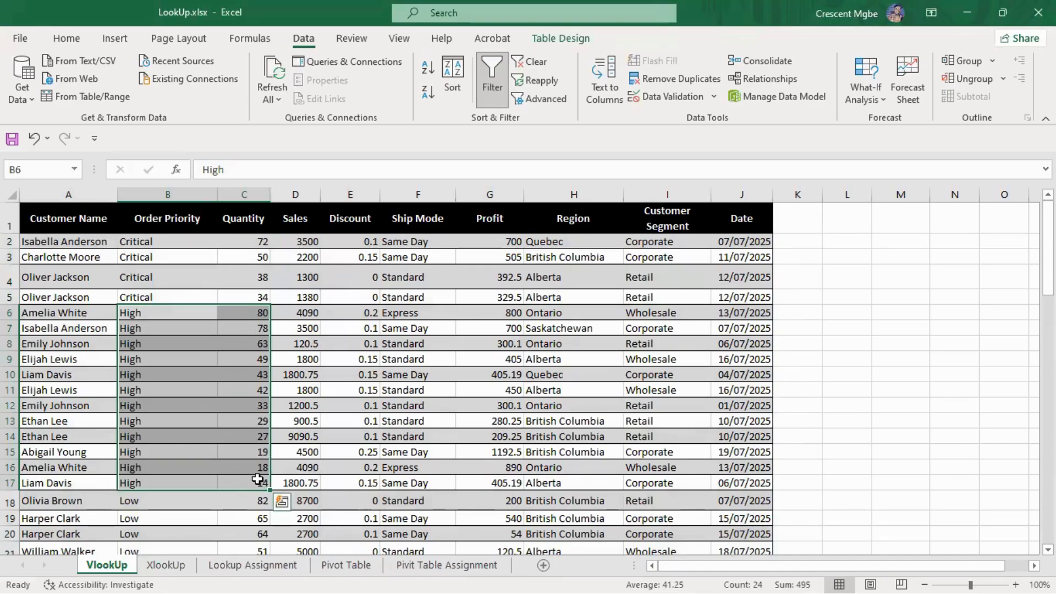
scroll(170, 236, down, 3)
click(134, 336)
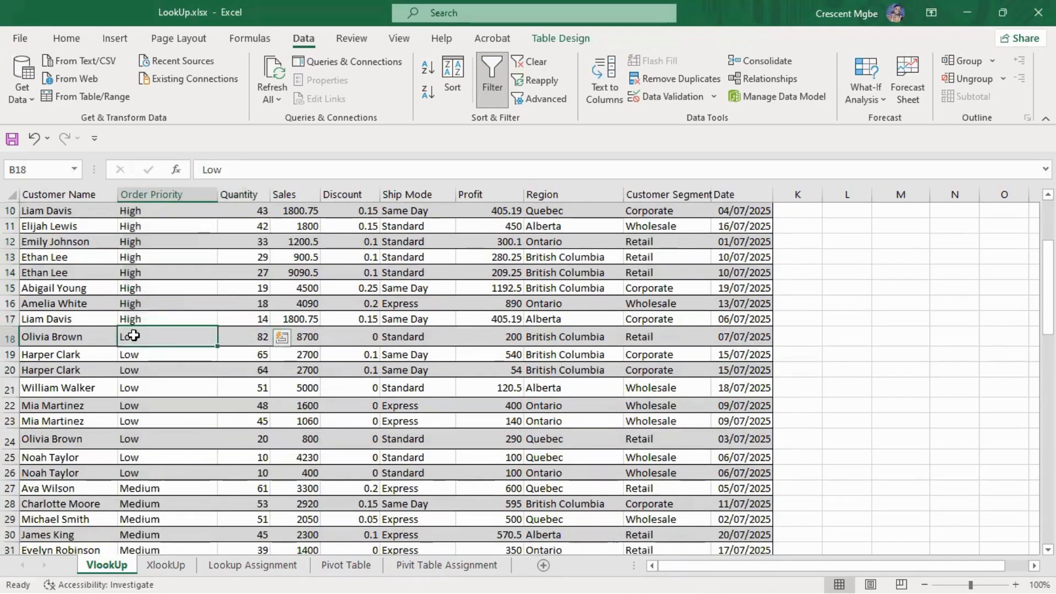
drag(133, 336, 254, 473)
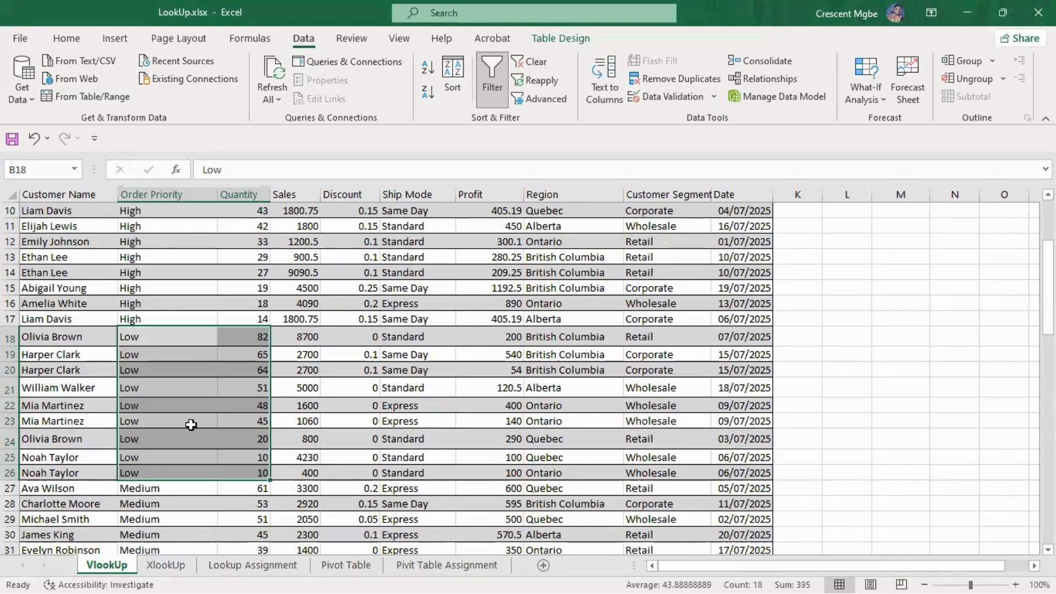
scroll(182, 363, down, 3)
drag(141, 345, 254, 516)
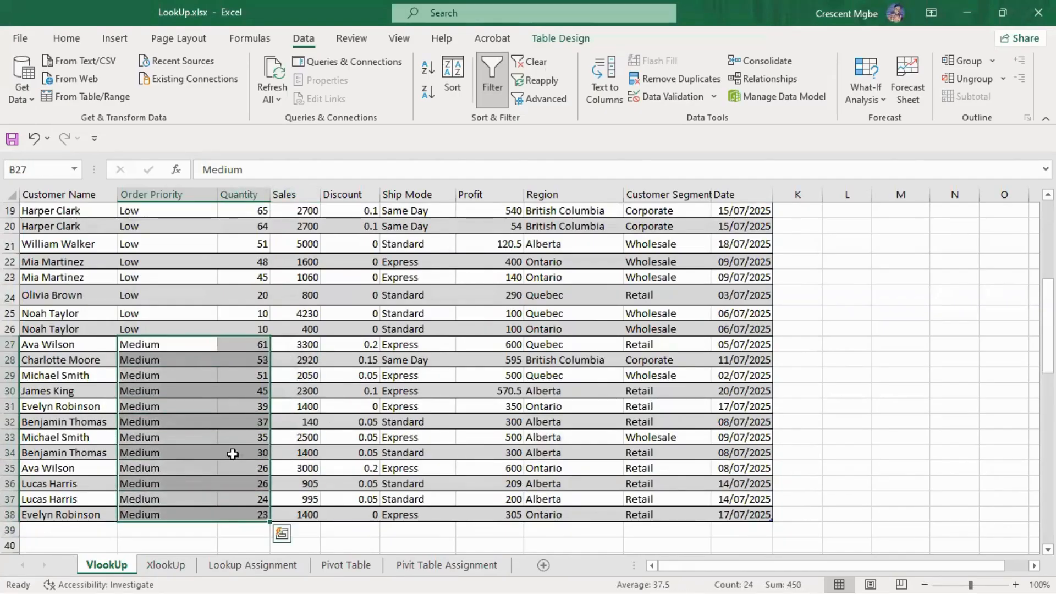
scroll(220, 275, up, 6)
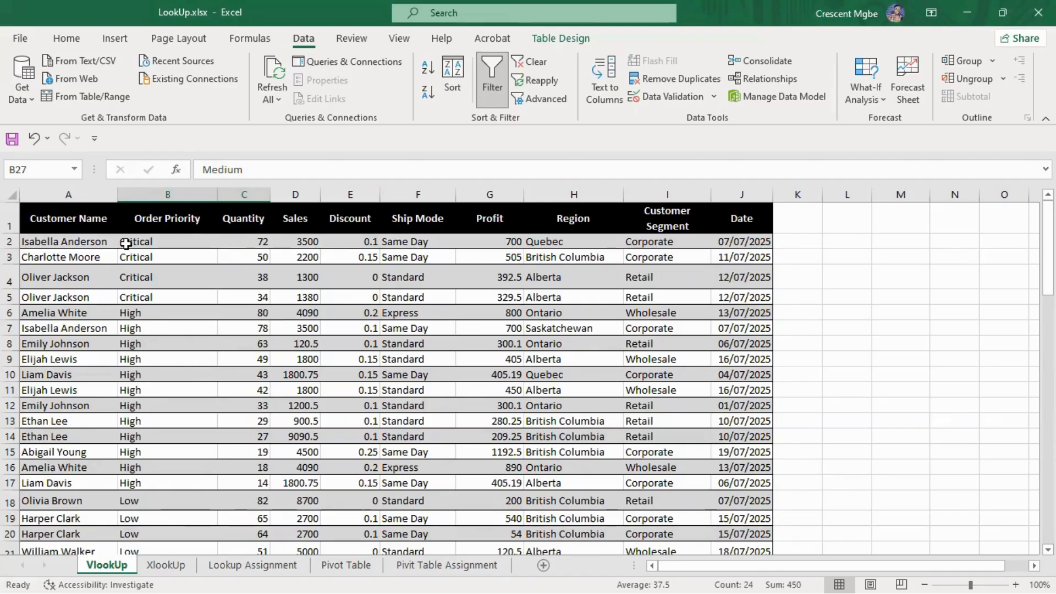
Compare the Order Priority and Quantity cells of the Critical group with those of the High group
drag(126, 242, 265, 297)
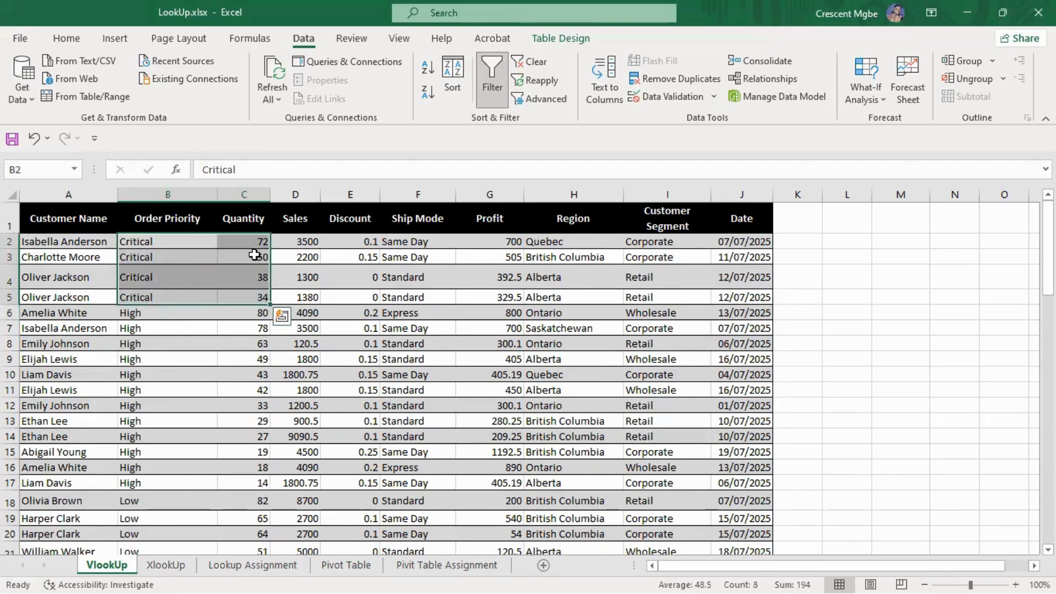
click(141, 313)
drag(138, 242, 264, 304)
click(132, 313)
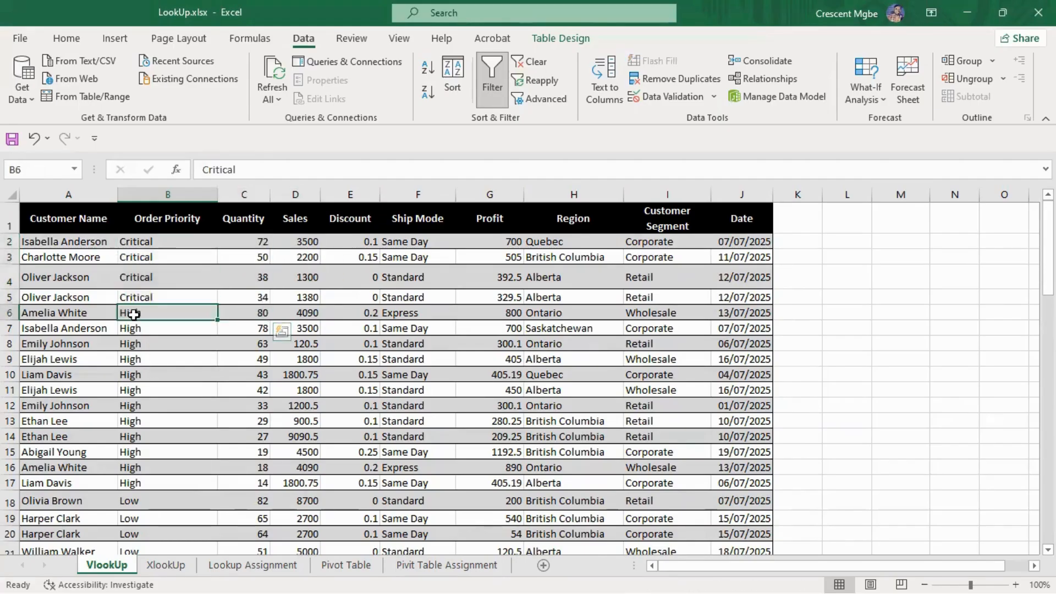
drag(131, 312, 254, 468)
scroll(141, 392, down, 2)
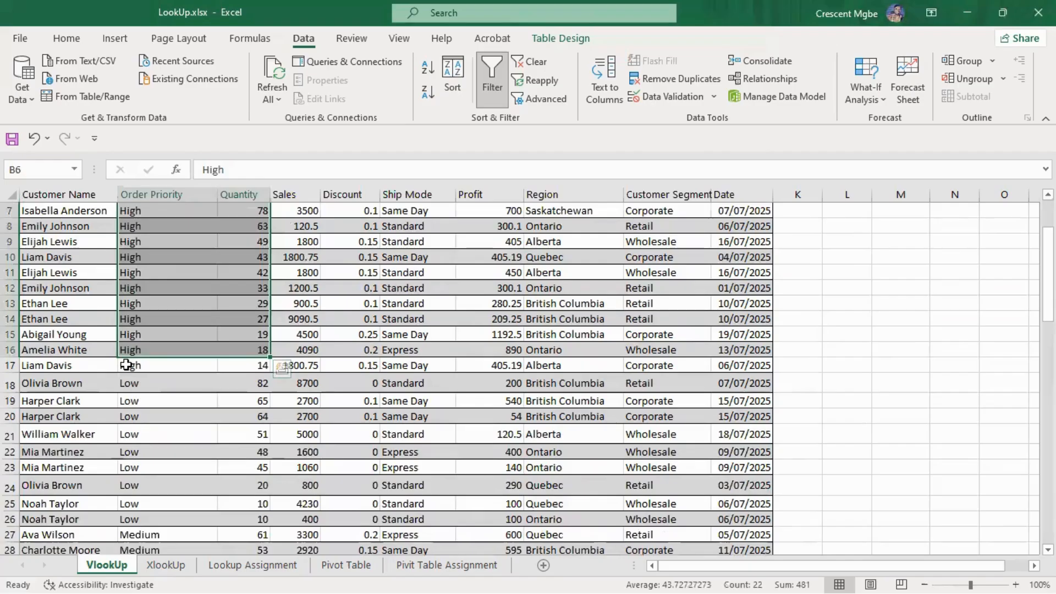
scroll(154, 373, up, 2)
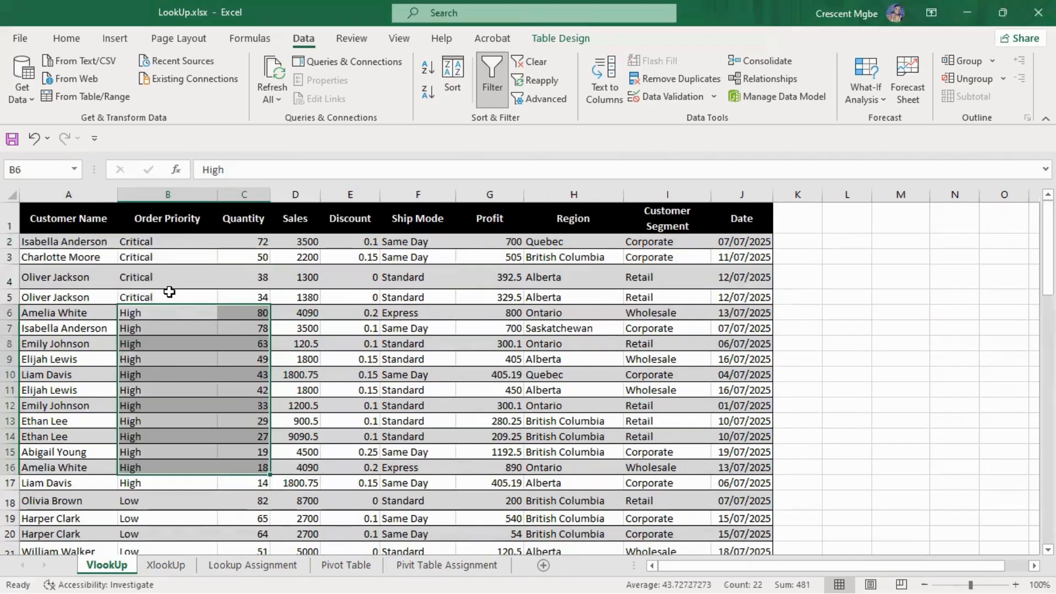
Compare the Quantity of the last Critical row with the first High row, review B2:C5, and deselect the table
click(28, 297)
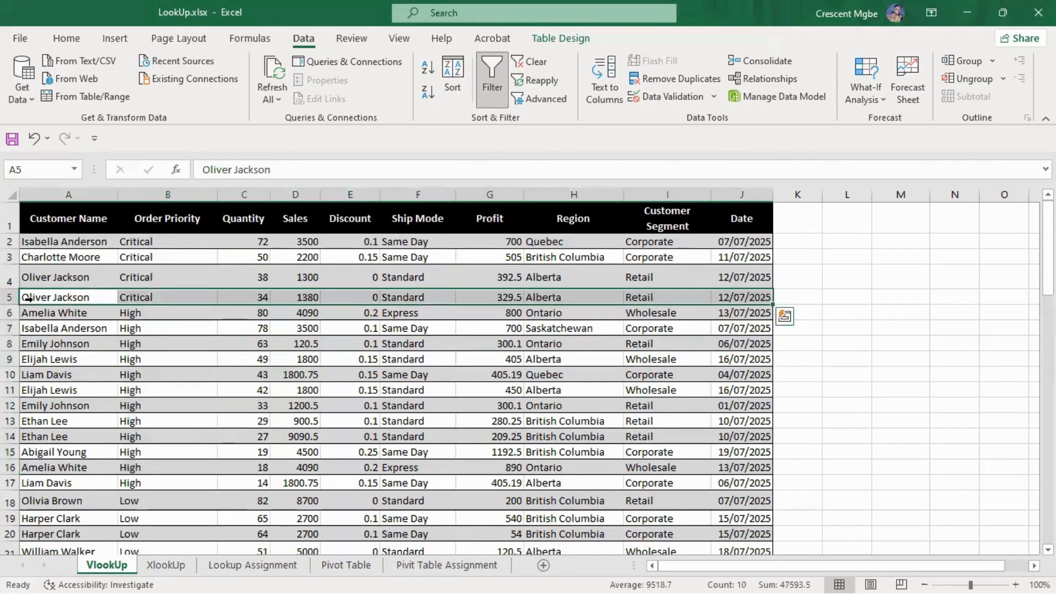
click(262, 315)
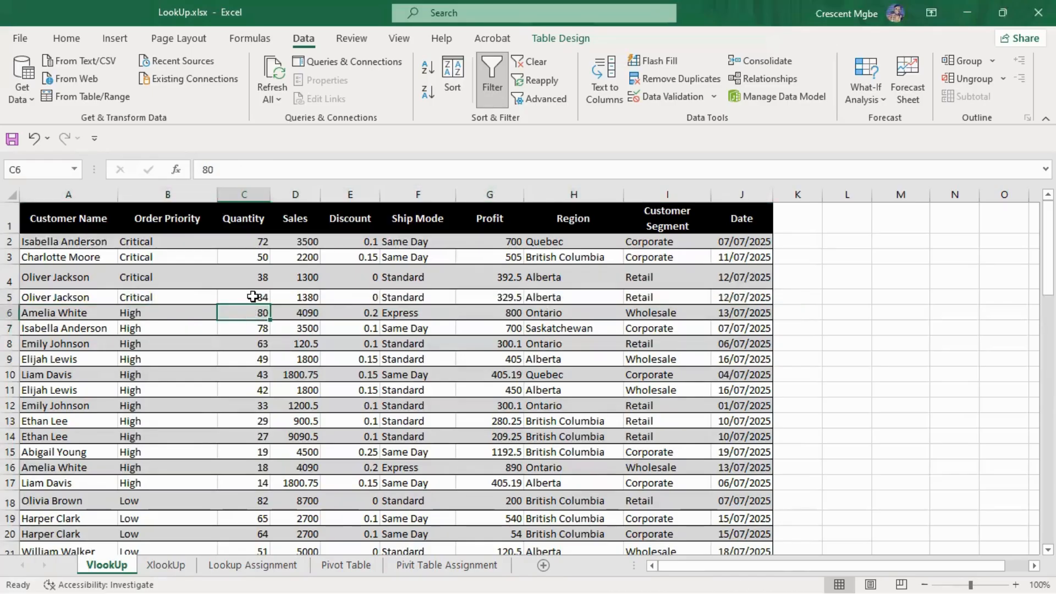
click(249, 298)
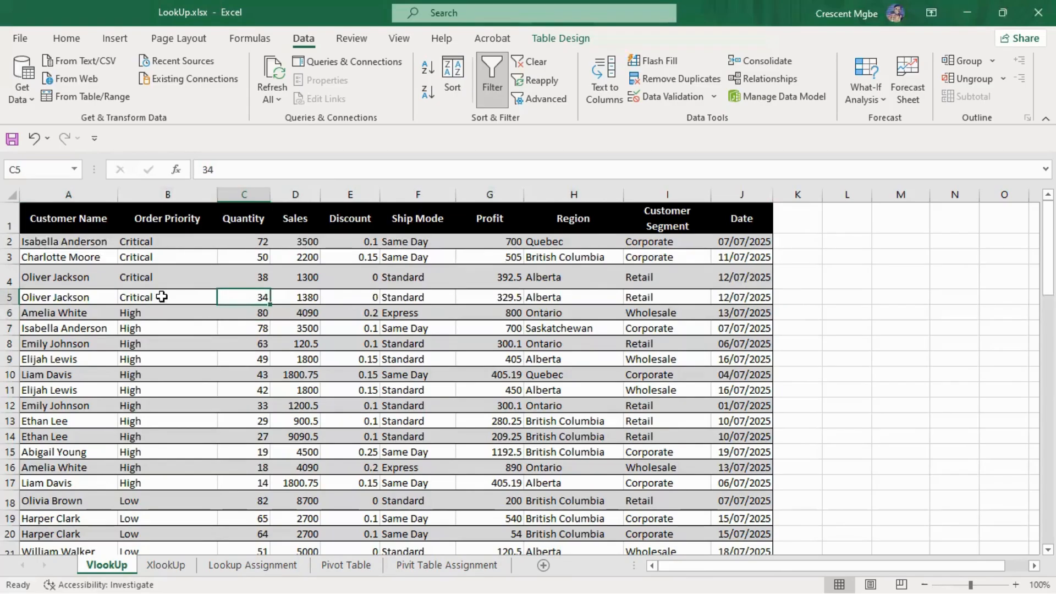
drag(131, 243, 248, 296)
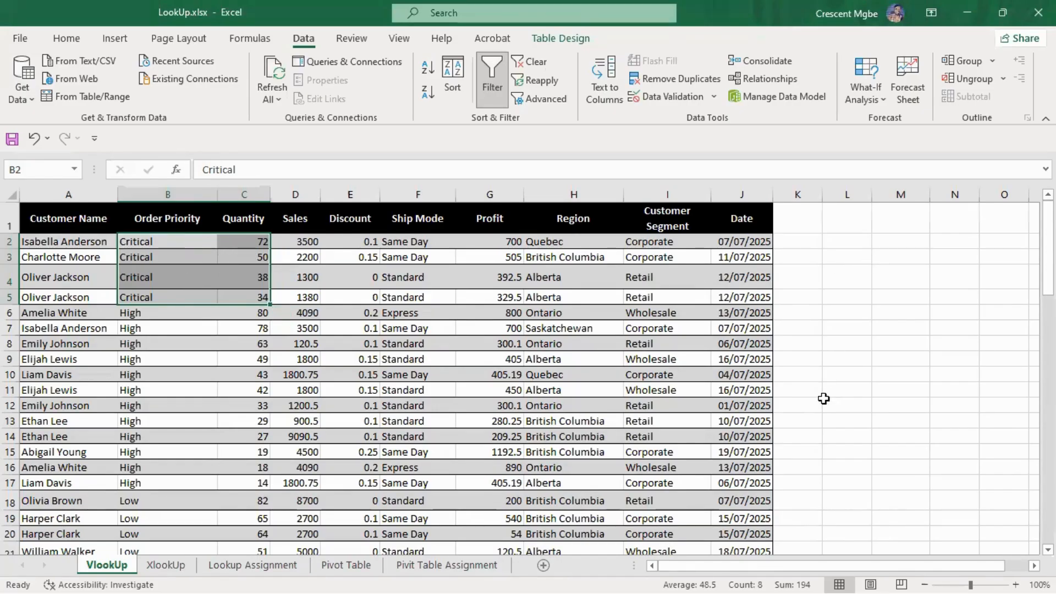
click(852, 320)
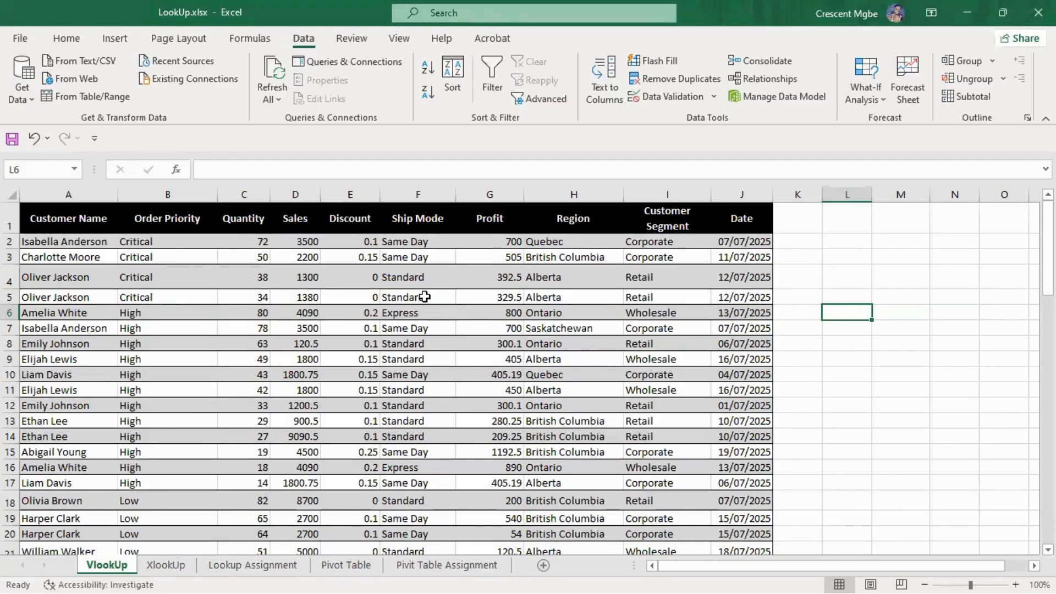
Sort the table by Quantity from largest to smallest
click(850, 275)
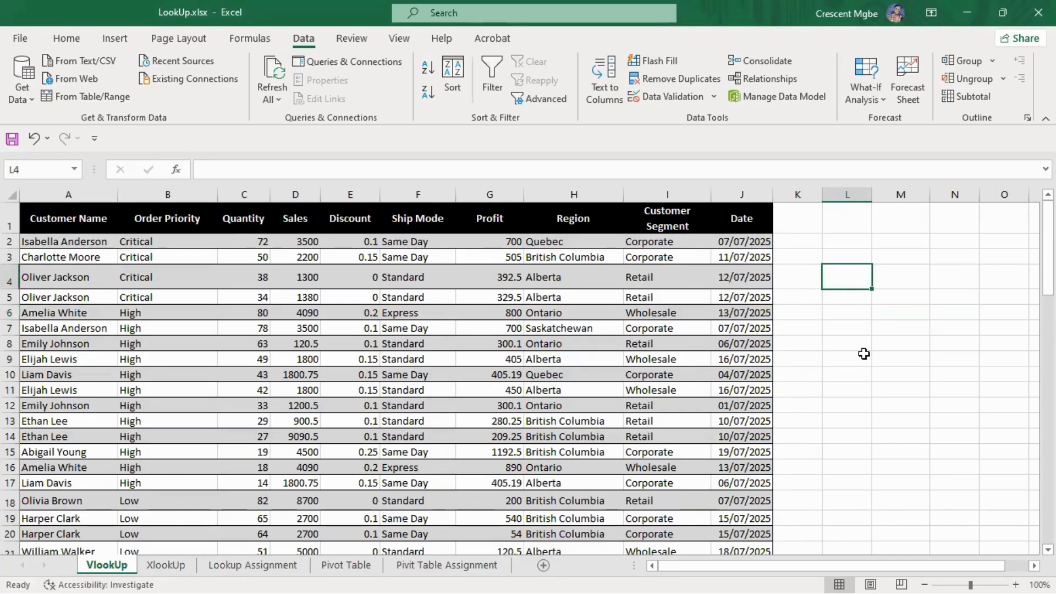
click(855, 326)
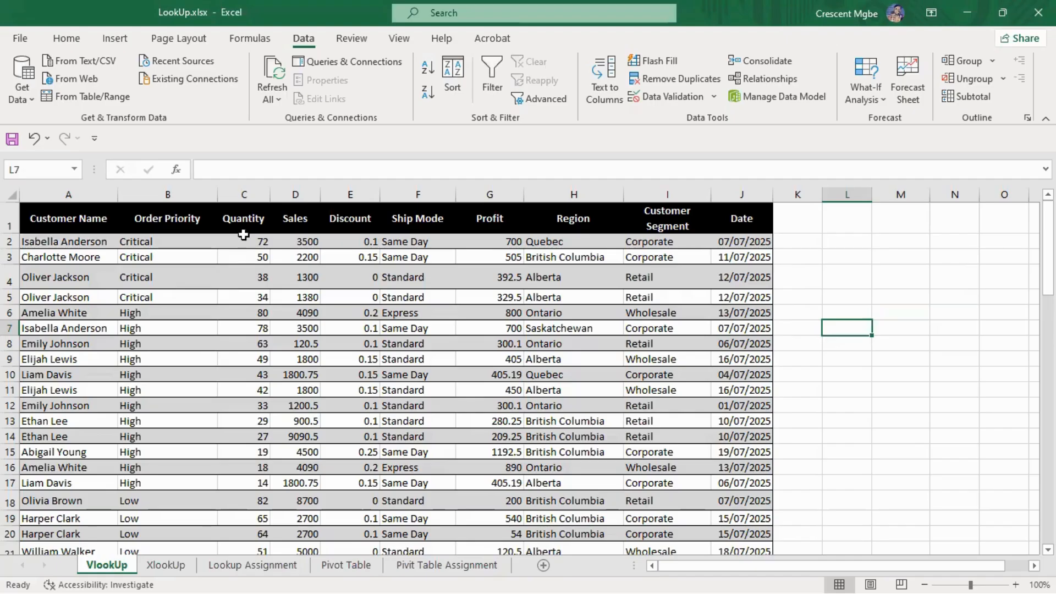
right_click(245, 242)
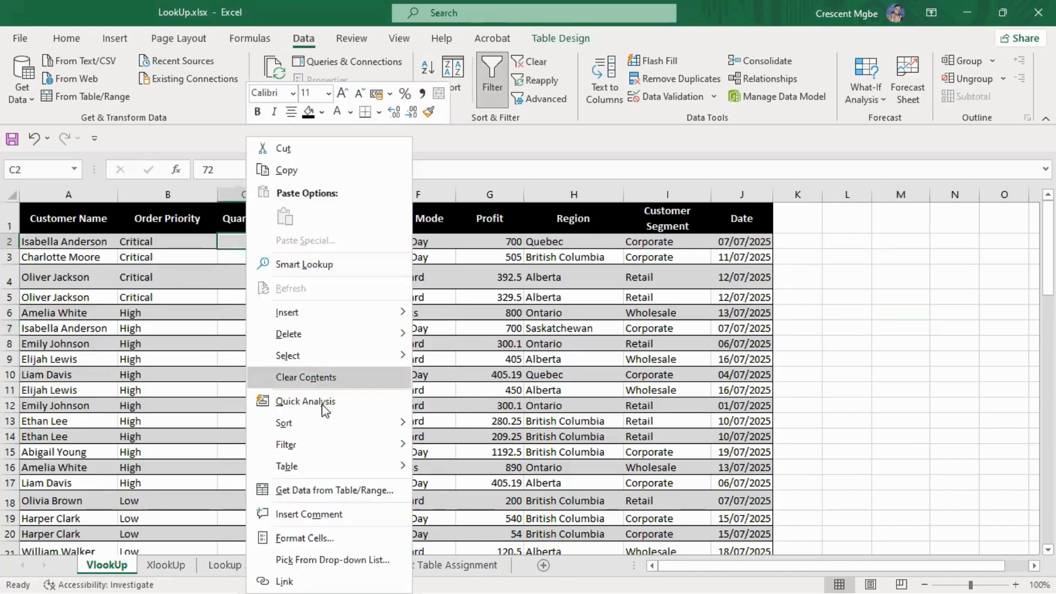
mouse_move(404, 432)
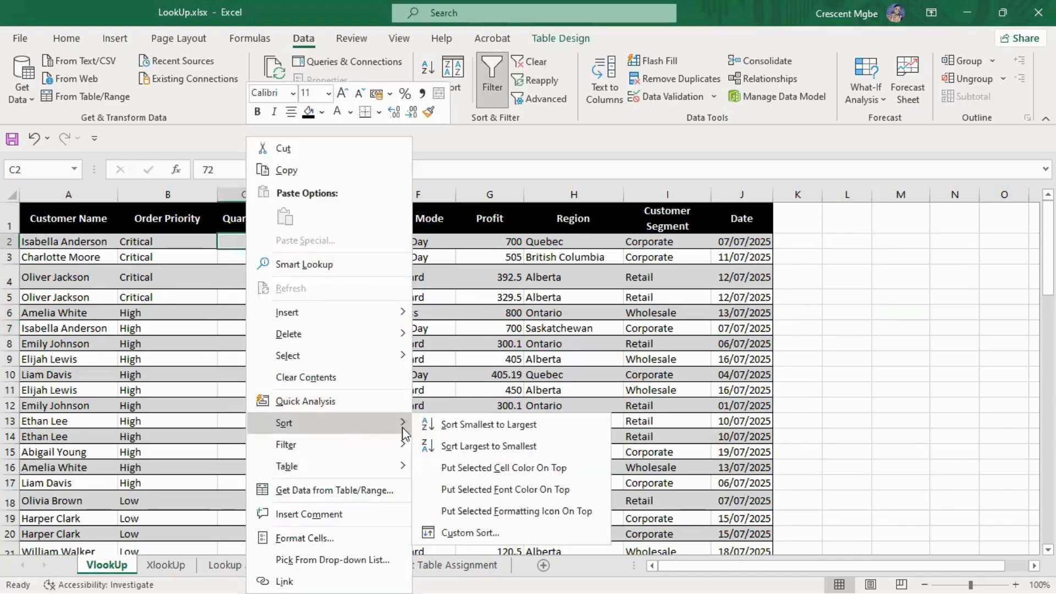
click(489, 446)
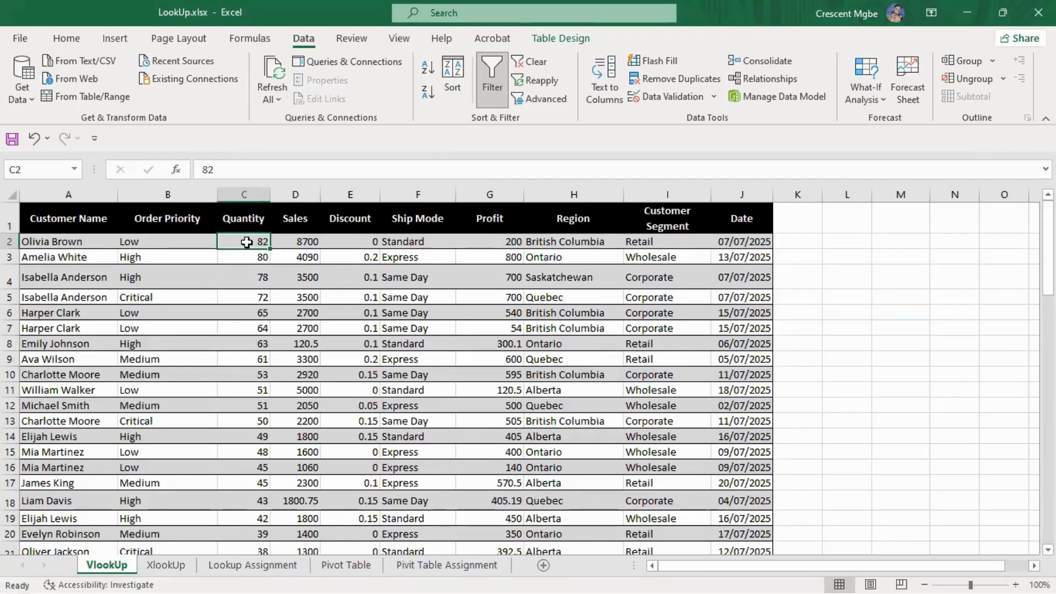
Sort the table by Profit from largest to smallest and check the Profit order down to the last row
click(505, 243)
right_click(505, 243)
mouse_move(631, 424)
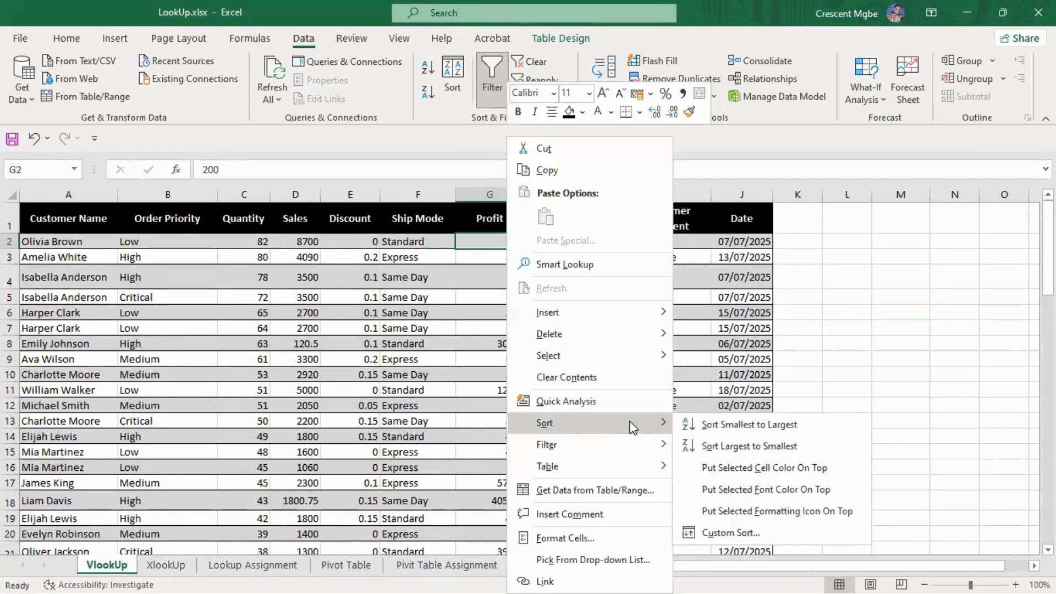
click(751, 448)
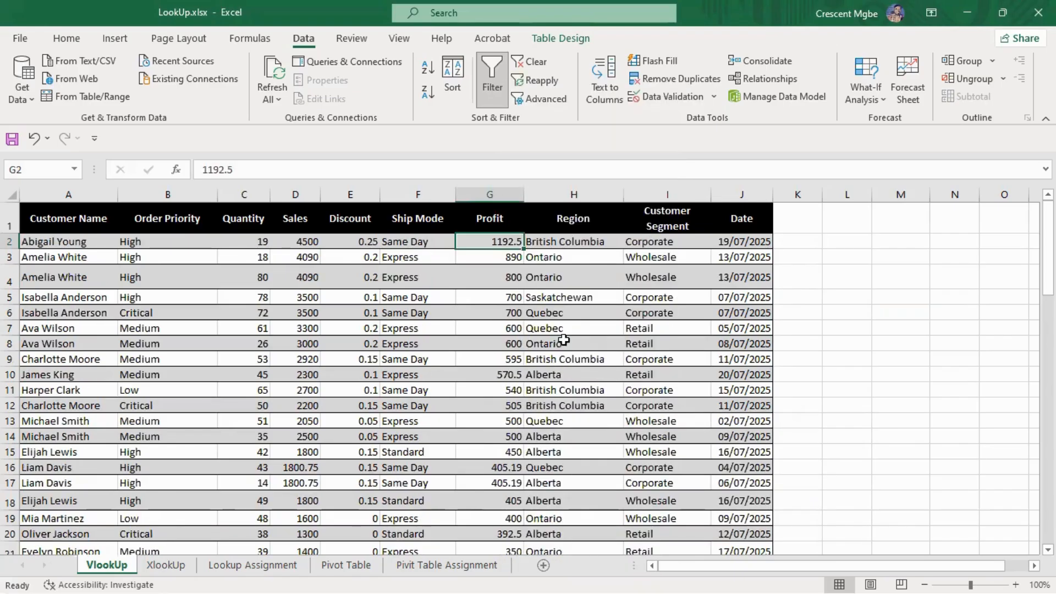
click(900, 277)
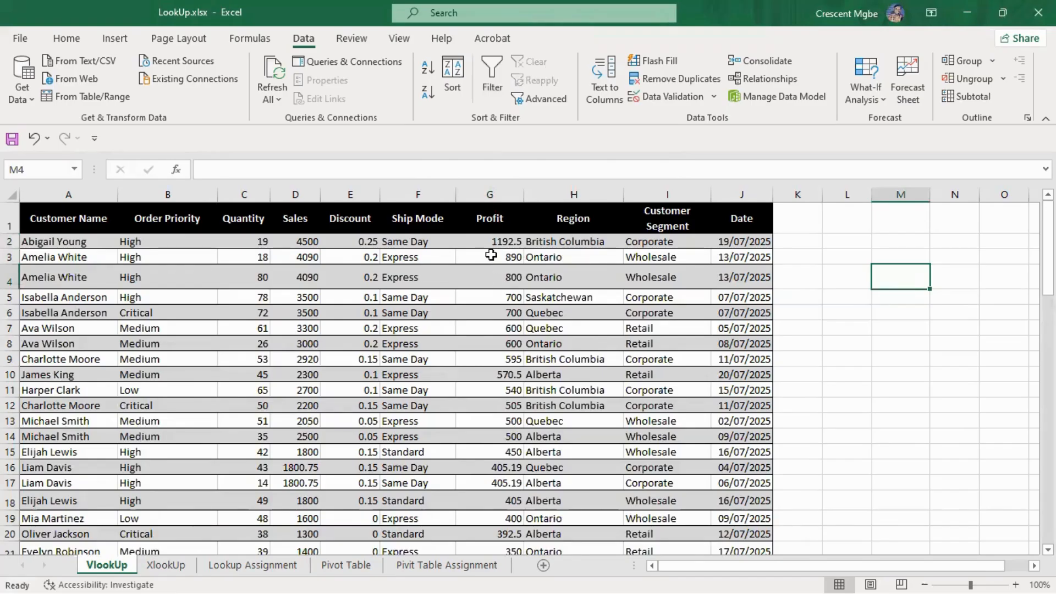
click(859, 332)
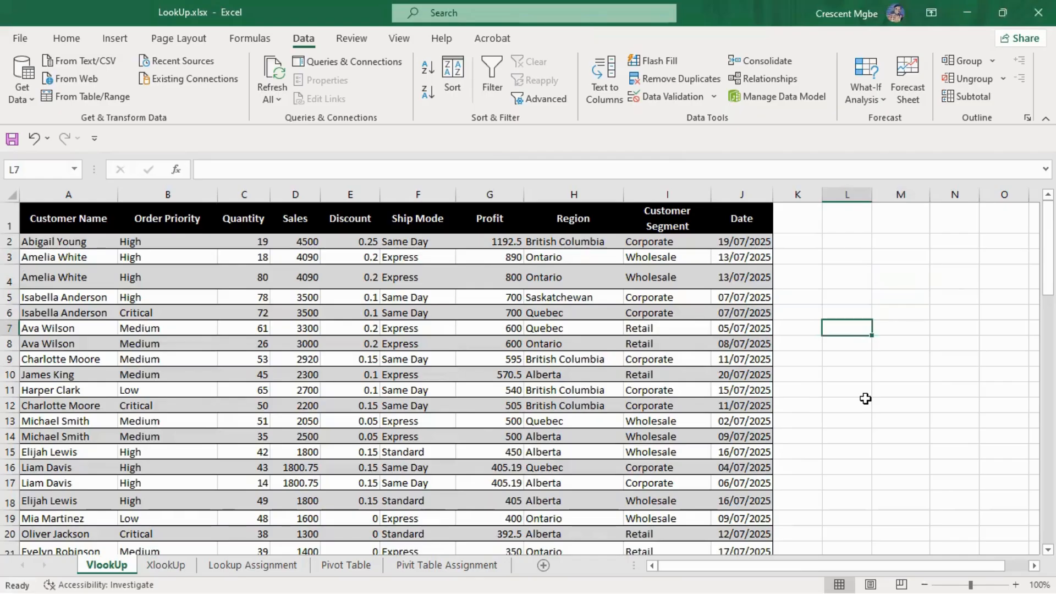
scroll(440, 299, down, 8)
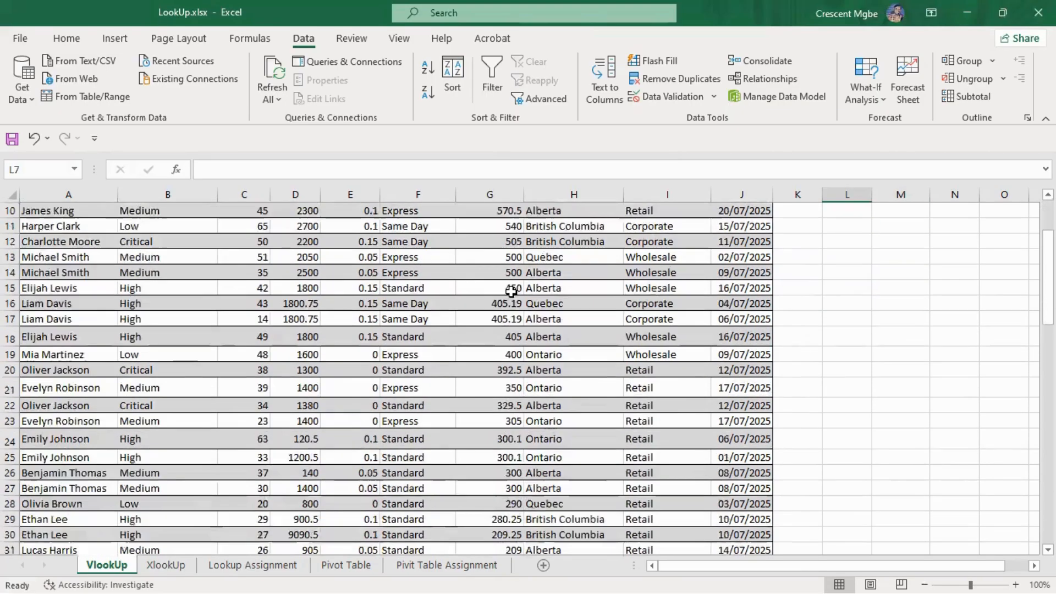
click(497, 411)
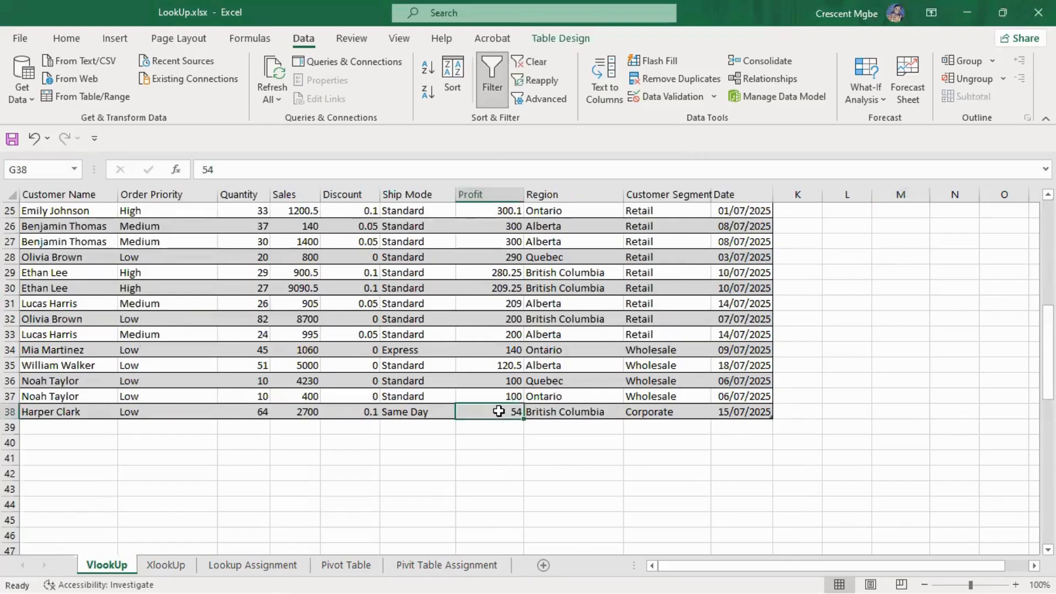
scroll(853, 330, up, 8)
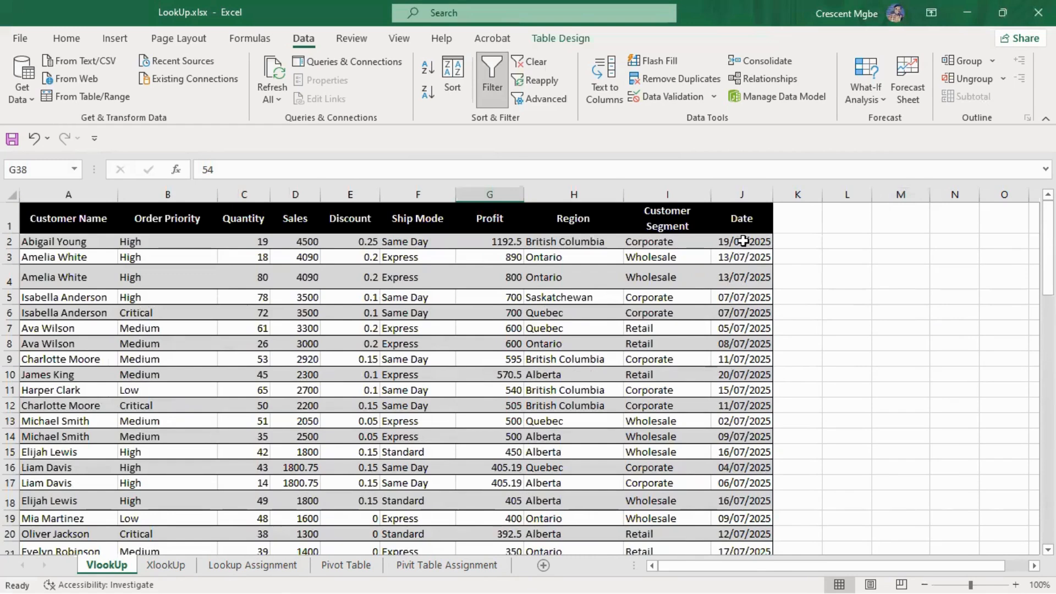
Sort the table by Date from oldest to newest and check the dates down to the last row
click(743, 241)
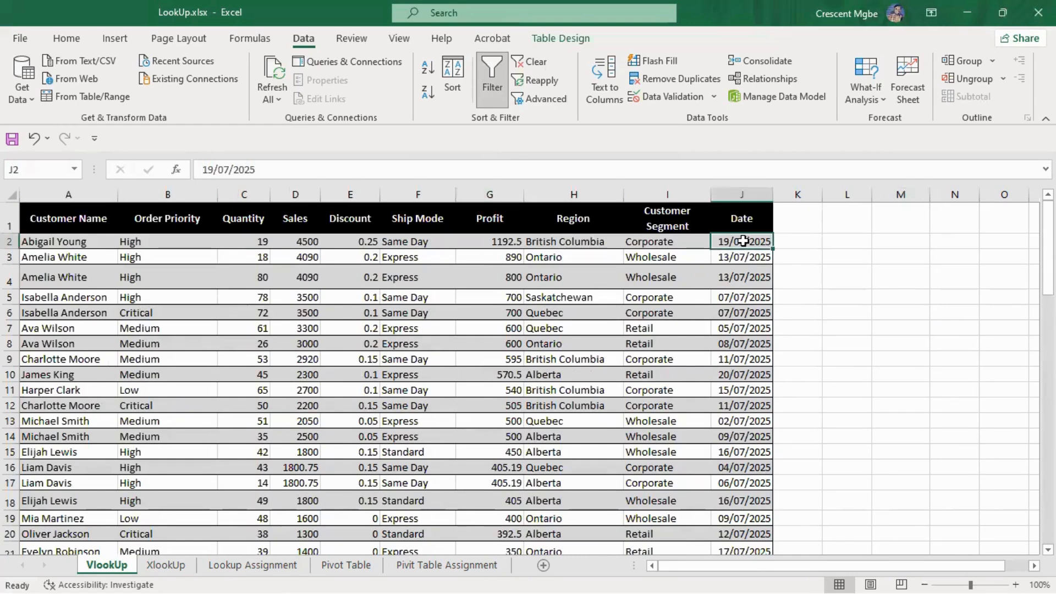
right_click(744, 242)
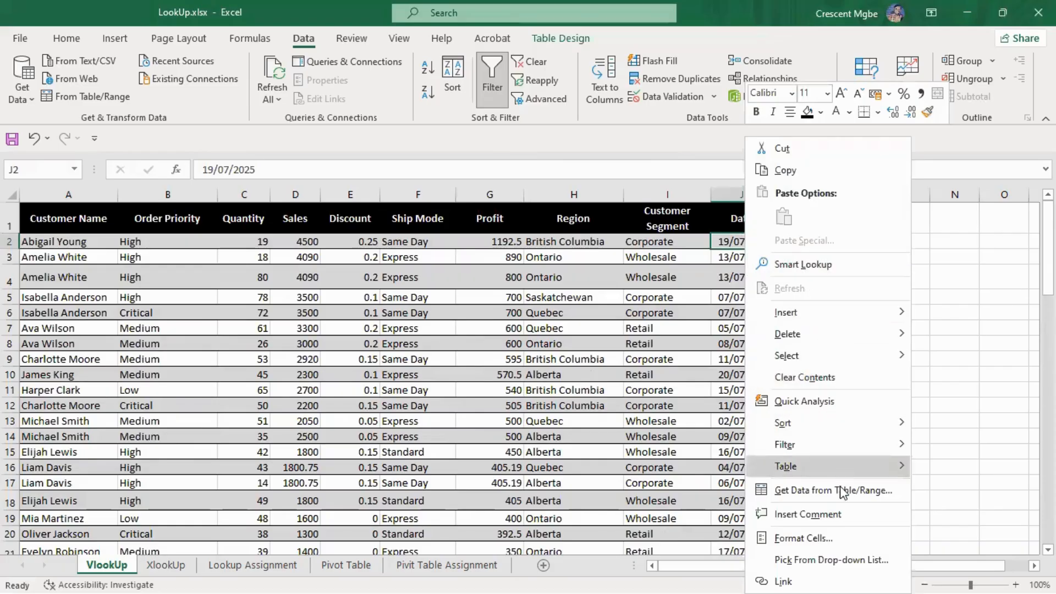
mouse_move(838, 429)
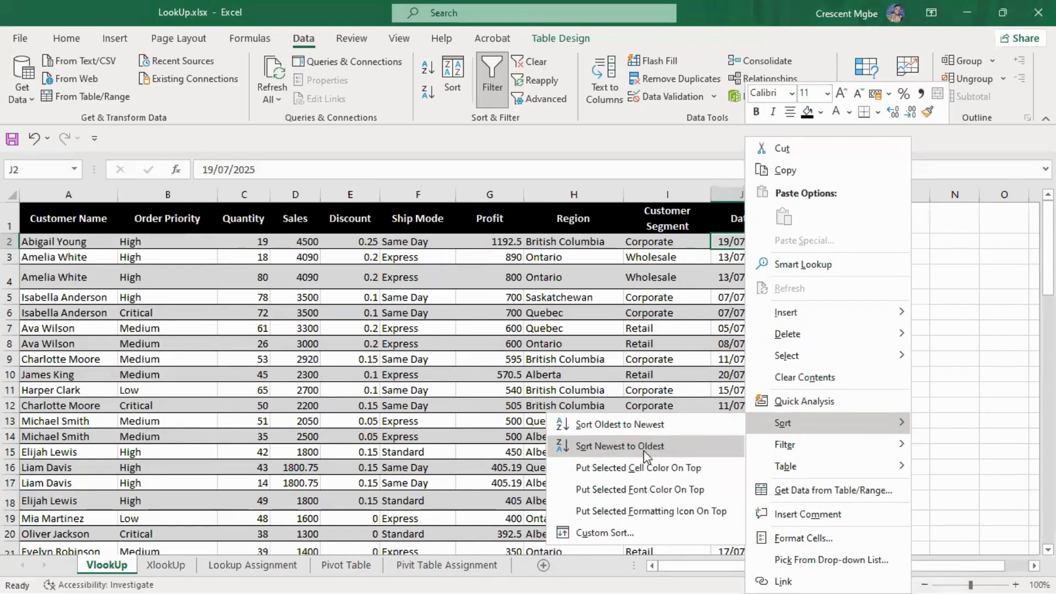
click(655, 425)
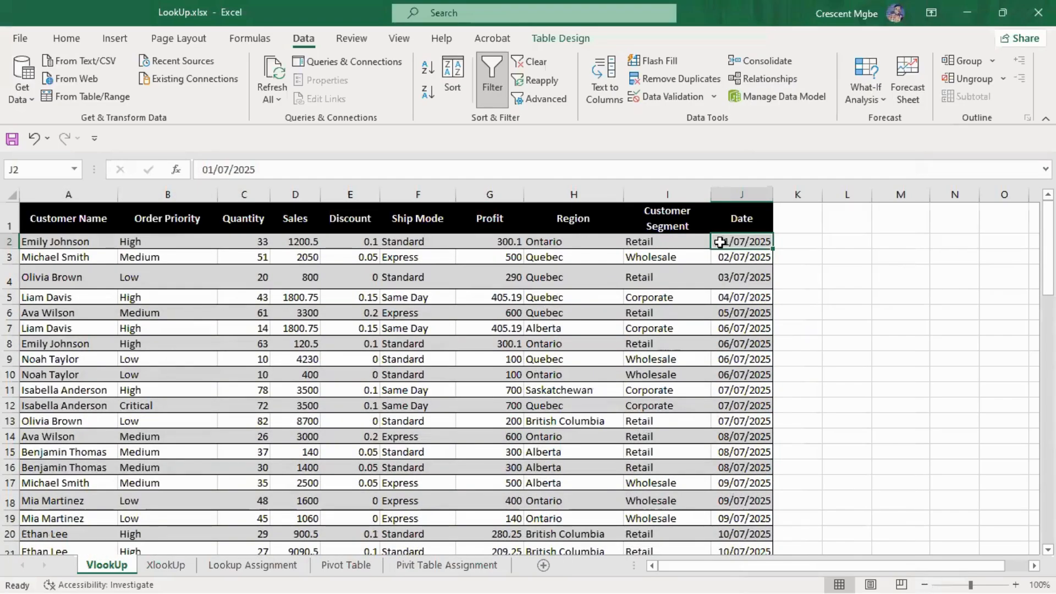
scroll(726, 275, down, 8)
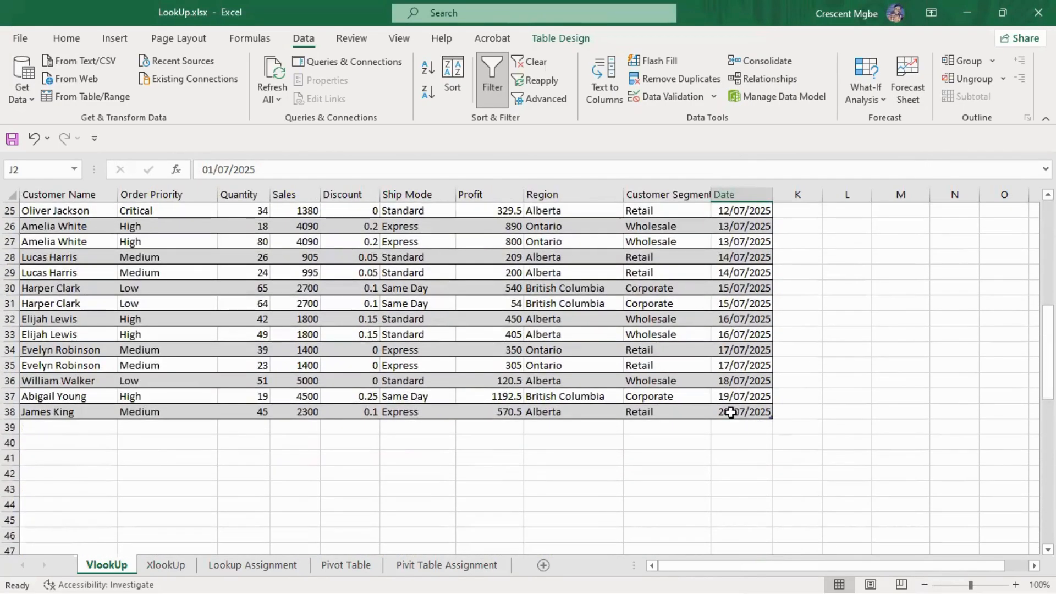
scroll(726, 330, up, 8)
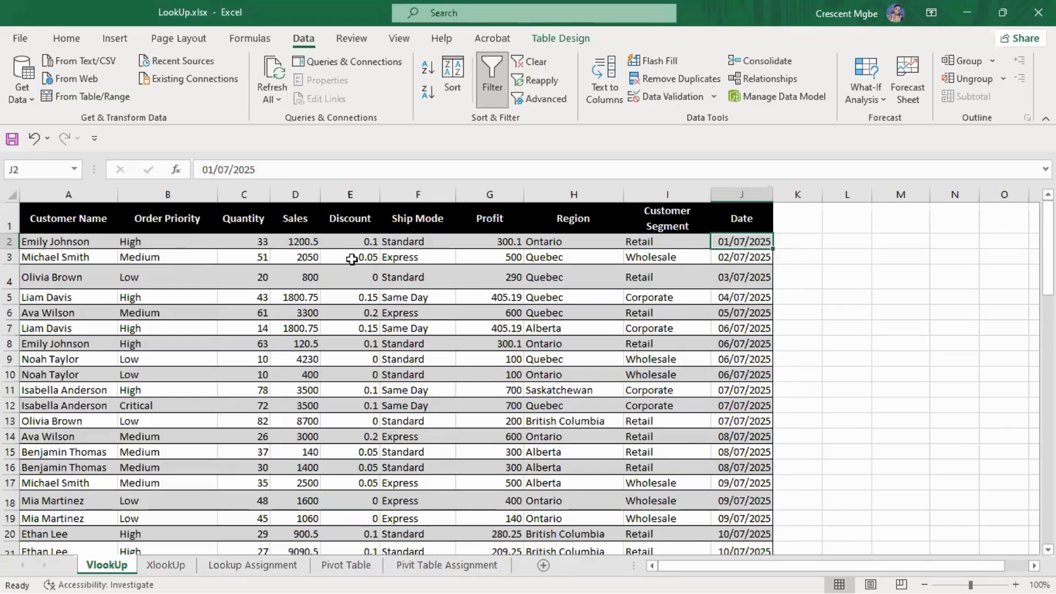
Open the custom sort settings from the Profit column, examine the Sort On options, and cancel without sorting
click(491, 241)
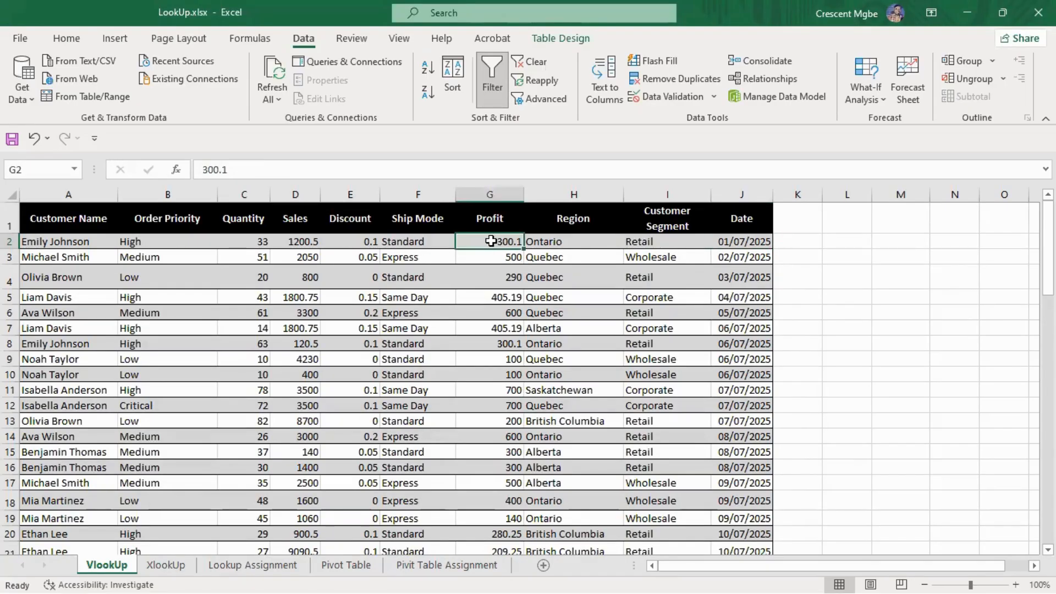
right_click(490, 241)
mouse_move(588, 422)
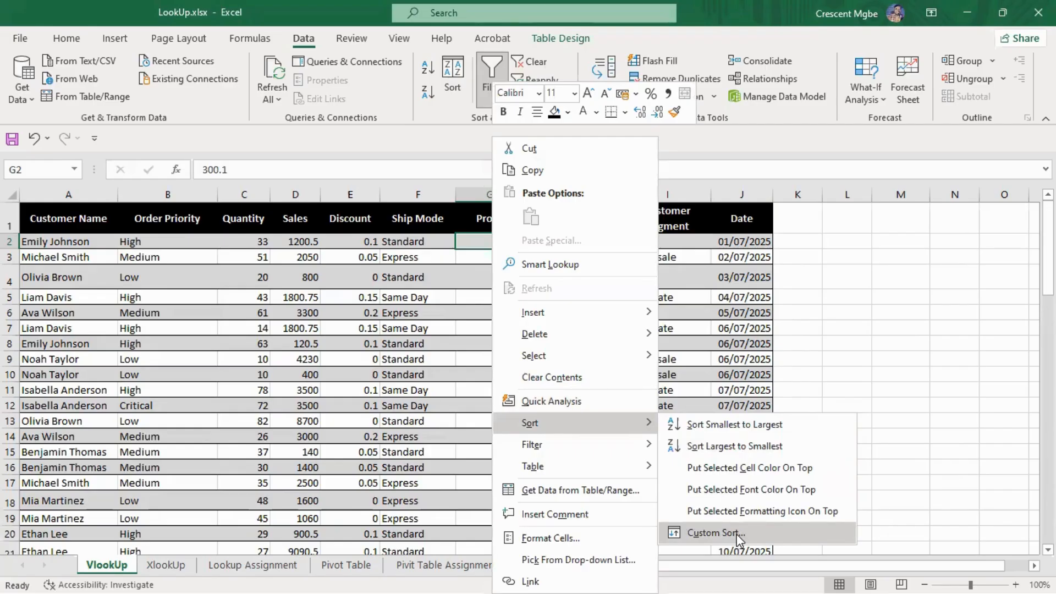
click(715, 532)
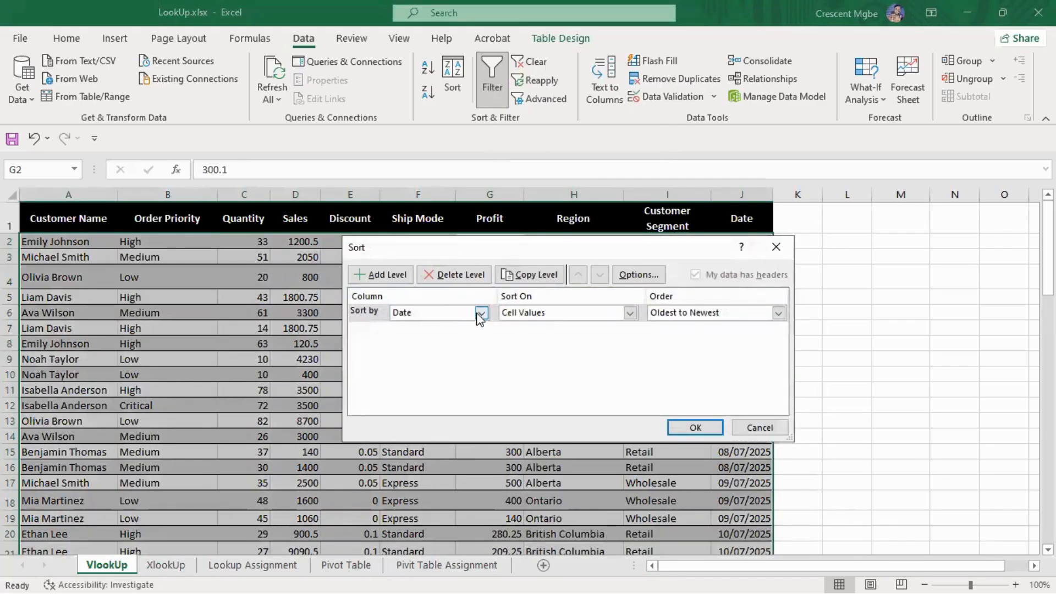
click(631, 313)
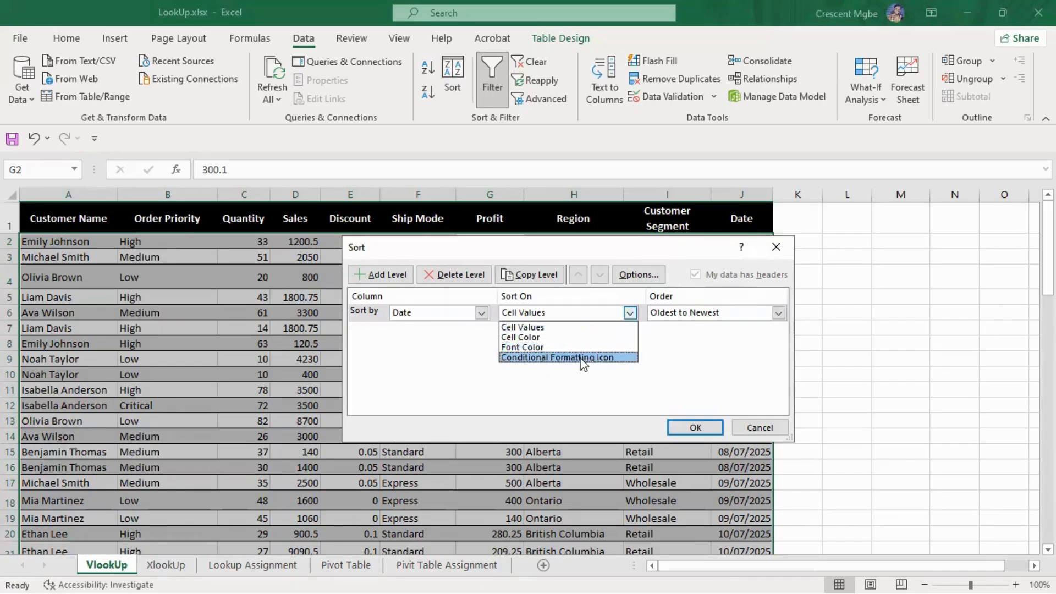
click(672, 340)
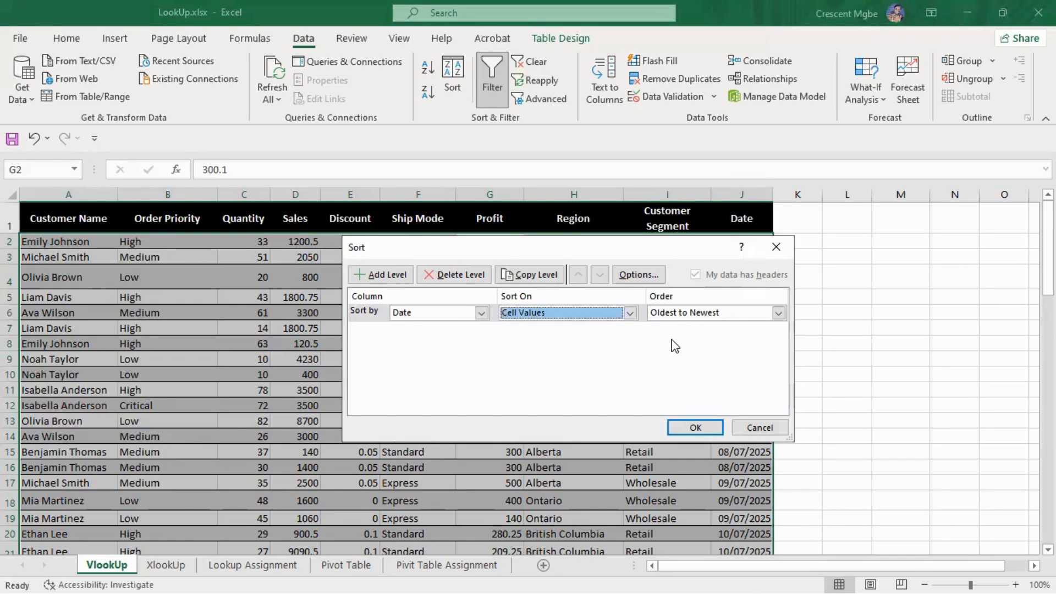
click(766, 427)
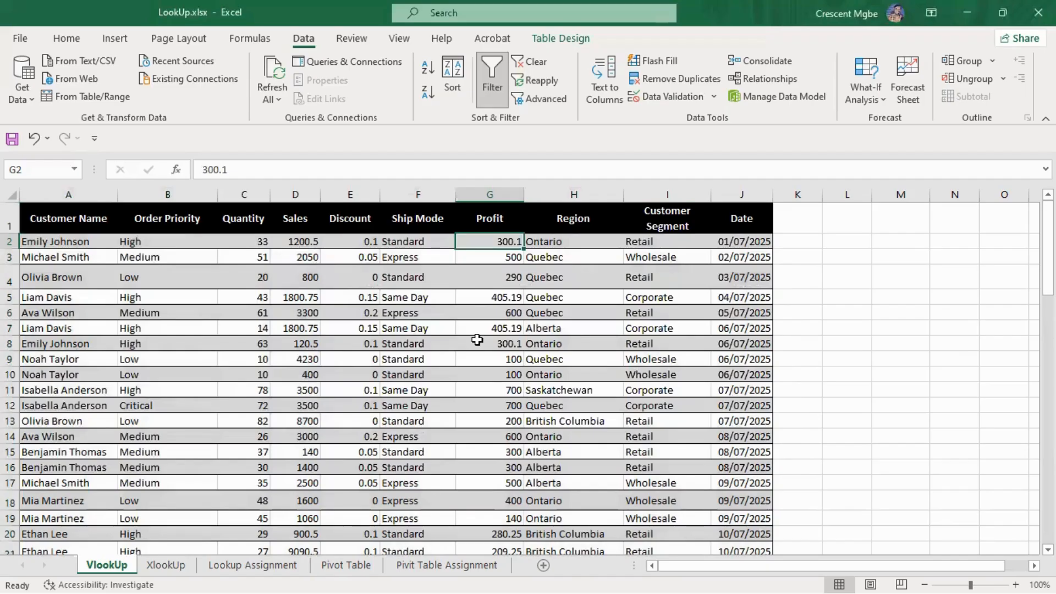
scroll(477, 340, down, 5)
scroll(473, 339, up, 5)
click(844, 272)
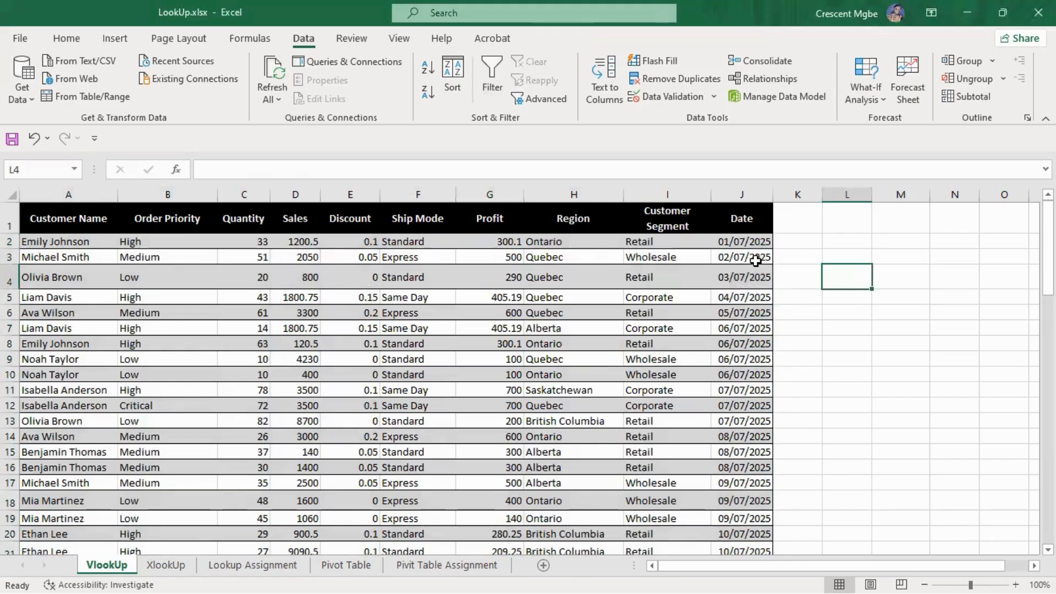
click(834, 358)
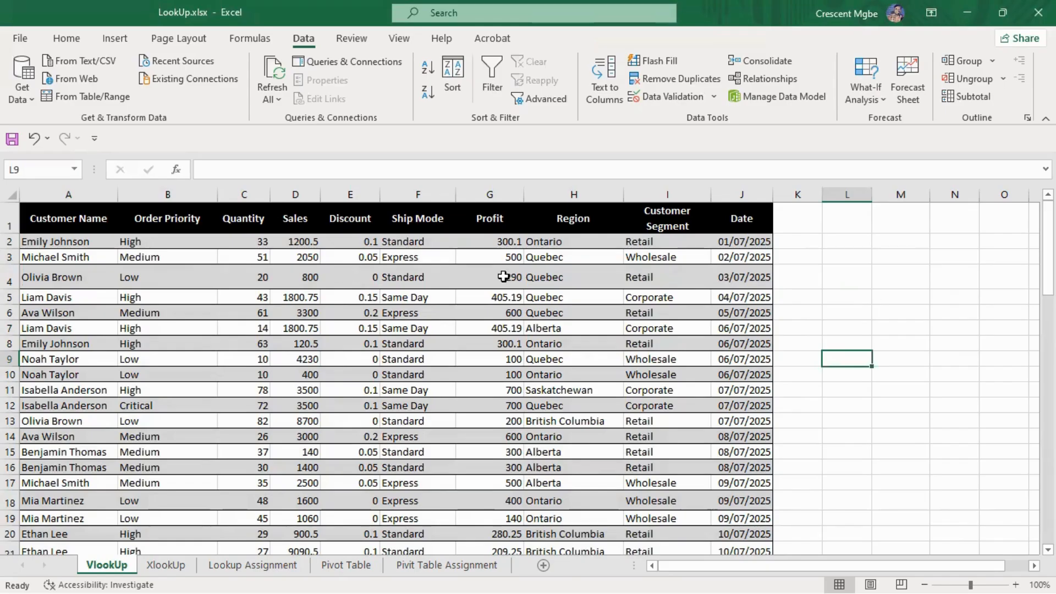
Select A1:J15 and turn off filtering for the table
click(49, 217)
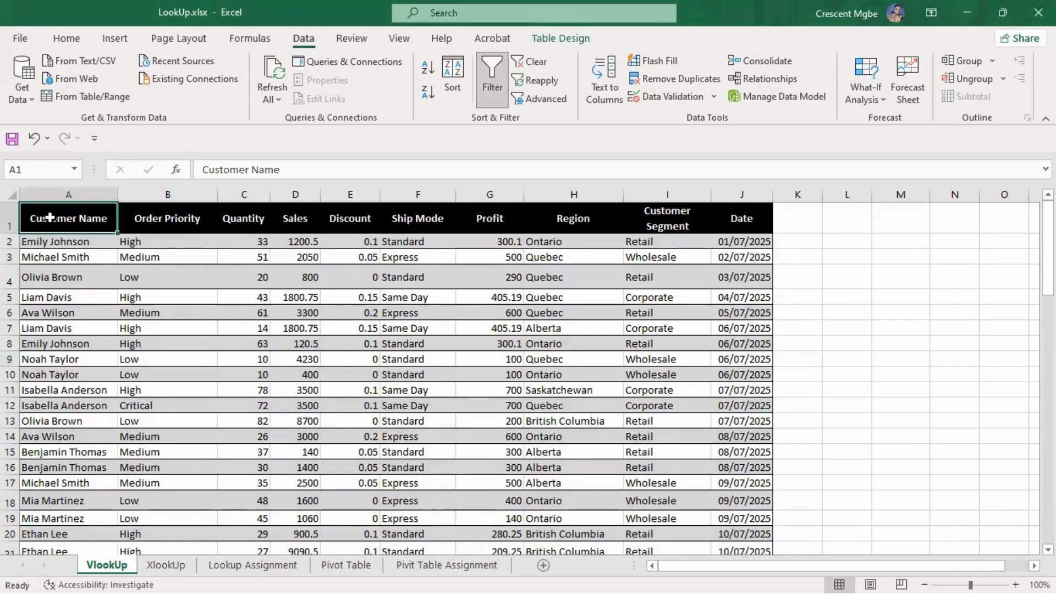
drag(50, 218, 733, 450)
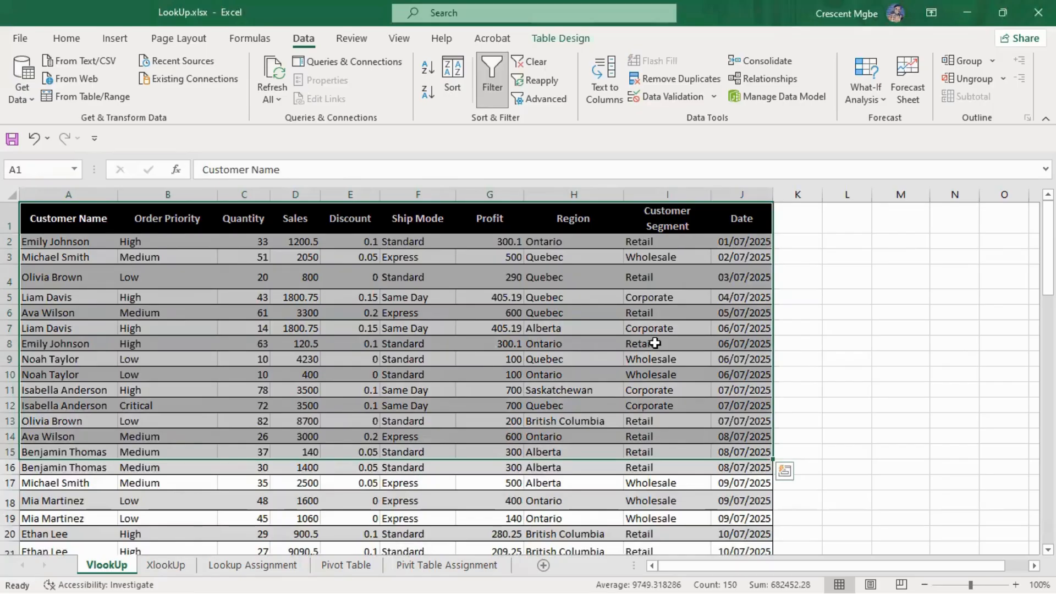
key(ctrl+shift+l)
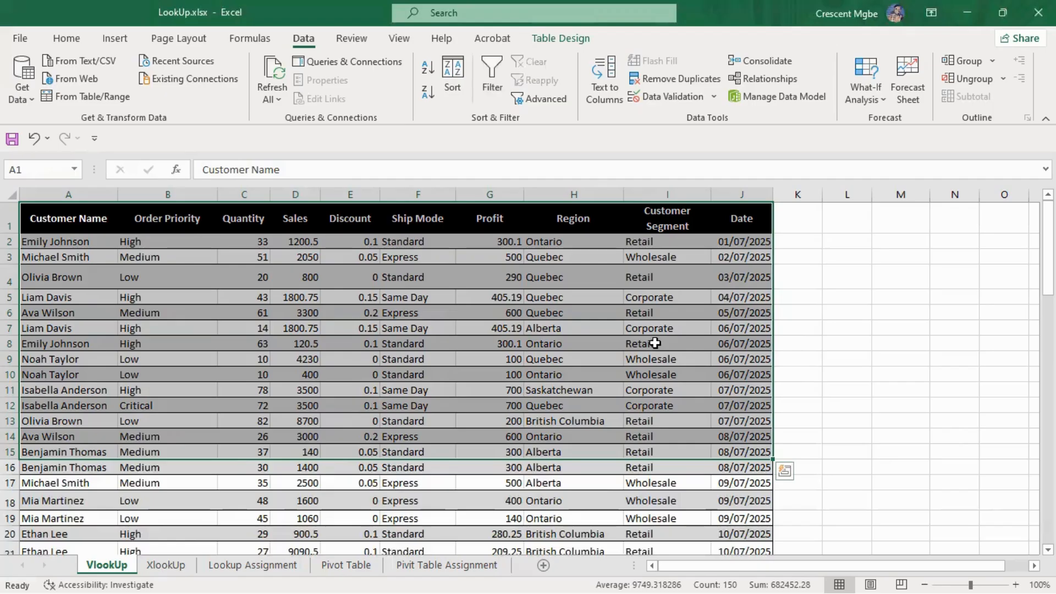
Try turning on the filter buttons in the table's header row, and undo the change
click(853, 286)
click(482, 294)
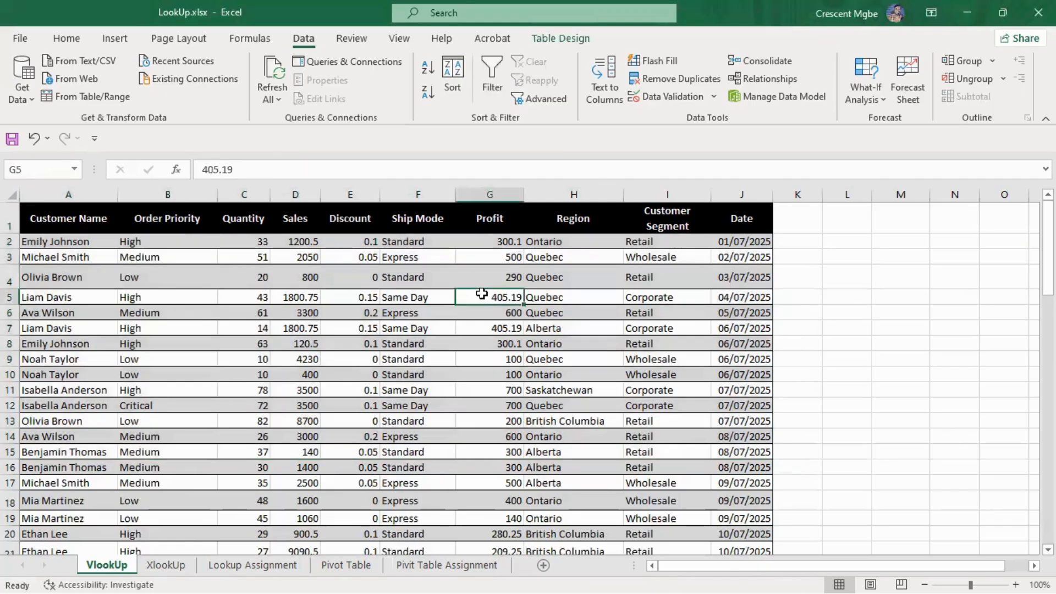
key(ctrl+shift+l)
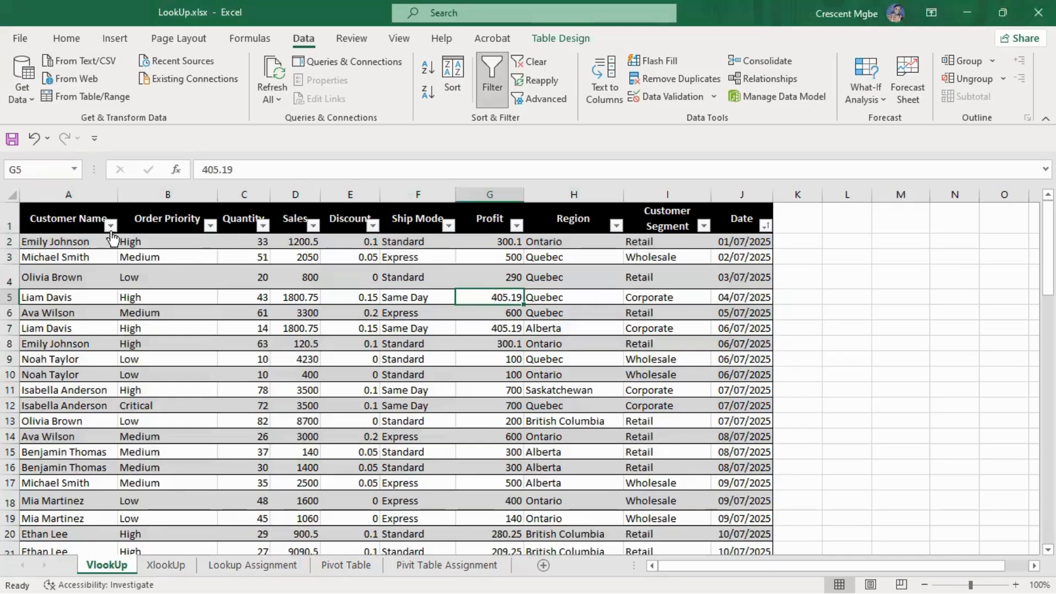
key(ctrl+shift+l)
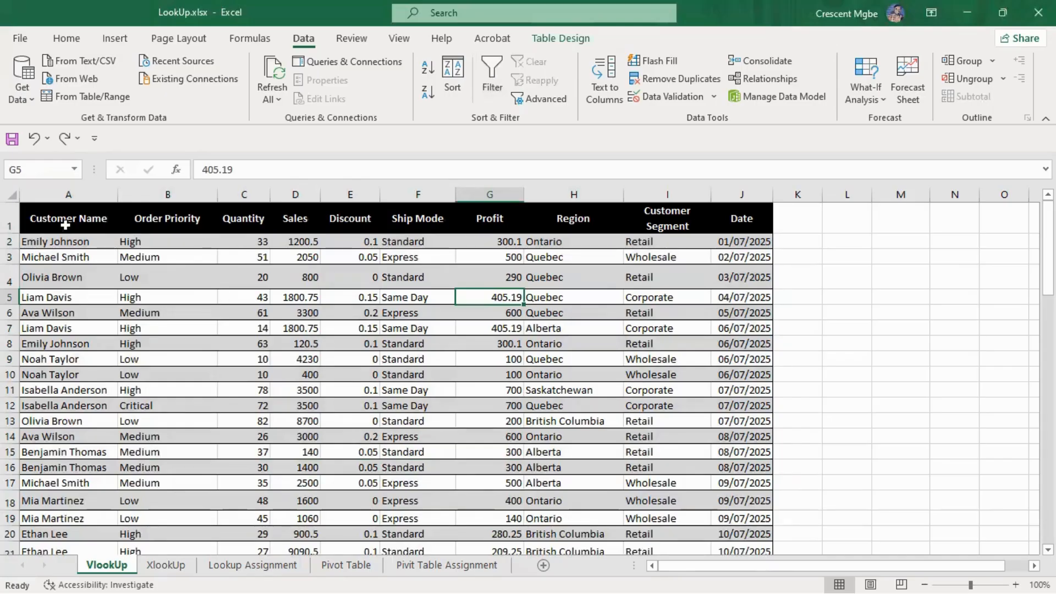
Select A1:J8, view the table design options, and select Profit cell G3
drag(63, 223, 738, 349)
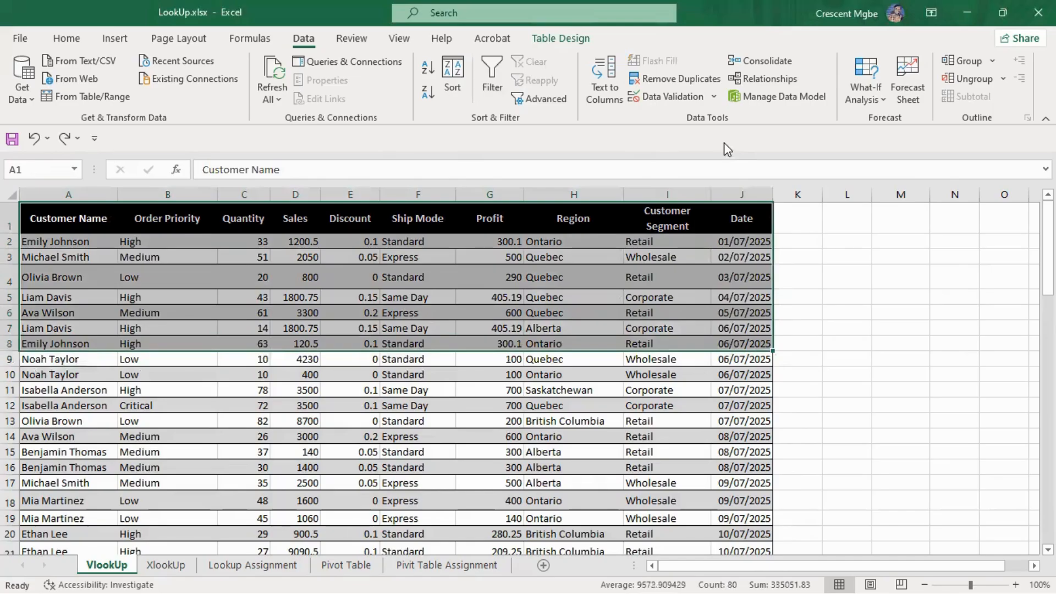
click(567, 38)
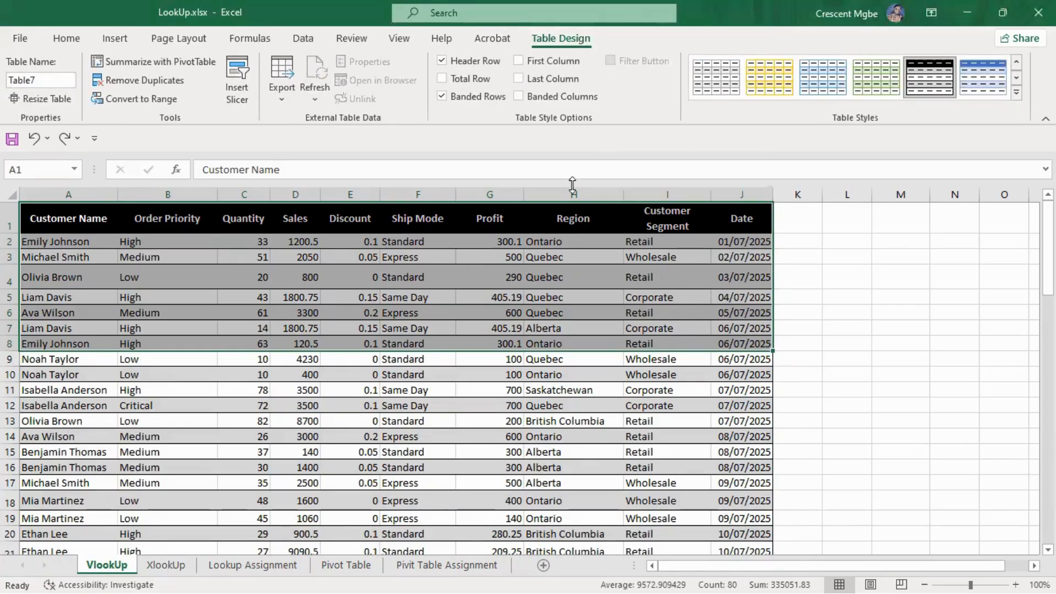
click(515, 311)
click(500, 258)
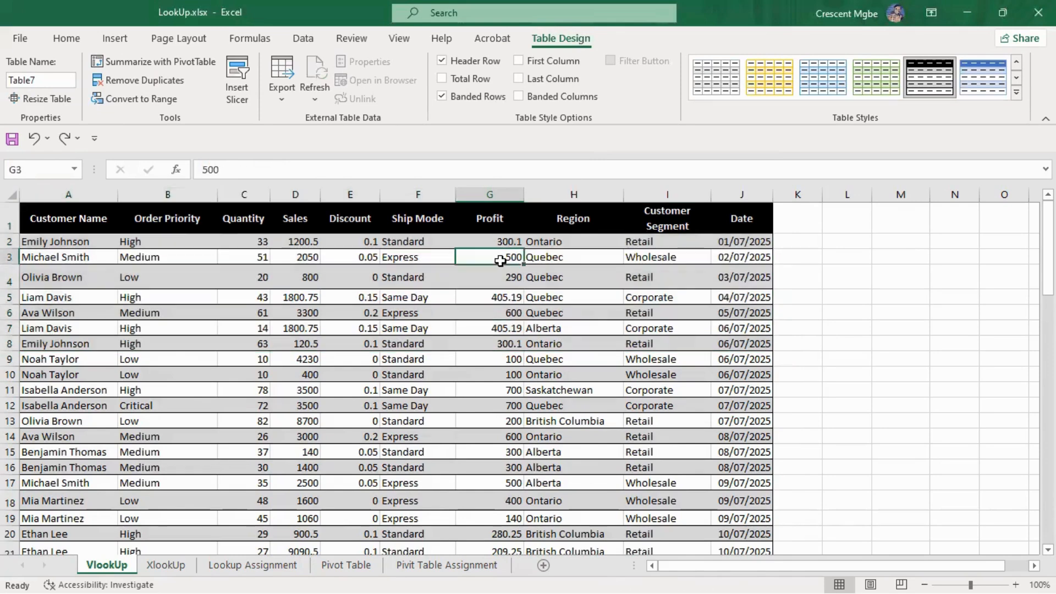
Switch the table's header filter buttons on, off, and on again with Ship Mode cell F10 selected
click(500, 228)
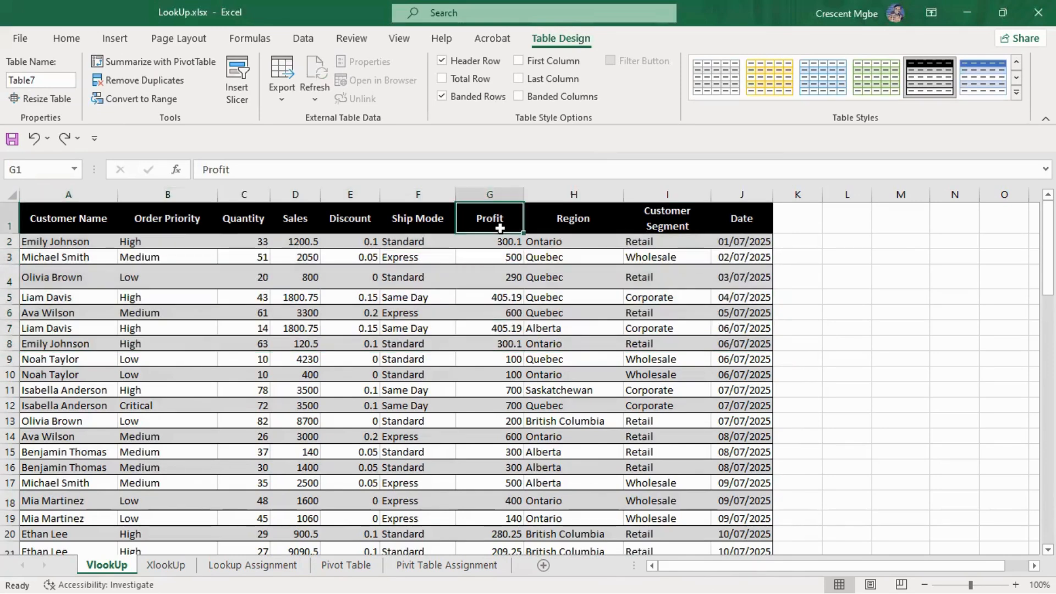
click(432, 223)
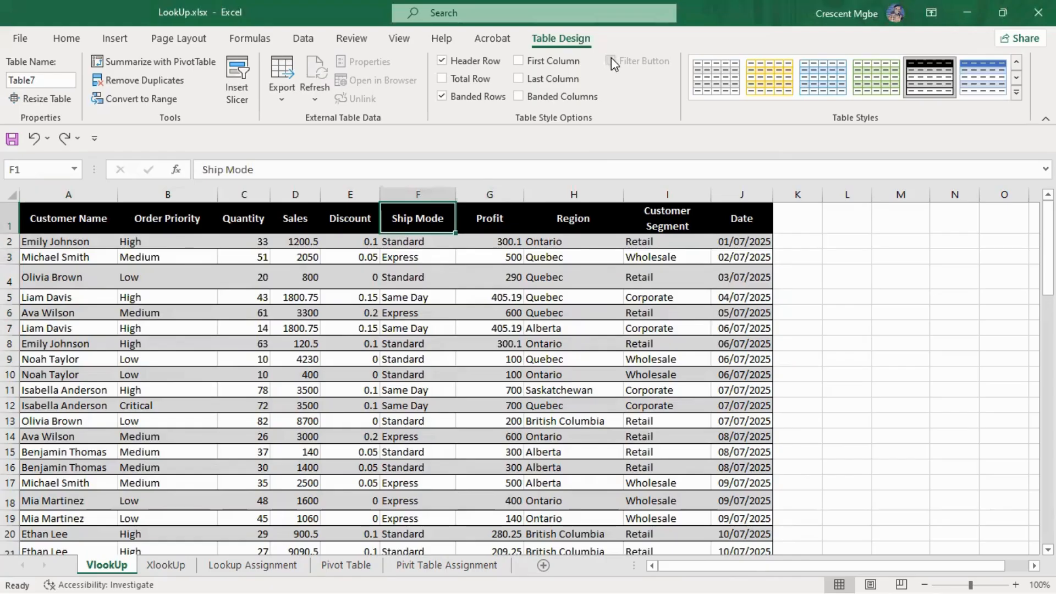
click(392, 372)
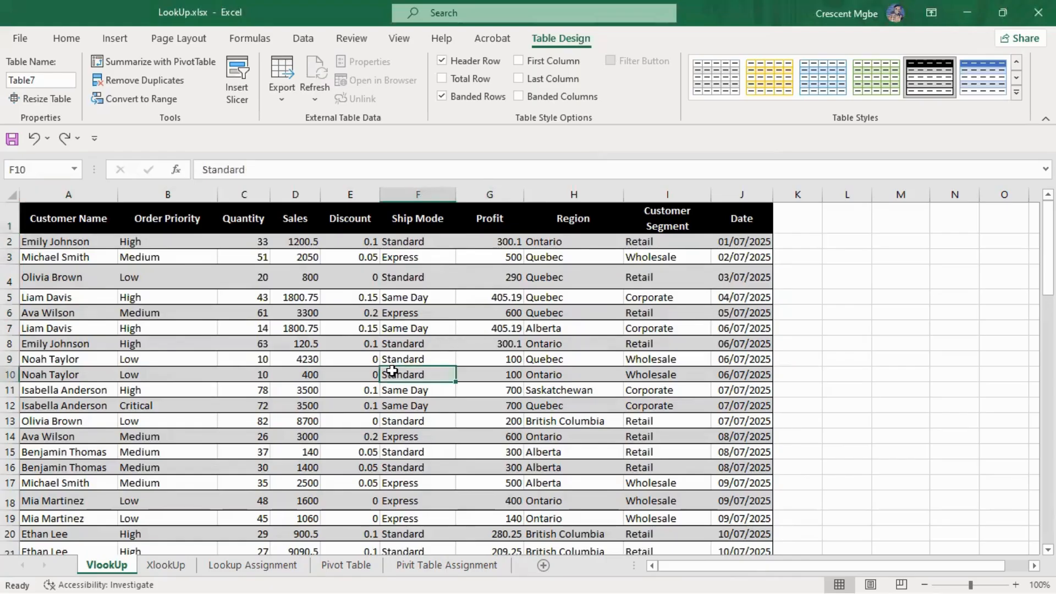
key(ctrl+shift+l)
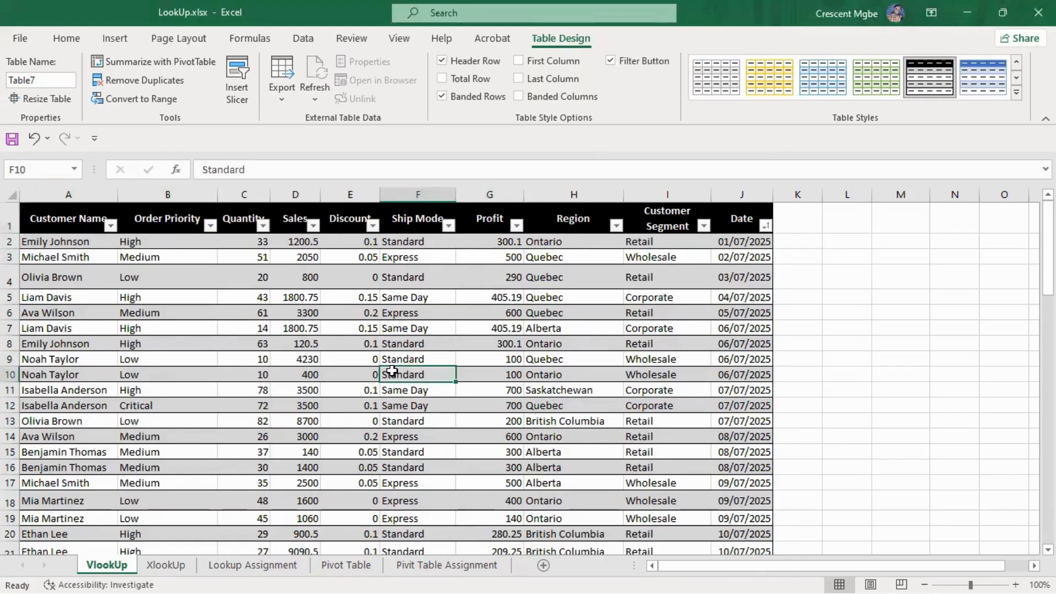
click(619, 63)
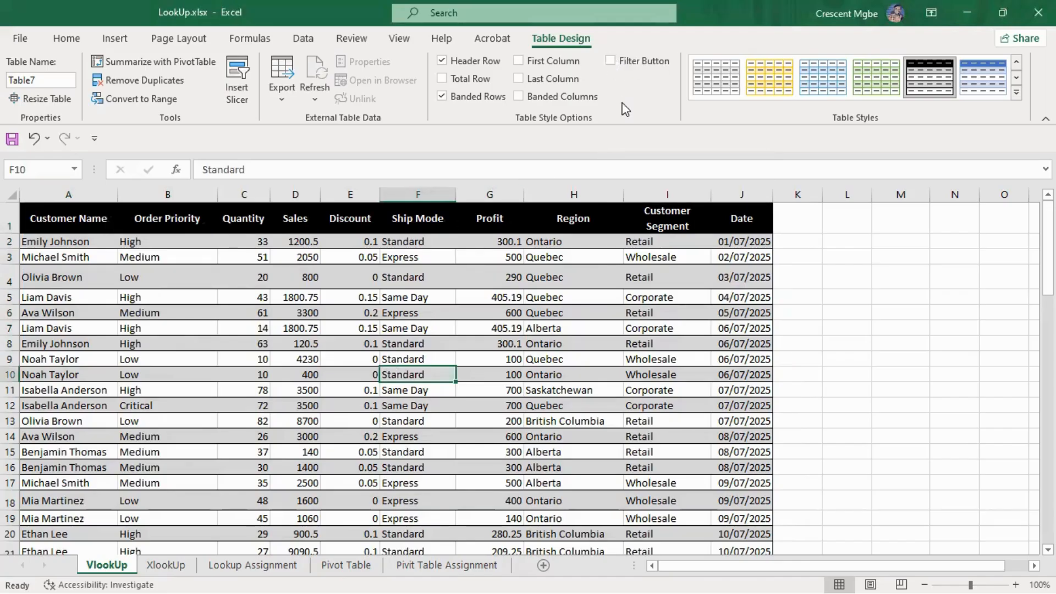
click(612, 62)
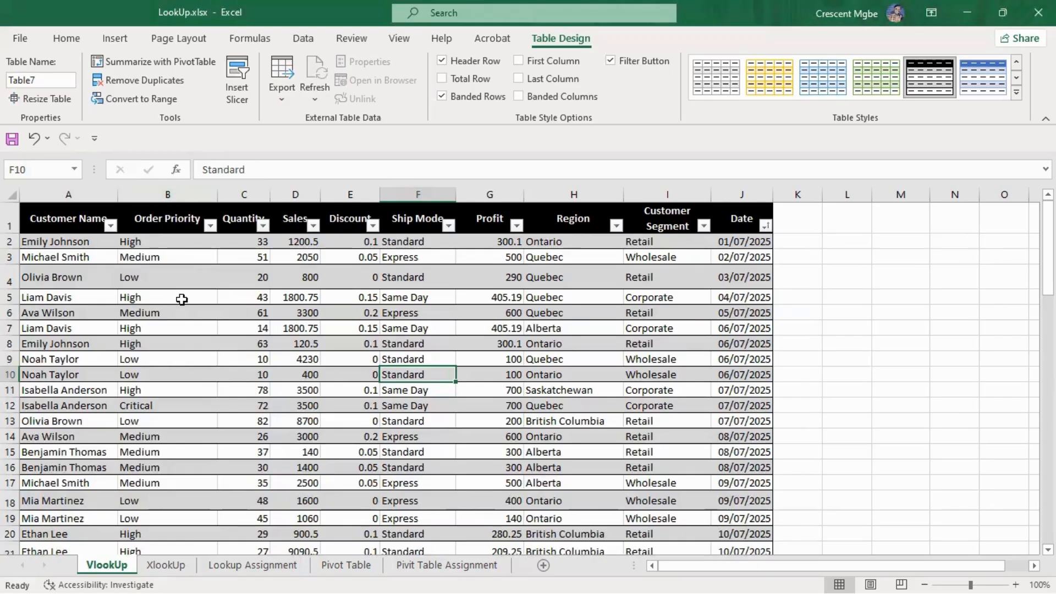
Filter the Order Priority column to show only High orders
click(211, 226)
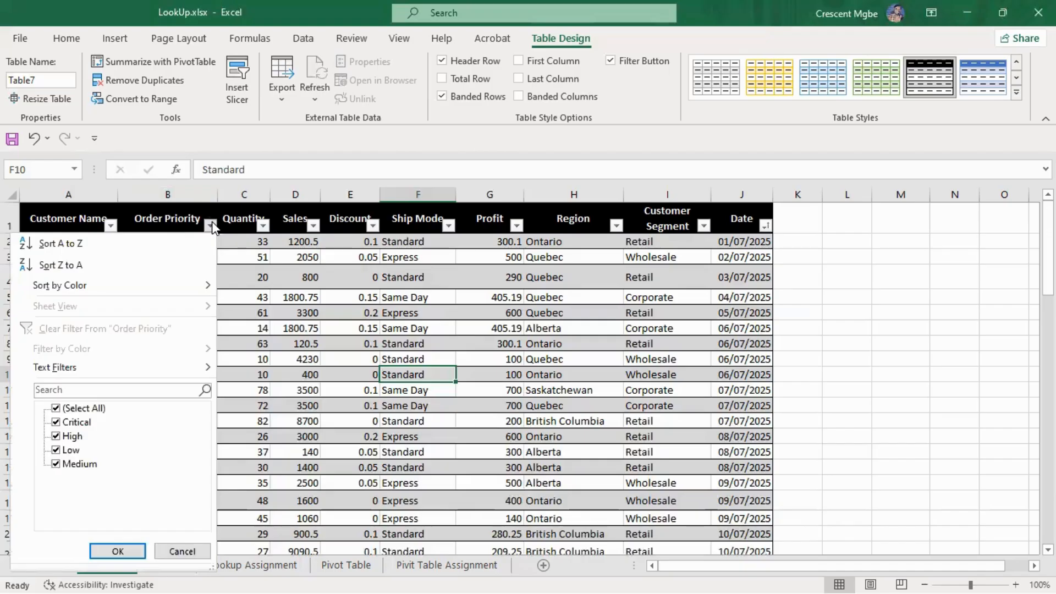
click(56, 409)
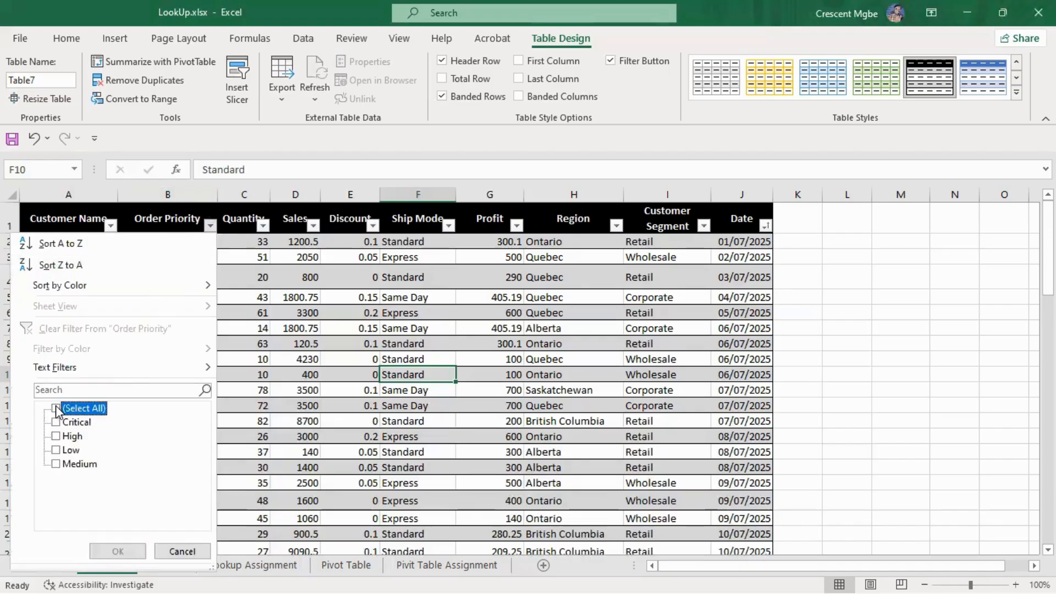
click(56, 437)
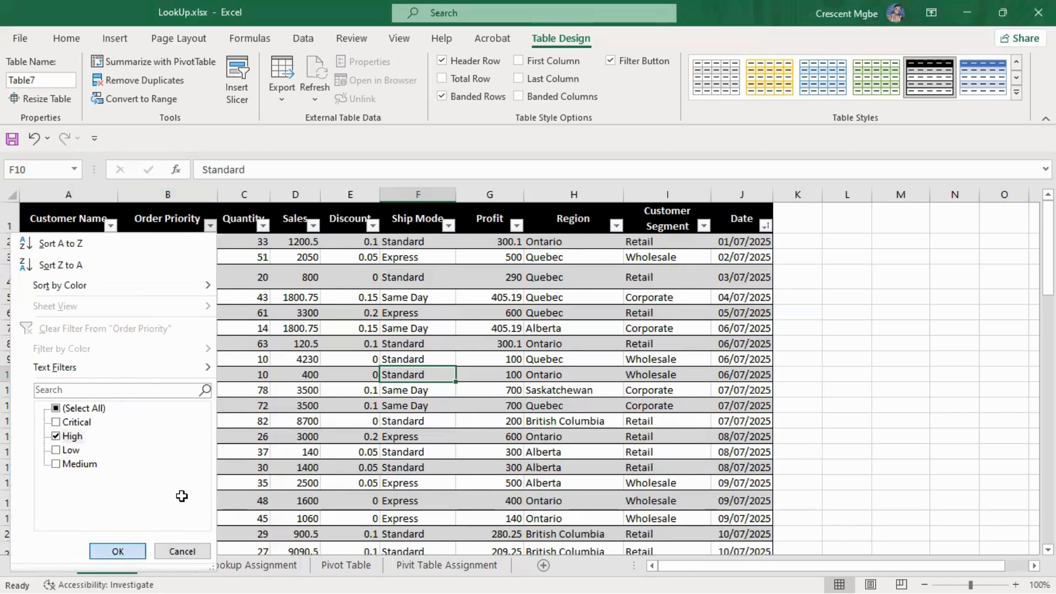
key(Return)
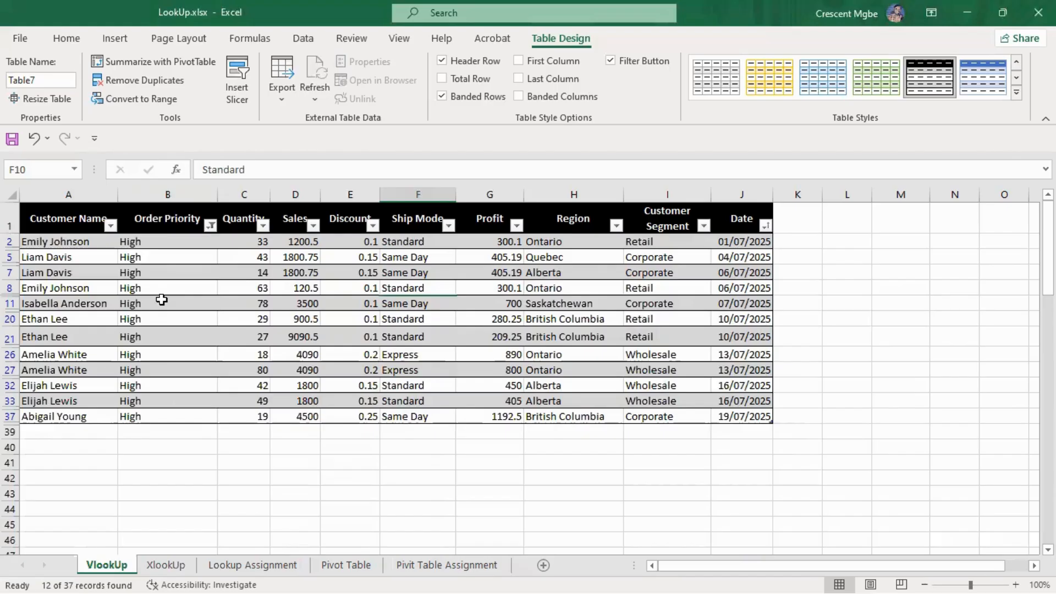
Total the Profit column in G39 with a SUM formula over G2:G37
click(507, 431)
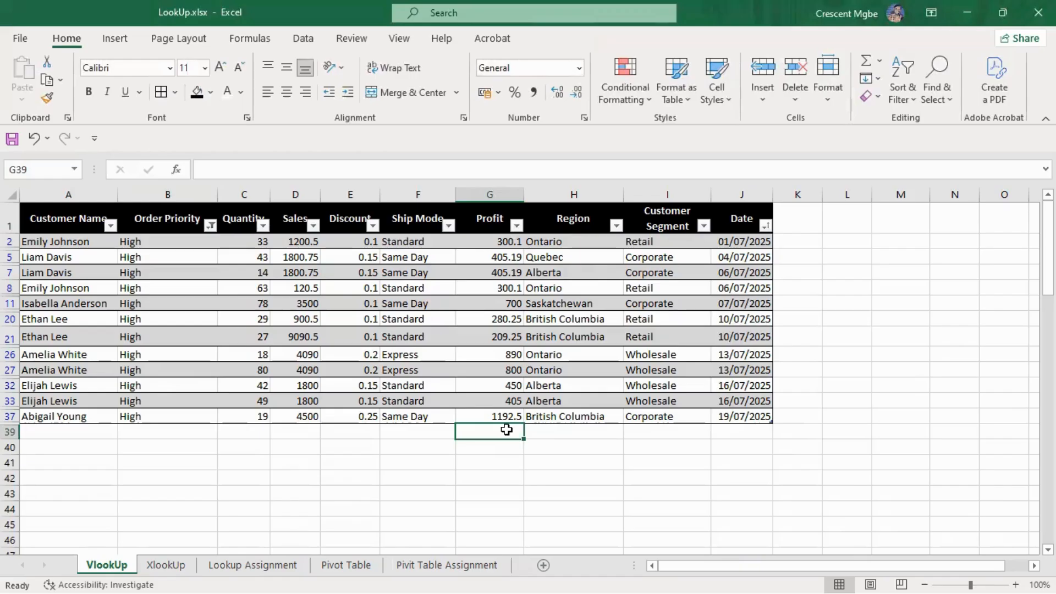
text(=sum)
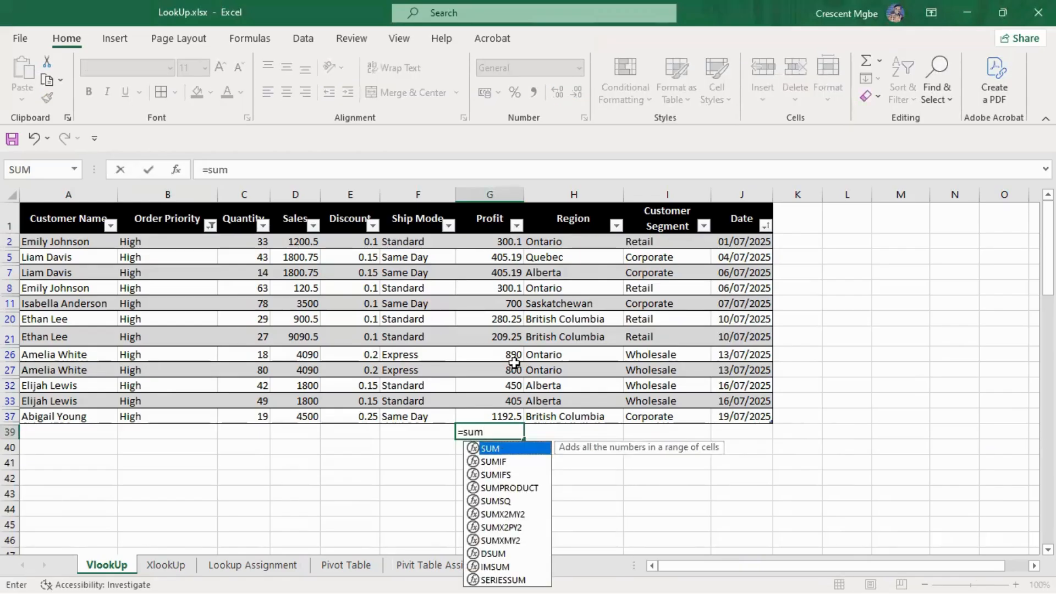
double_click(516, 450)
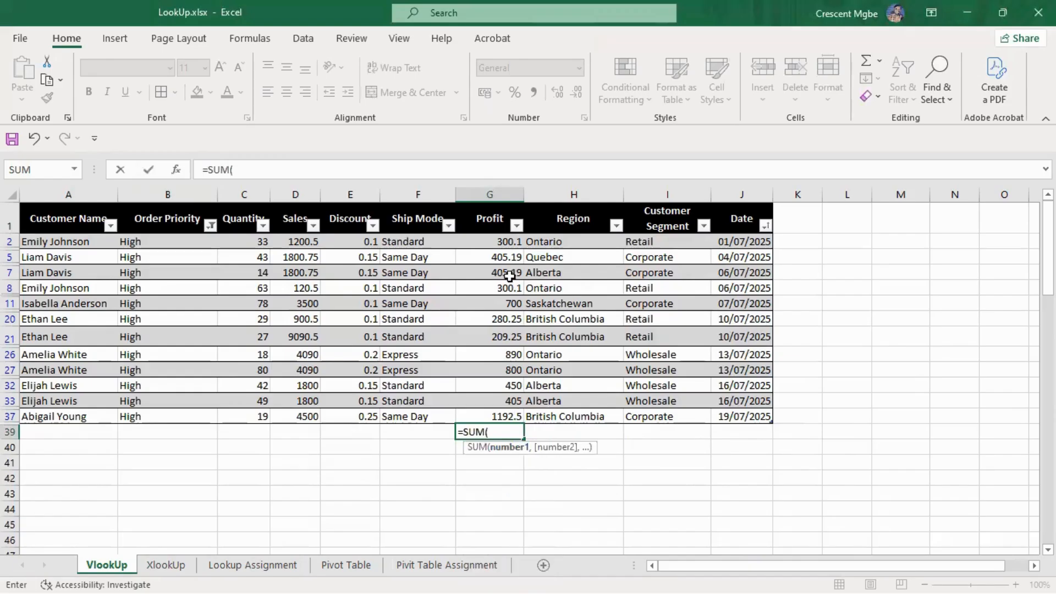
drag(502, 241, 489, 417)
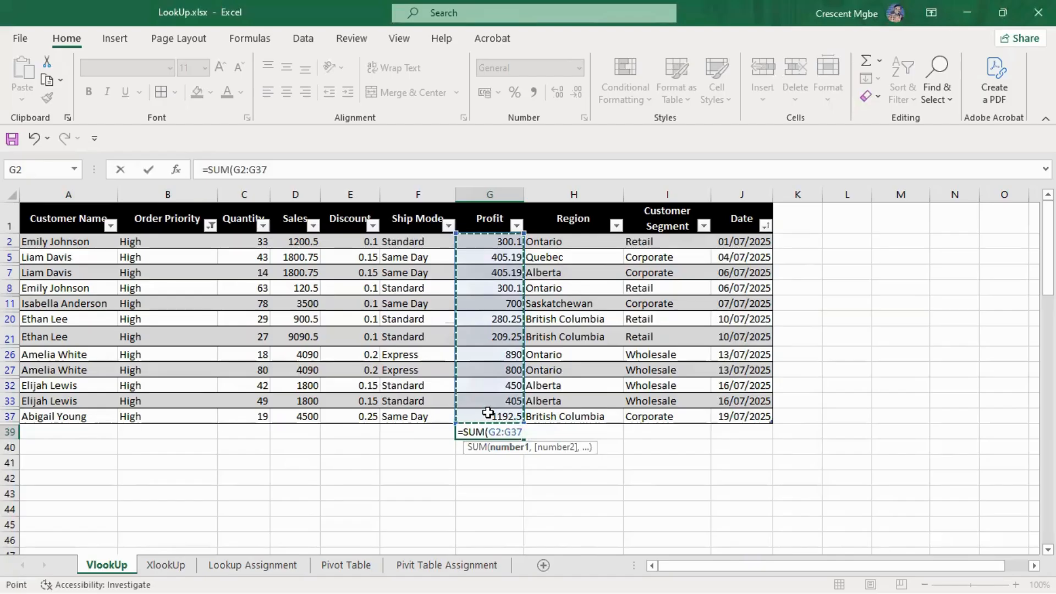
key(Return)
click(608, 506)
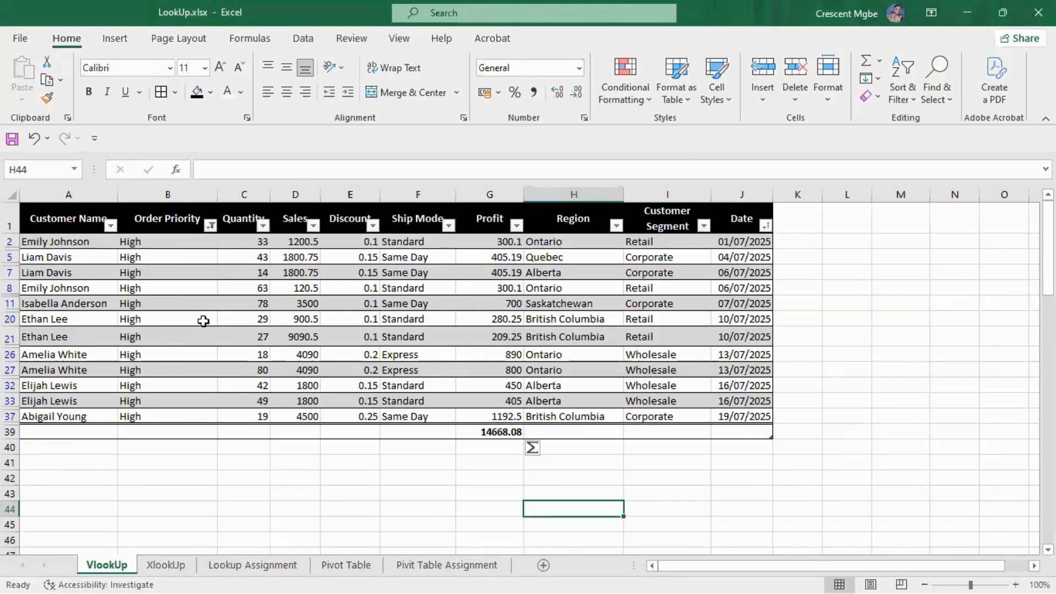
Delete the Profit total from G39 and select empty cell L21
click(497, 435)
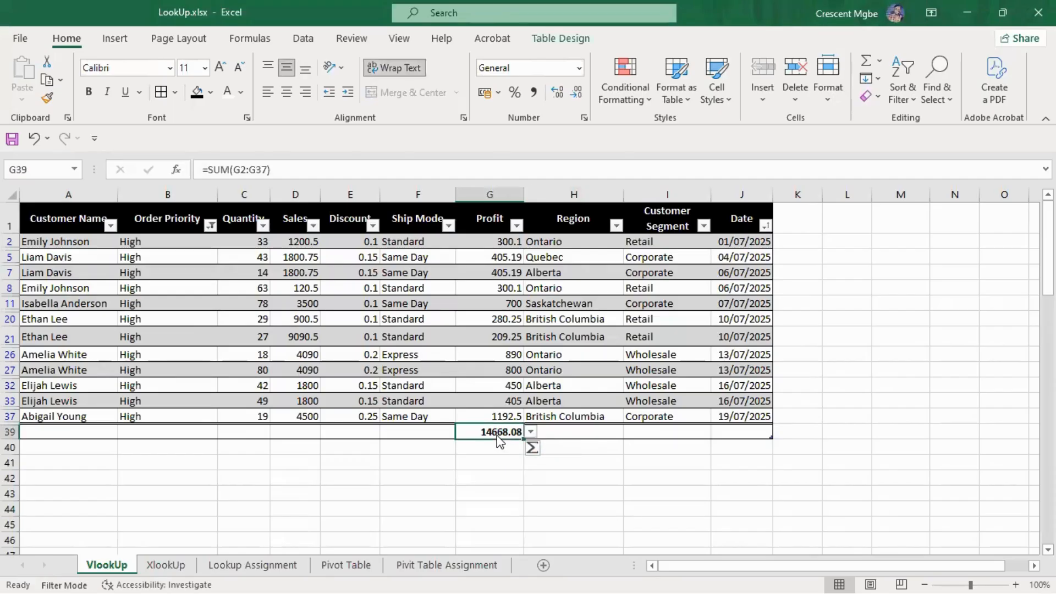
key(Delete)
click(611, 461)
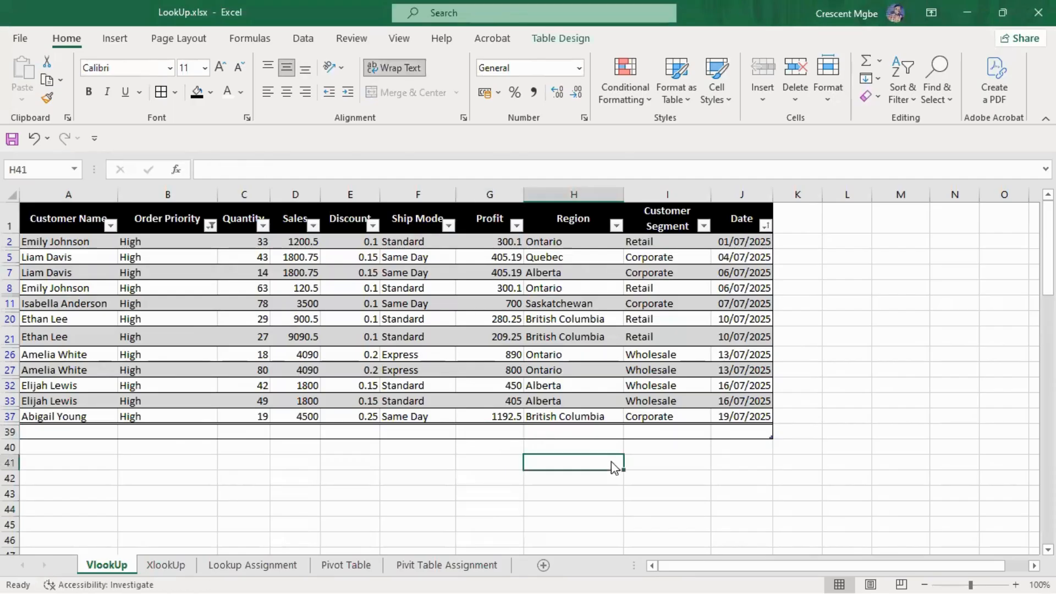
click(870, 342)
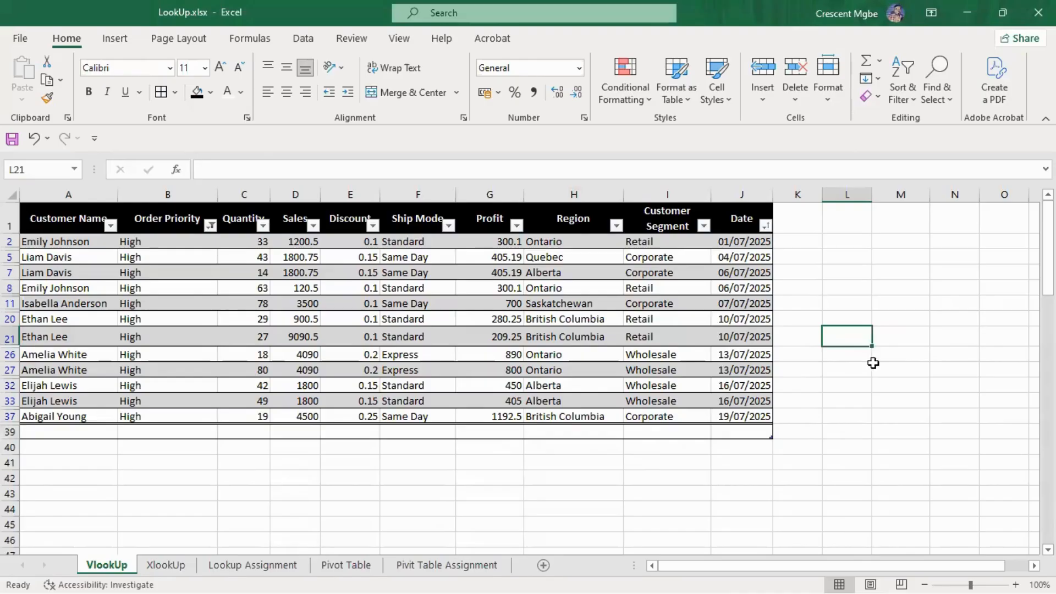
Undo the G39 total edits, the Order Priority filter, and the header filter buttons
key(ctrl+z)
key(ctrl+z)
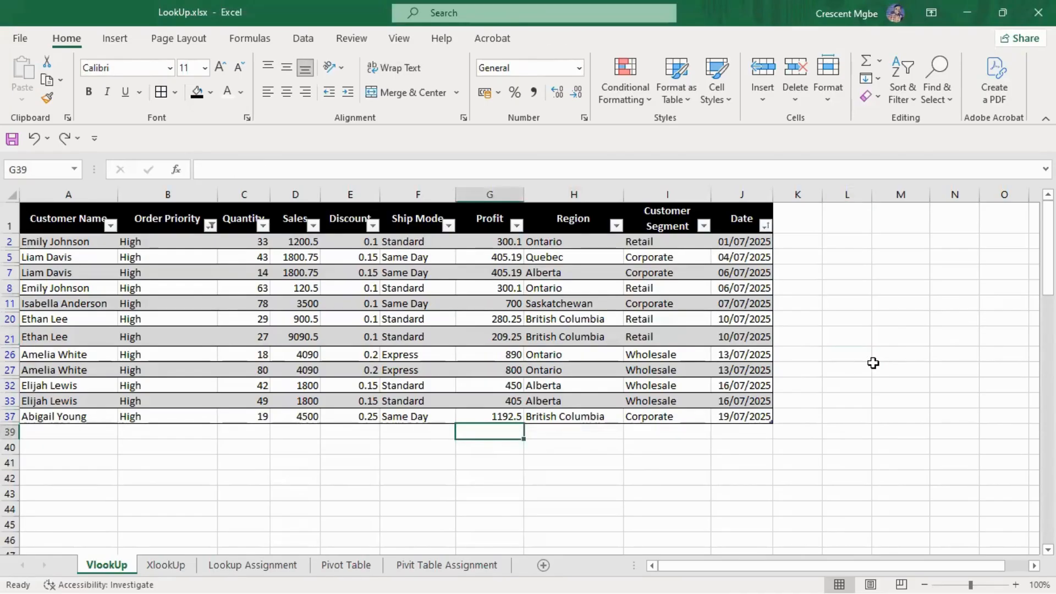
key(ctrl+z)
scroll(448, 385, up, 5)
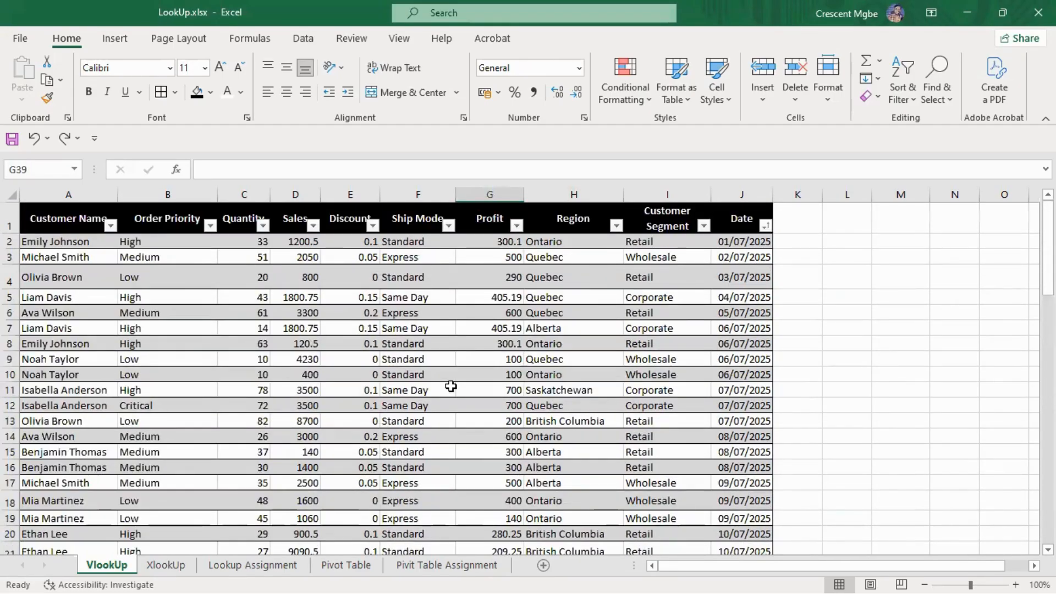
scroll(451, 386, down, 9)
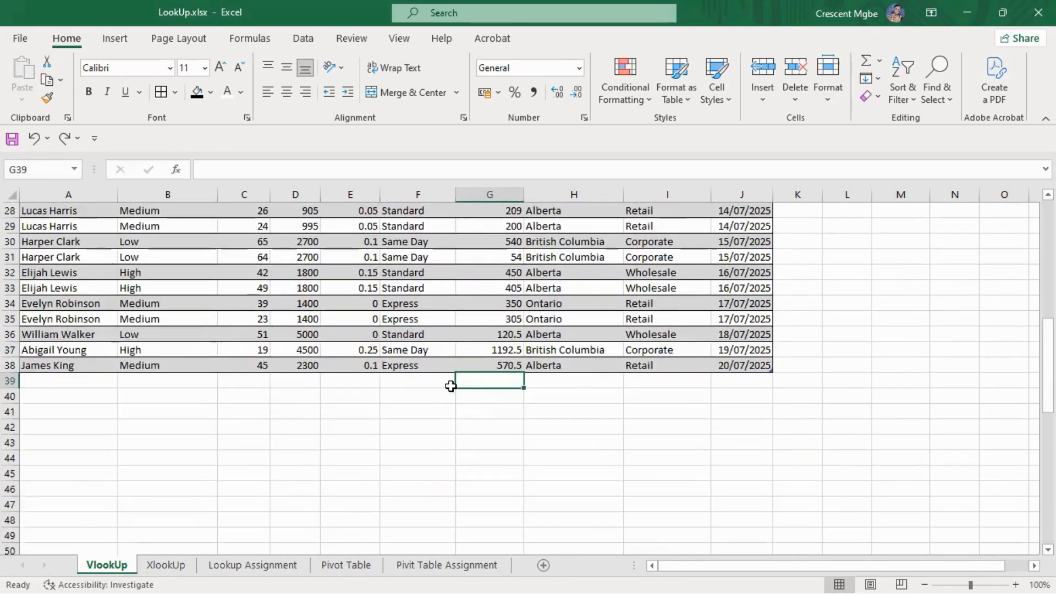
key(ctrl+z)
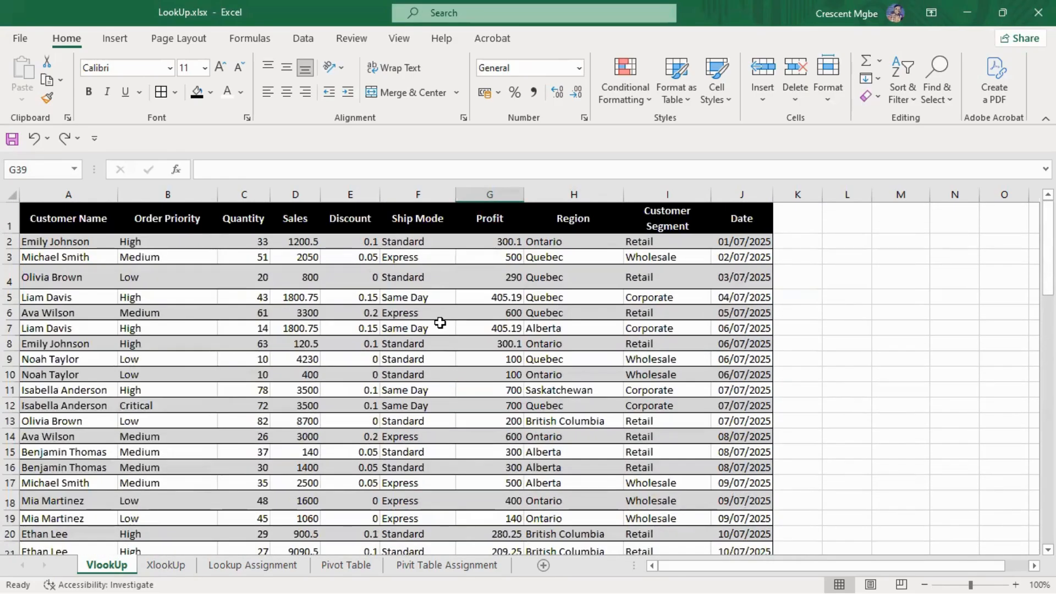
View the Find & Select options from Sales cell D7 and close them without choosing one
click(311, 328)
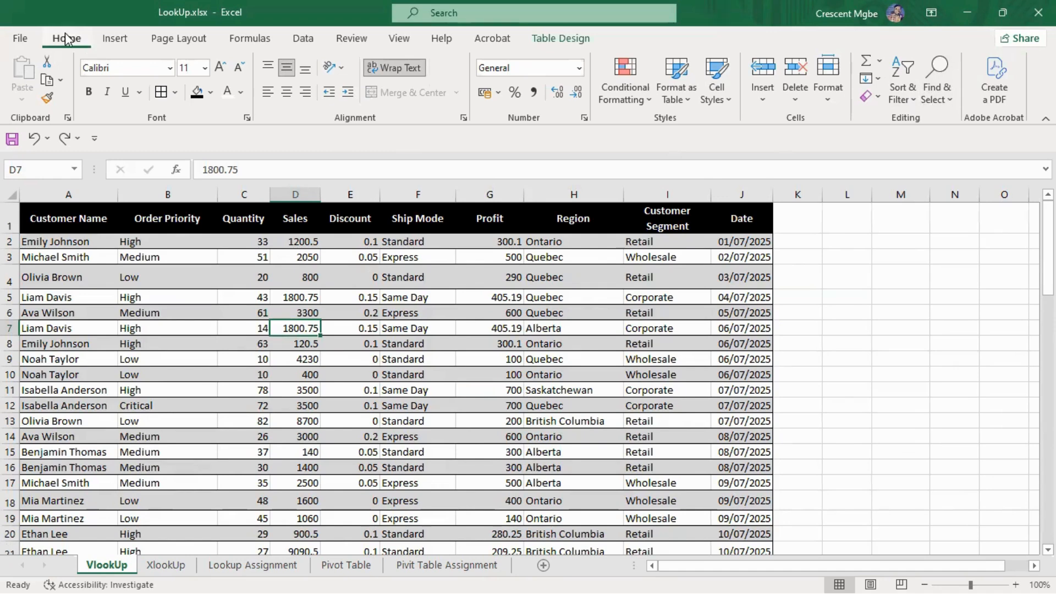
click(938, 85)
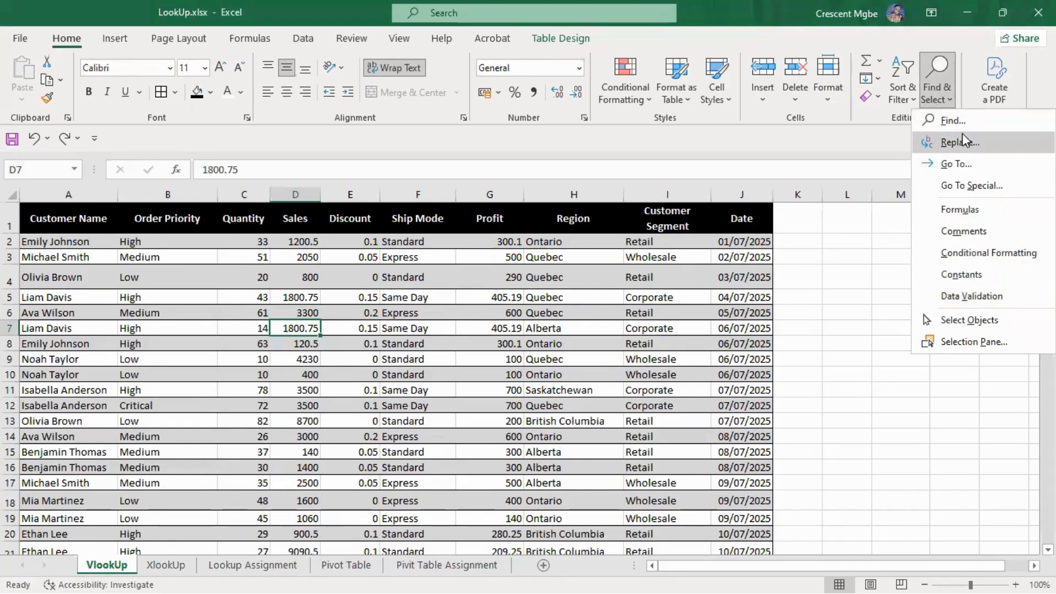
click(339, 299)
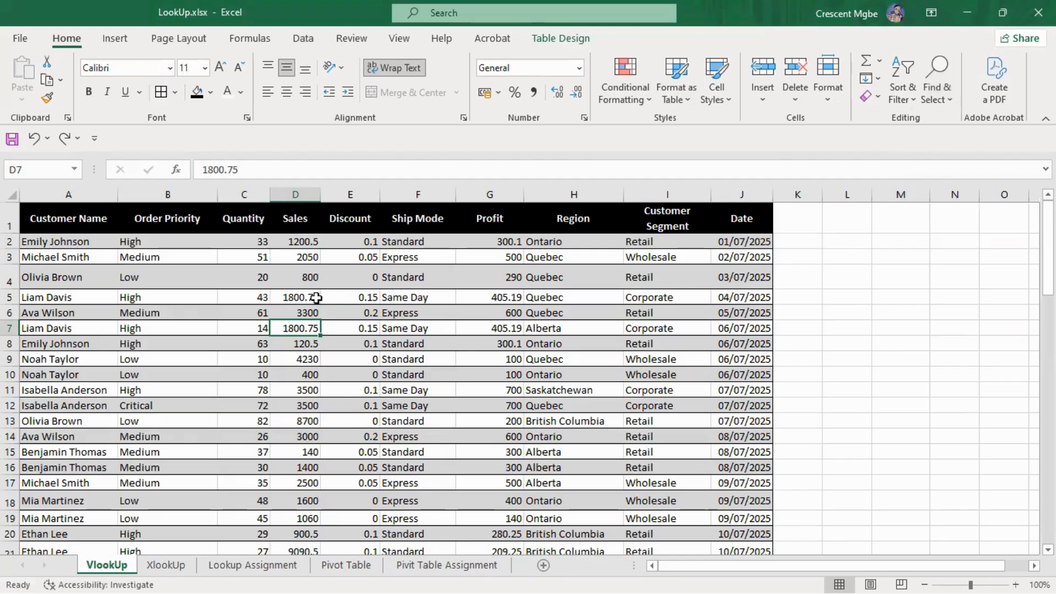
click(294, 298)
click(210, 310)
click(435, 300)
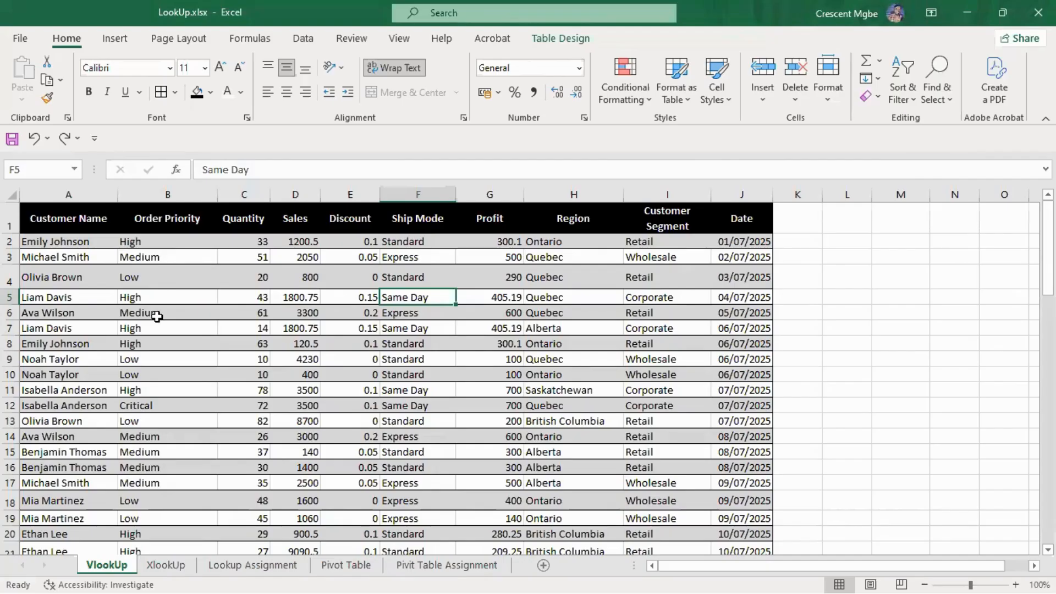
Filter the table by the value High of Order Priority cell B5, and undo the filter
click(151, 298)
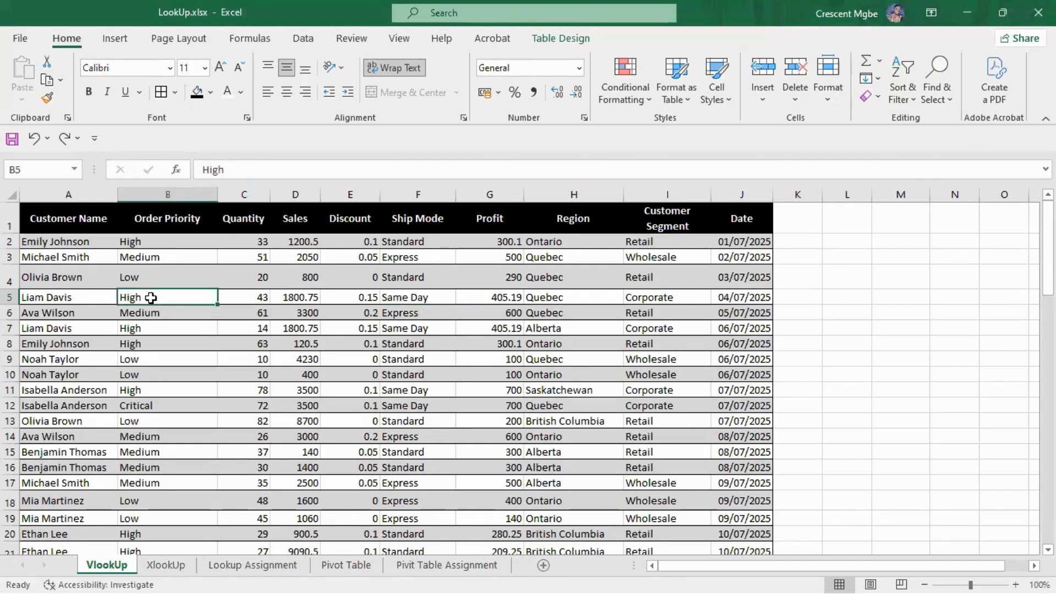
right_click(150, 298)
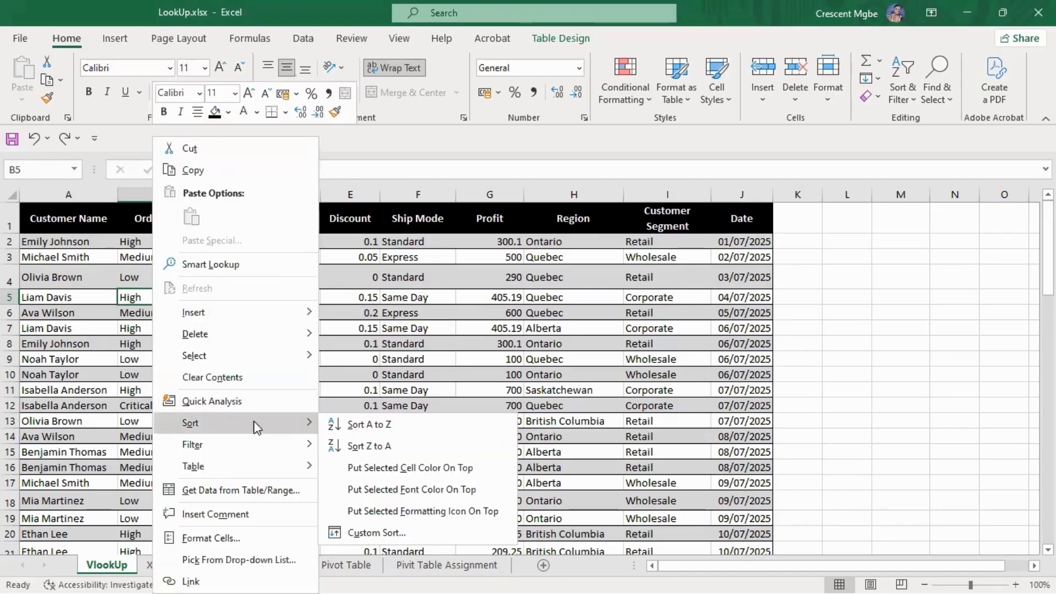
mouse_move(260, 450)
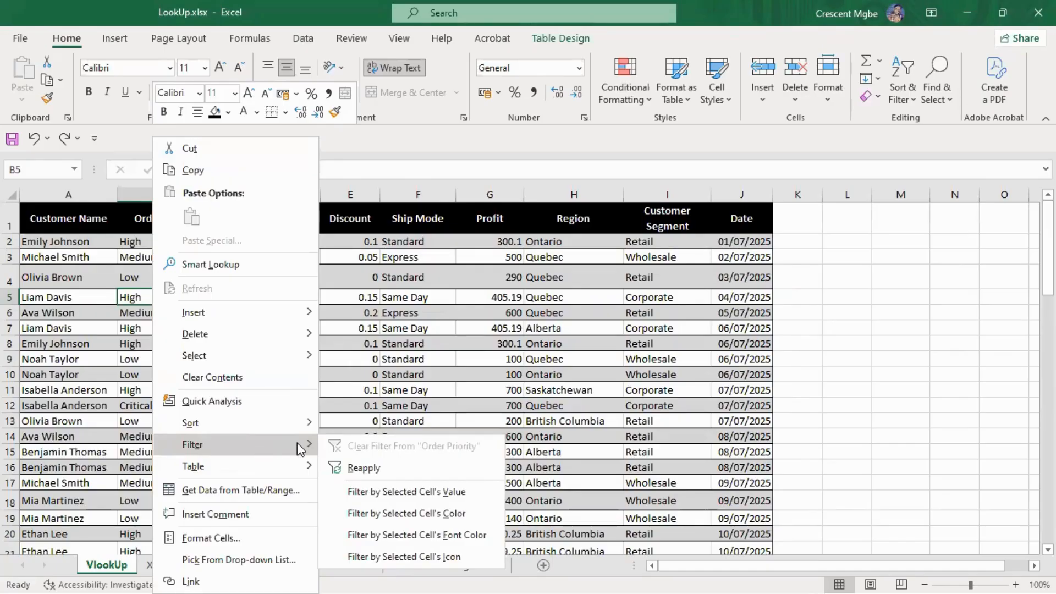
click(419, 492)
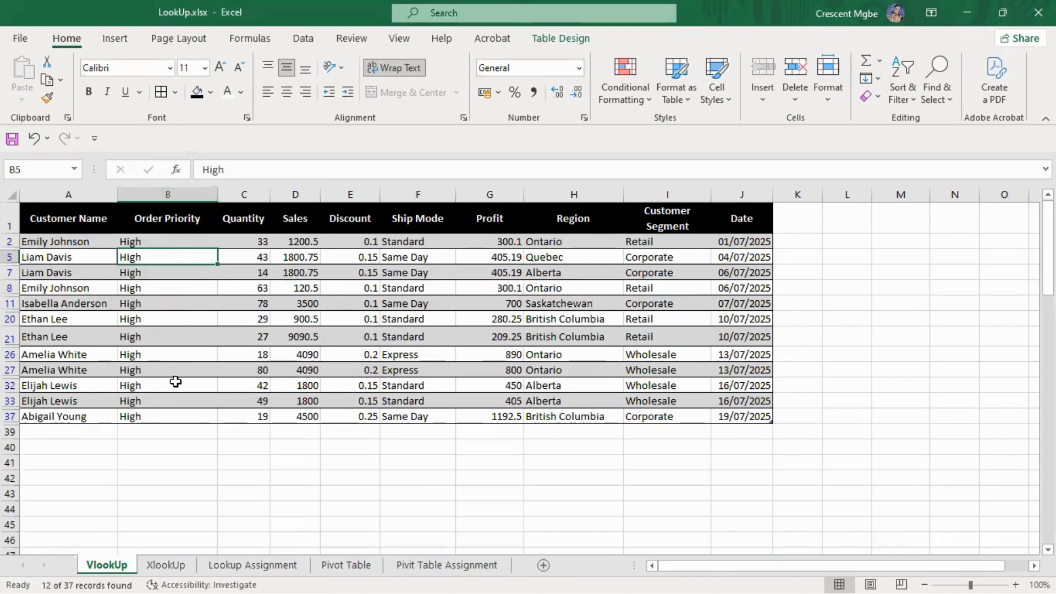
key(ctrl+z)
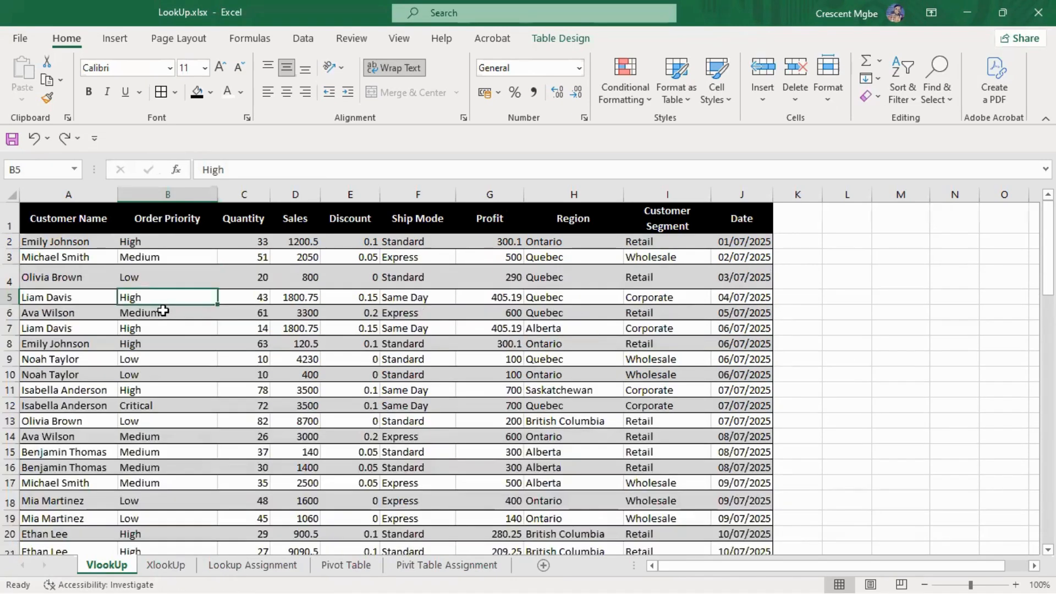
Filter the table by the value Medium of Order Priority cell B14
scroll(165, 330, down, 2)
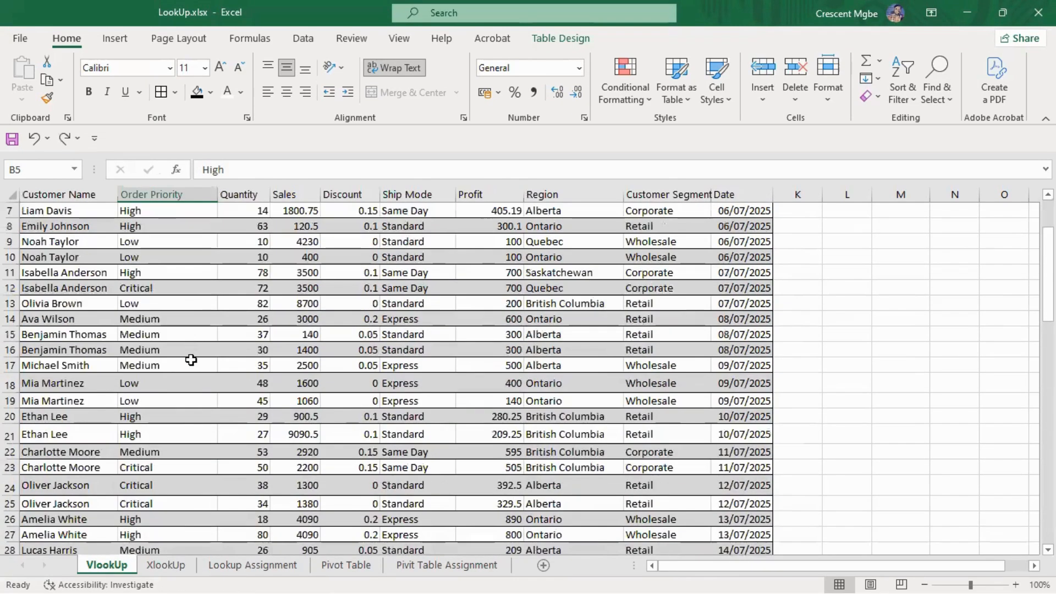
click(173, 320)
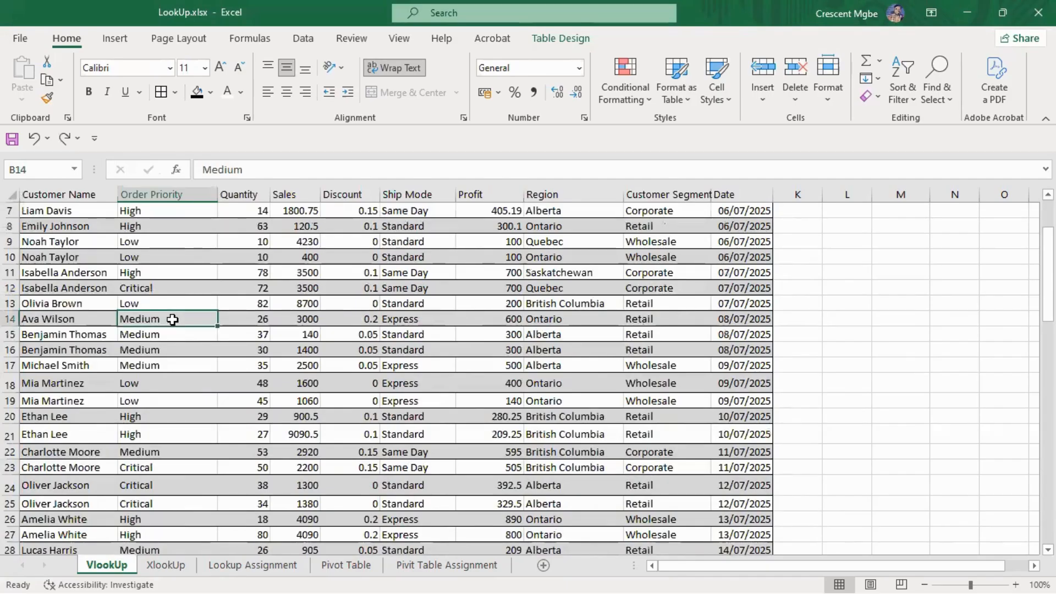
right_click(172, 319)
mouse_move(302, 447)
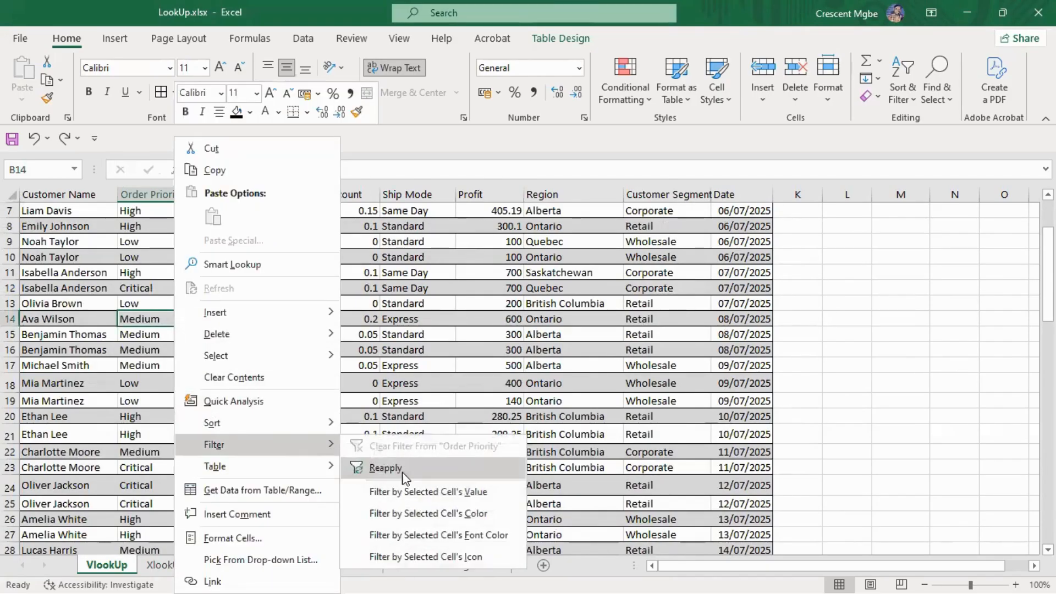
click(435, 493)
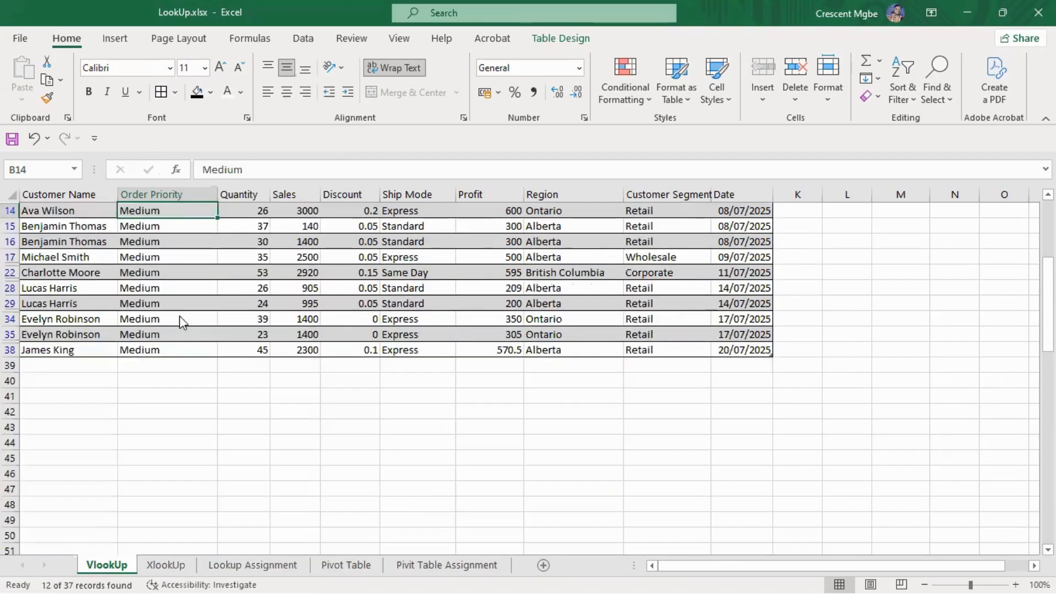
Undo the Medium filter on Order Priority, and filter the table by the customer name in cell A5
scroll(171, 259, up, 1)
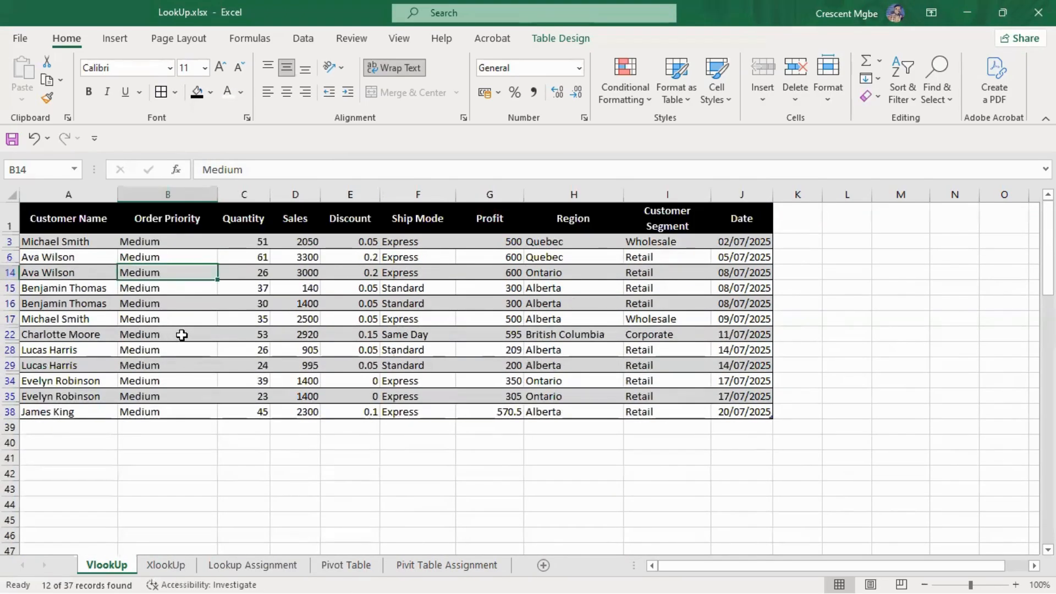
key(ctrl+z)
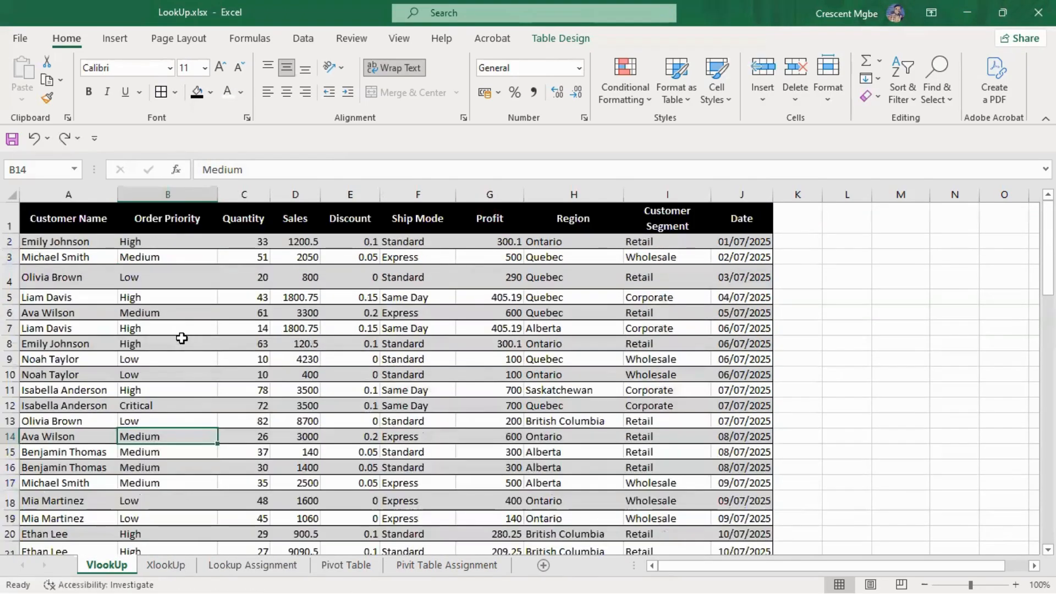
click(45, 298)
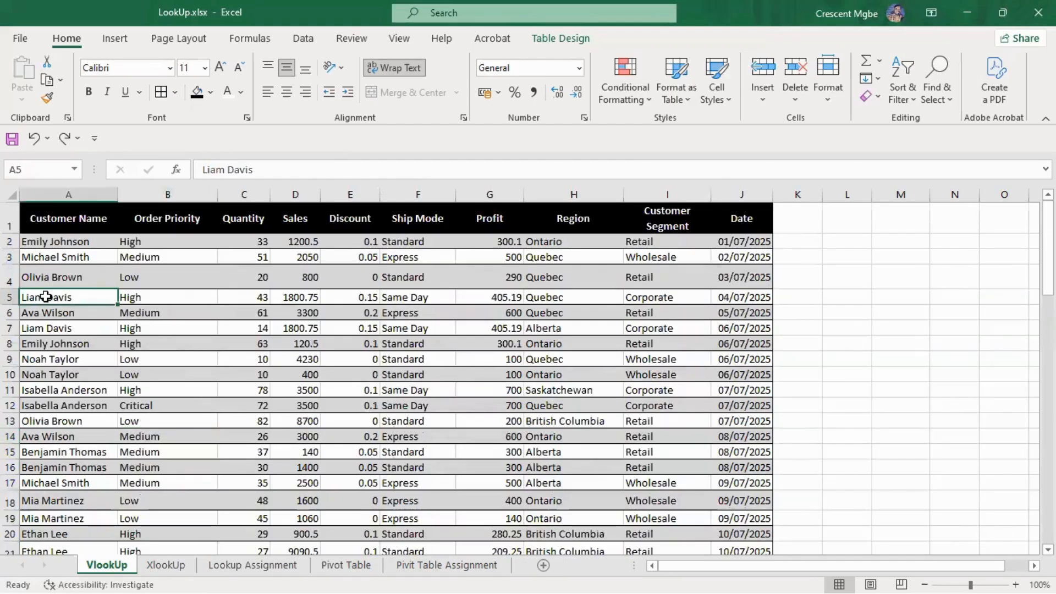
right_click(80, 297)
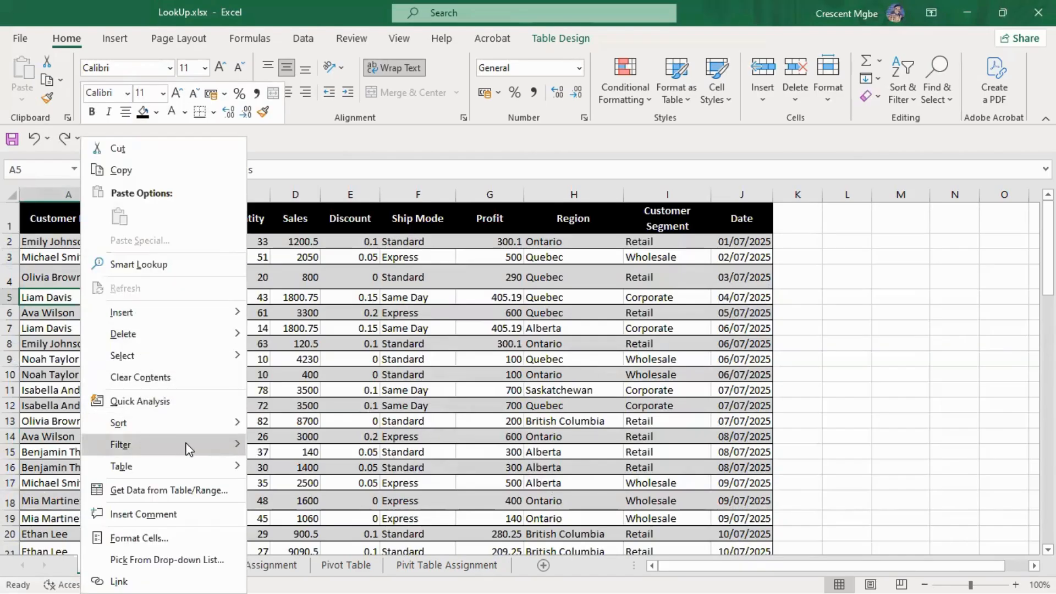
mouse_move(200, 444)
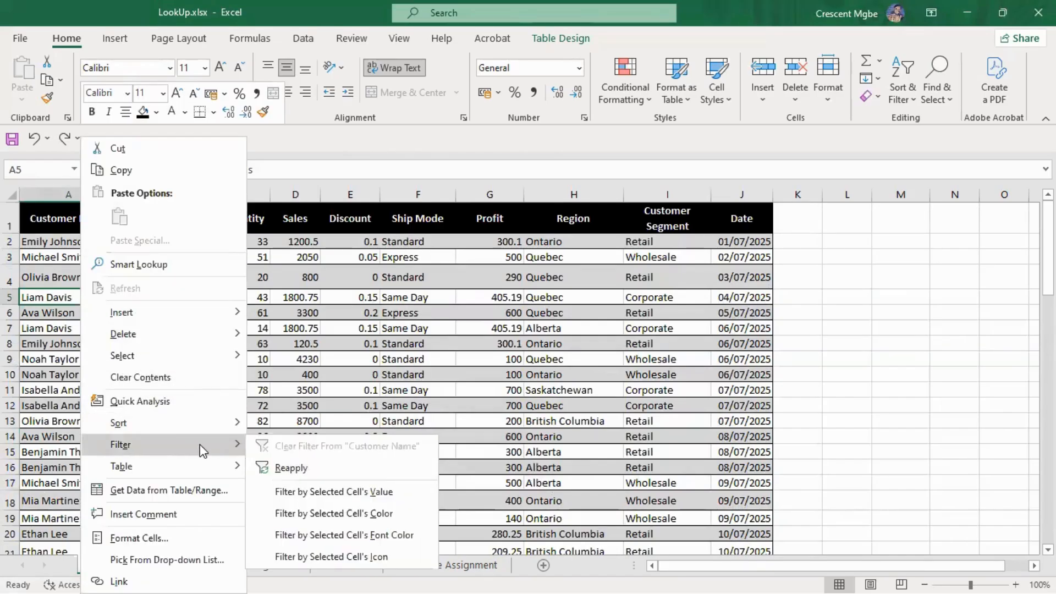
click(318, 492)
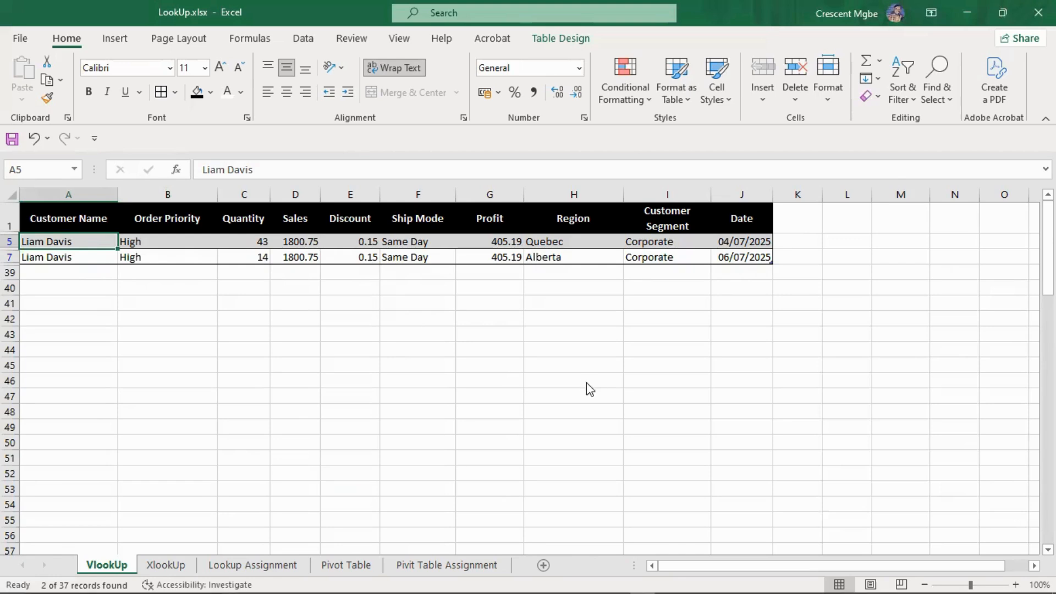
Switch to the FORMULAS&FUNC.xlsx workbook and show the Conditional sheet's table from its Customer ID column
key(super+Tab)
click(520, 318)
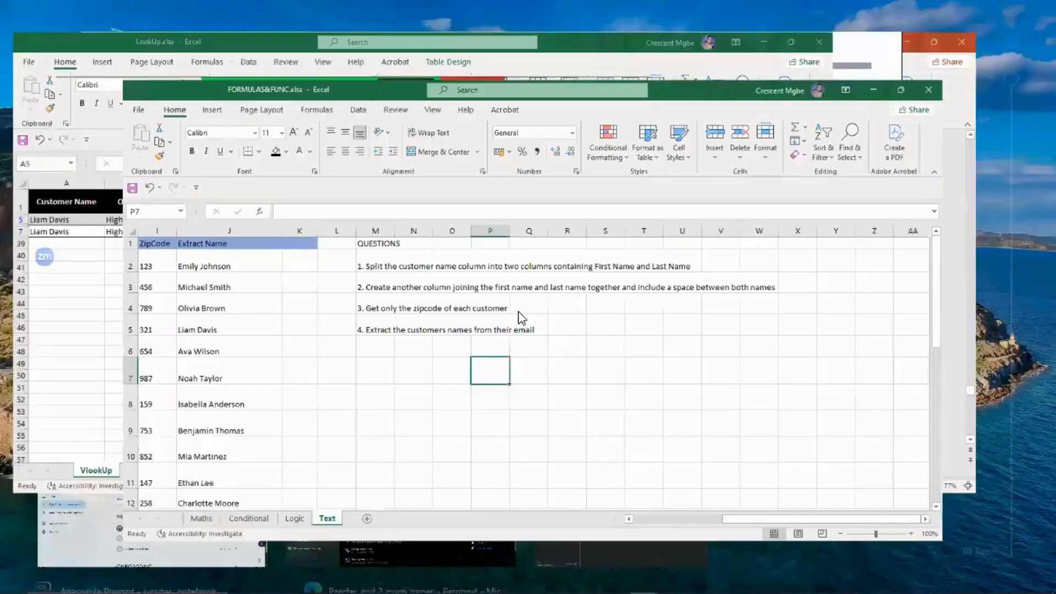
click(159, 565)
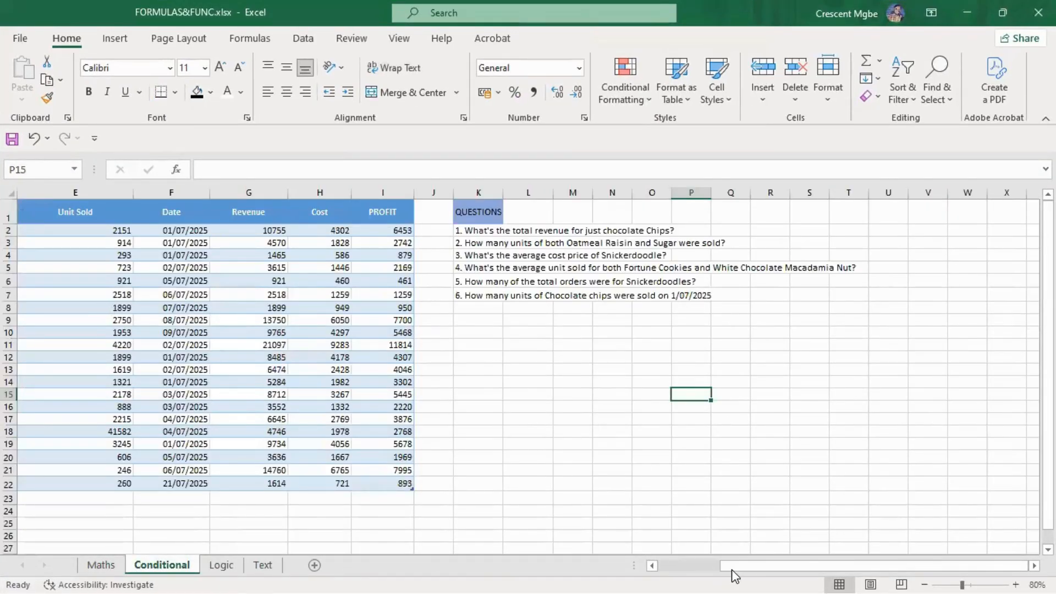
drag(735, 566, 462, 526)
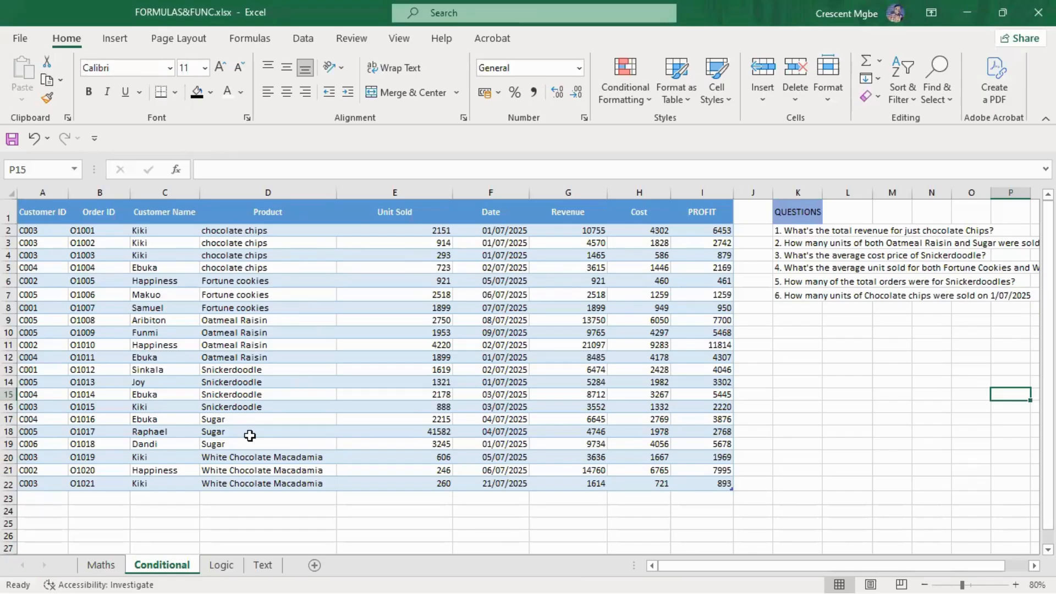
Filter the Conditional table by the value chocolate chips of Product cell D3
click(227, 245)
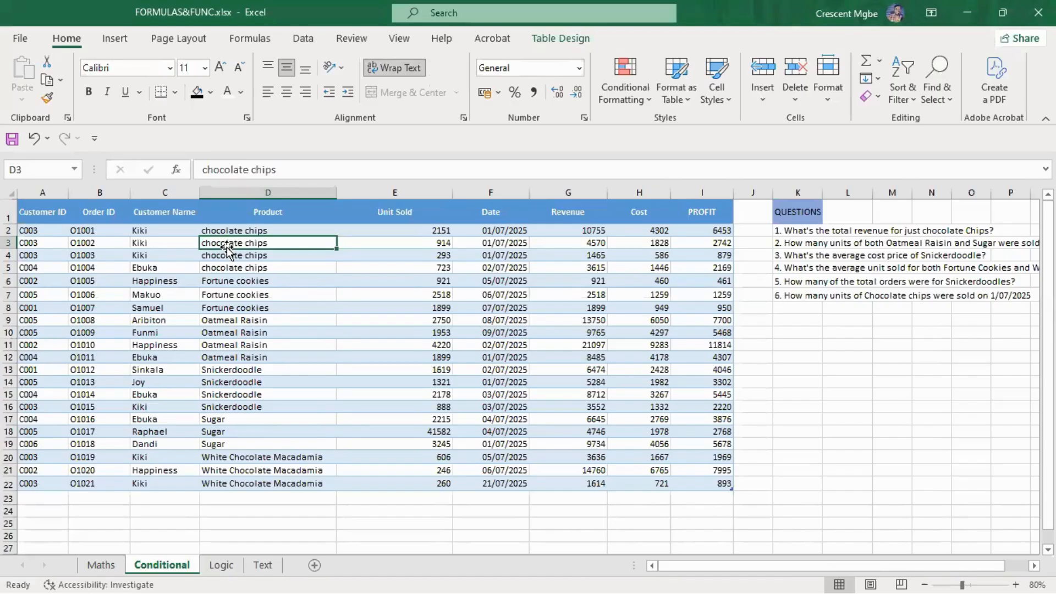
right_click(268, 244)
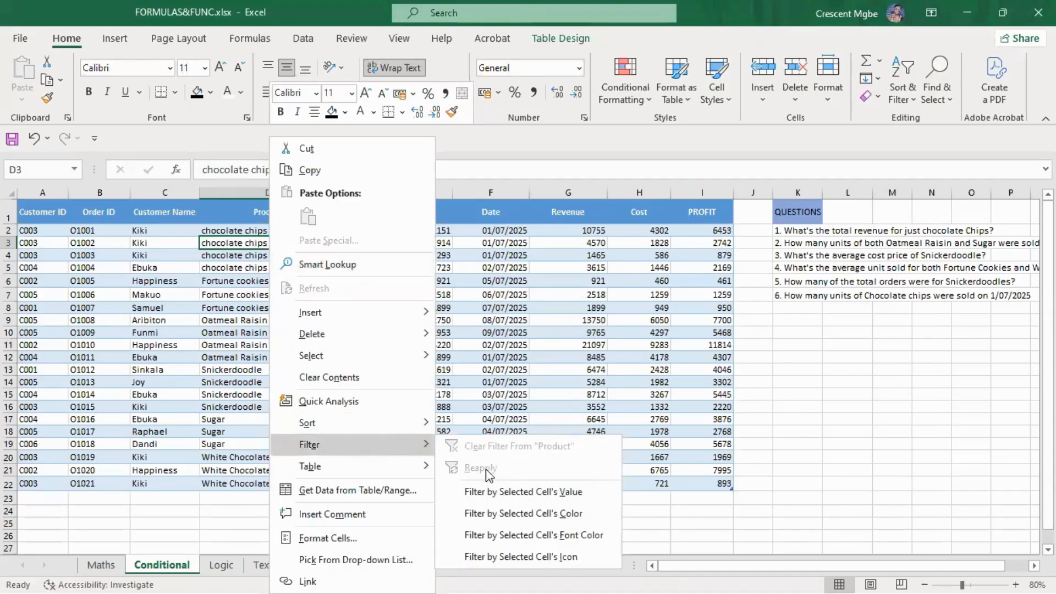
click(514, 496)
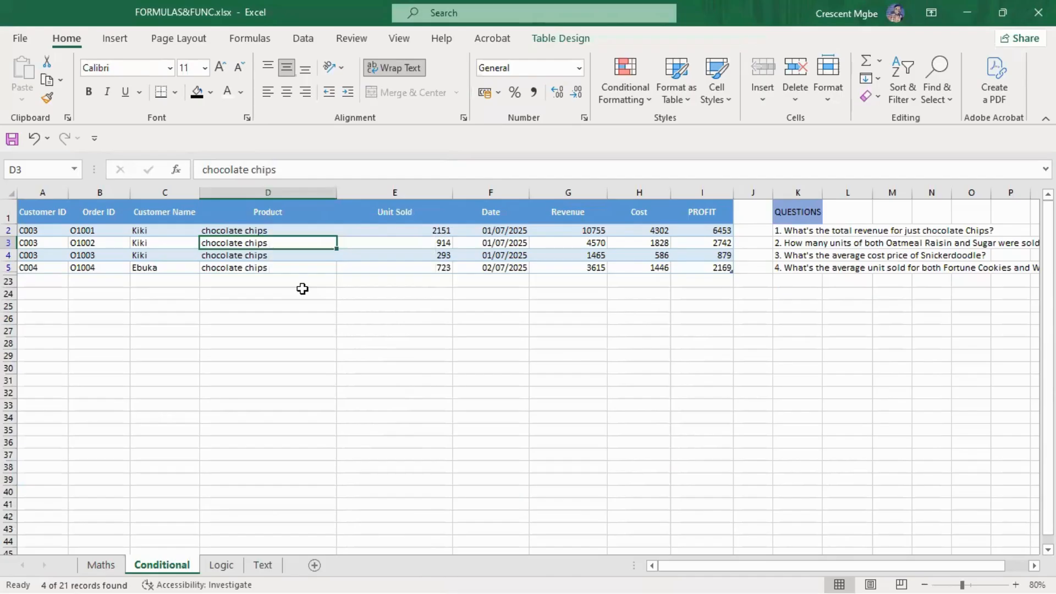
Total the filtered Revenue column with AutoSum in cell G23
click(589, 280)
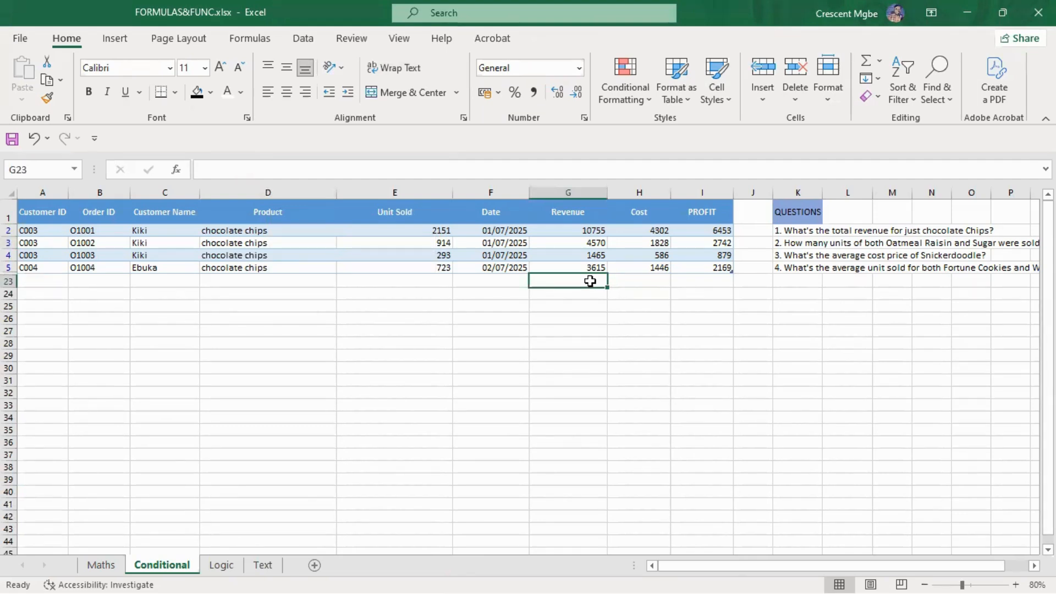
key(ctrl+shift+plus)
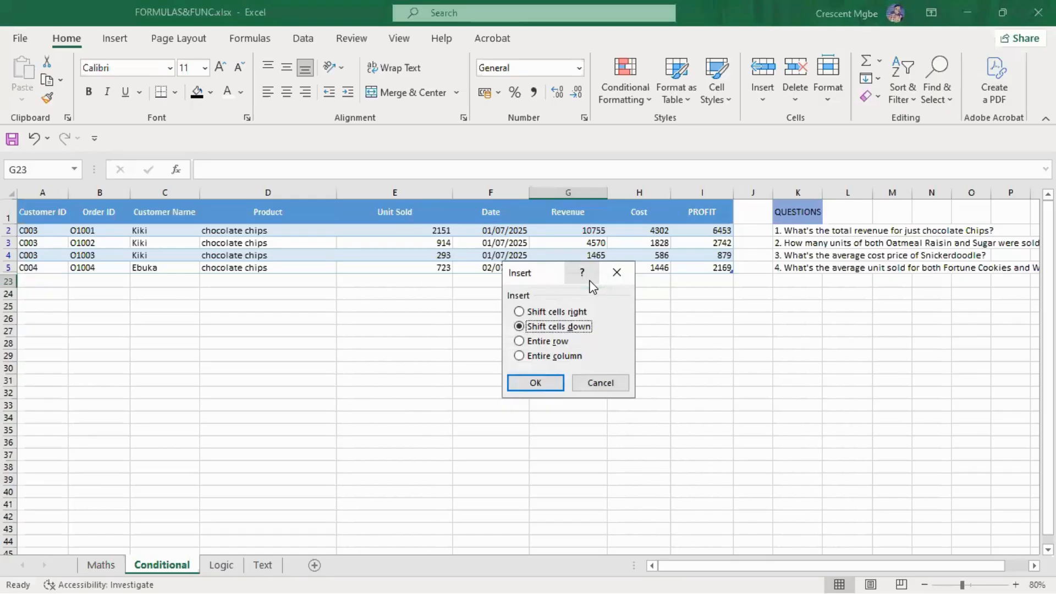
click(617, 272)
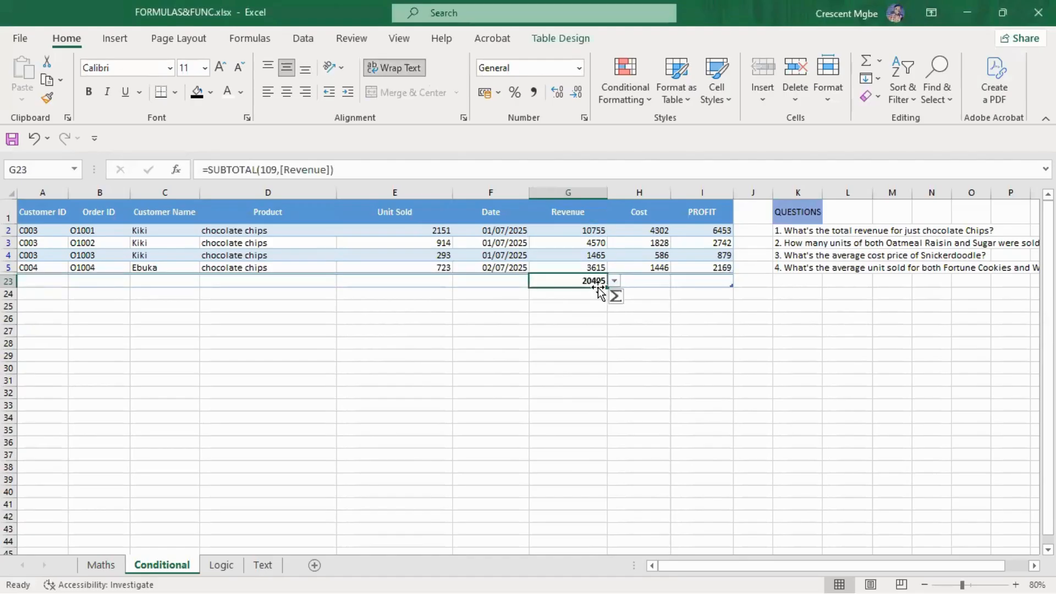
click(624, 418)
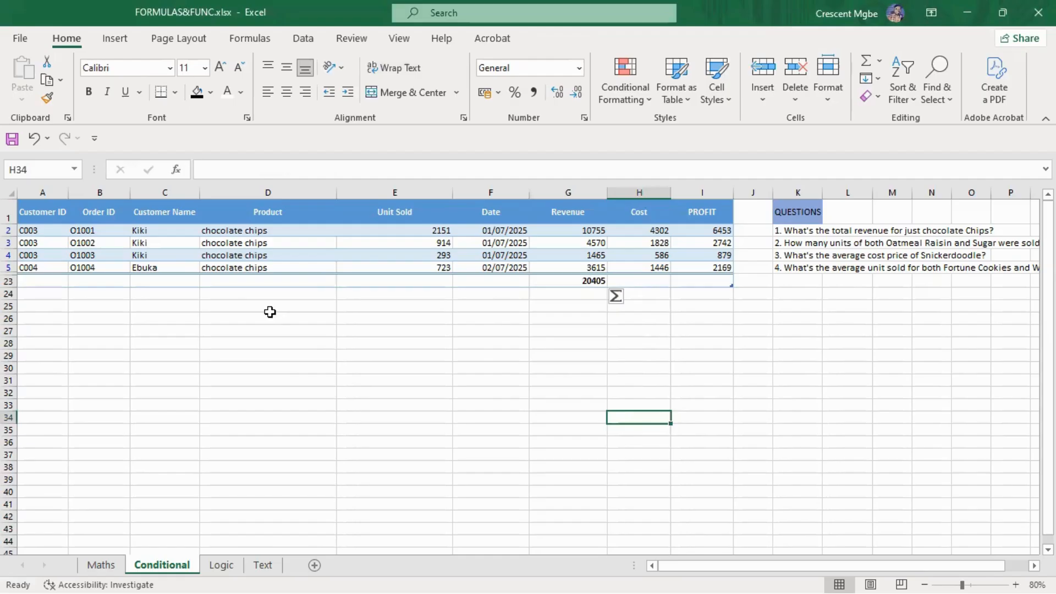
click(550, 452)
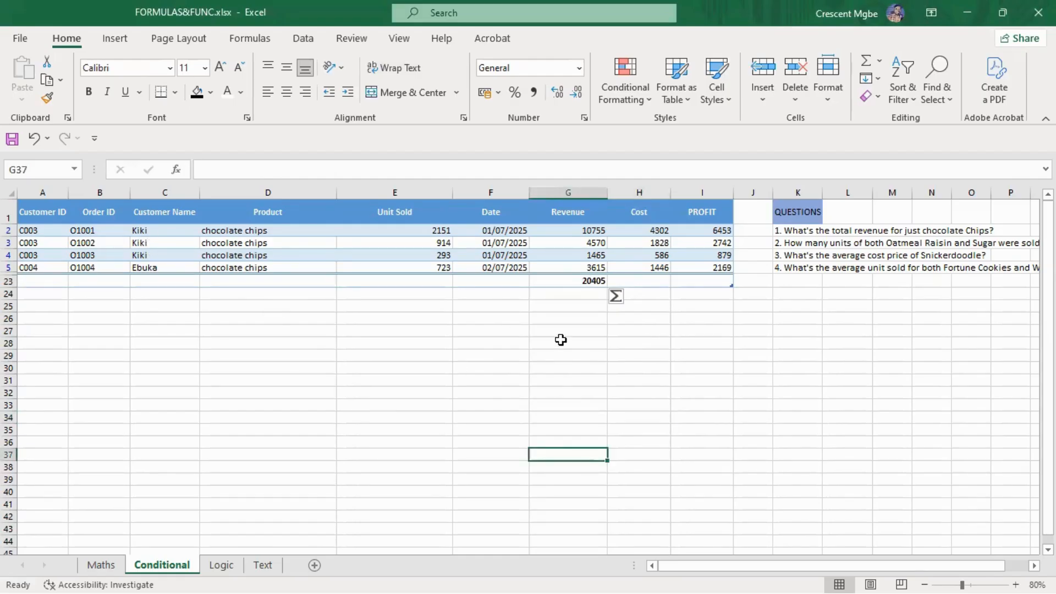
Undo the Revenue total and the chocolate chips filter
key(ctrl+z)
key(ctrl+z)
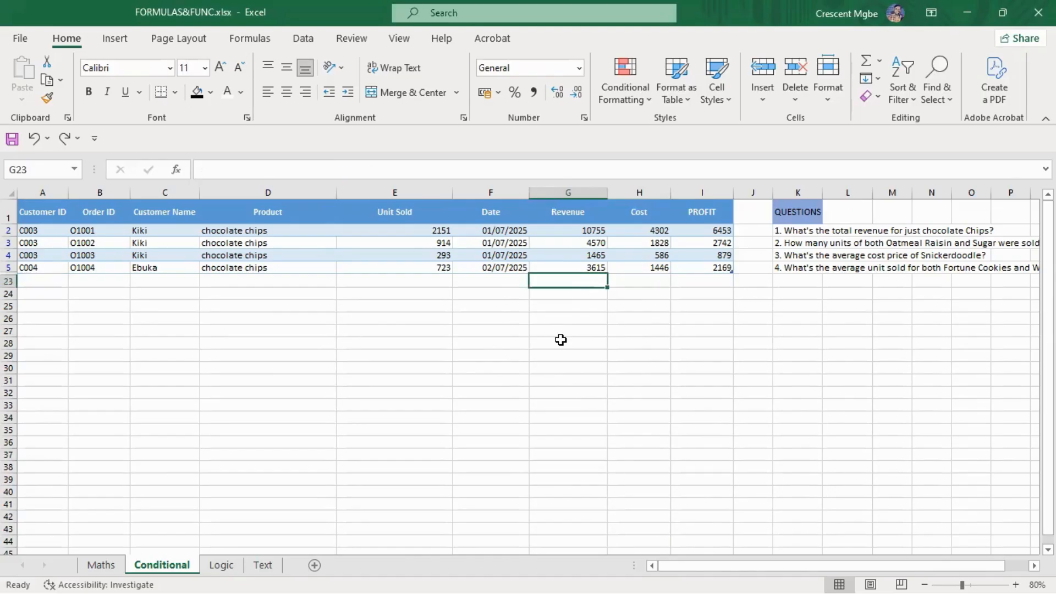
key(ctrl+z)
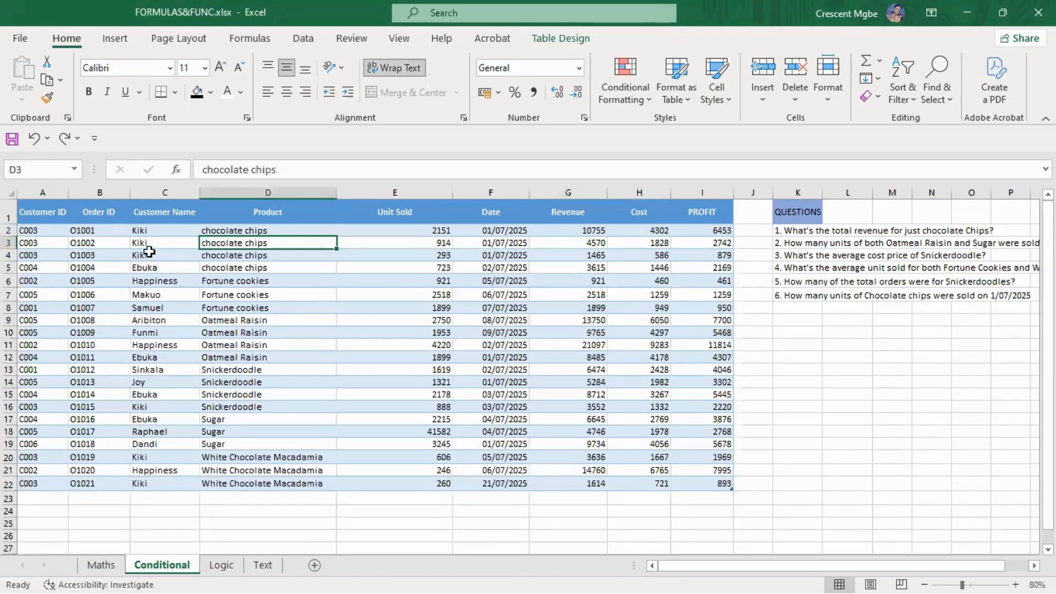
Filter the table by the value of Customer Name cell C2
click(152, 232)
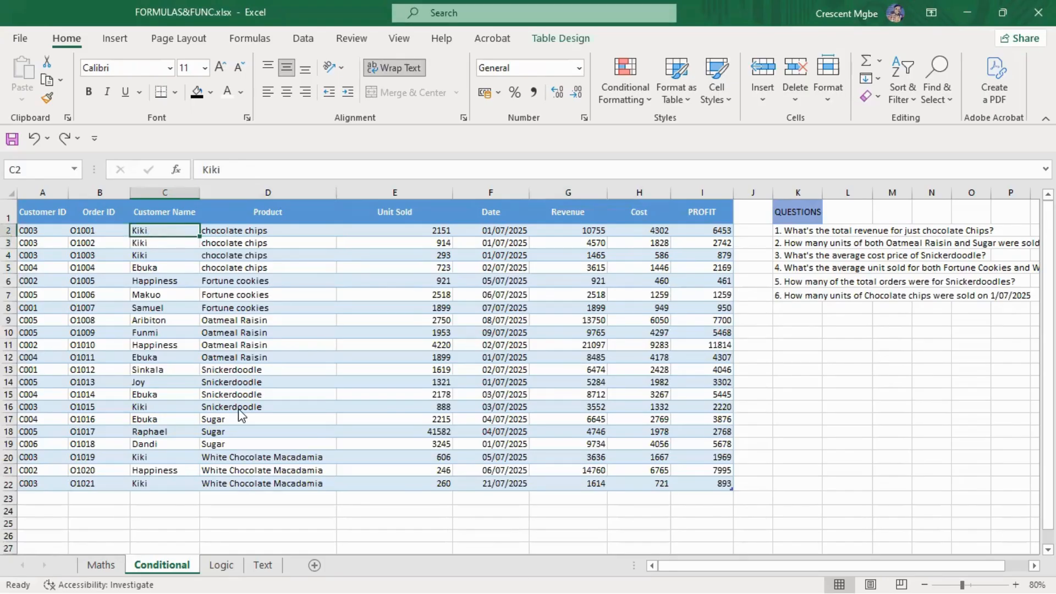
key(shift+F10)
mouse_move(247, 445)
click(415, 489)
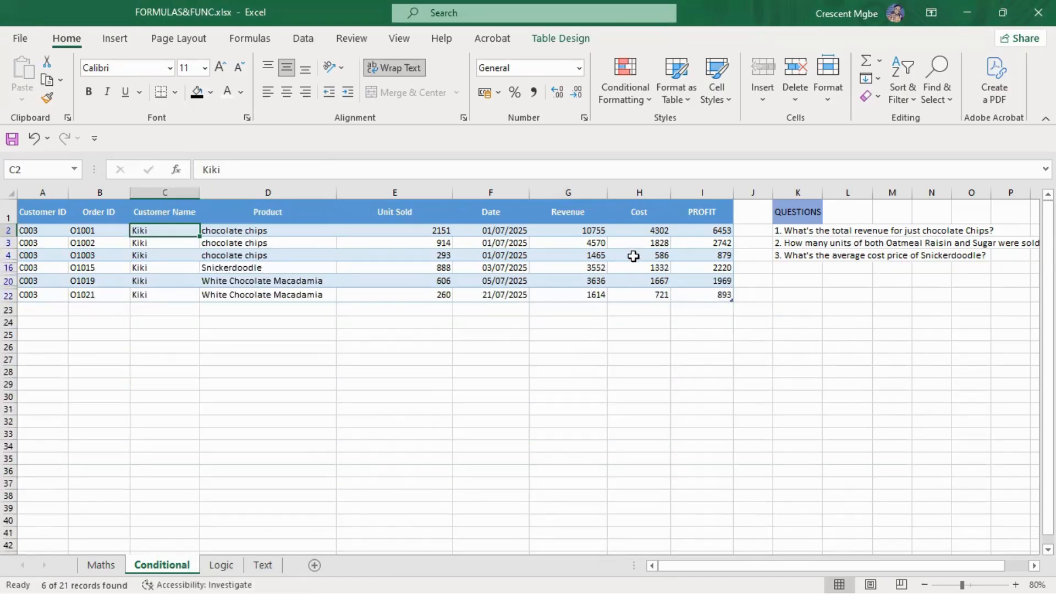
Total the filtered PROFIT column with AutoSum in cell I23
click(723, 310)
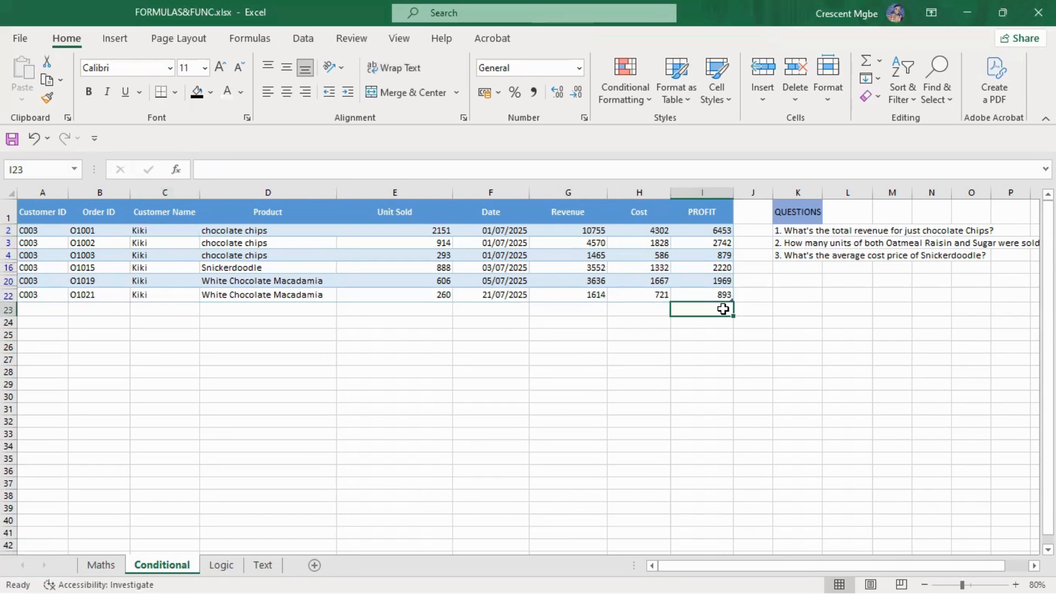
key(alt+equal)
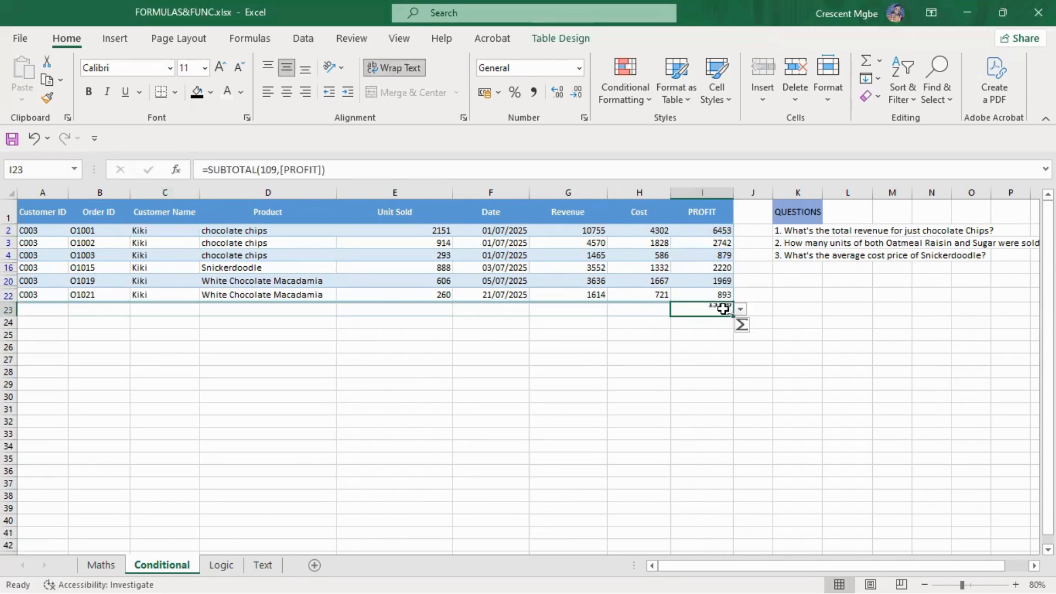
click(812, 450)
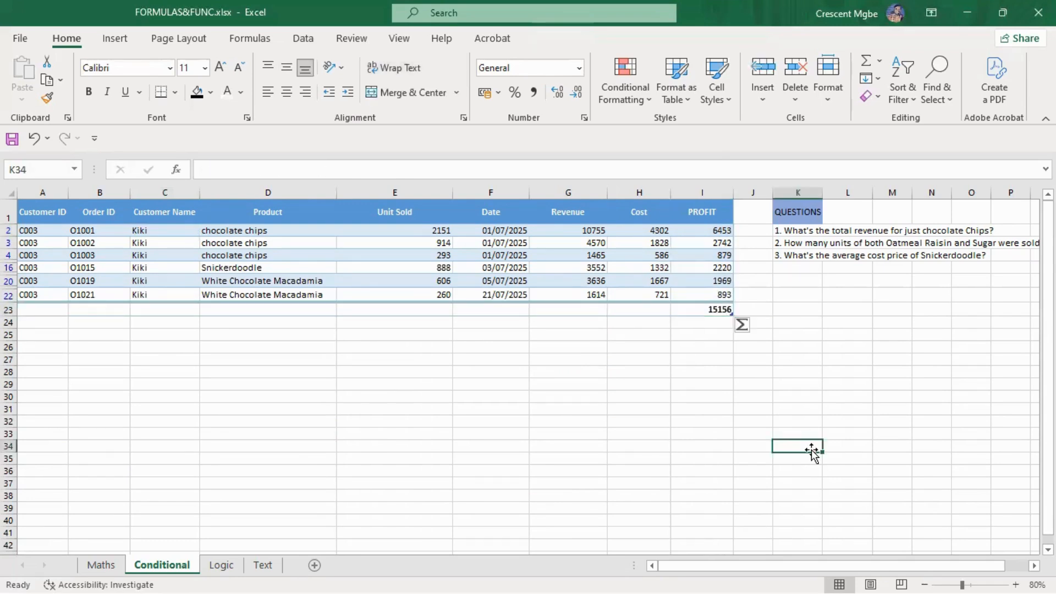
Undo the PROFIT total and the Customer Name filter
click(714, 310)
key(ctrl+z)
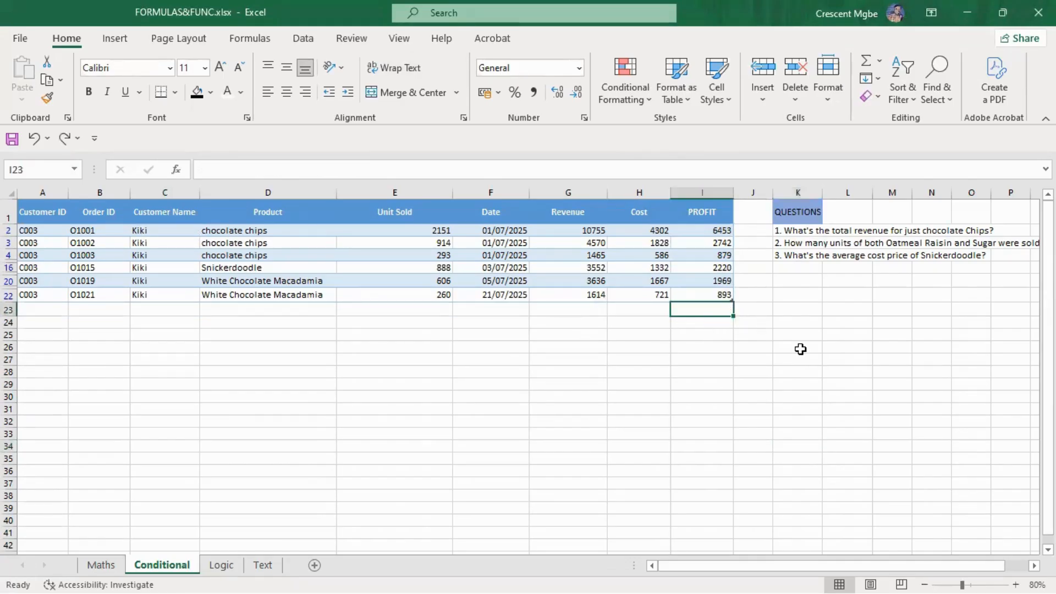
key(ctrl+z)
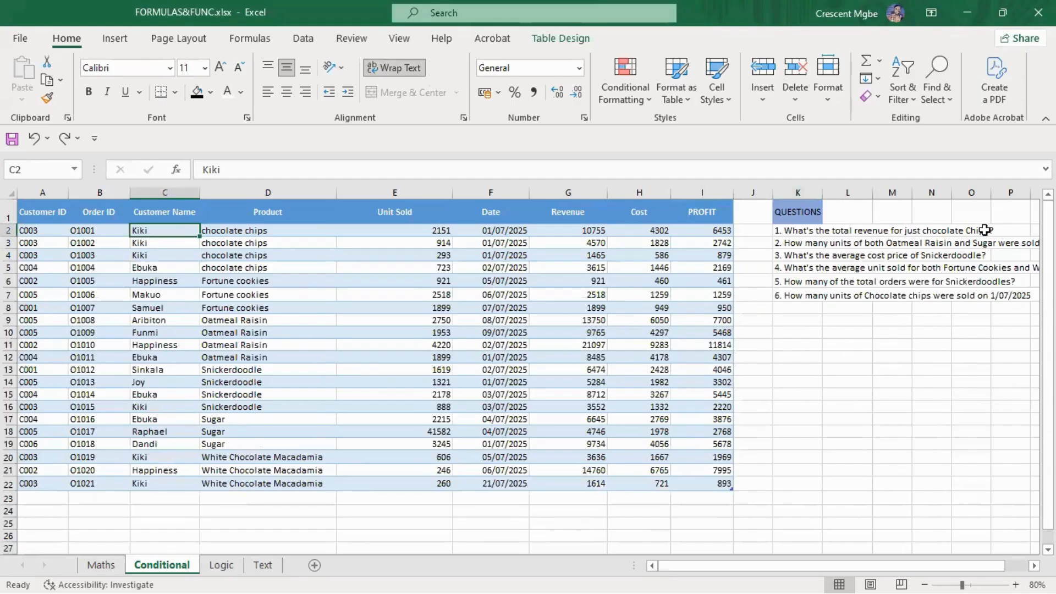
Filter the table by the value chocolate chips of Product cell D4
click(238, 253)
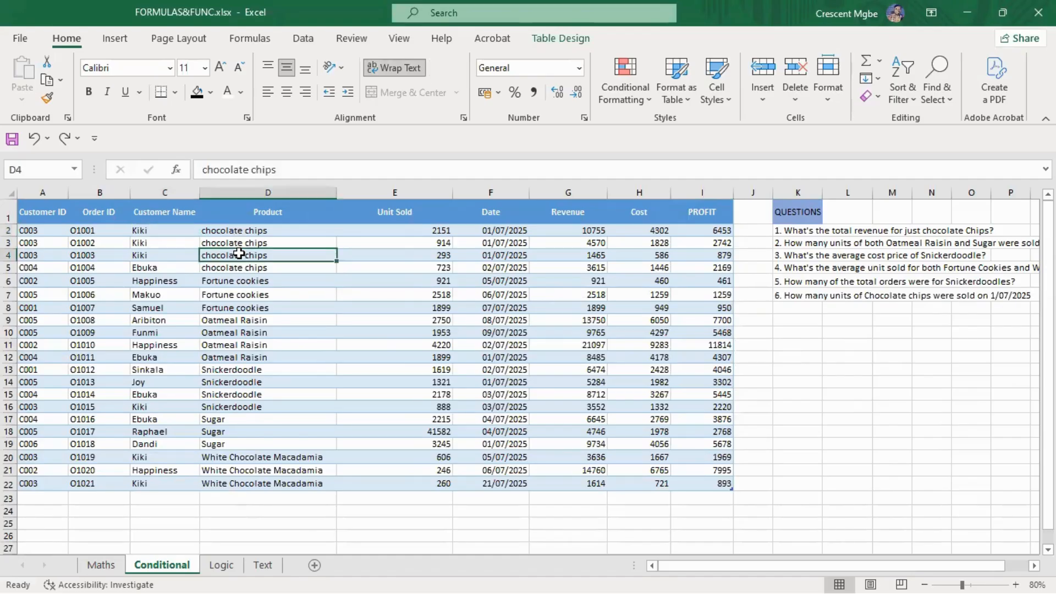
right_click(239, 253)
mouse_move(326, 447)
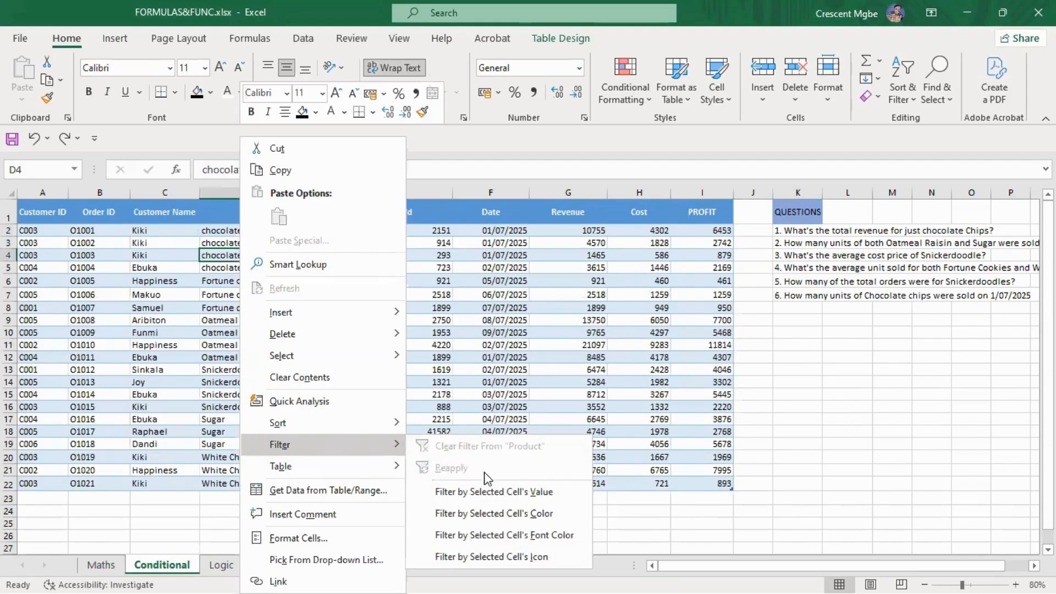
click(497, 490)
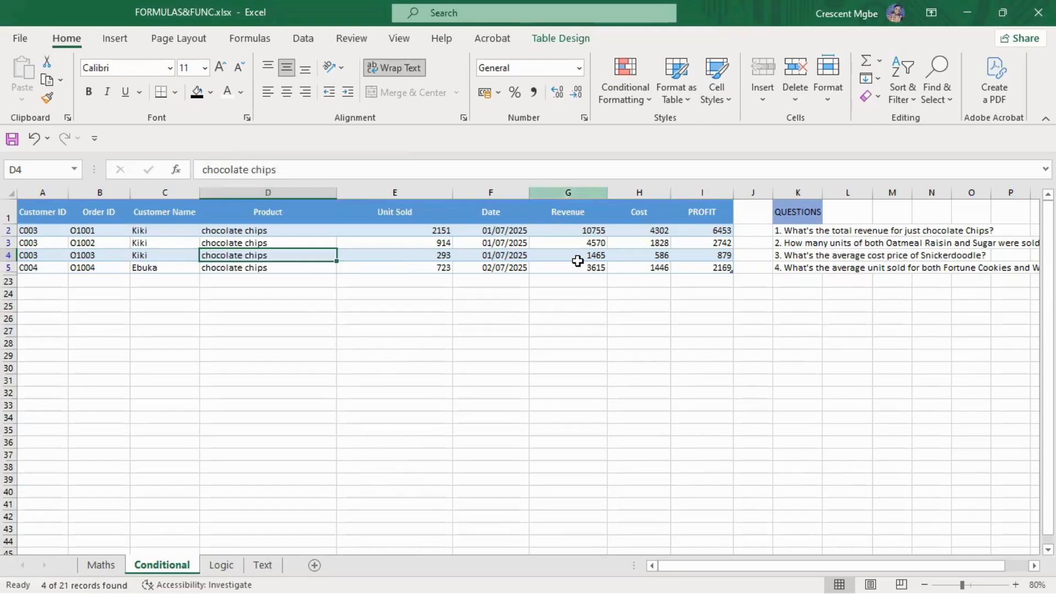
Add an AutoSum total for the filtered Revenue column in cell G23
click(586, 280)
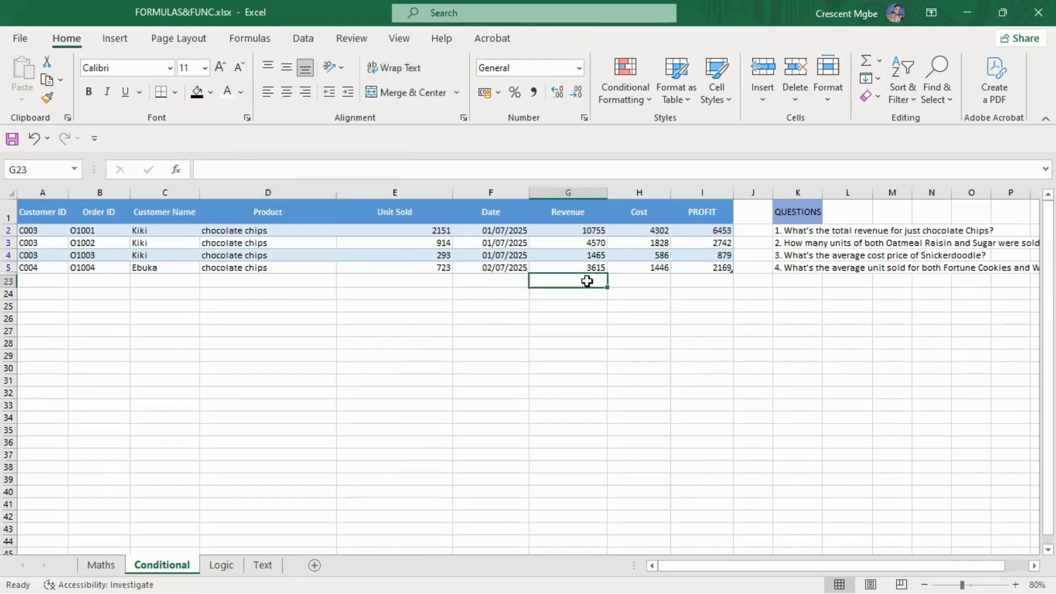
key(alt+equal)
click(618, 392)
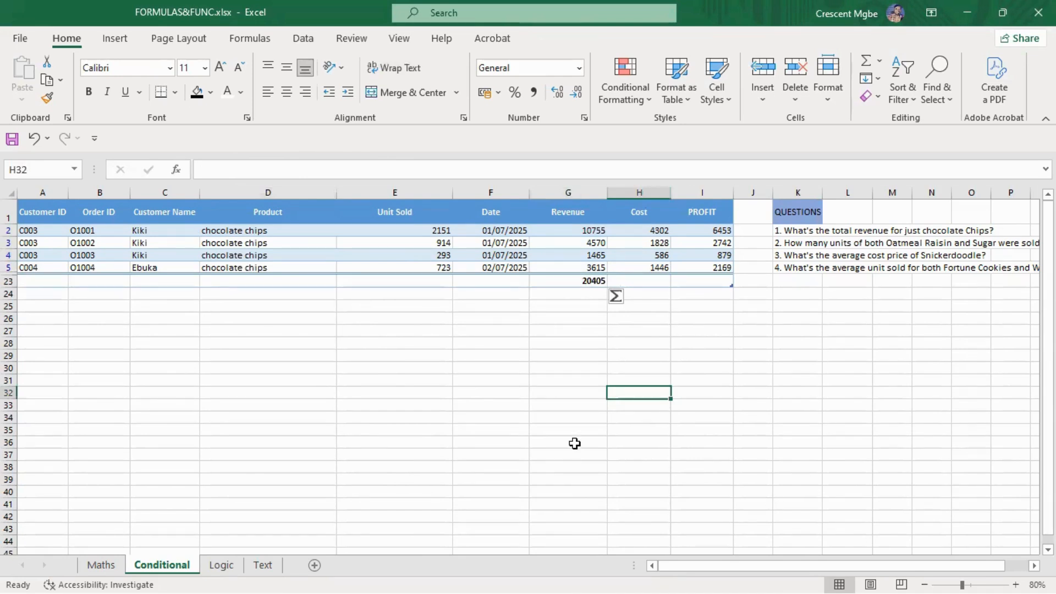
Undo the Revenue total and the chocolate chips filter, and select the Fortune cookies Product cell D7
key(ctrl+z)
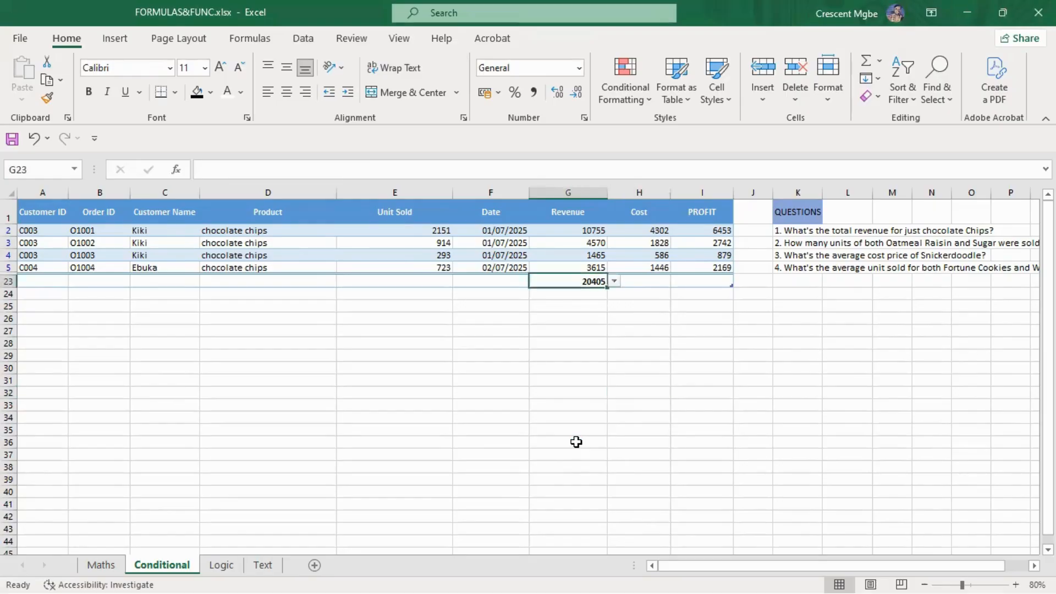
key(ctrl+z)
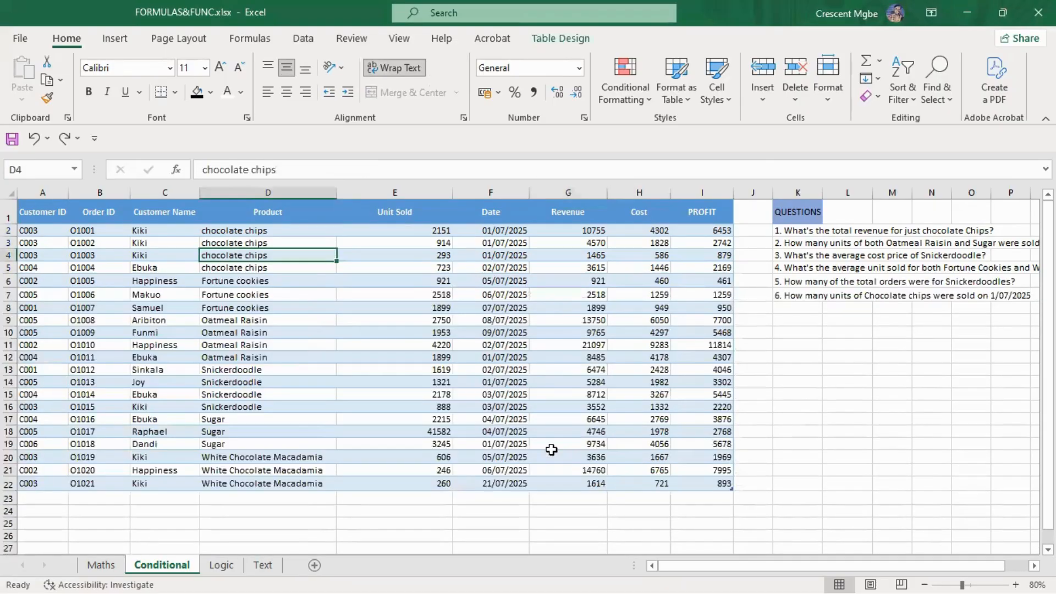
click(841, 382)
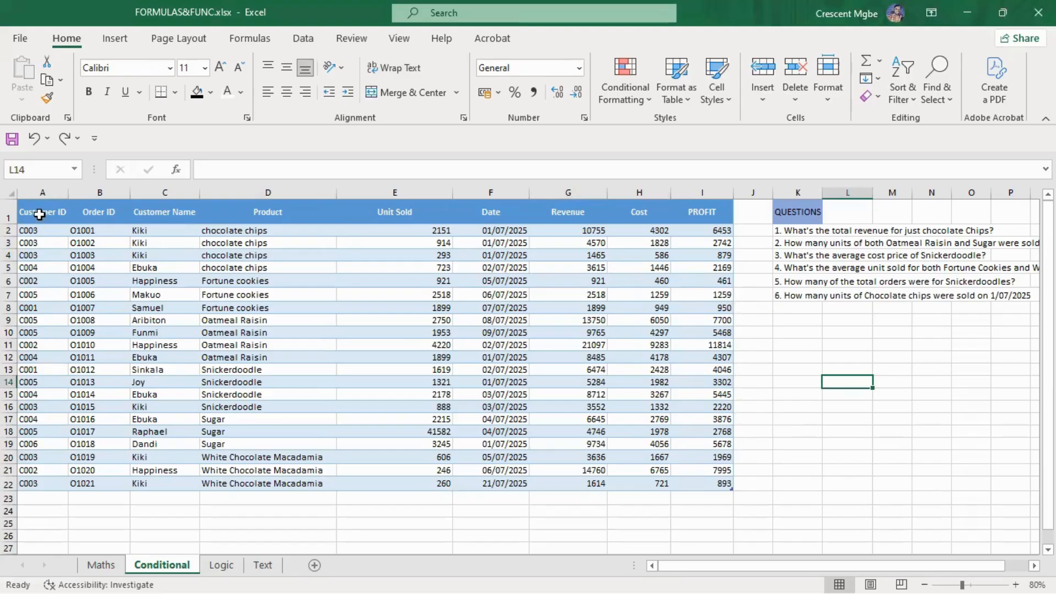
click(228, 295)
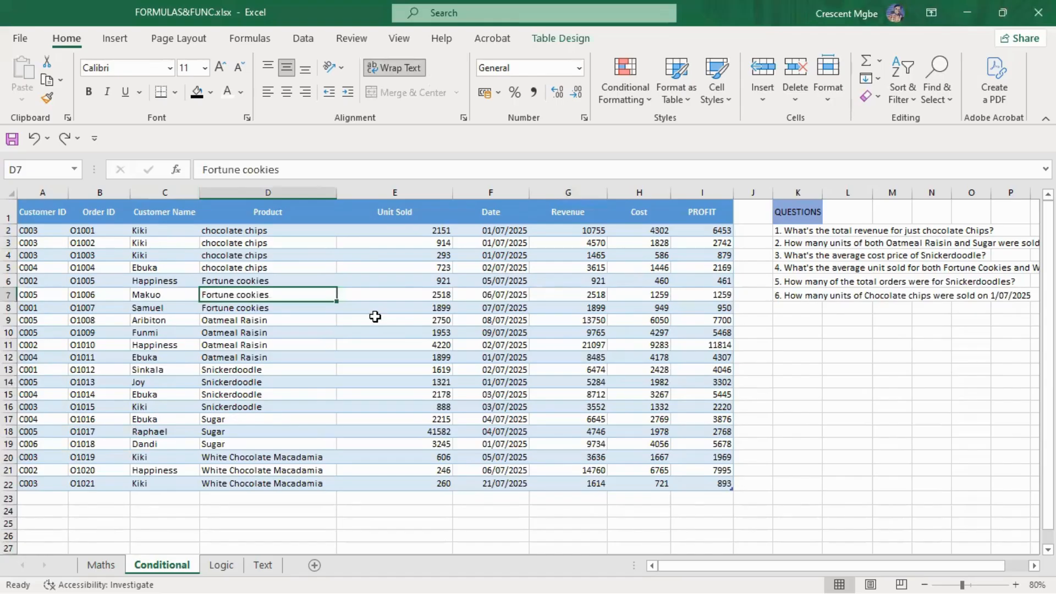
Turn on the table's filter buttons and filter the Product column to show only chocolate chips
click(399, 341)
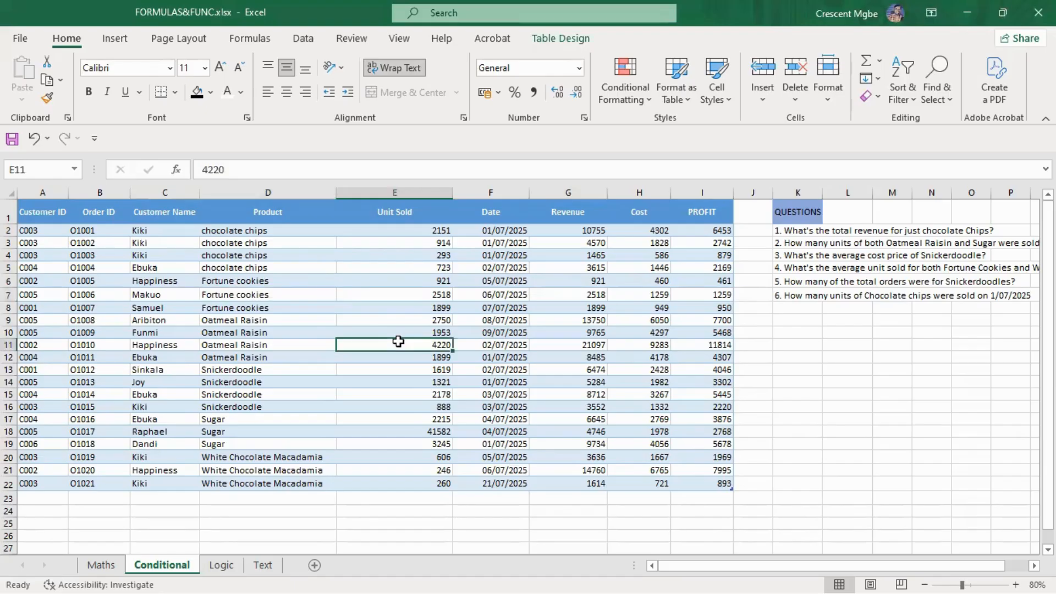
key(ctrl+shift+l)
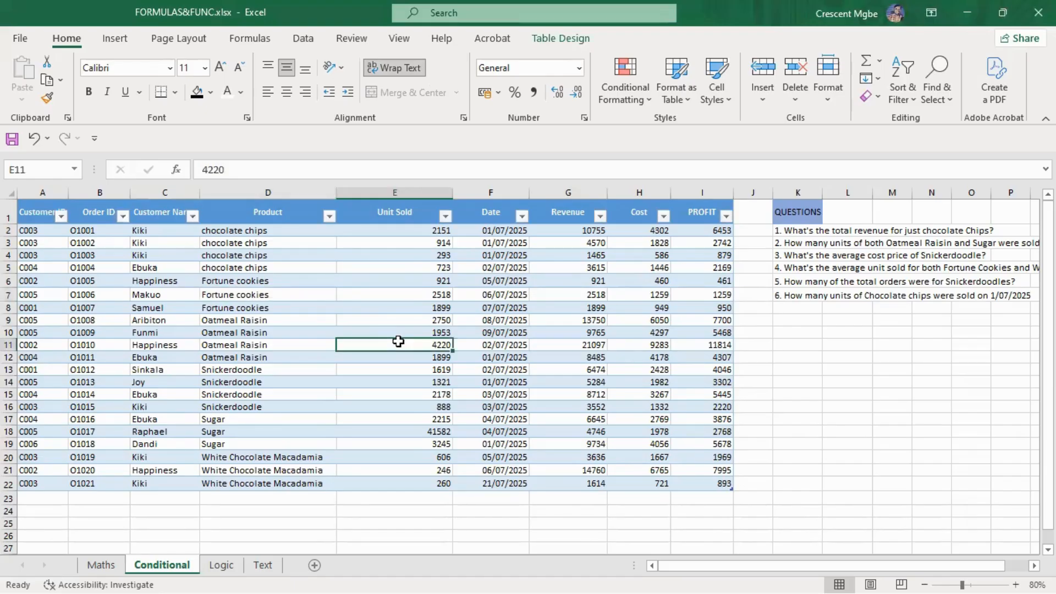
click(329, 216)
click(176, 399)
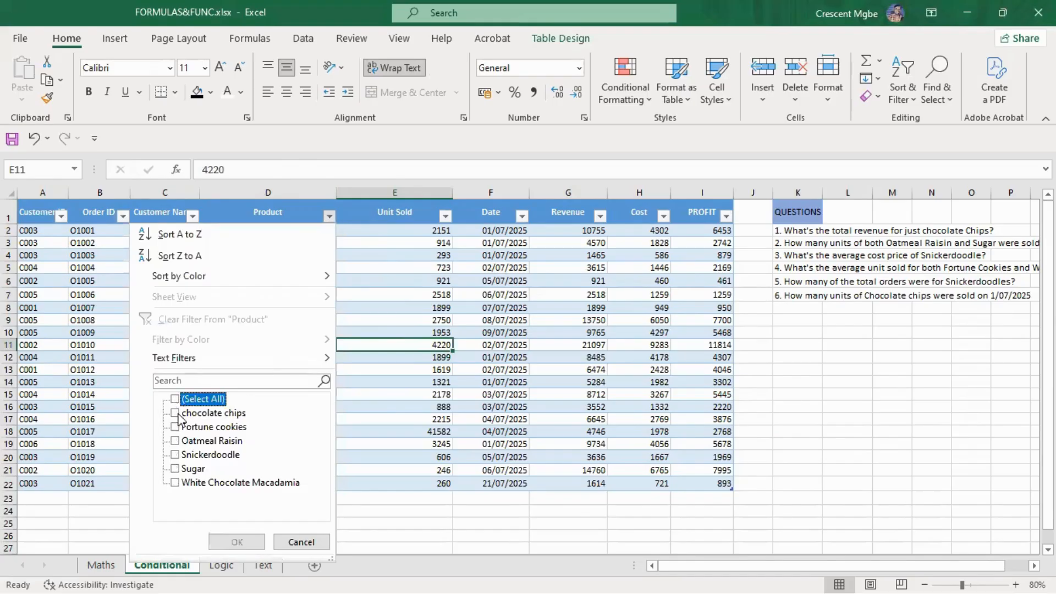
click(176, 413)
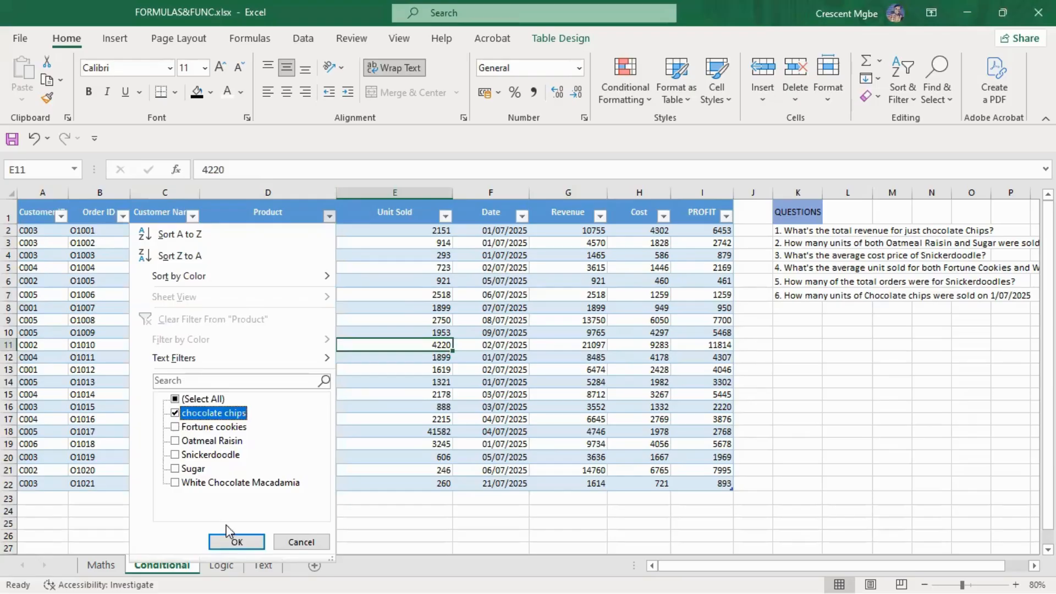
click(238, 544)
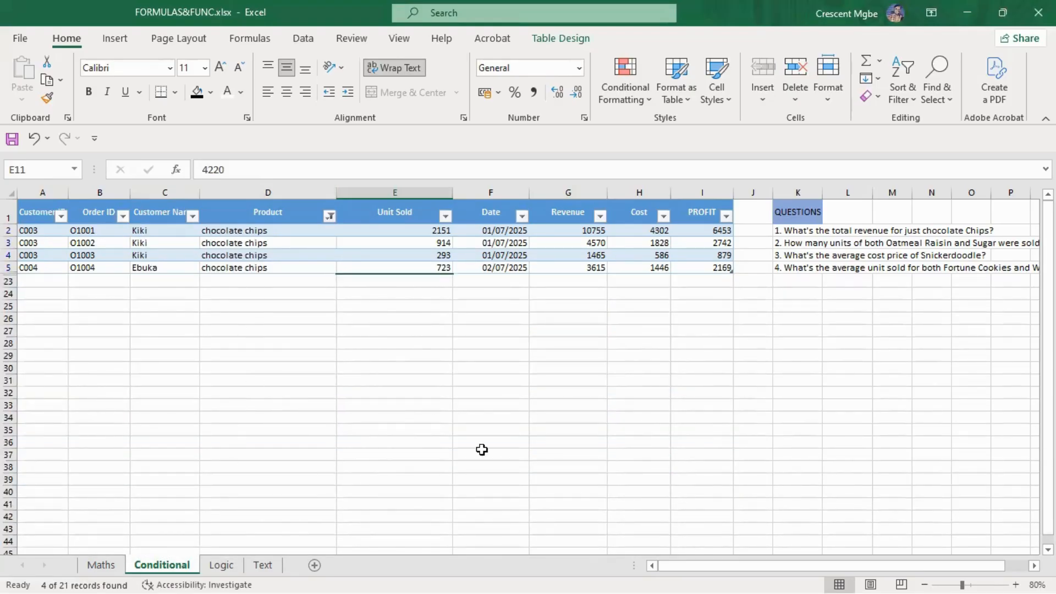
Change the Product column's filter to show only Sugar
click(329, 217)
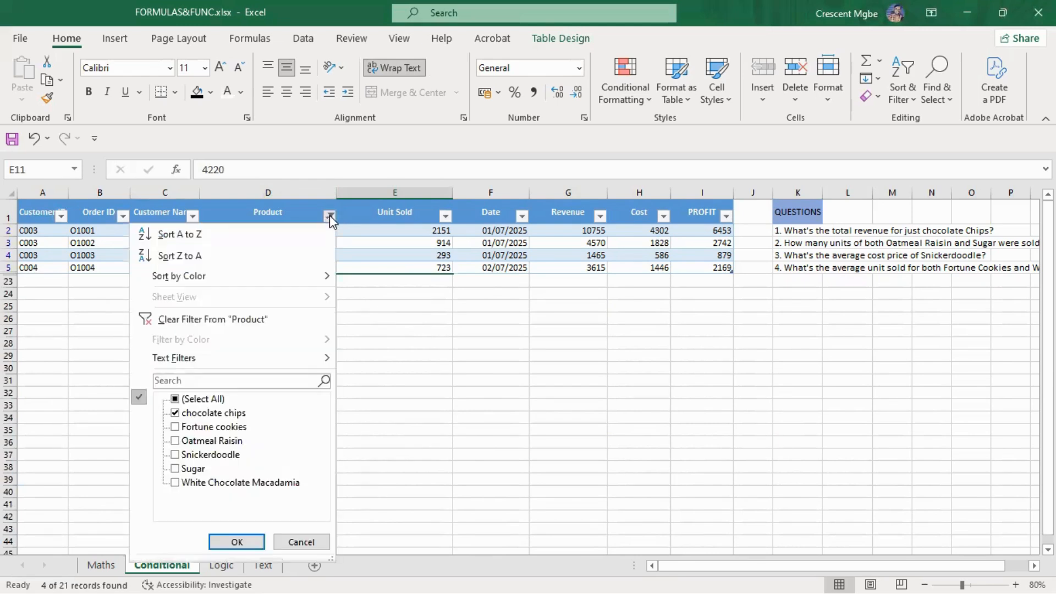
click(175, 400)
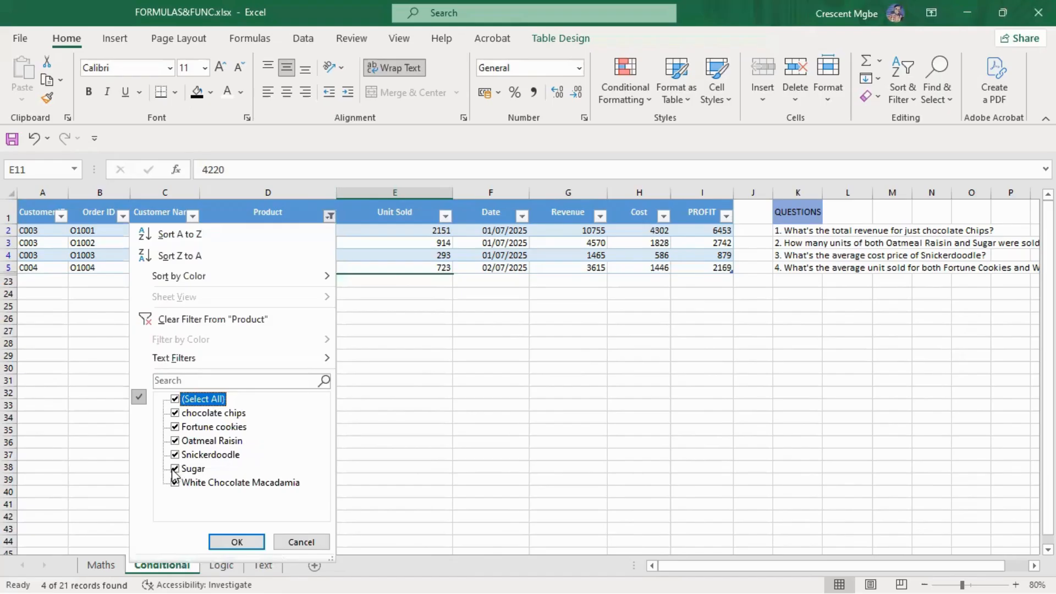
click(175, 398)
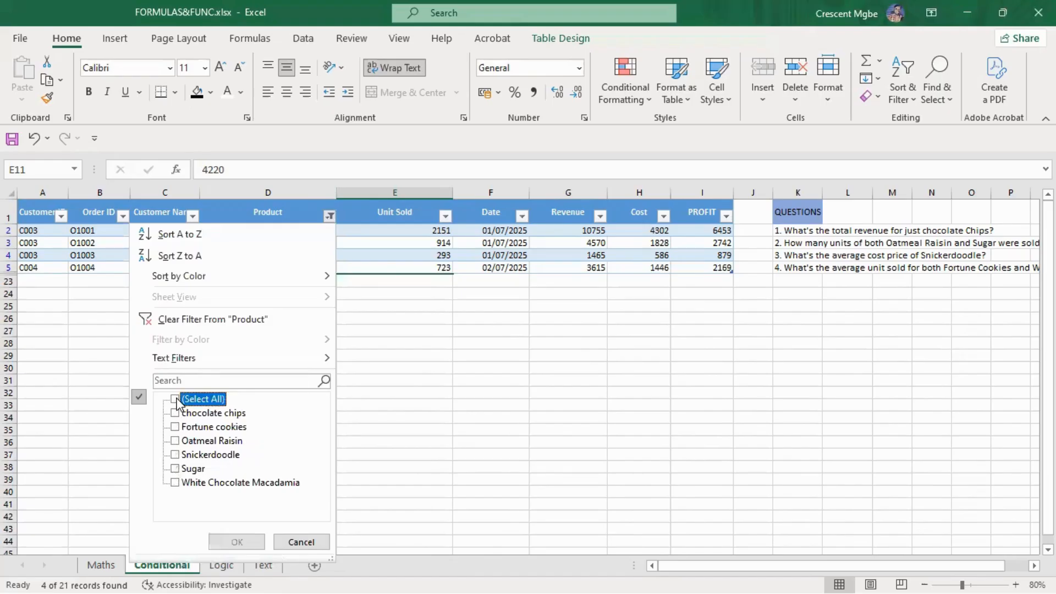
click(175, 469)
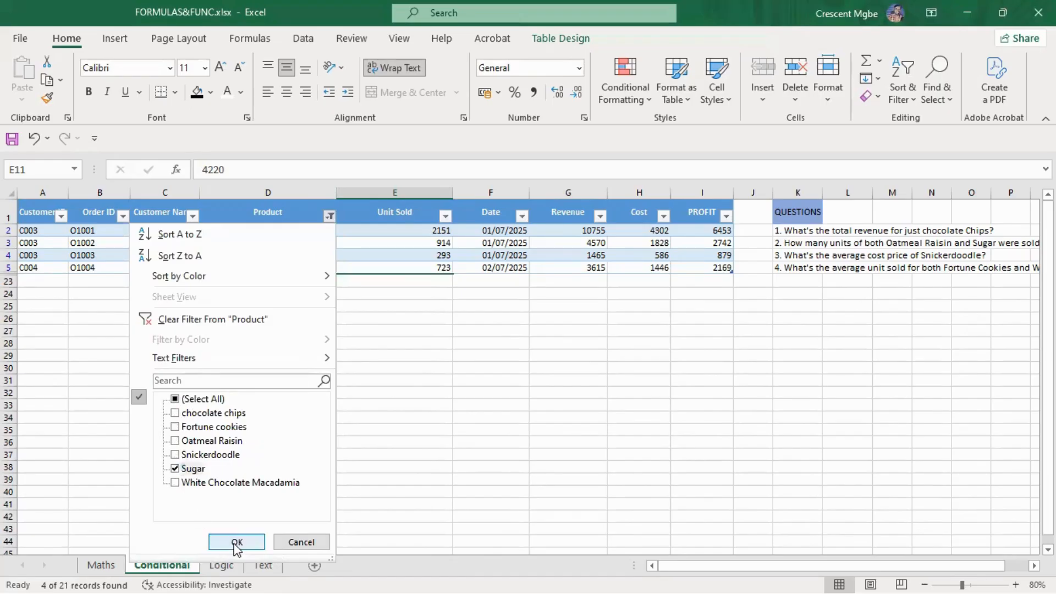
click(236, 542)
click(510, 381)
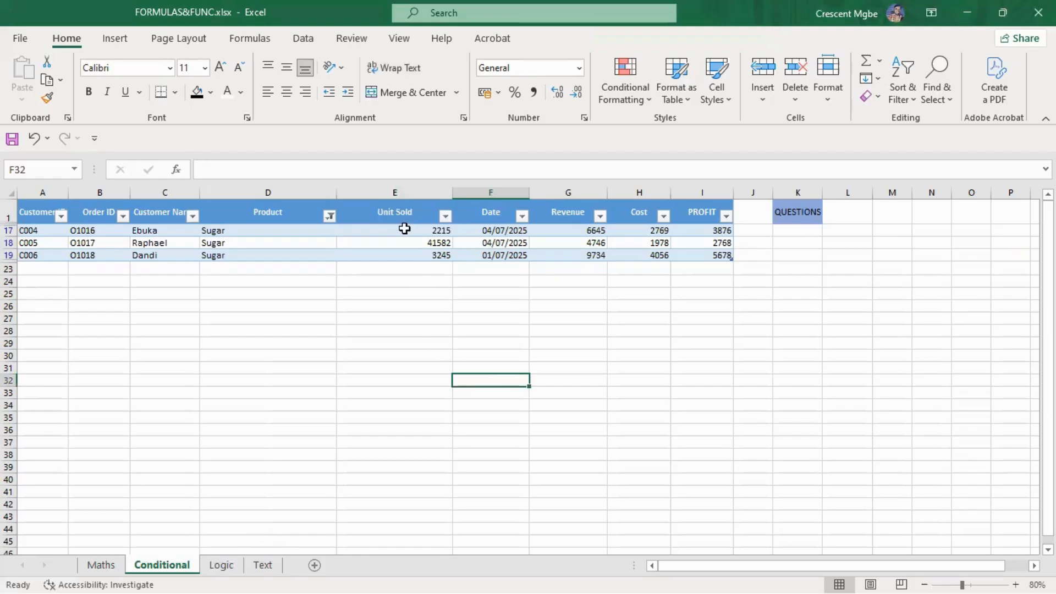
Add an AutoSum total for the filtered Unit Sold column in cell E23
click(419, 272)
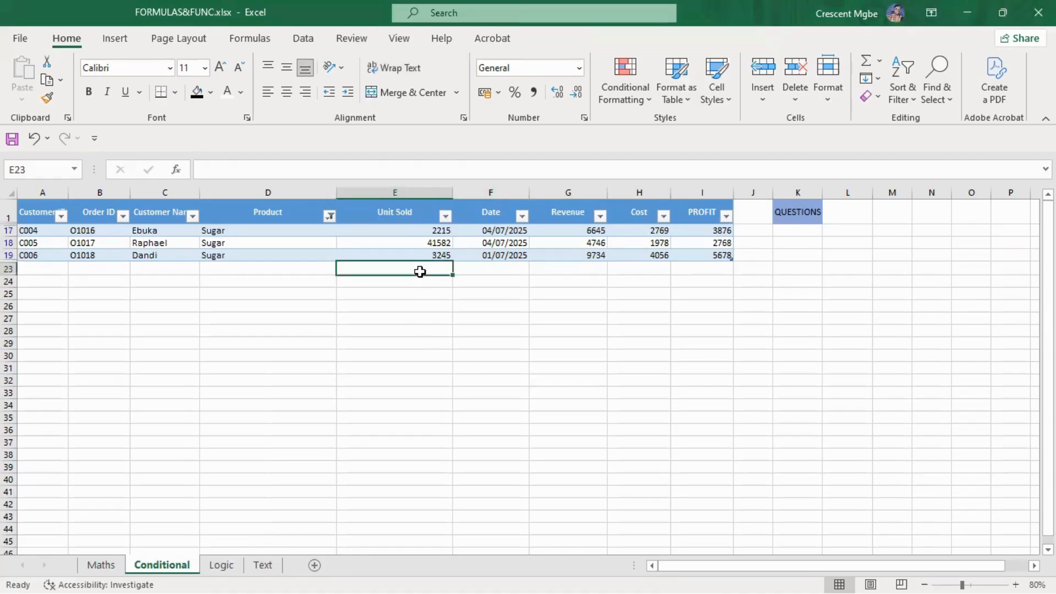
key(alt+equal)
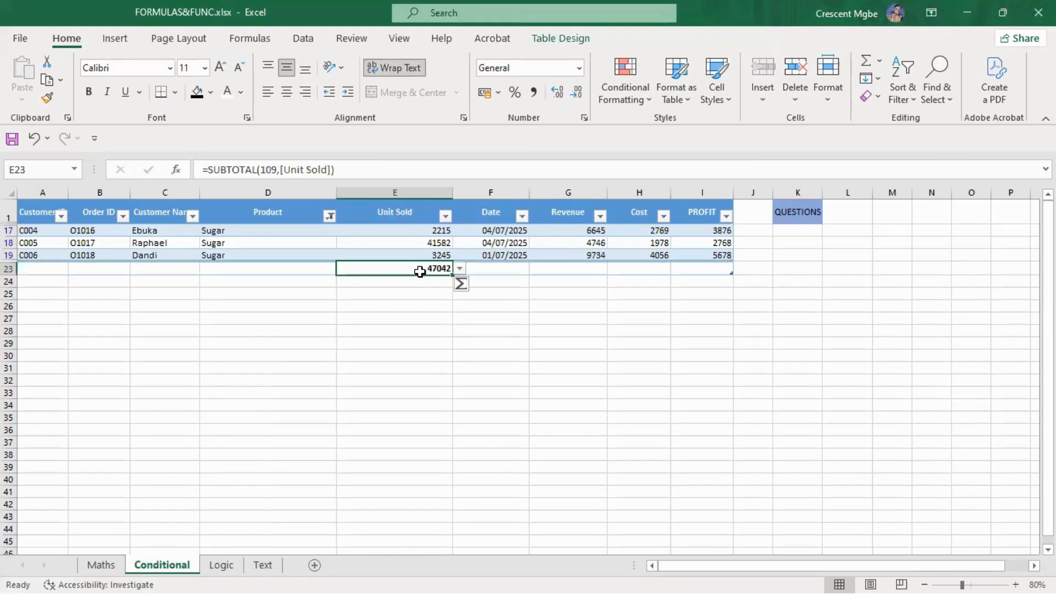
click(553, 415)
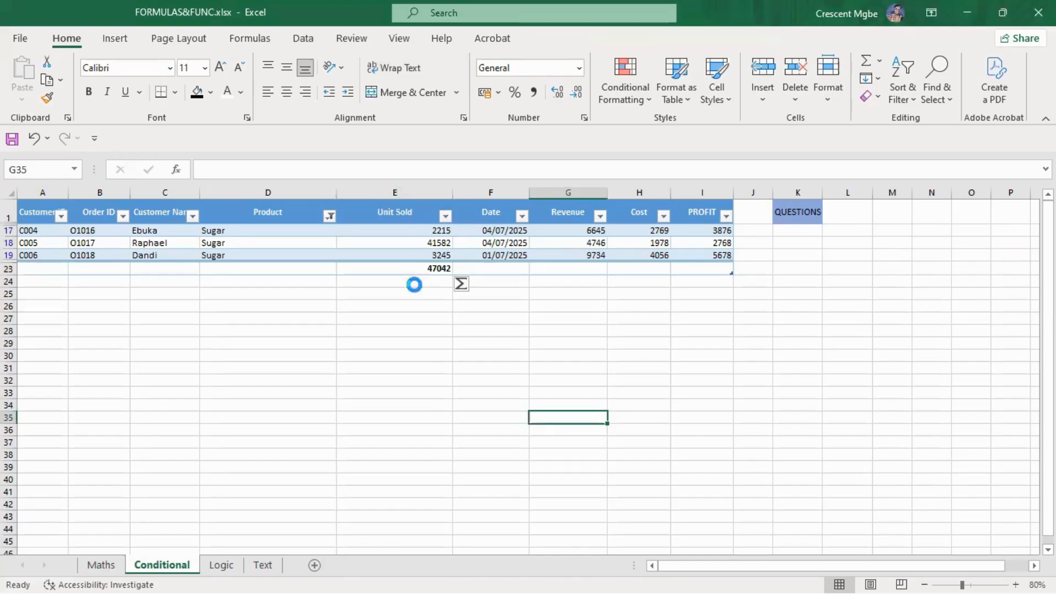
Undo the Unit Sold total and the Product filter
key(ctrl+z)
key(ctrl+z)
key(ctrl+z)
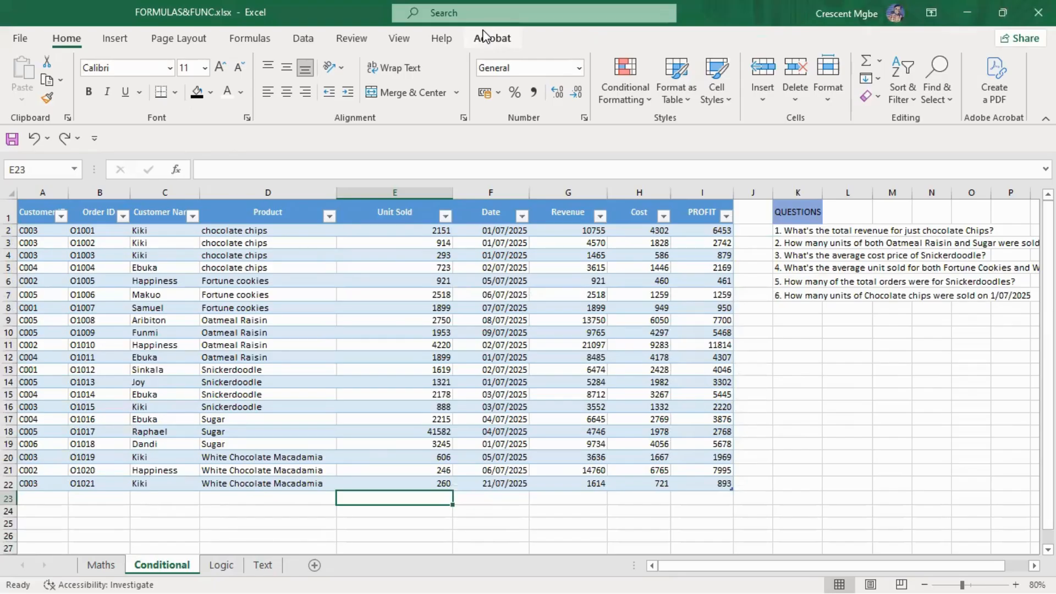
Check the LookUp.xlsx workbook briefly, return to FORMULAS&FUNC.xlsx and turn on the filter buttons of the Conditional sheet's table
key(alt+Tab)
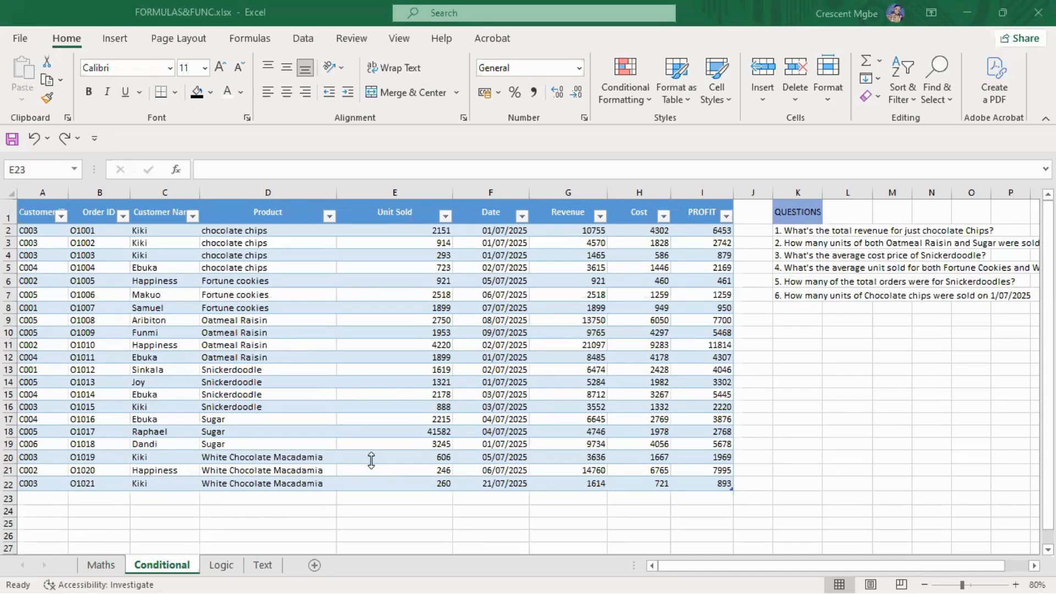
key(super+Tab)
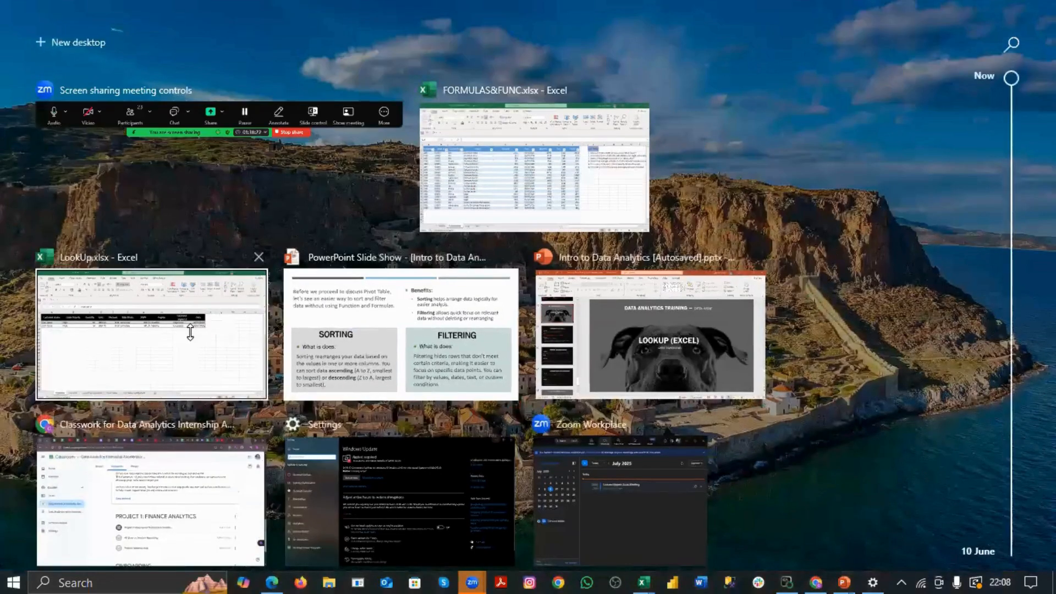
click(189, 333)
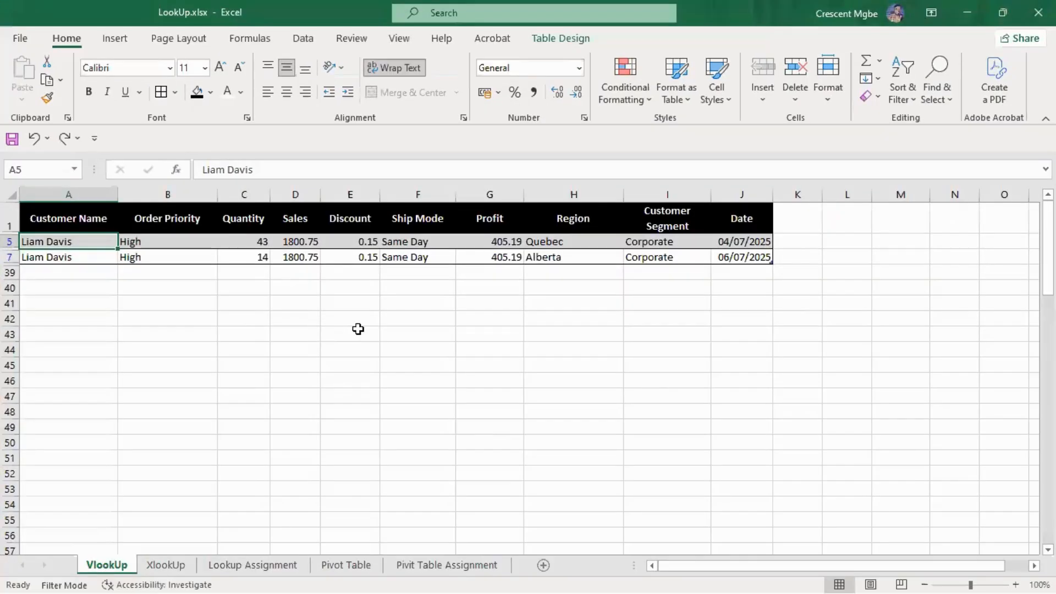
key(alt+Tab)
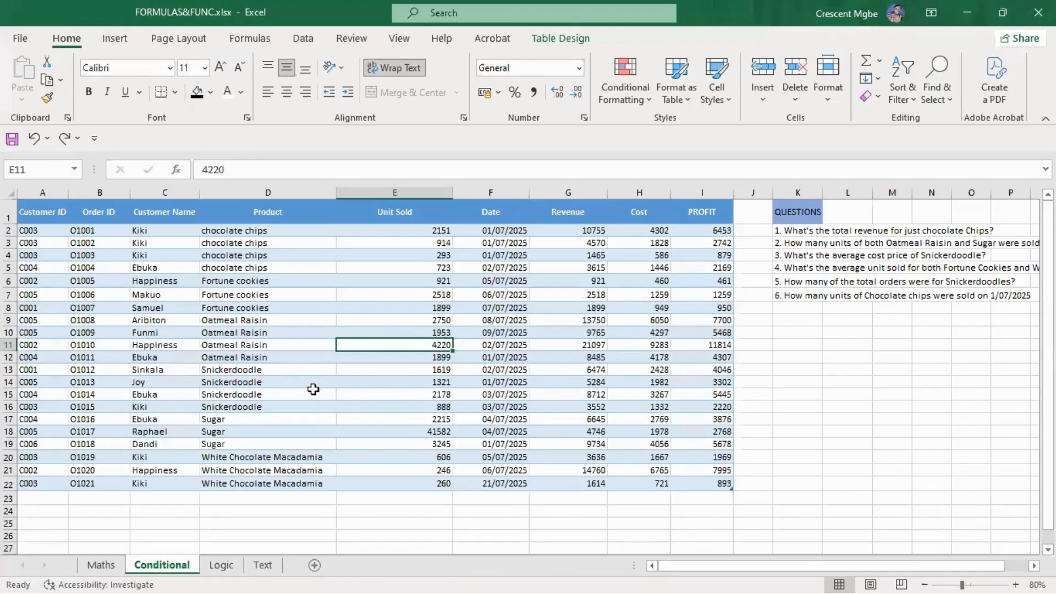
key(ctrl+shift+l)
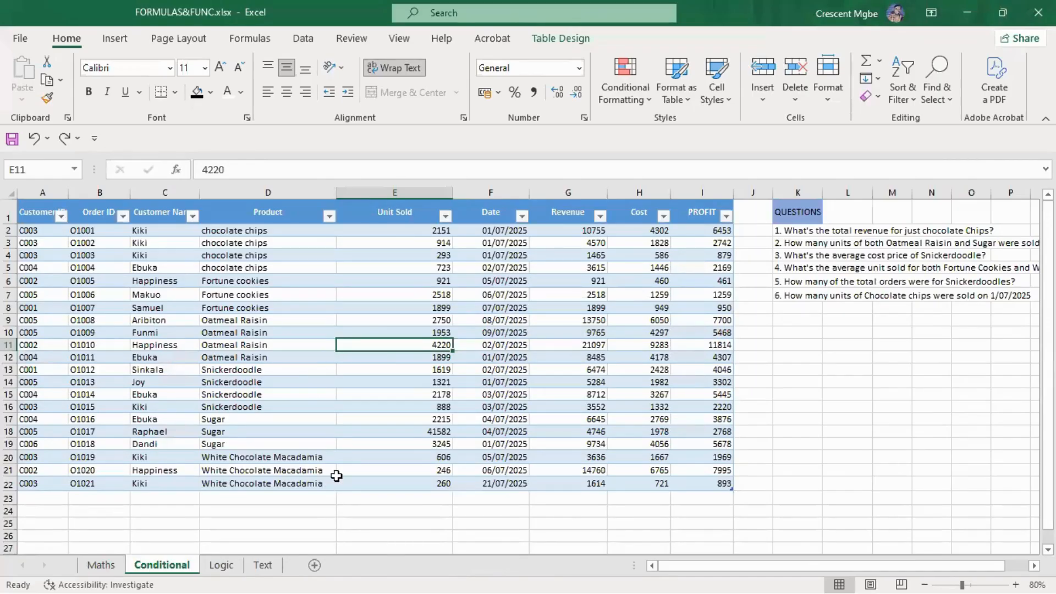
Switch to the LookUp.xlsx workbook and show its VlookUp sheet
key(super+Tab)
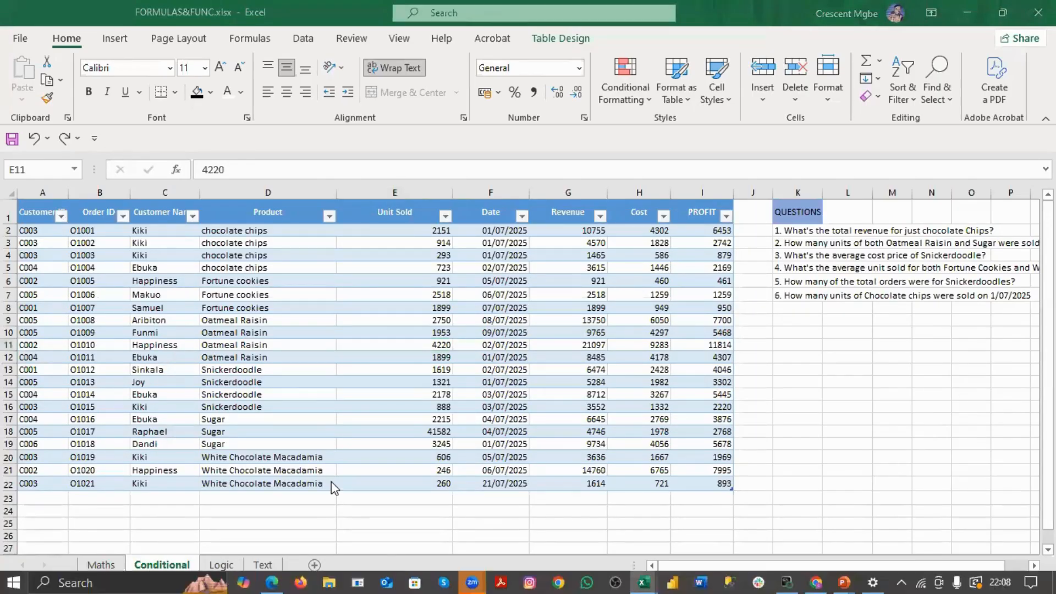
click(454, 155)
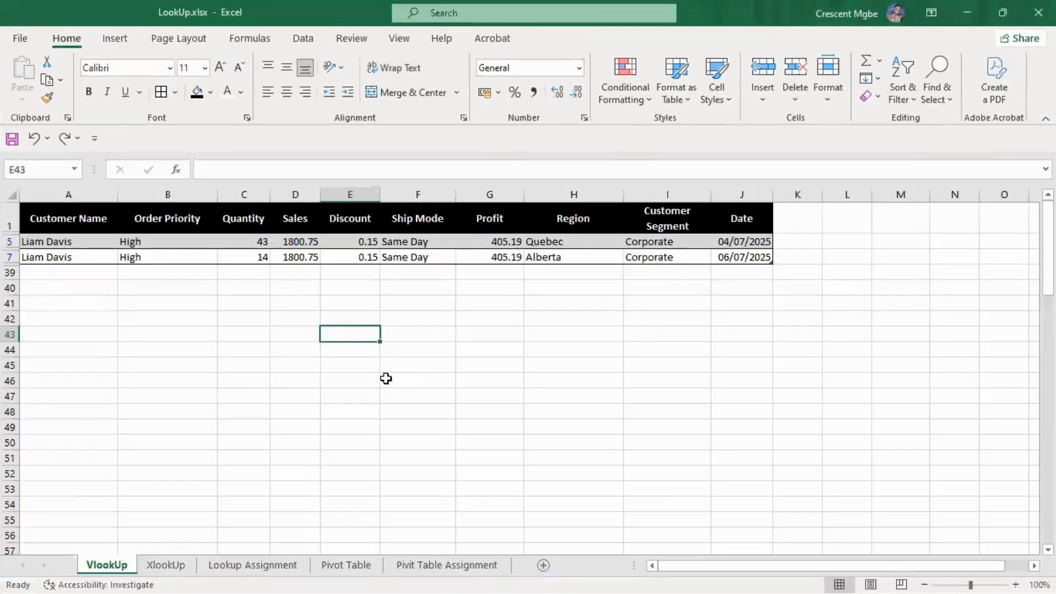
click(395, 347)
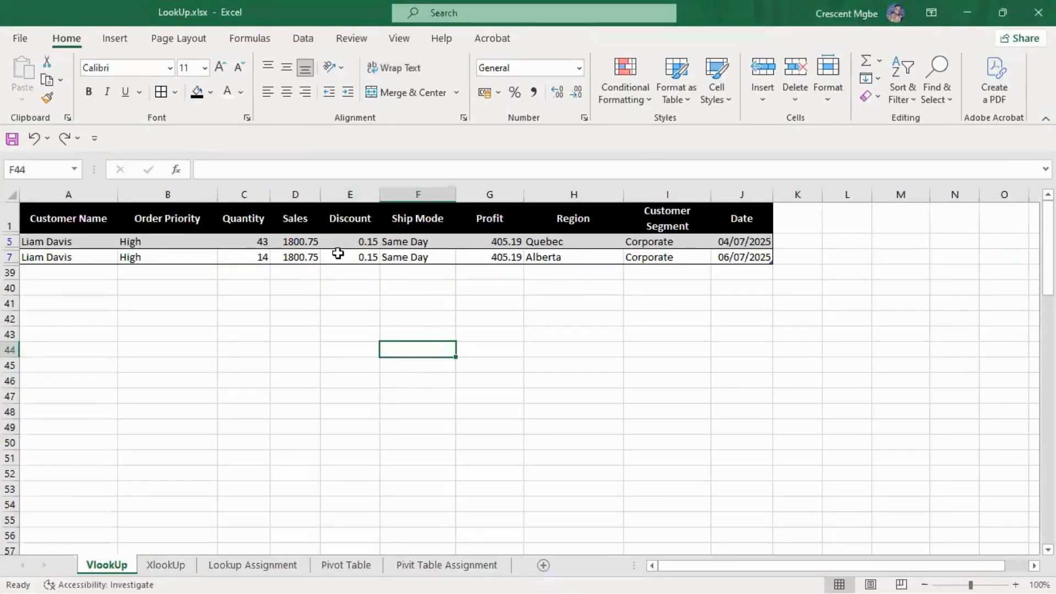
click(167, 565)
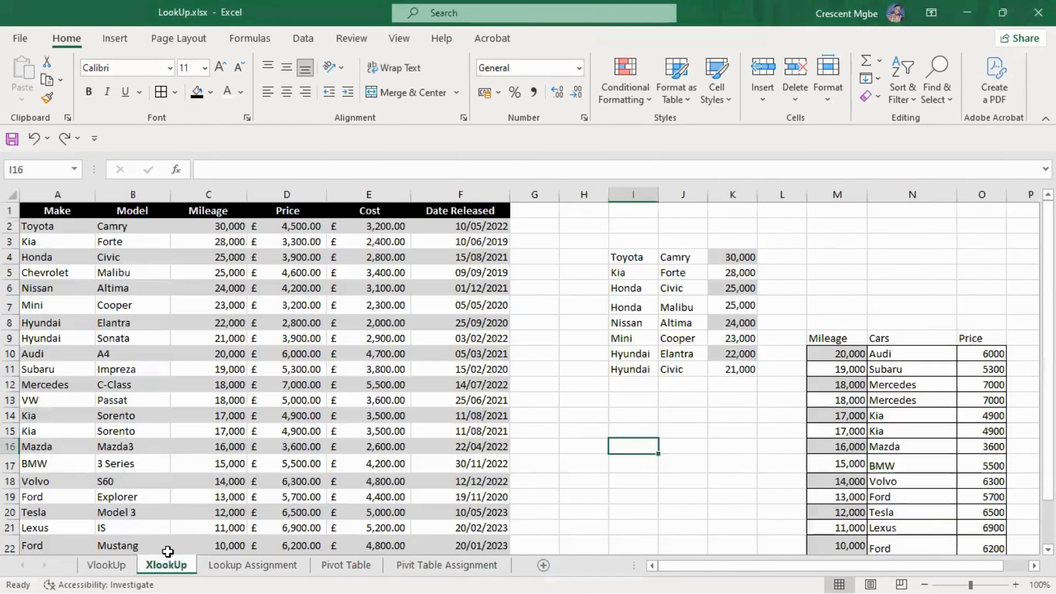
click(114, 566)
Reapply the table's filter from Order Priority cell B5
click(163, 242)
right_click(165, 249)
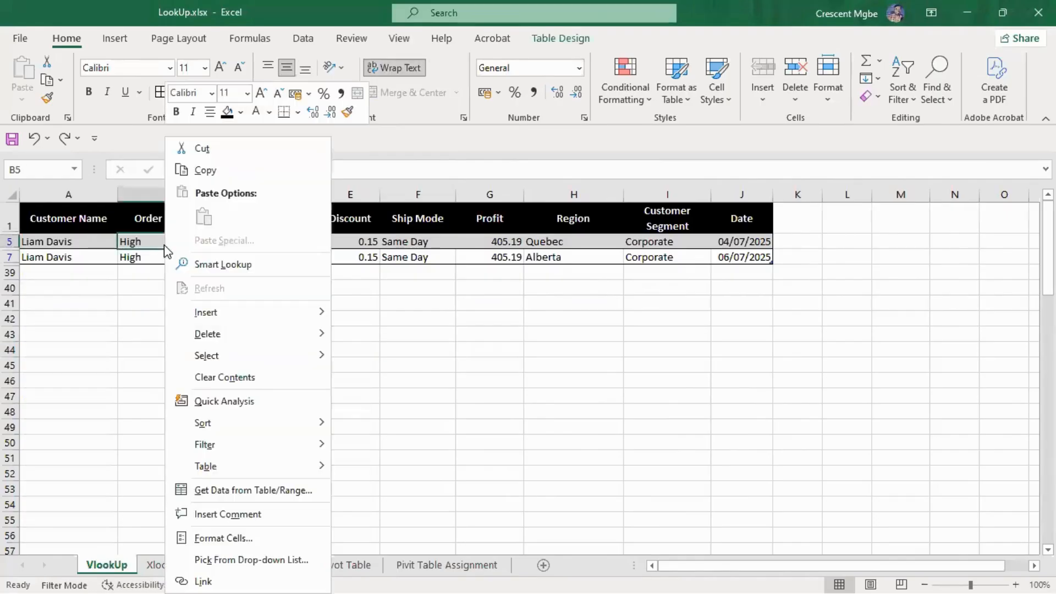
mouse_move(237, 449)
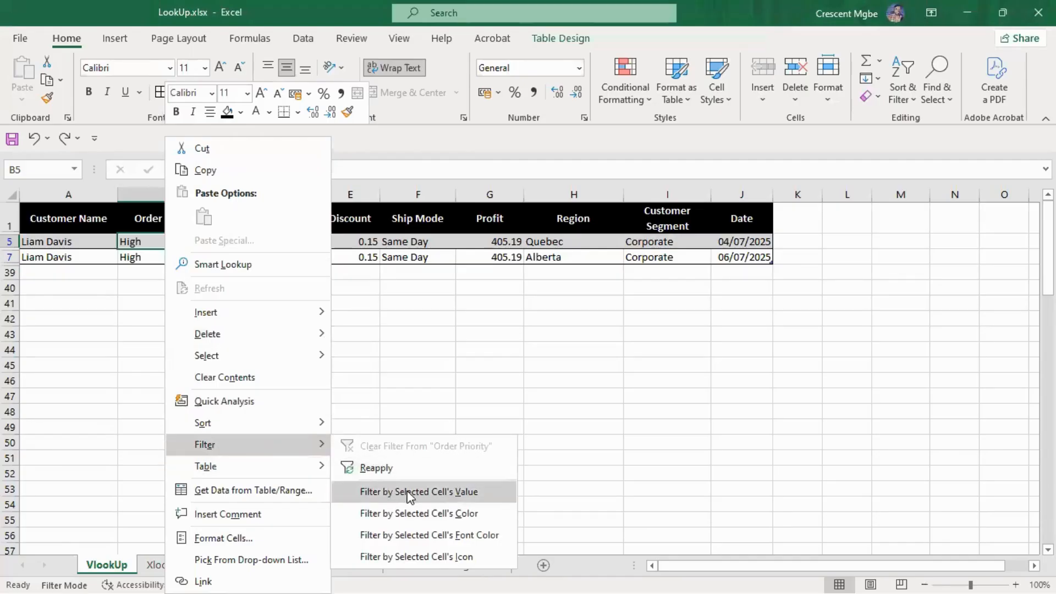
click(394, 468)
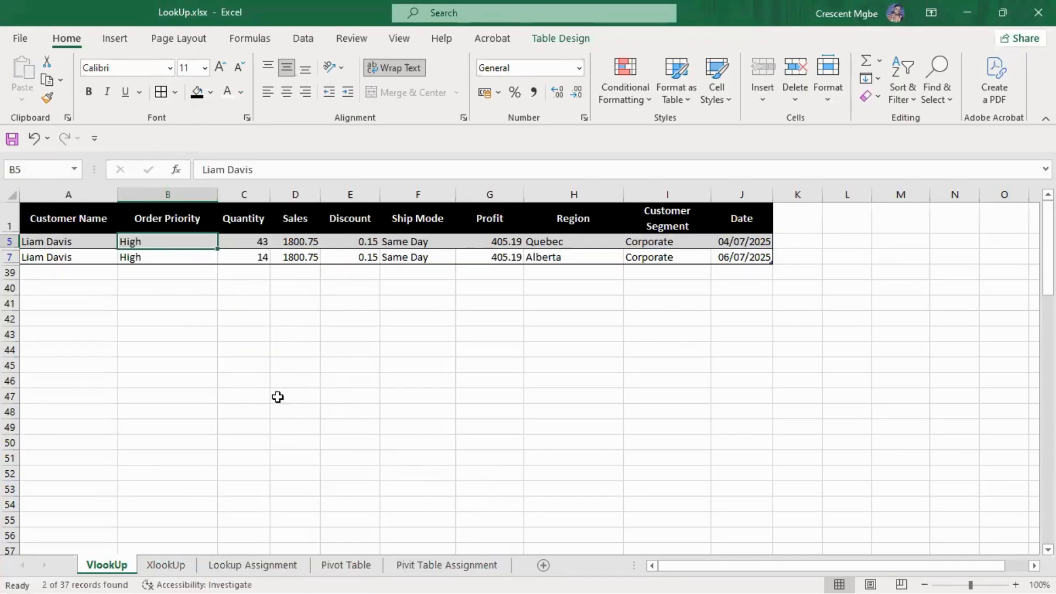
click(212, 319)
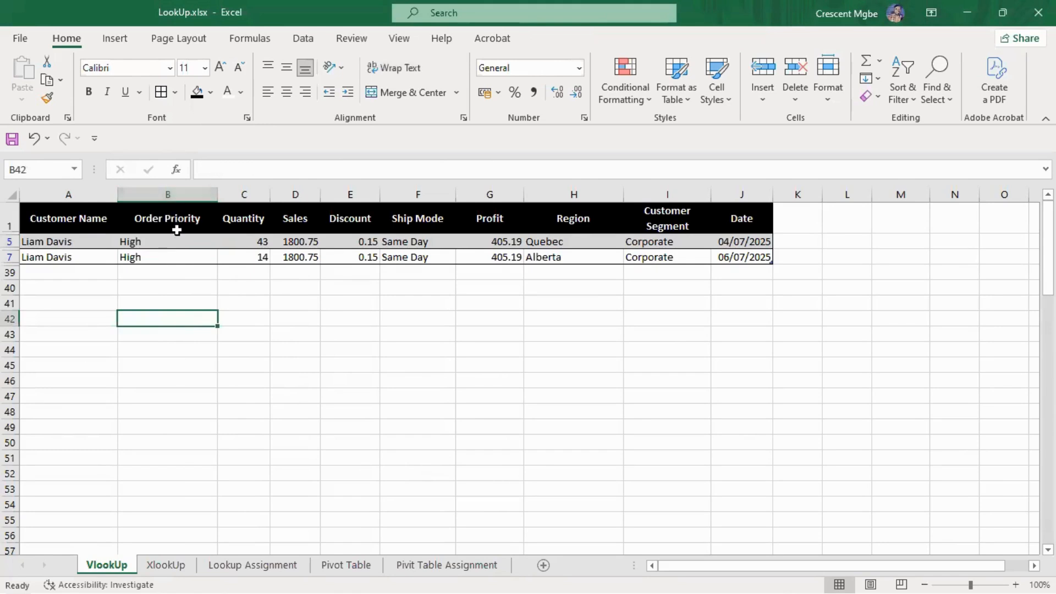
Examine the filter options available for Order Priority cell B5, and close them without choosing one
click(182, 254)
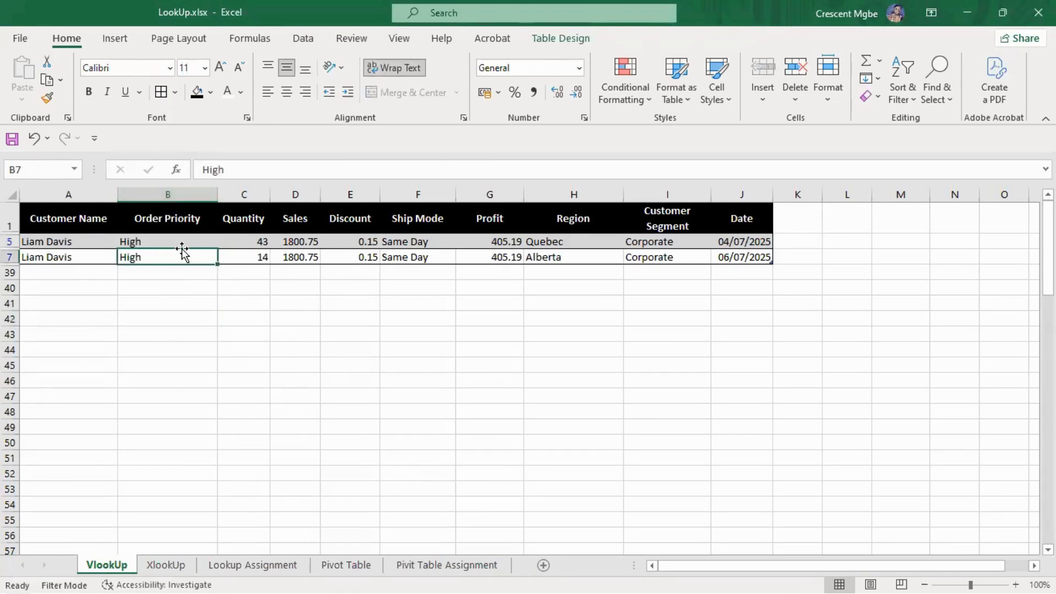
click(181, 193)
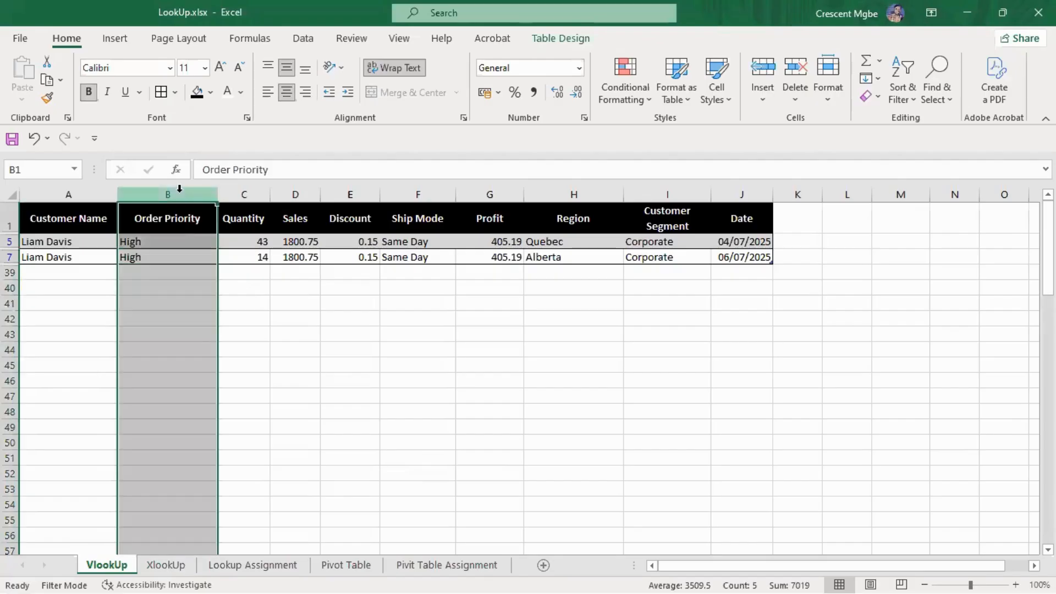
click(183, 238)
right_click(178, 242)
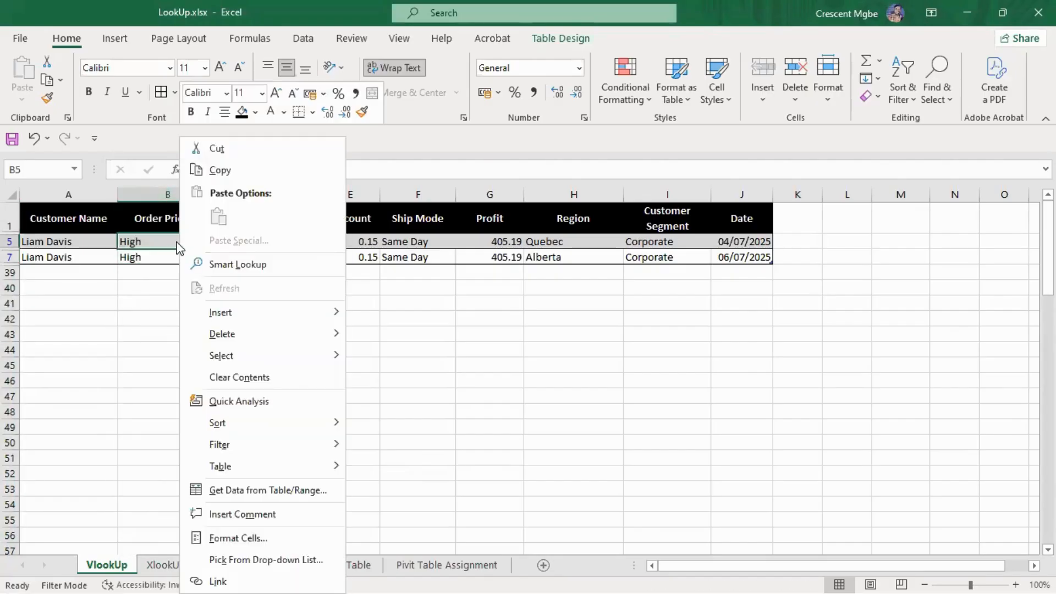
mouse_move(279, 444)
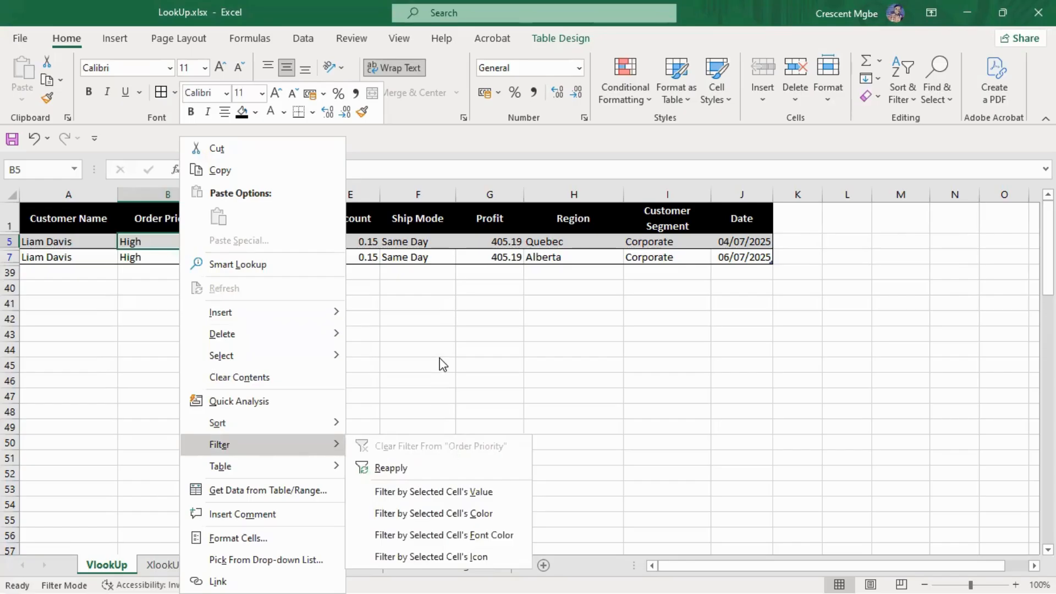
click(126, 315)
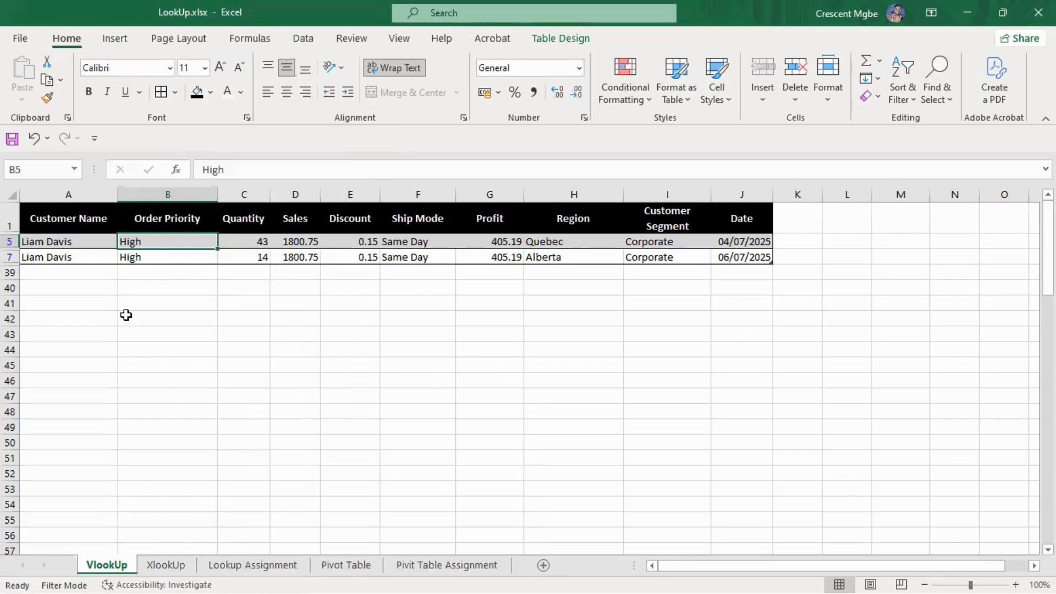
Undo the Customer Name filter on the VlookUp sheet and look through the full order table
click(168, 254)
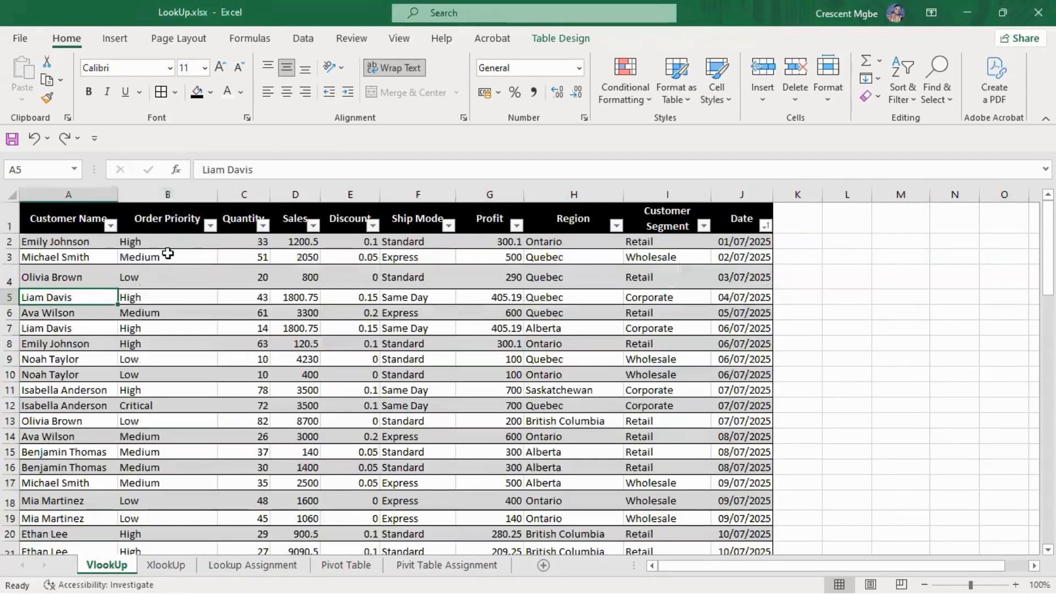
click(840, 340)
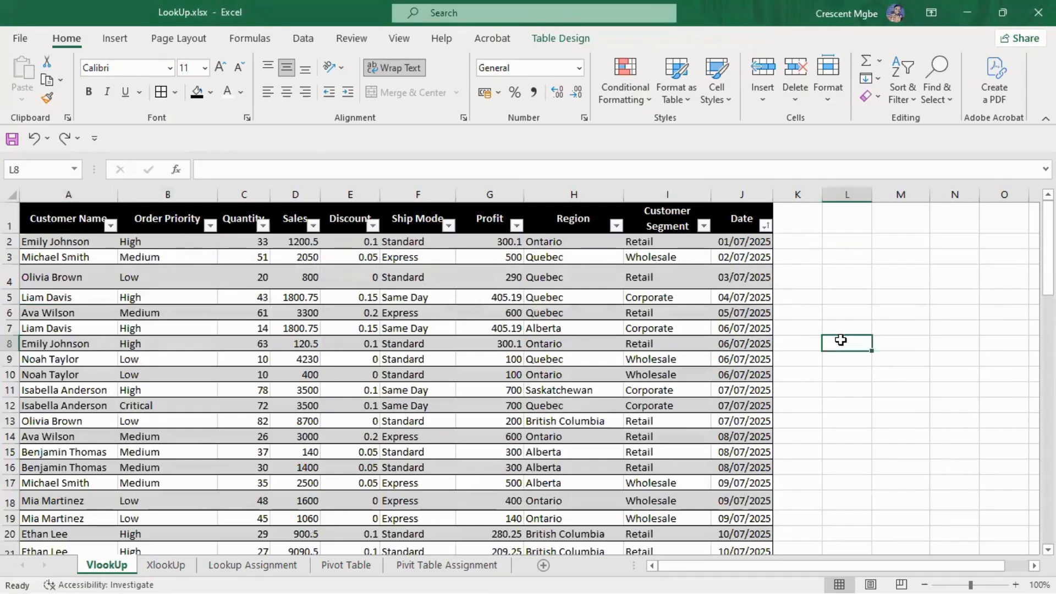
scroll(341, 338, down, 9)
scroll(334, 332, up, 8)
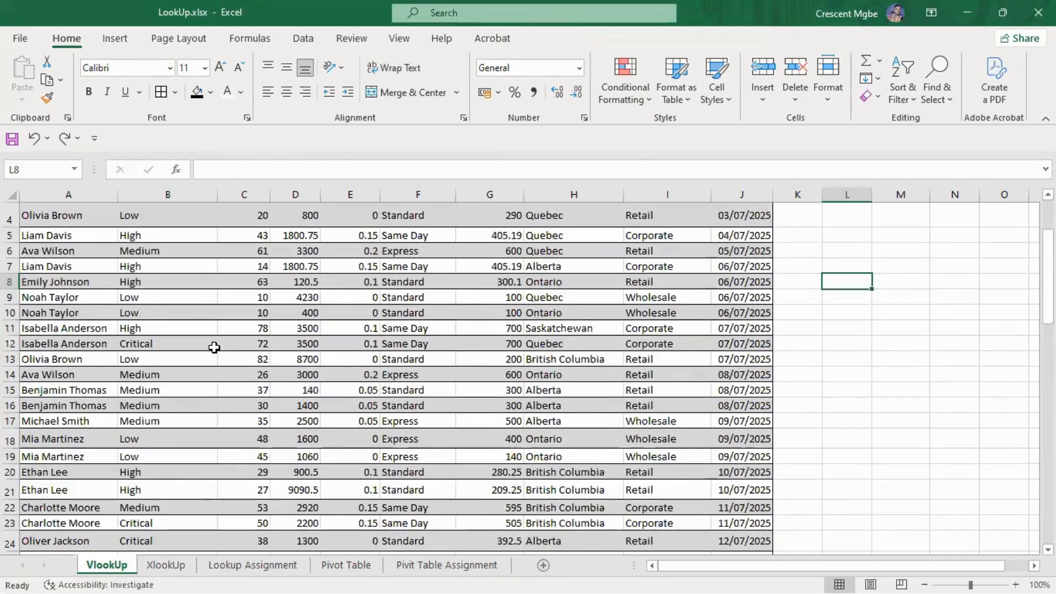
Examine the filter options available for the two selected Order Priority cells B6:B7, and close them without choosing one
scroll(200, 325, up, 1)
scroll(169, 352, down, 1)
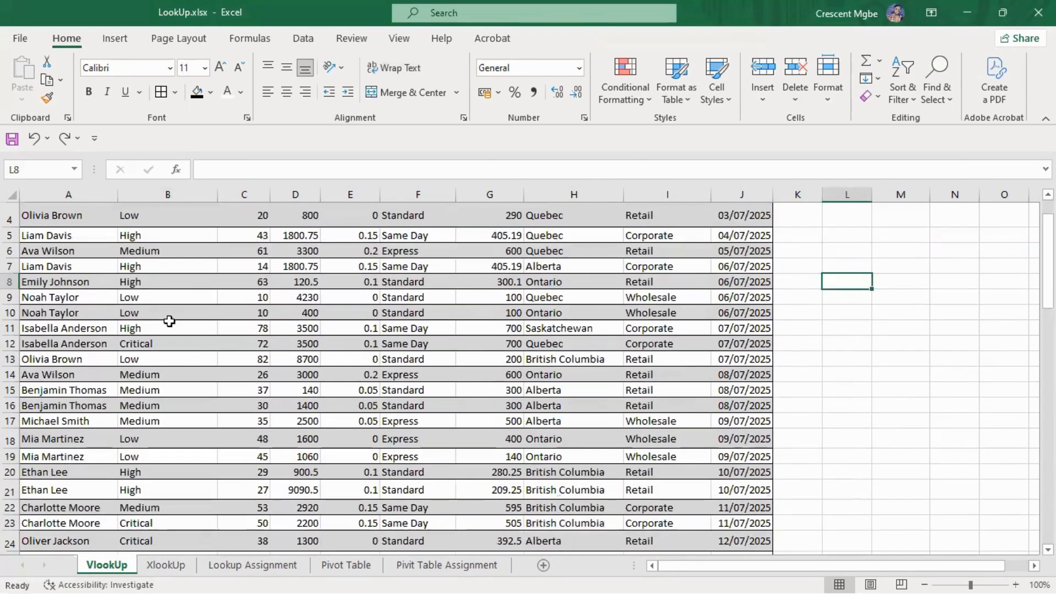
scroll(173, 340, up, 1)
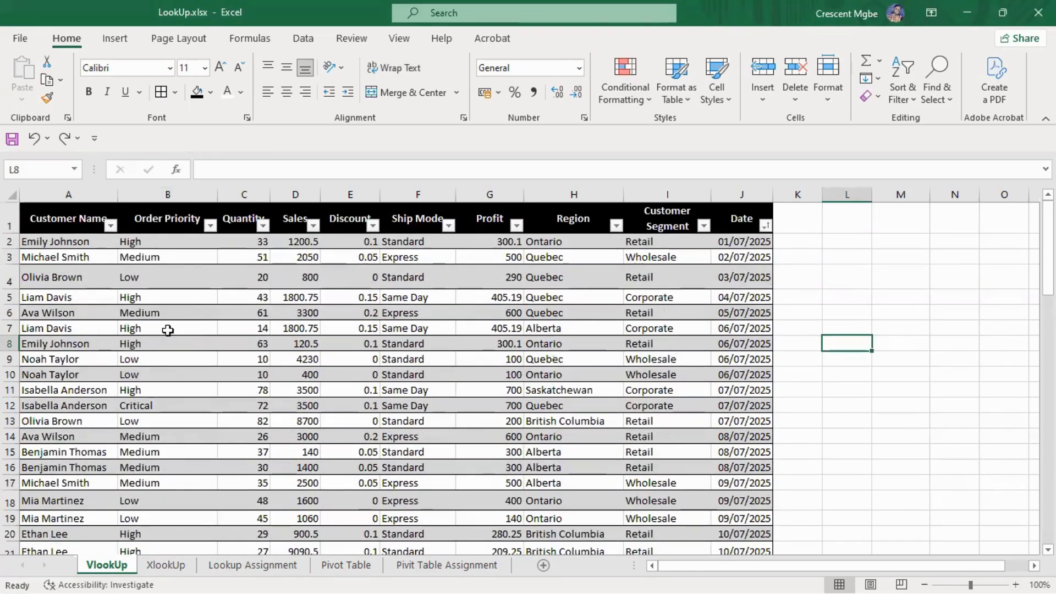
drag(160, 313, 166, 329)
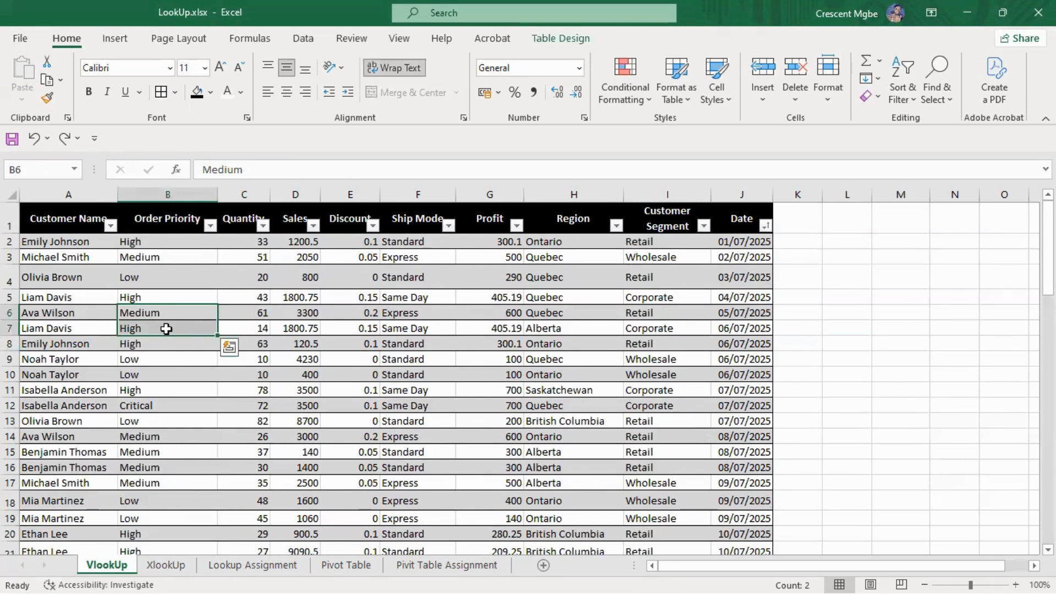
right_click(177, 316)
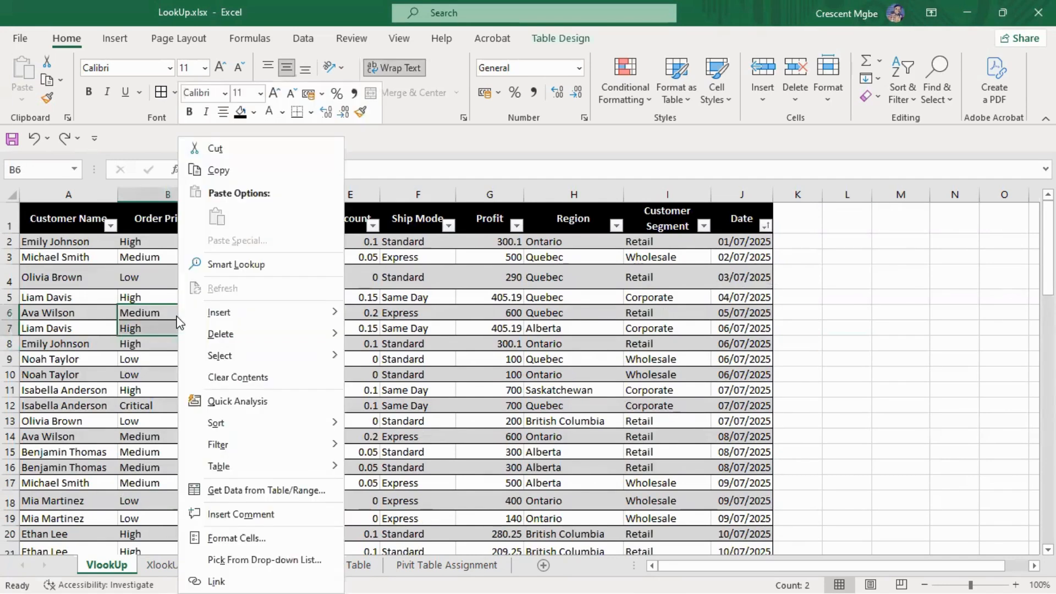
mouse_move(254, 468)
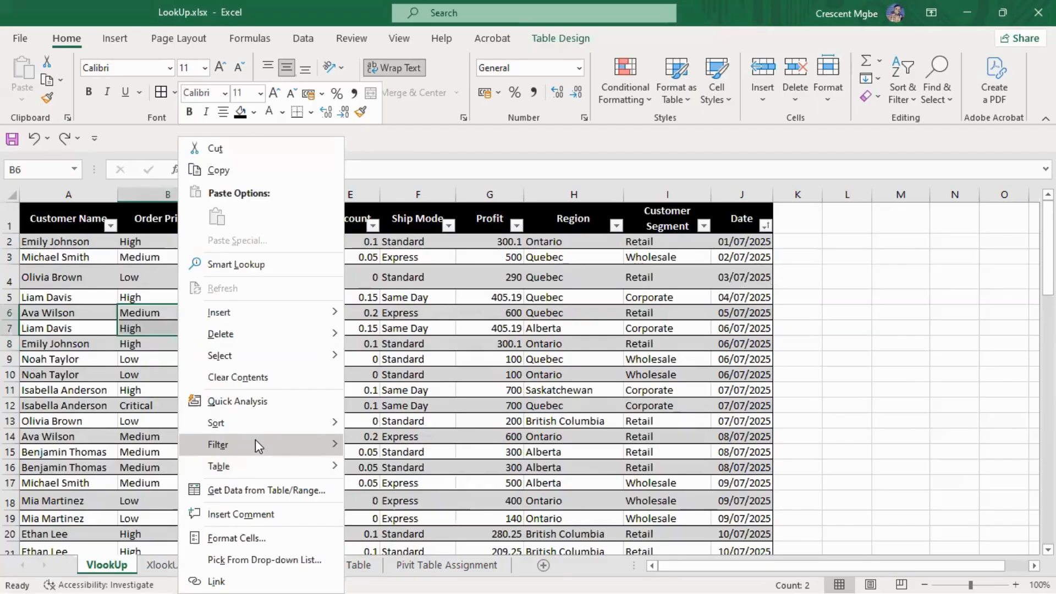
mouse_move(255, 443)
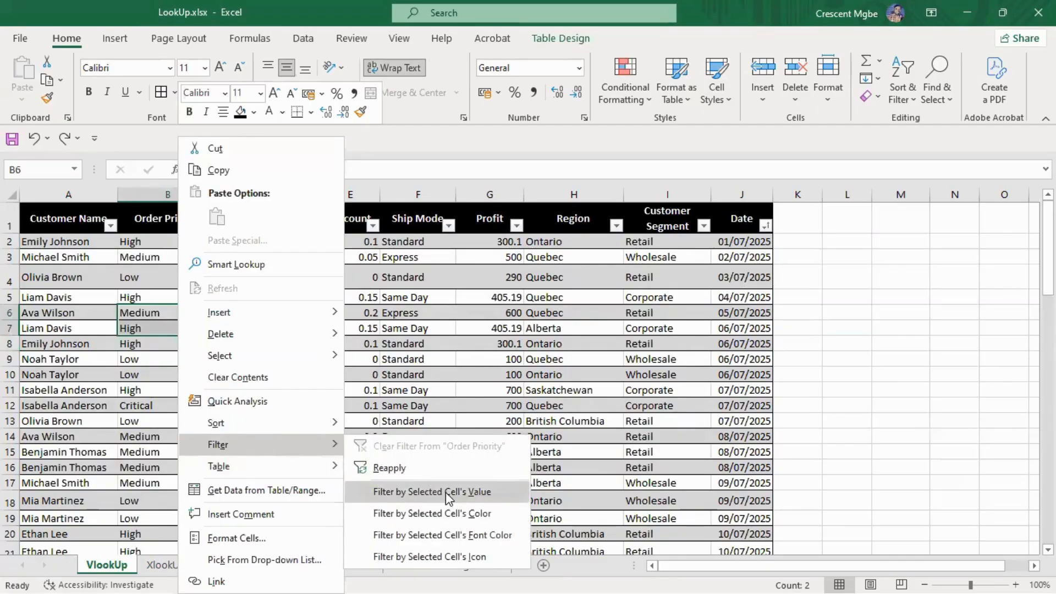
click(864, 341)
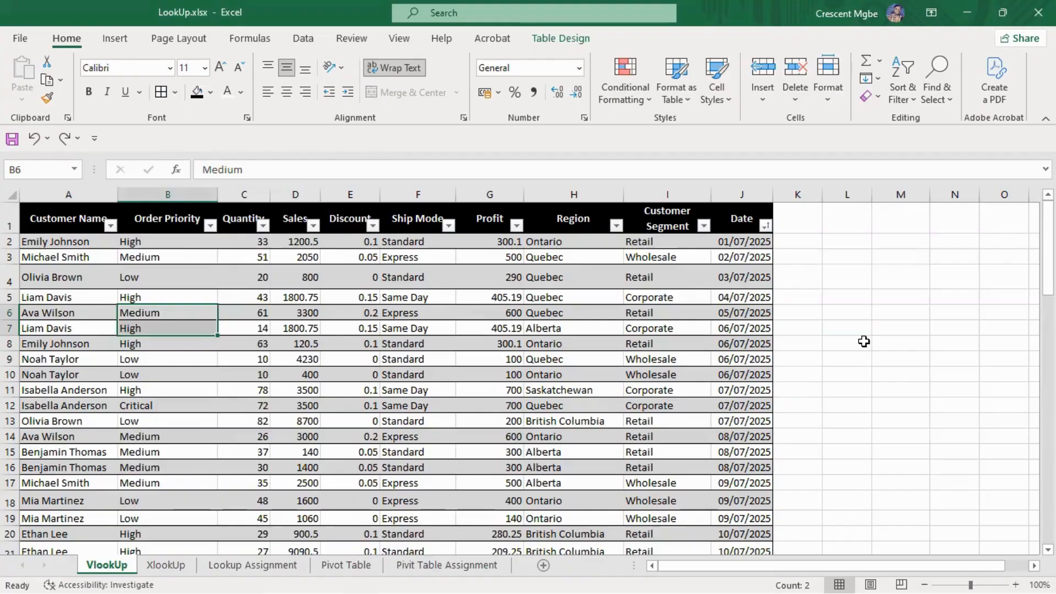
Switch to the FORMULAS&FUNC.xlsx workbook and read question 4 beside the order table on the Conditional sheet
key(super+Tab)
click(388, 187)
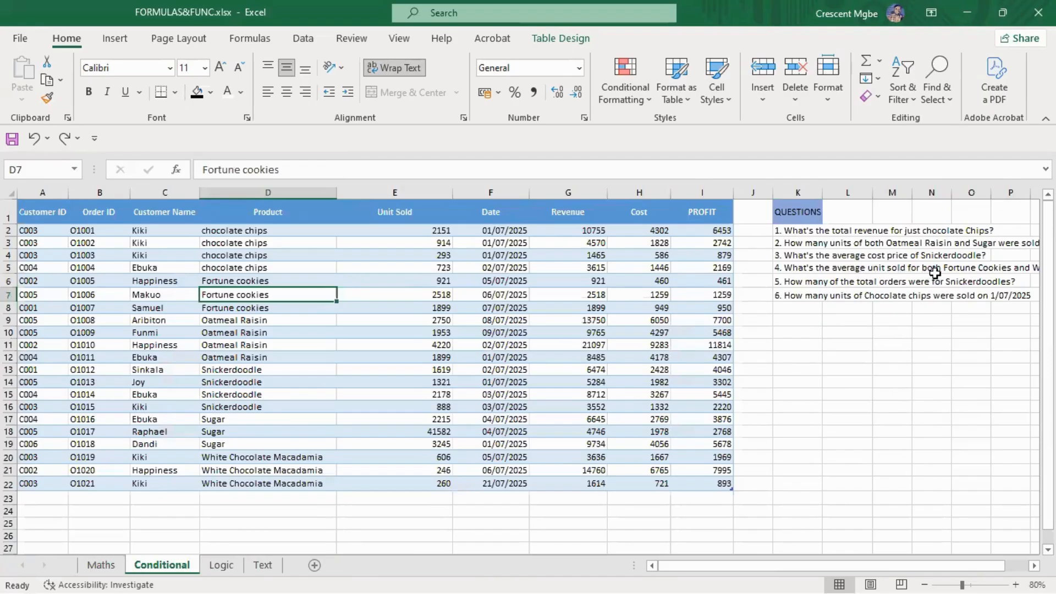
click(960, 267)
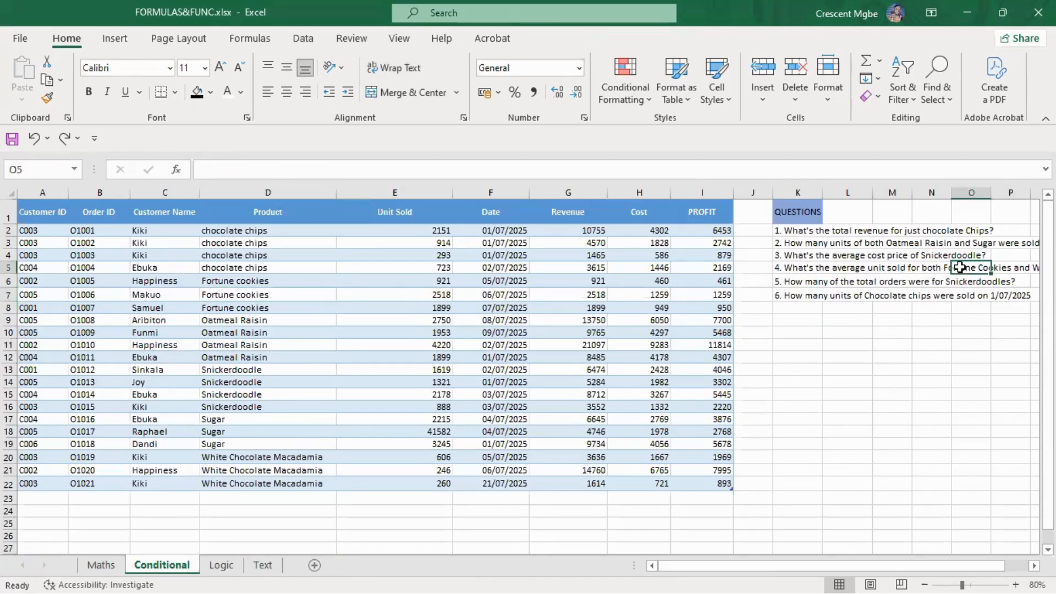
drag(881, 575, 958, 575)
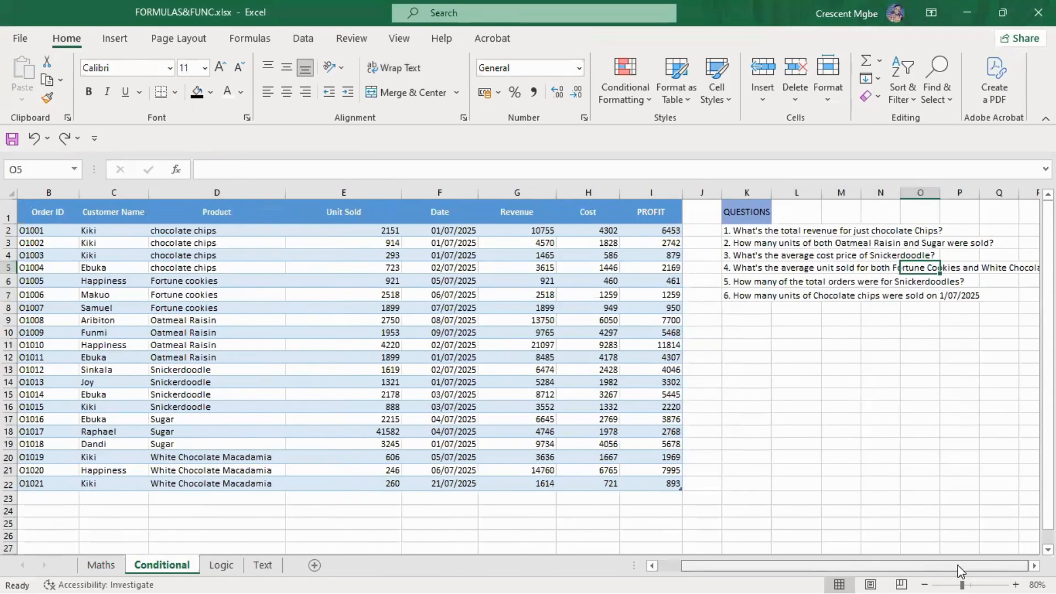
click(1015, 268)
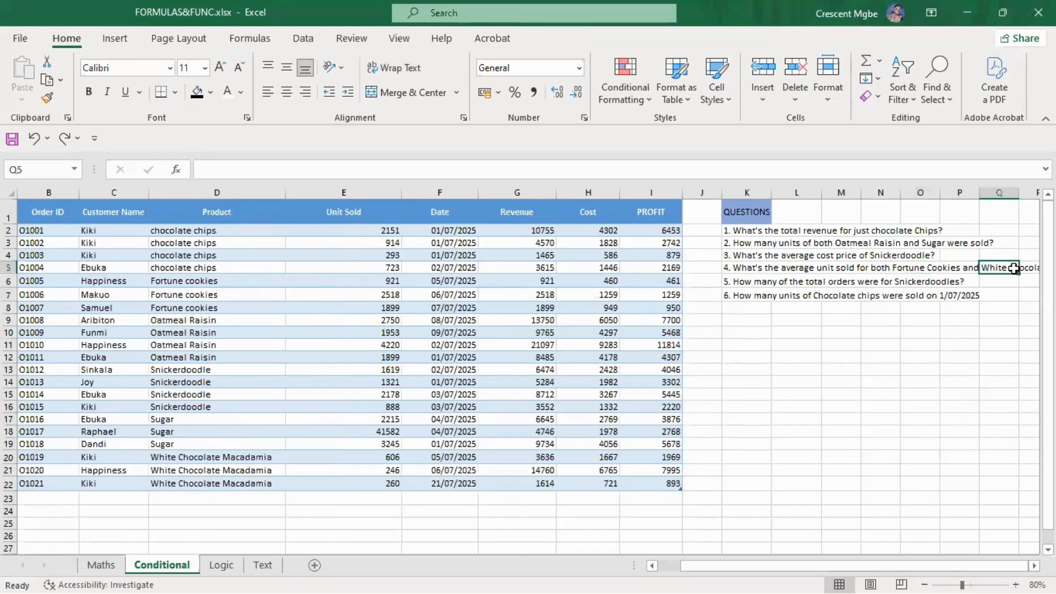
click(873, 267)
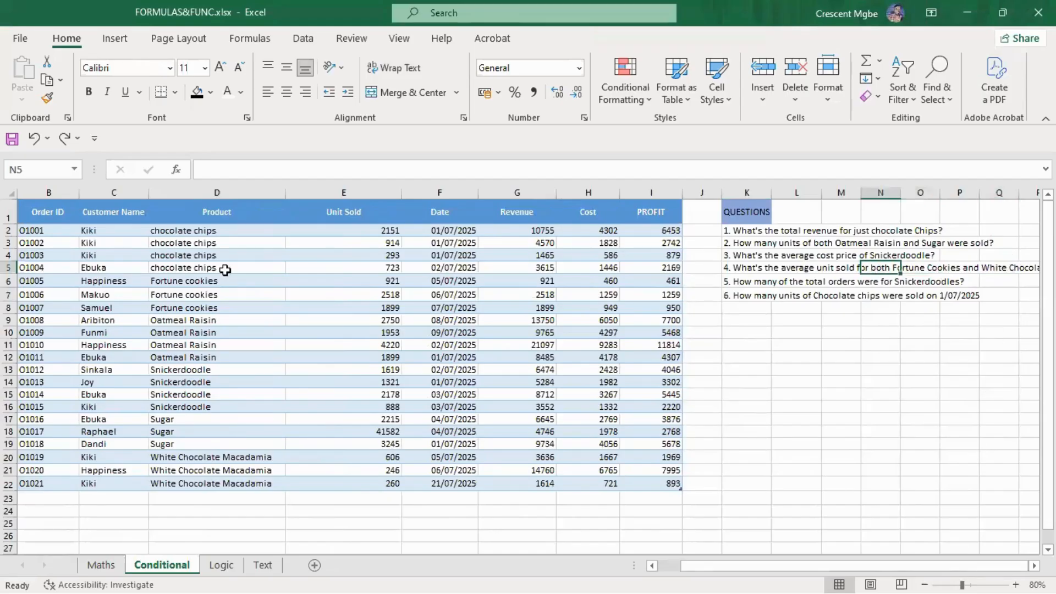
Show the filter buttons in the header row of the Conditional sheet's order table
click(224, 252)
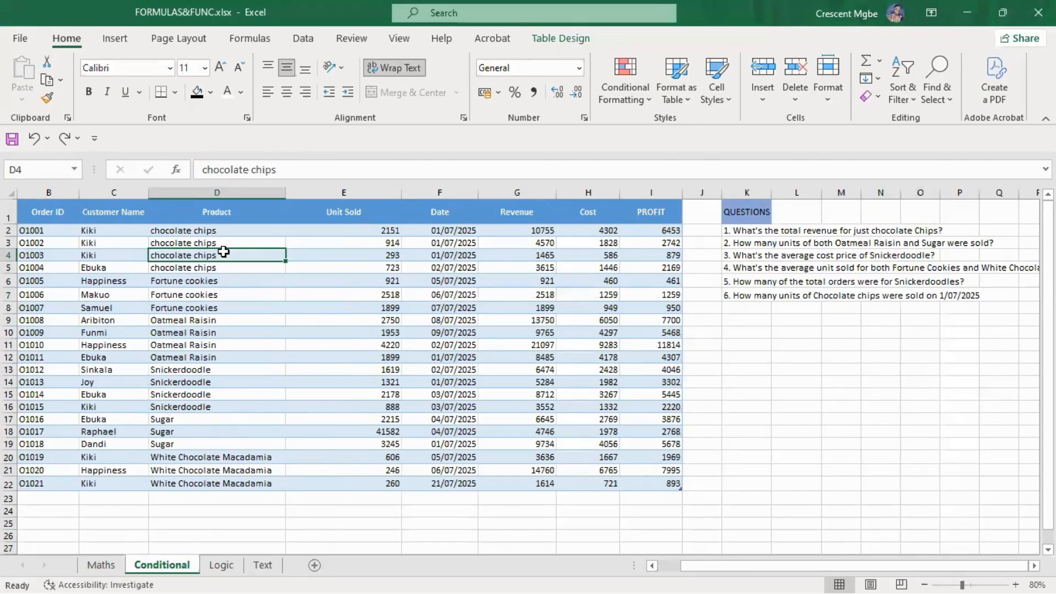
click(378, 383)
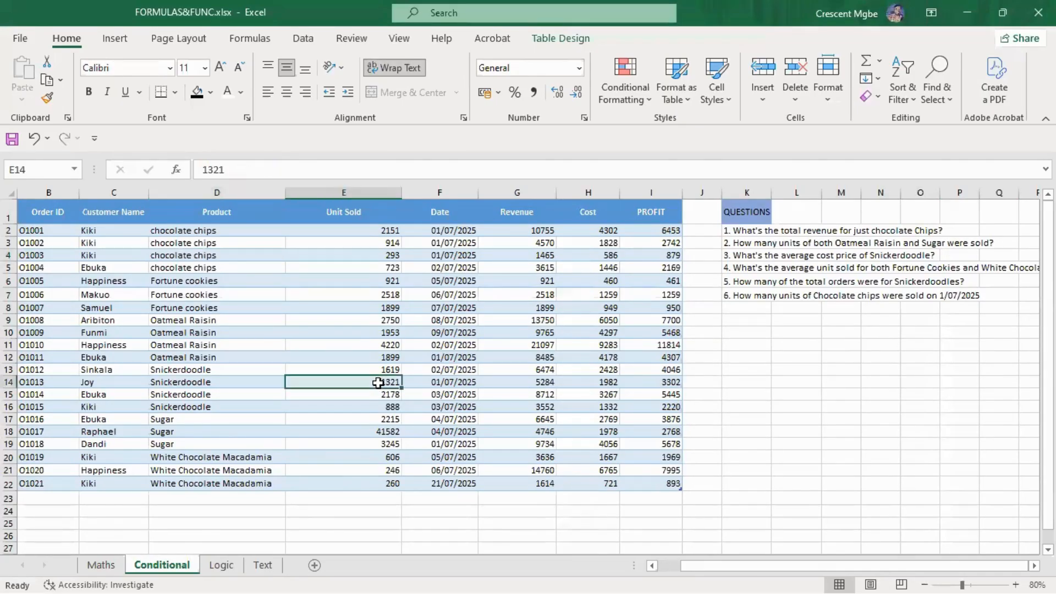
key(ctrl+shift+l)
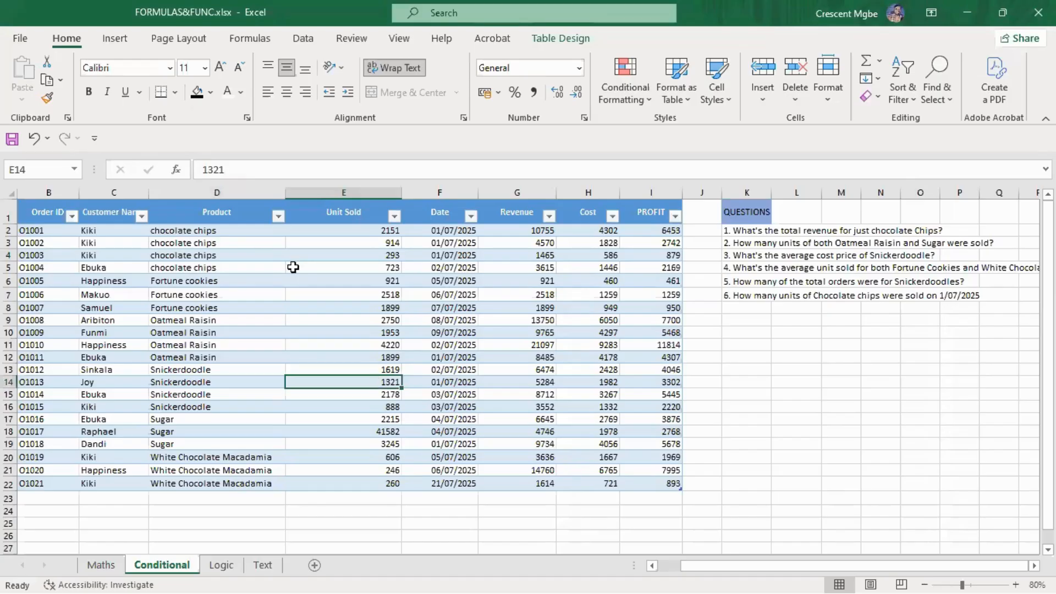
Filter the Product column to chocolate chips and White Chocolate Macadamia, and undo that filter
click(278, 216)
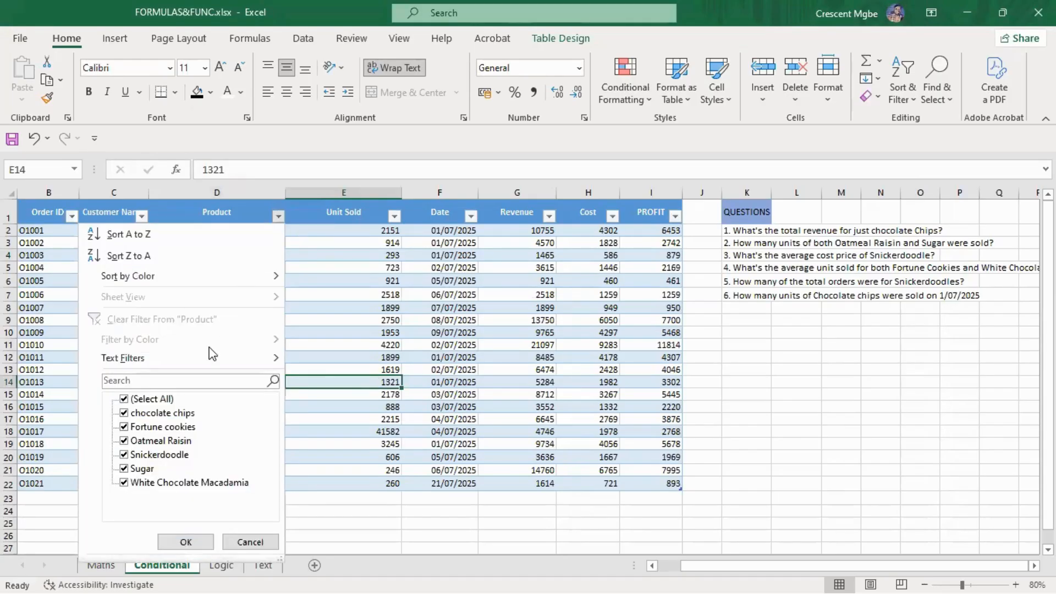
click(124, 399)
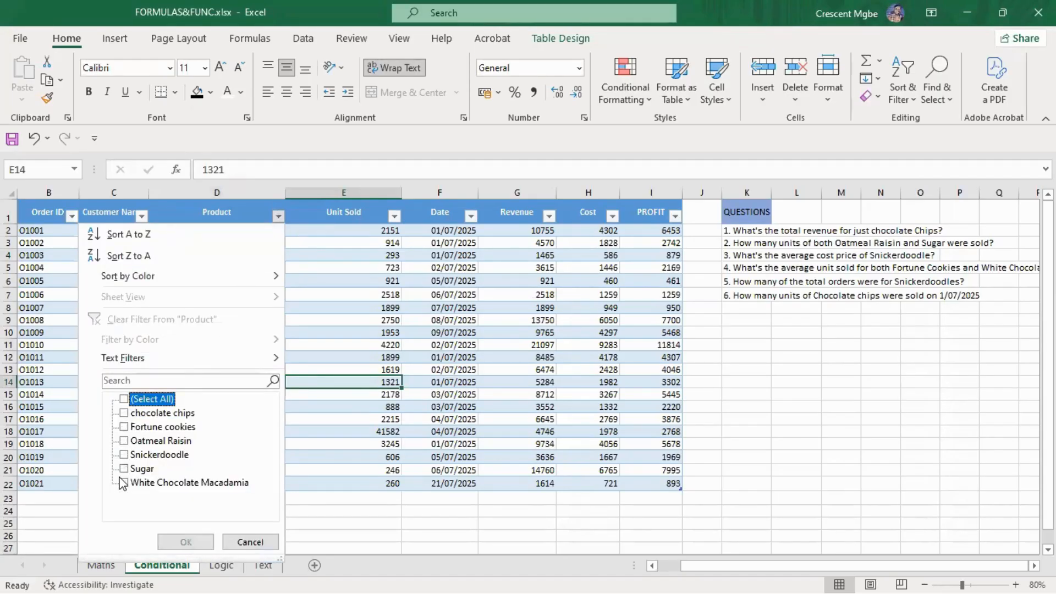
click(124, 413)
click(124, 483)
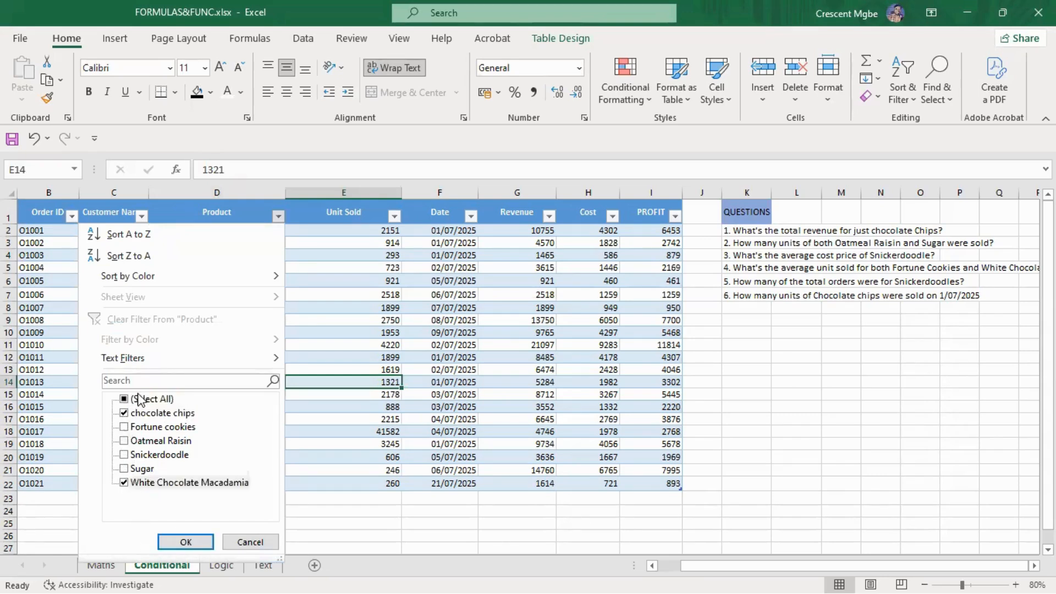
click(186, 543)
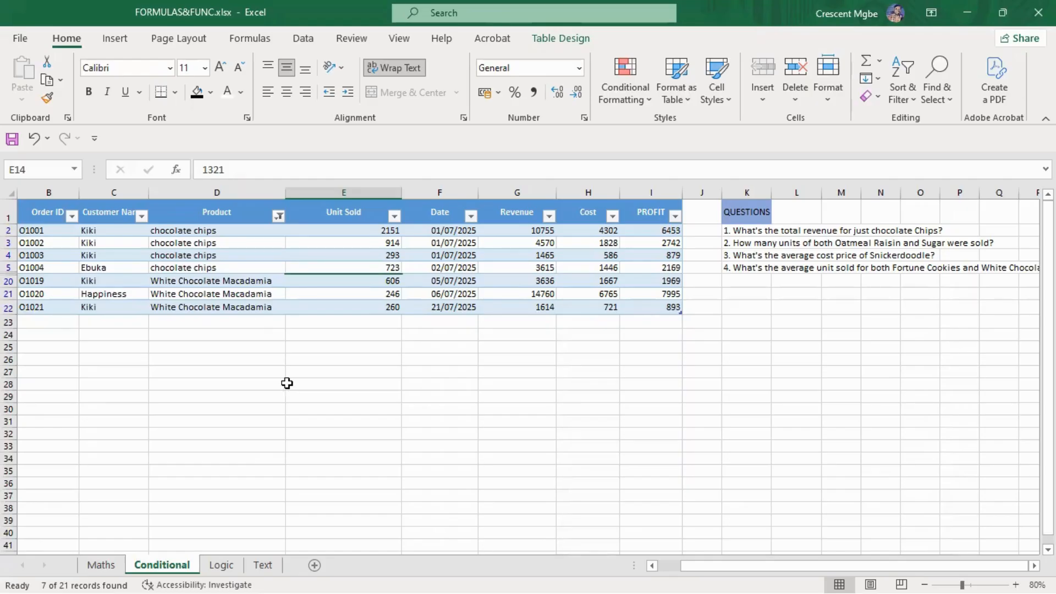
key(ctrl+z)
Select Product cells D12:D13, Oatmeal Raisin and Snickerdoodle, and filter the table by the selected cell's value
click(277, 358)
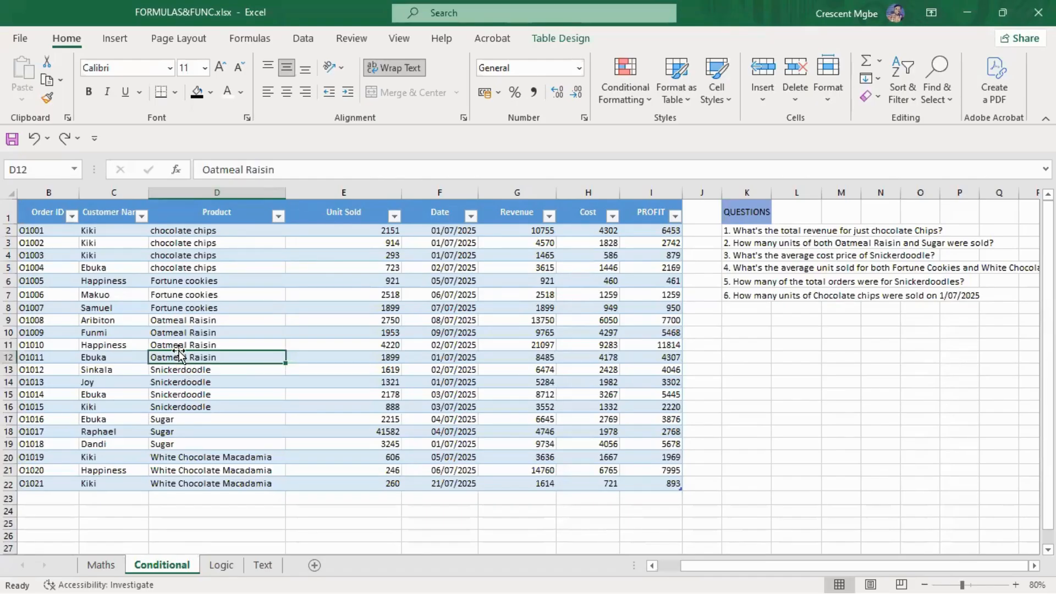
drag(187, 358, 209, 388)
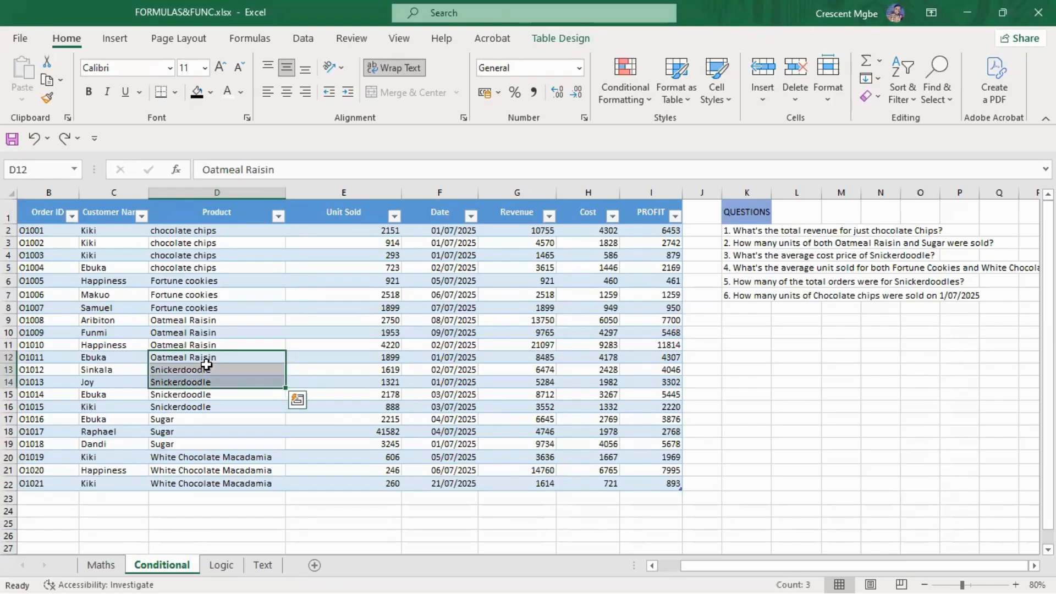
key(Down)
drag(171, 353, 211, 364)
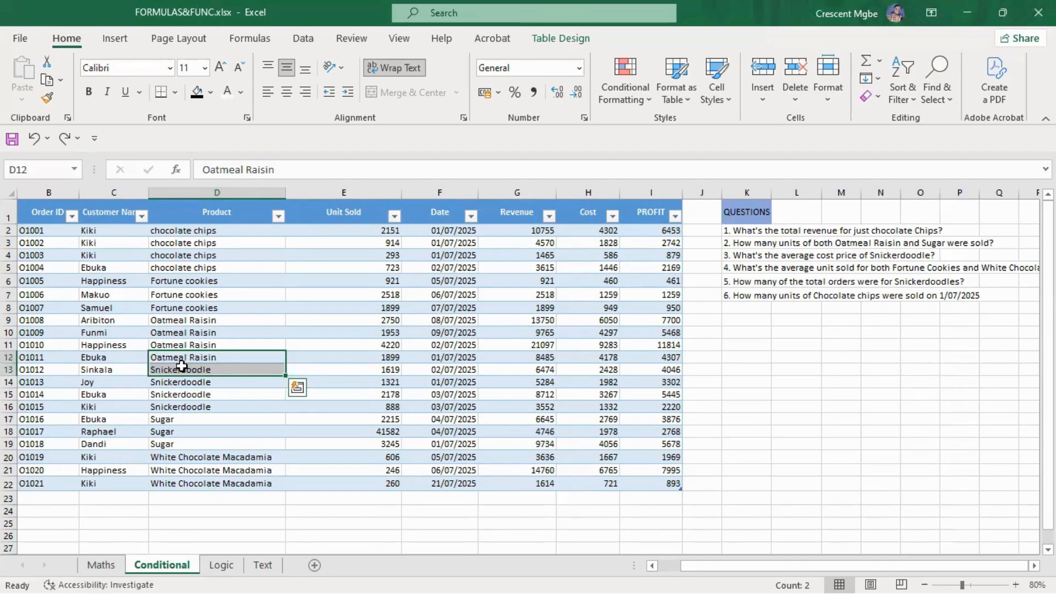
right_click(228, 367)
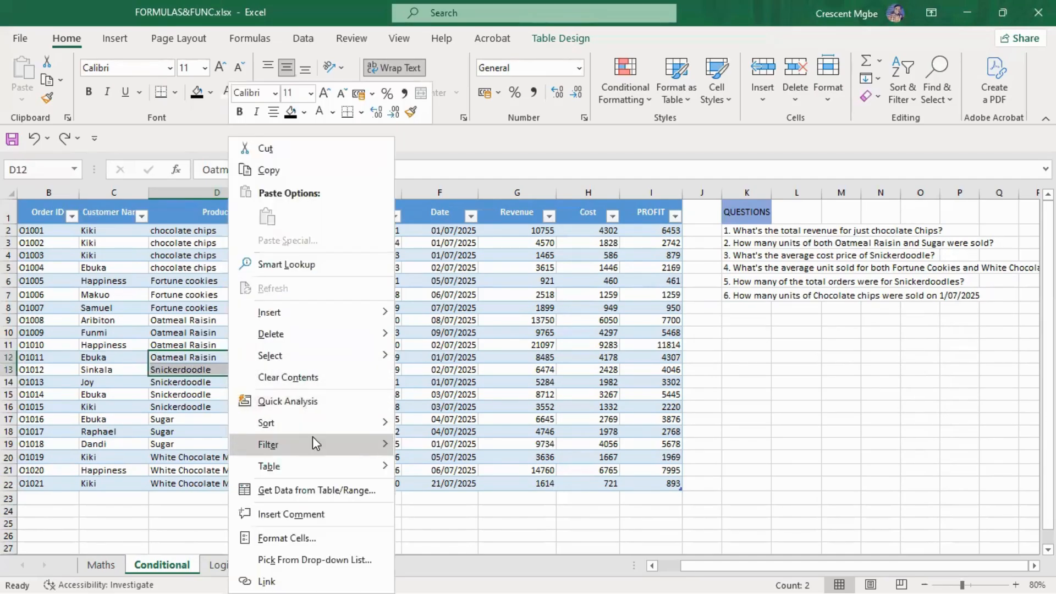
mouse_move(335, 449)
click(477, 489)
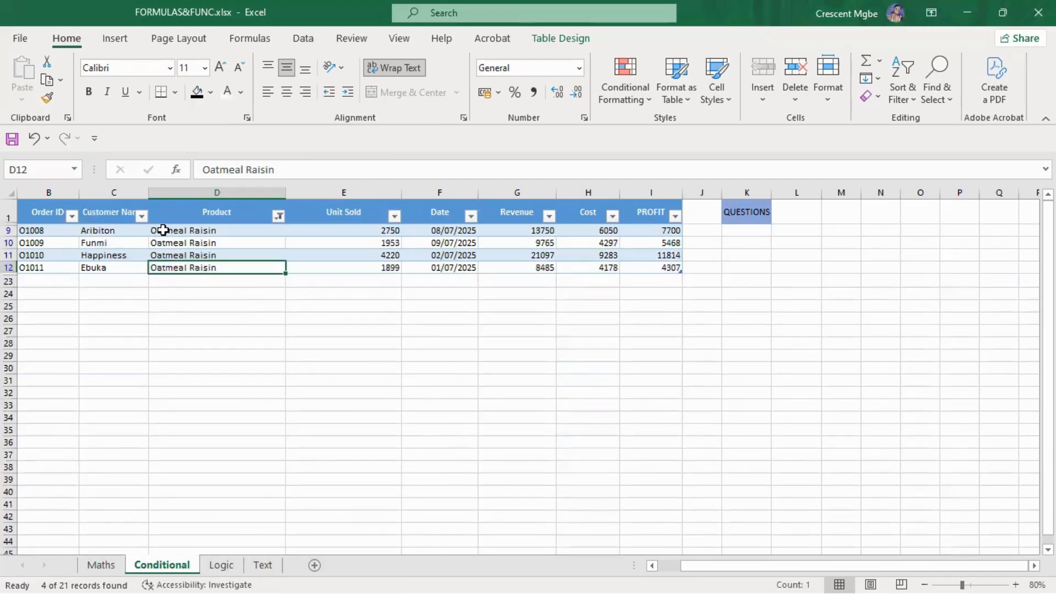
Add Snickerdoodle to the Product filter alongside Oatmeal Raisin
drag(168, 230, 191, 243)
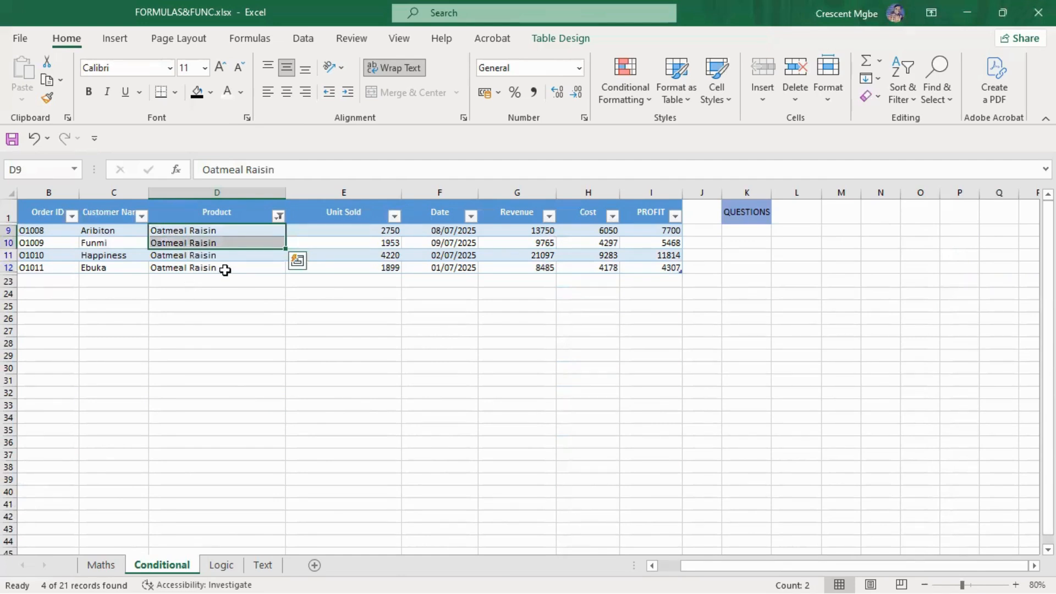
click(297, 260)
click(279, 215)
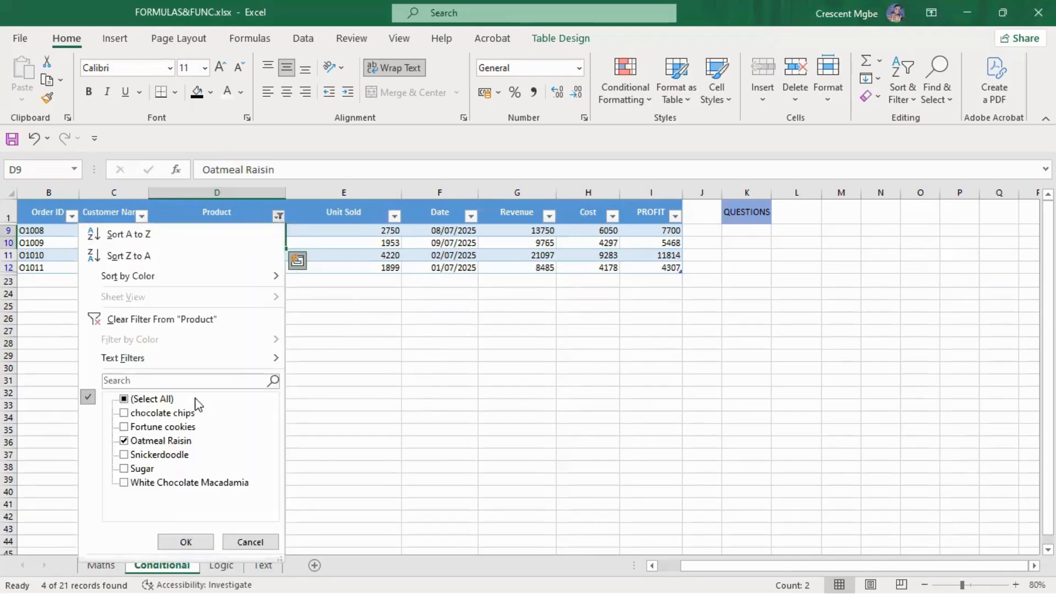
click(124, 455)
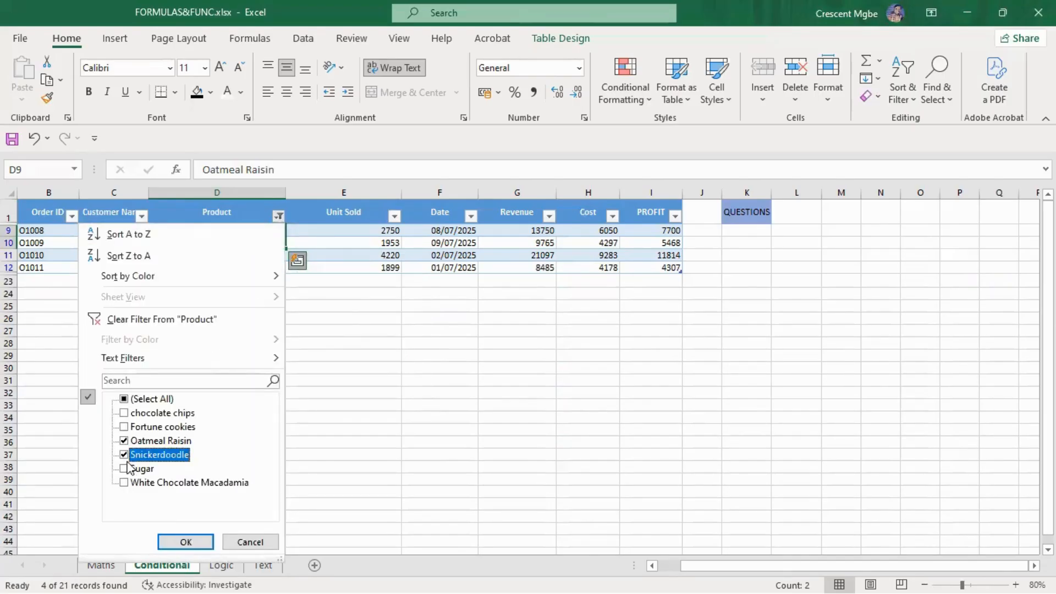
click(187, 542)
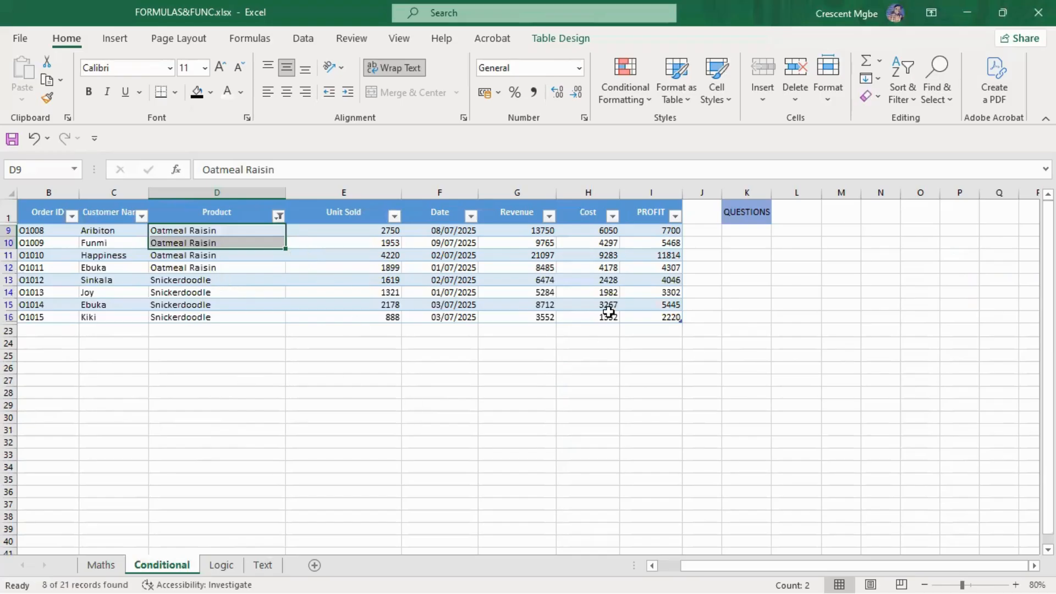
Total the filtered Revenue column with AutoSum in cell G23
click(538, 331)
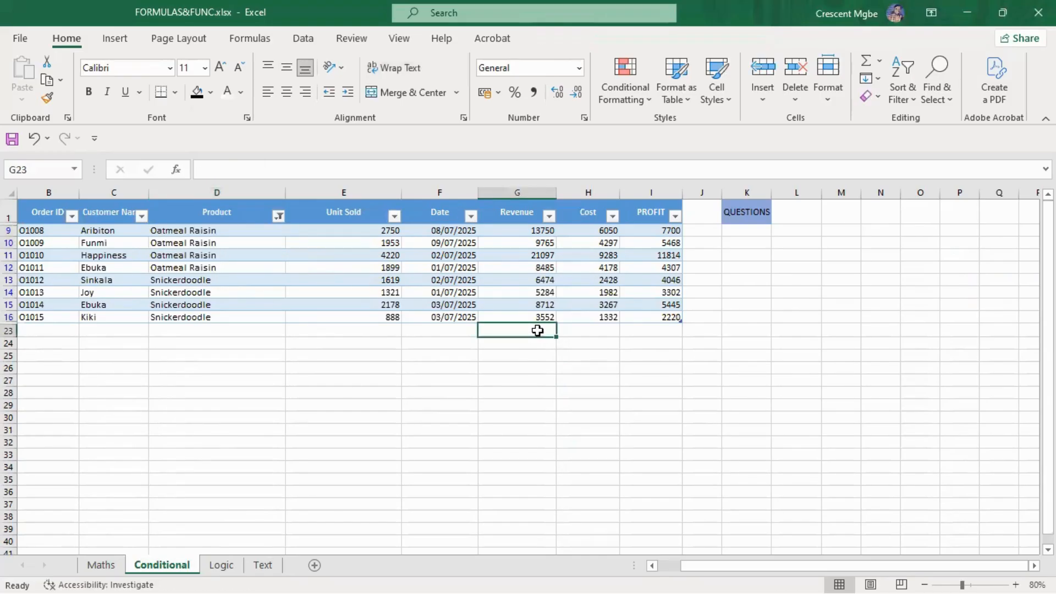
key(alt)
key(alt+=)
key(Return)
click(601, 478)
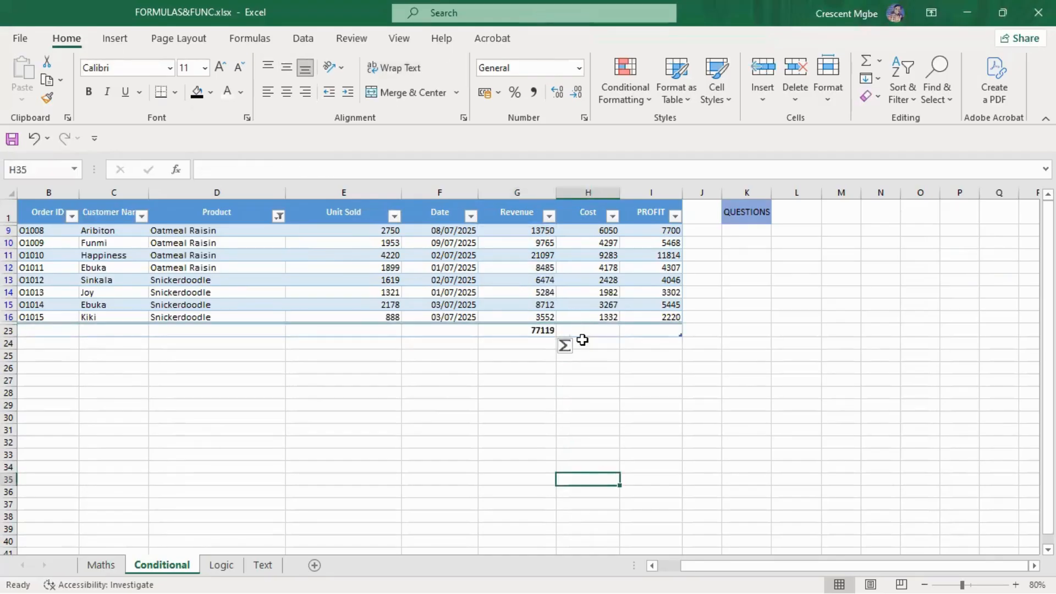